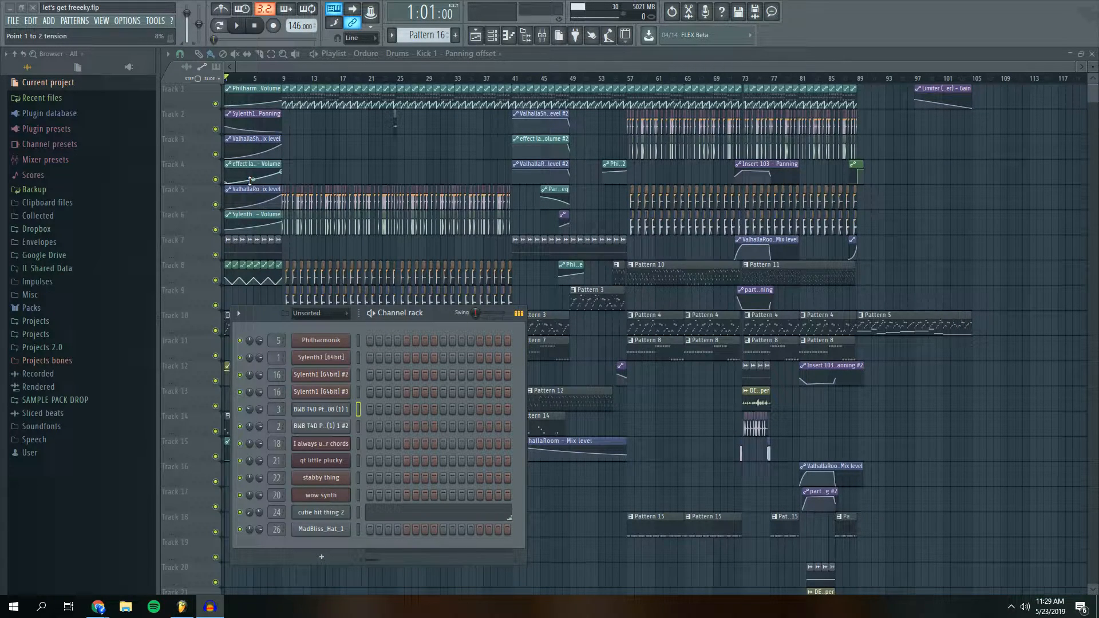
Switch to Chrome with SoundCloud open, clear the new notifications and open the account's own profile page
mouse_move(98, 606)
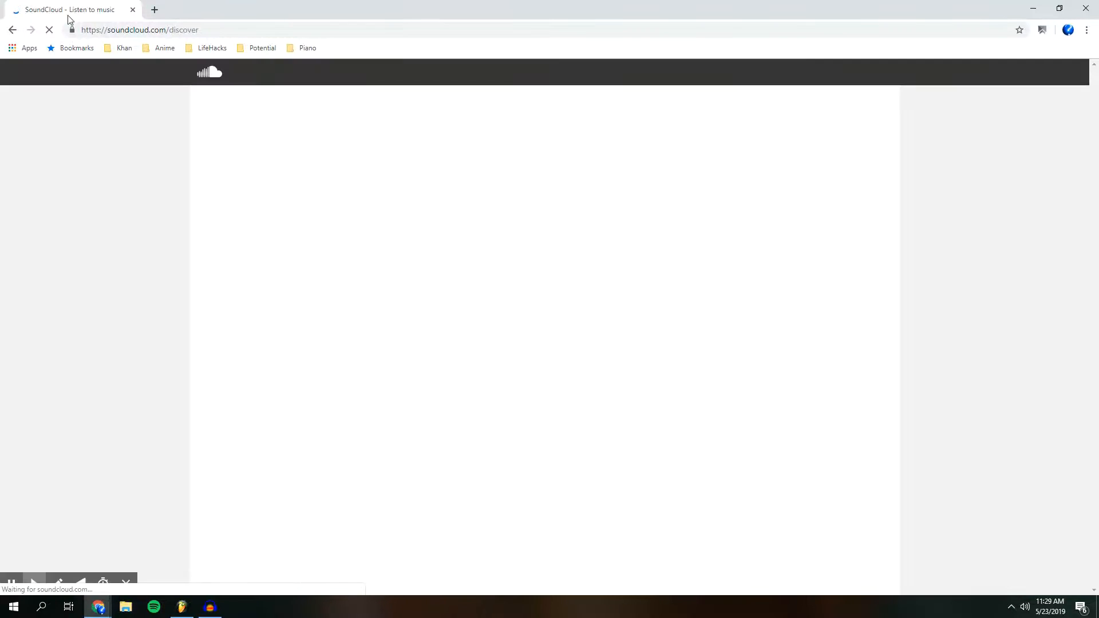
double_click(403, 5)
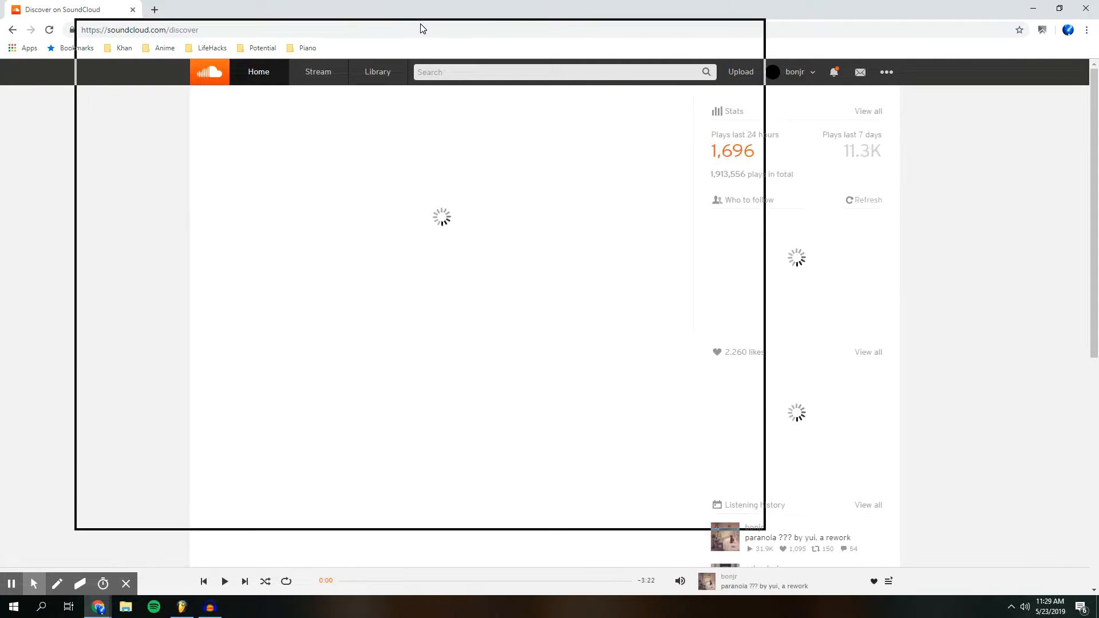
key("super+Up")
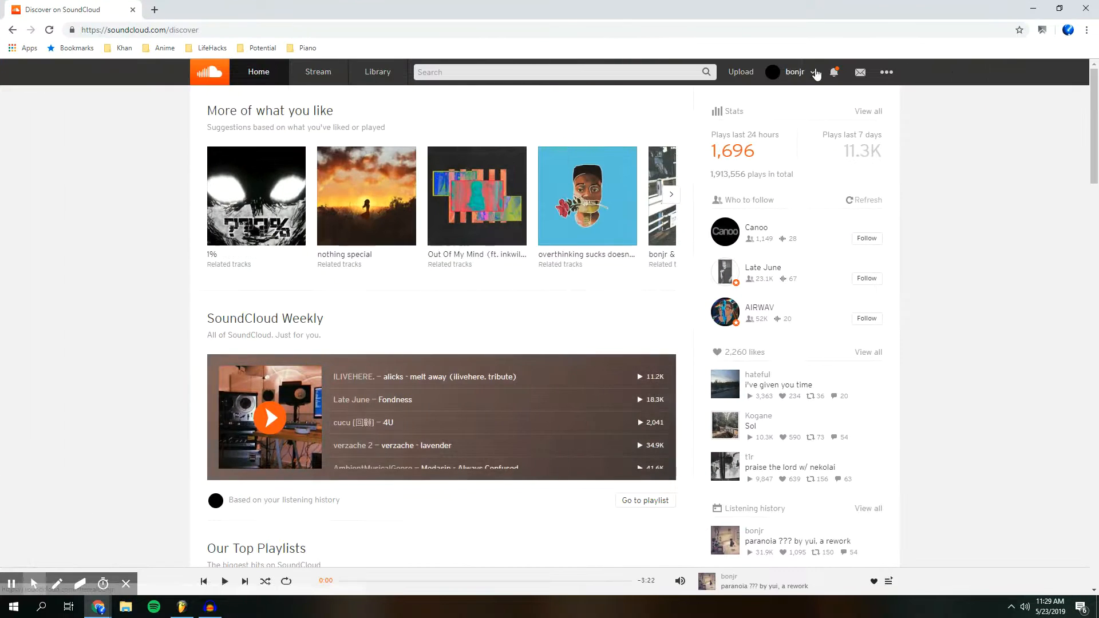
left_click(831, 74)
left_click(831, 74)
left_click(794, 71)
left_click(778, 89)
Find the track "tbh, 한글은 정말 멋져 보인다" in the profile's track list and open its page
scroll(716, 196, "down", 5)
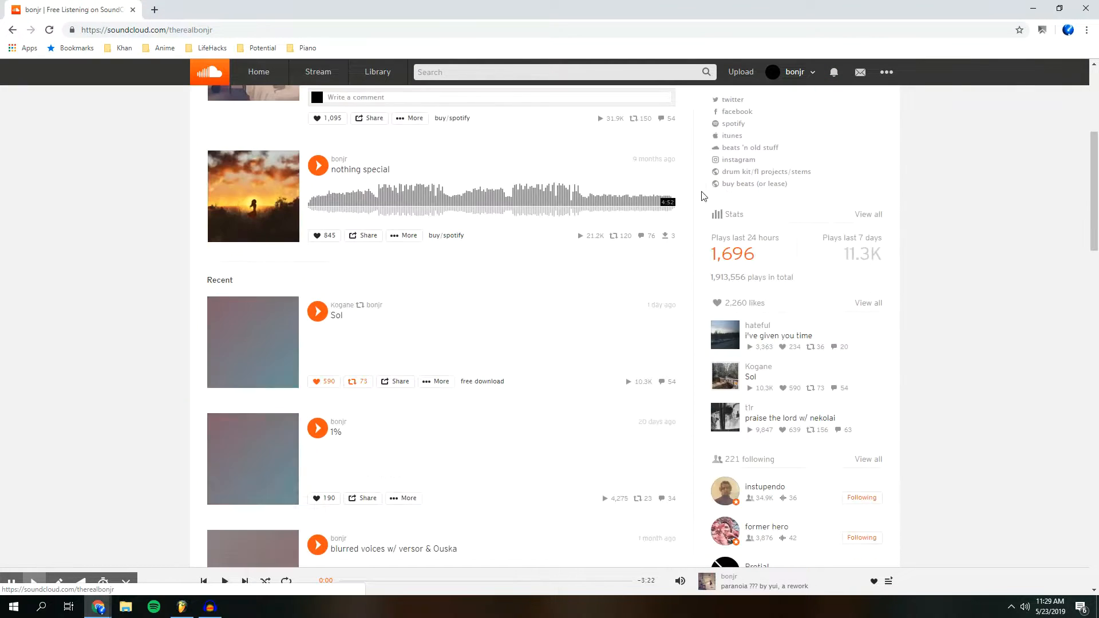
scroll(593, 206, "down", 7)
scroll(595, 204, "up", 6)
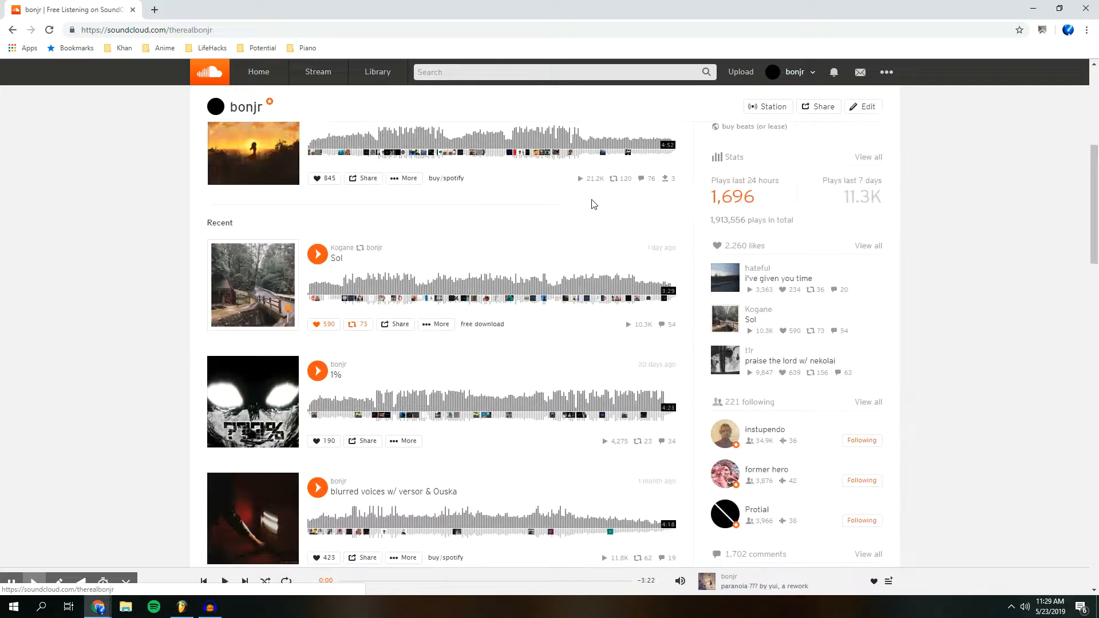
scroll(594, 205, "down", 20)
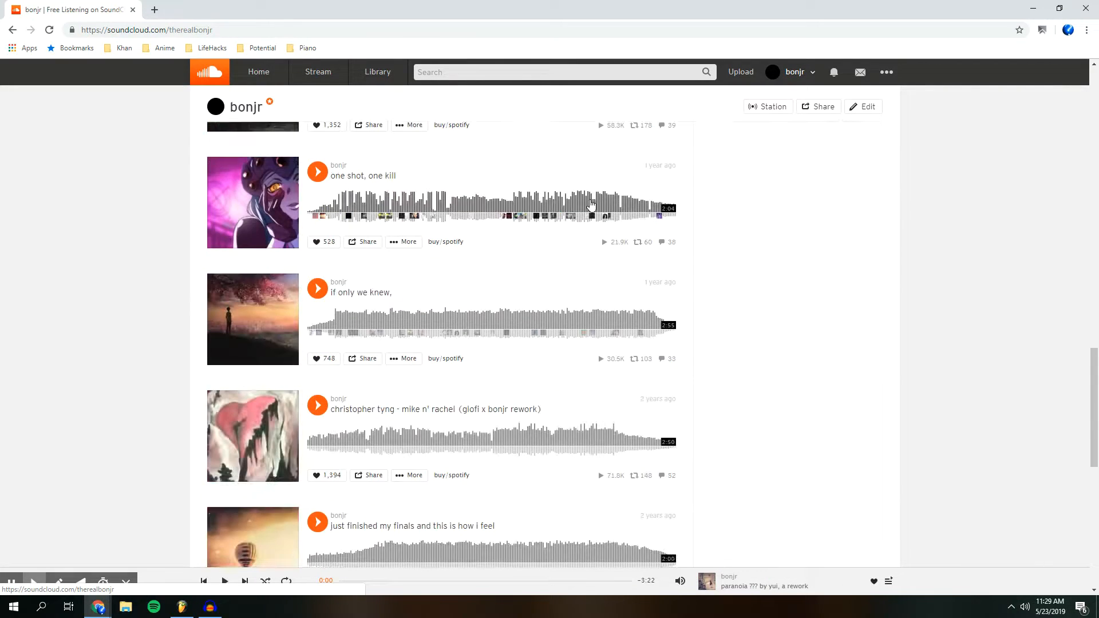
scroll(592, 205, "down", 11)
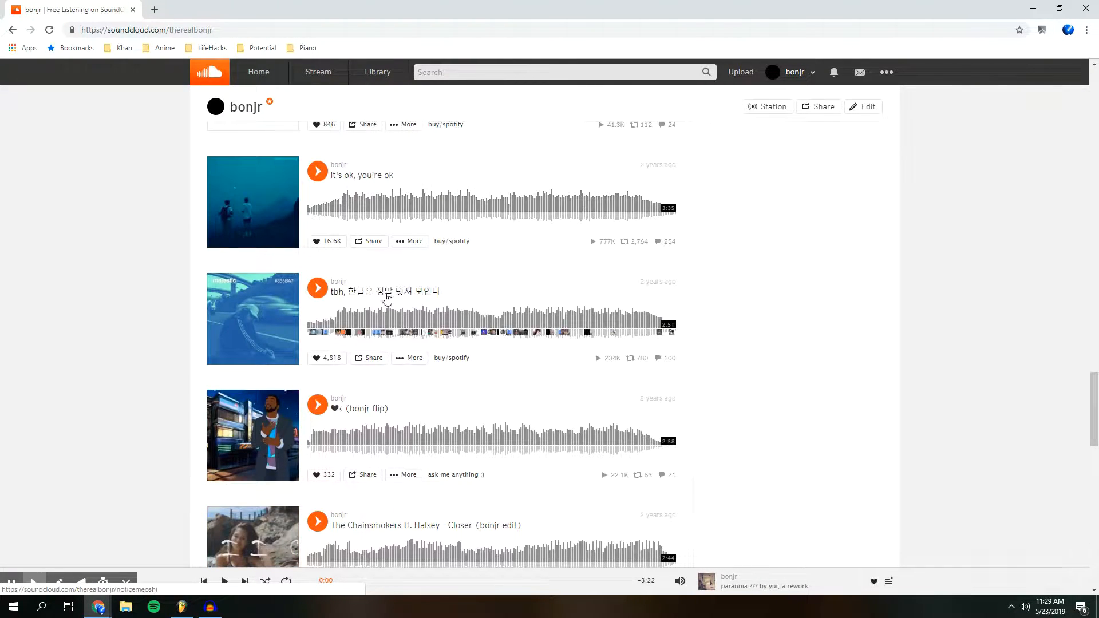
left_click(385, 293)
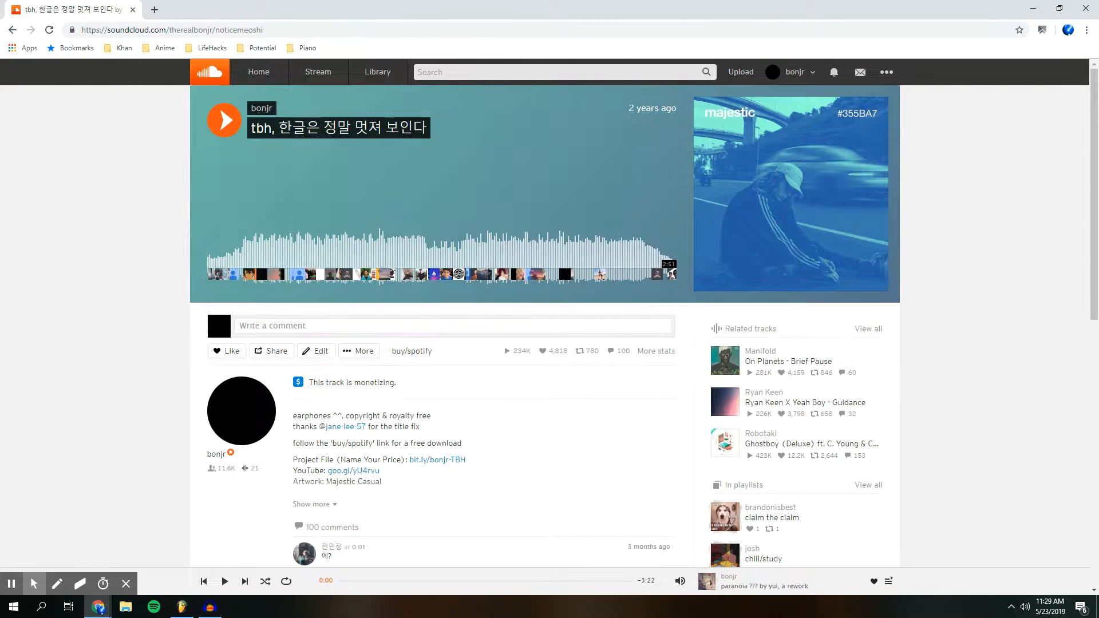
Look at the most recent SoundCloud notifications and close the list
left_click_drag(520, 8, 524, 37)
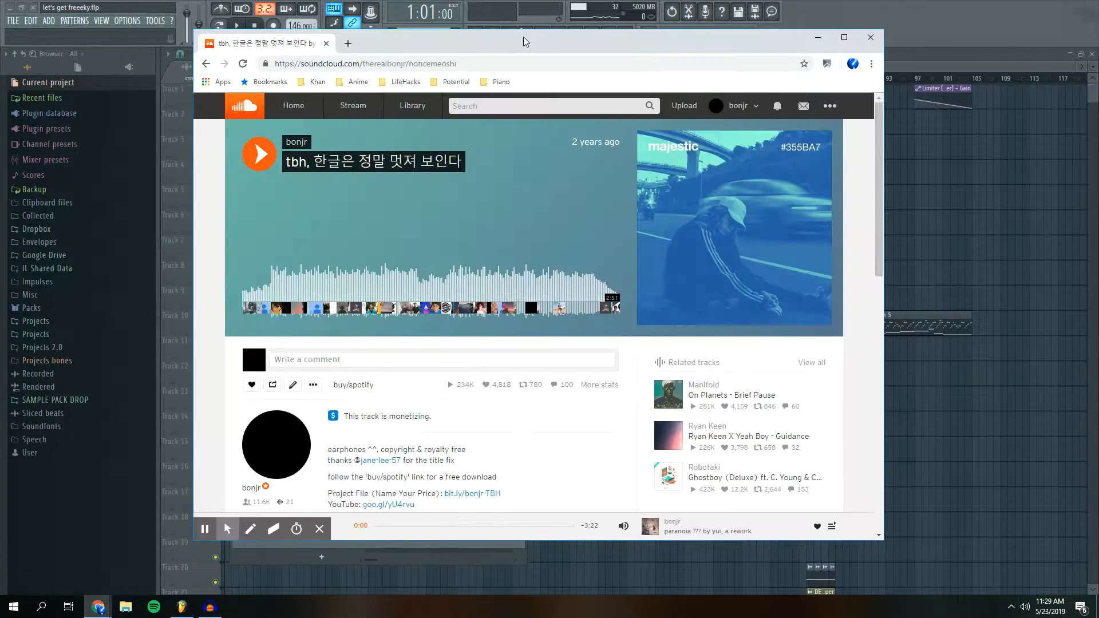
double_click(523, 37)
left_click(836, 76)
left_click(837, 77)
left_click(860, 79)
left_click(835, 76)
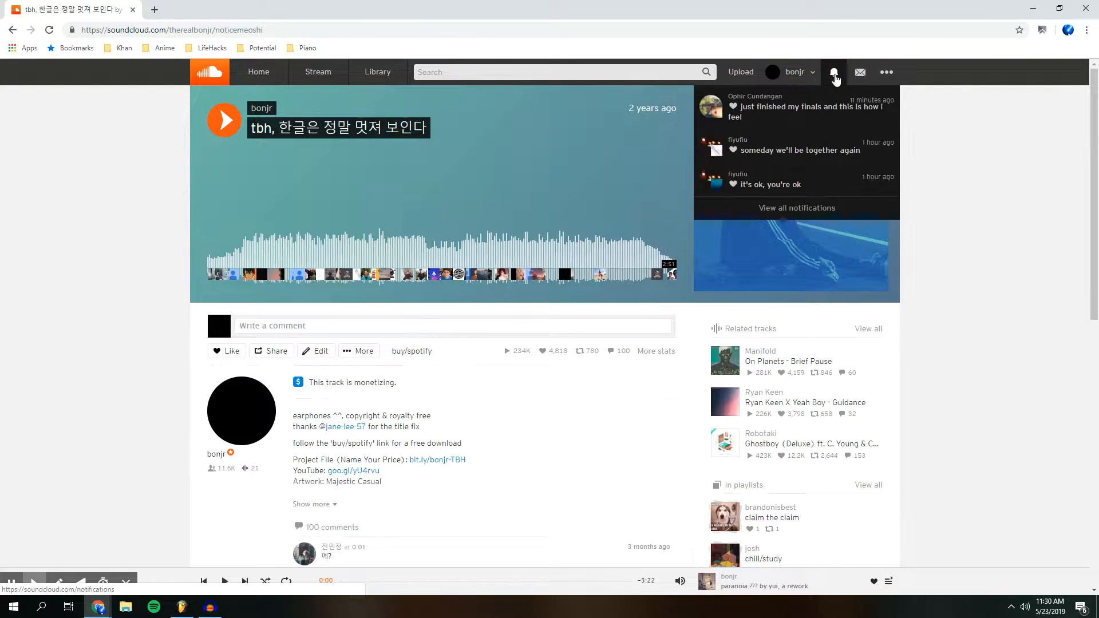
left_click(835, 76)
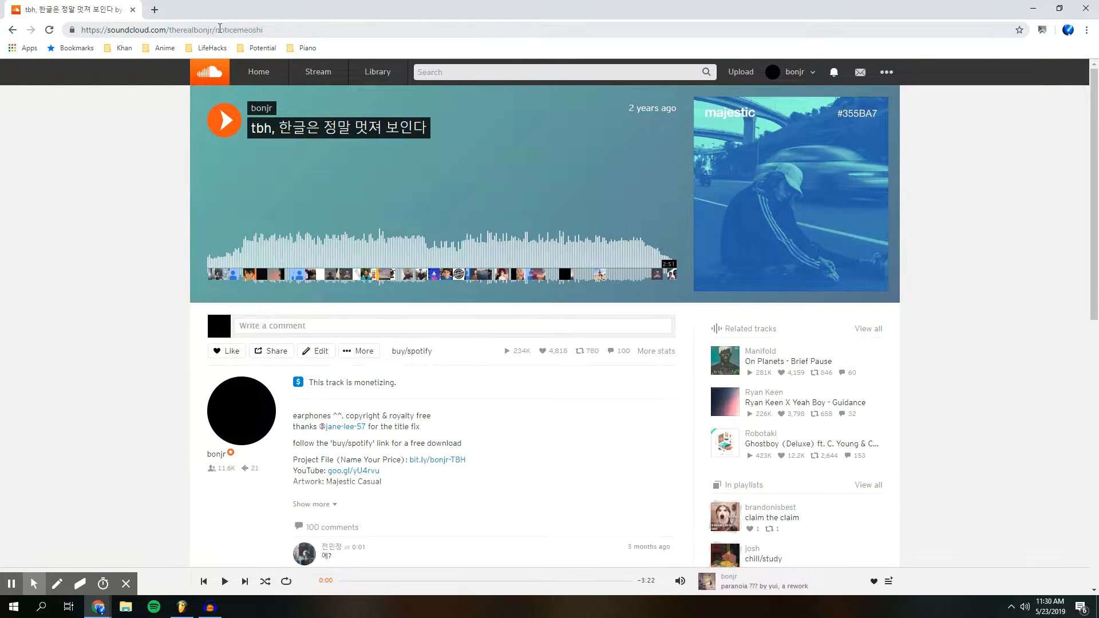
Highlight the "noticemeoshi" part of the track page's web address to examine the original name
double_click(221, 29)
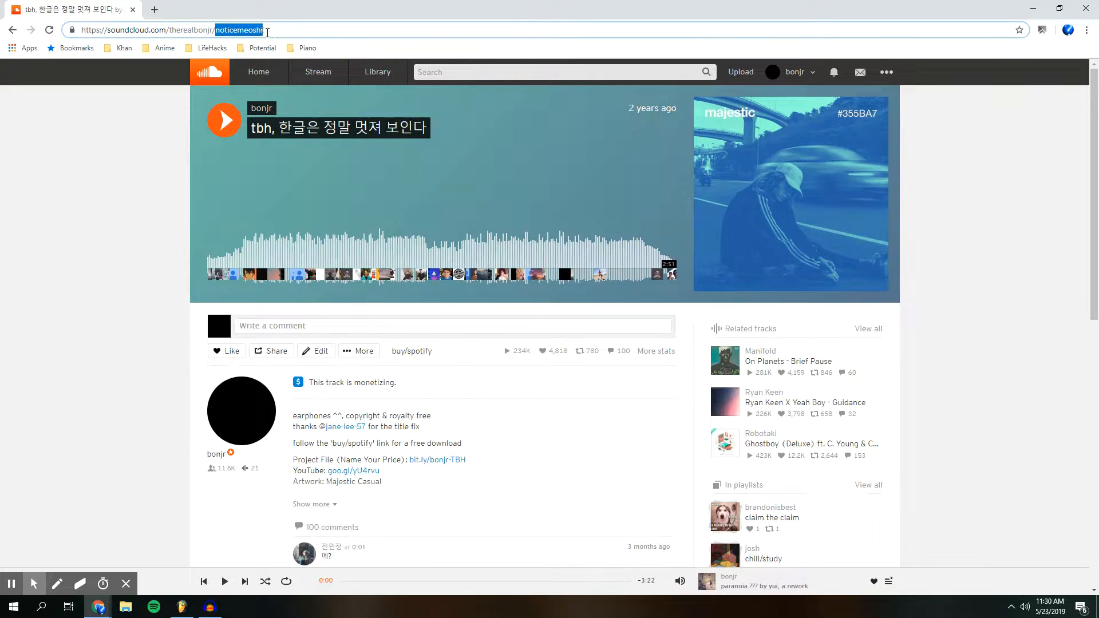
left_click(280, 33)
left_click(233, 33)
left_click_drag(217, 29, 319, 32)
left_click(218, 31)
left_click_drag(217, 31, 282, 29)
left_click(254, 31)
left_click(282, 30)
Highlight the track's Korean title on its page to examine the wording
left_click_drag(252, 125, 428, 126)
left_click(428, 126)
left_click_drag(248, 127, 414, 126)
left_click(416, 126)
left_click_drag(280, 127, 451, 127)
left_click(261, 129)
left_click_drag(250, 128, 425, 127)
left_click(399, 128)
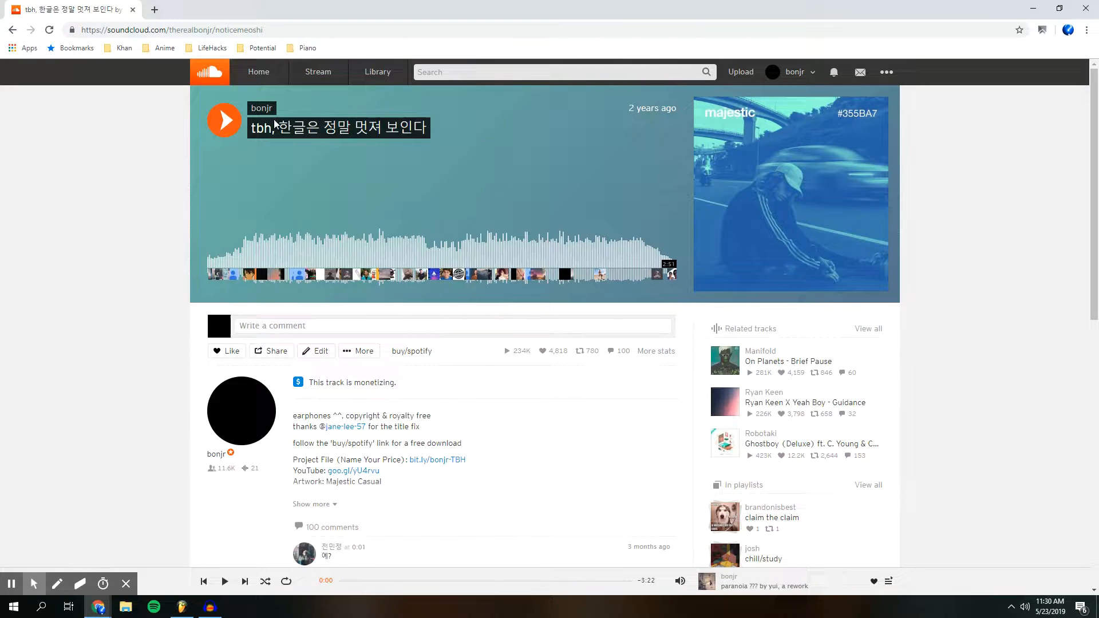
Read through the track's comments about its title, including the reply thread on correcting the Korean wording
scroll(461, 226, "down", 20)
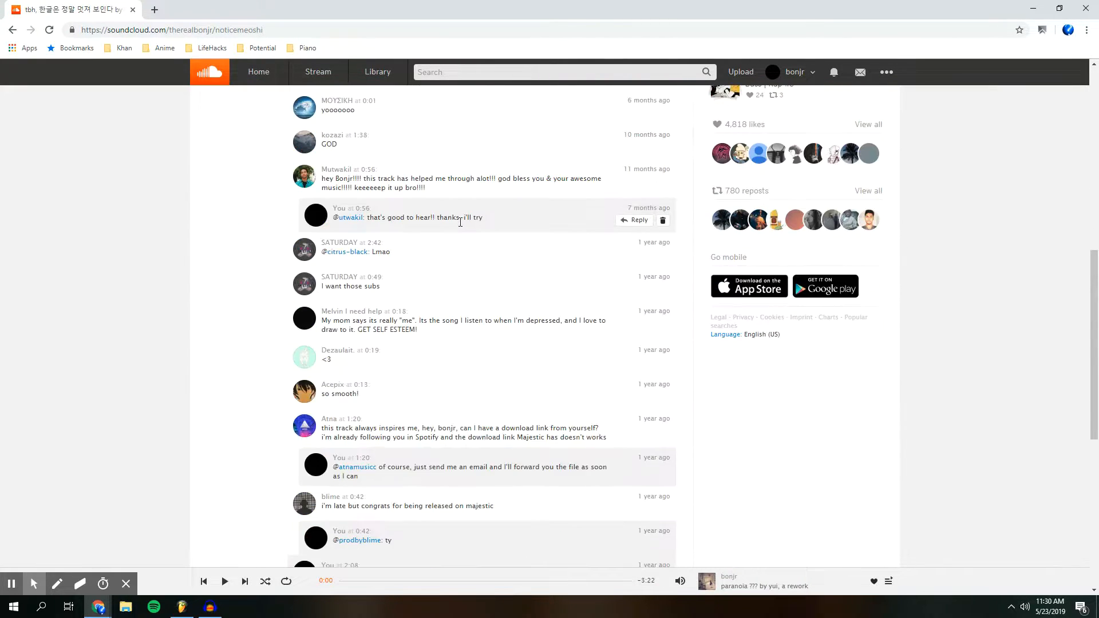
scroll(461, 226, "down", 20)
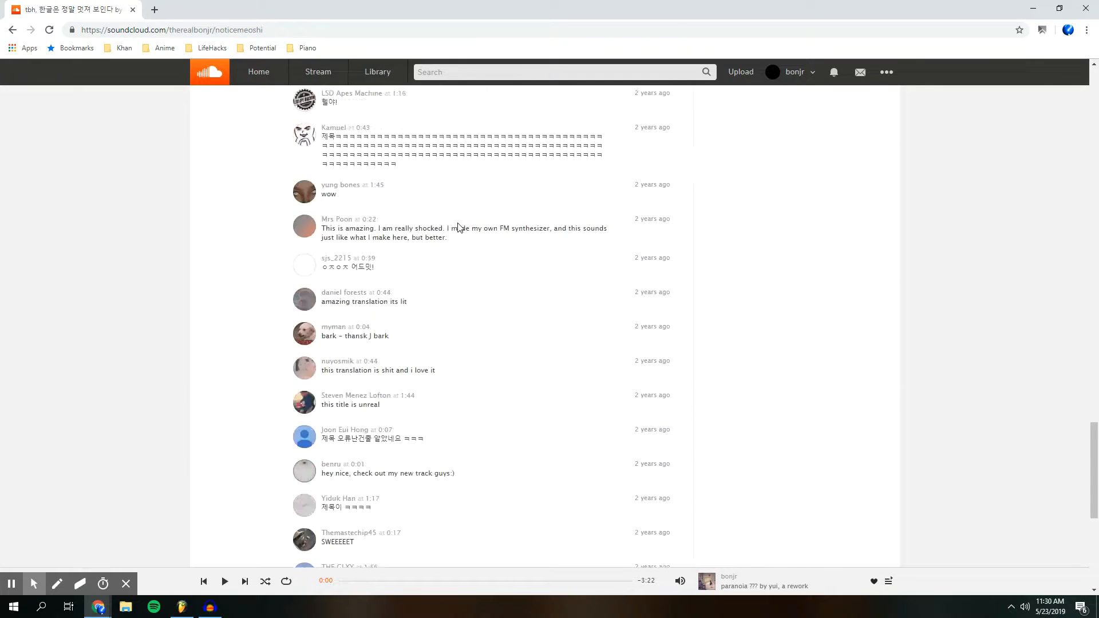
scroll(446, 232, "down", 4)
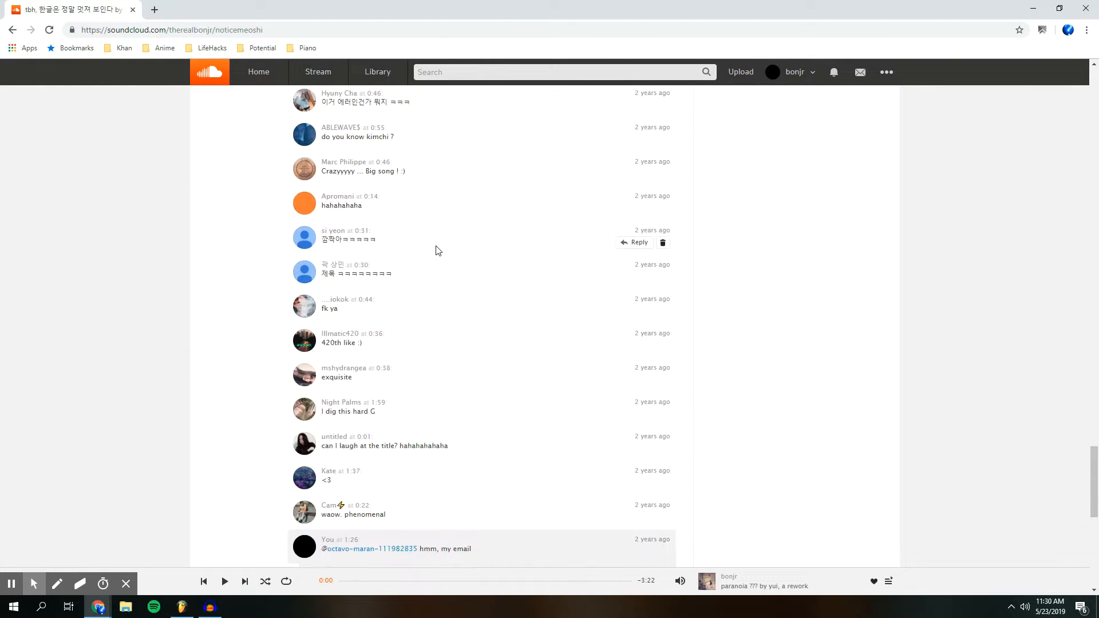
scroll(435, 246, "down", 5)
scroll(425, 253, "up", 1)
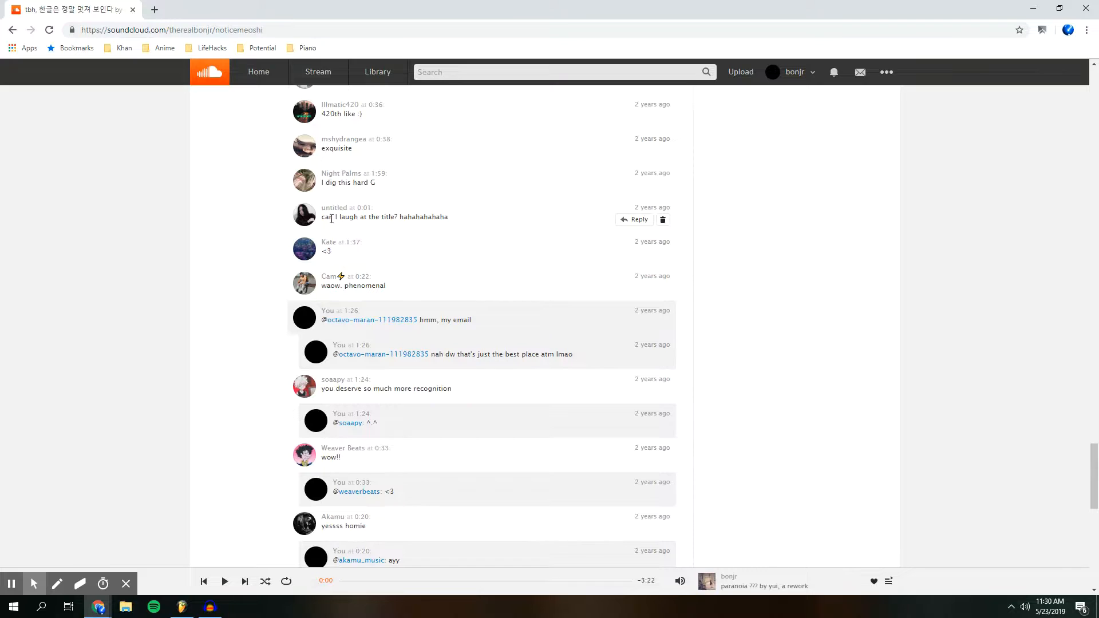
left_click_drag(329, 218, 475, 223)
left_click(371, 220)
scroll(361, 304, "down", 10)
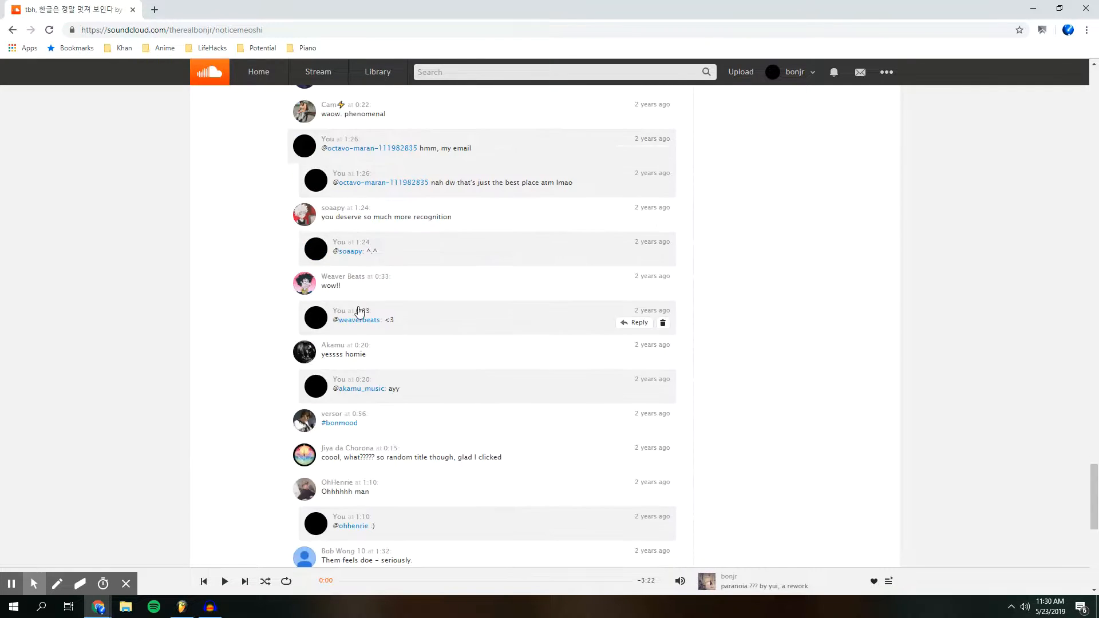
scroll(410, 295, "down", 2)
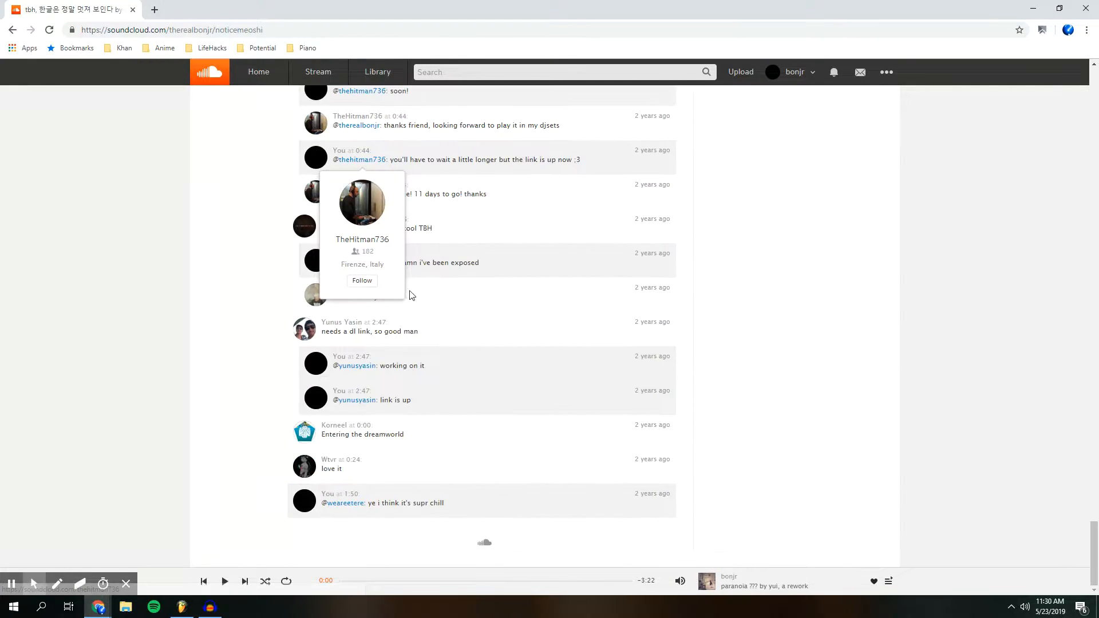
scroll(423, 292, "up", 15)
scroll(417, 283, "up", 20)
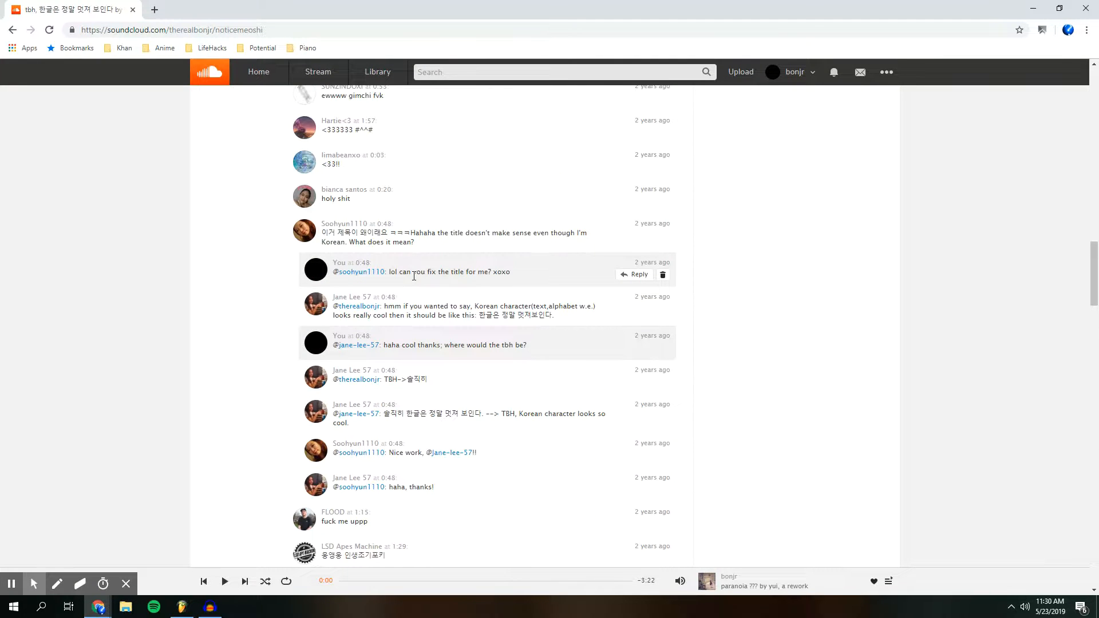
scroll(414, 277, "down", 1)
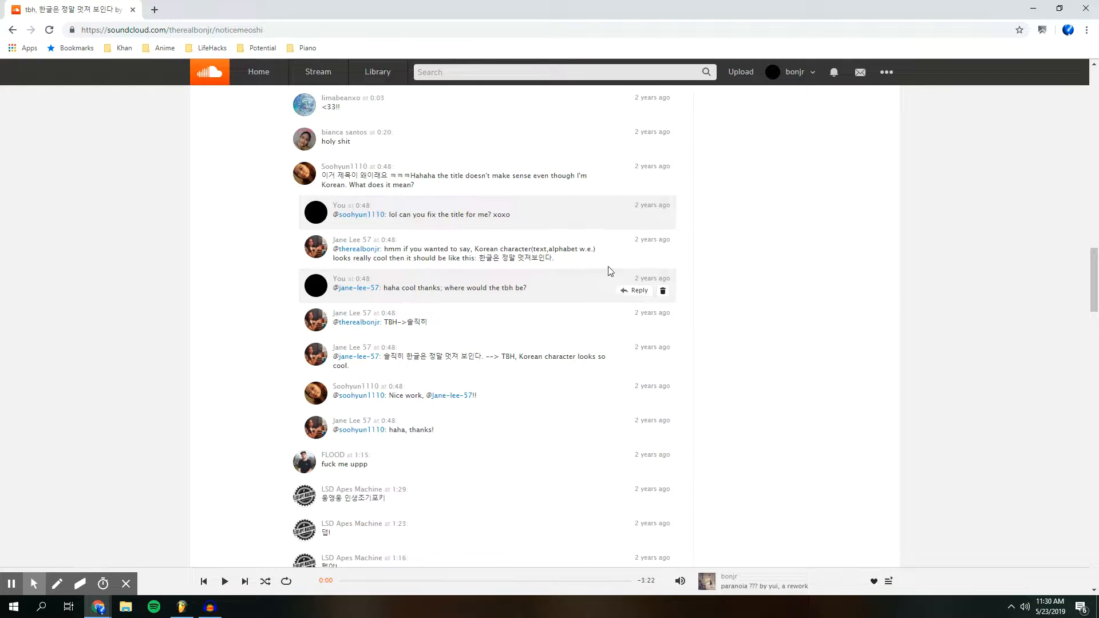
scroll(609, 270, "up", 15)
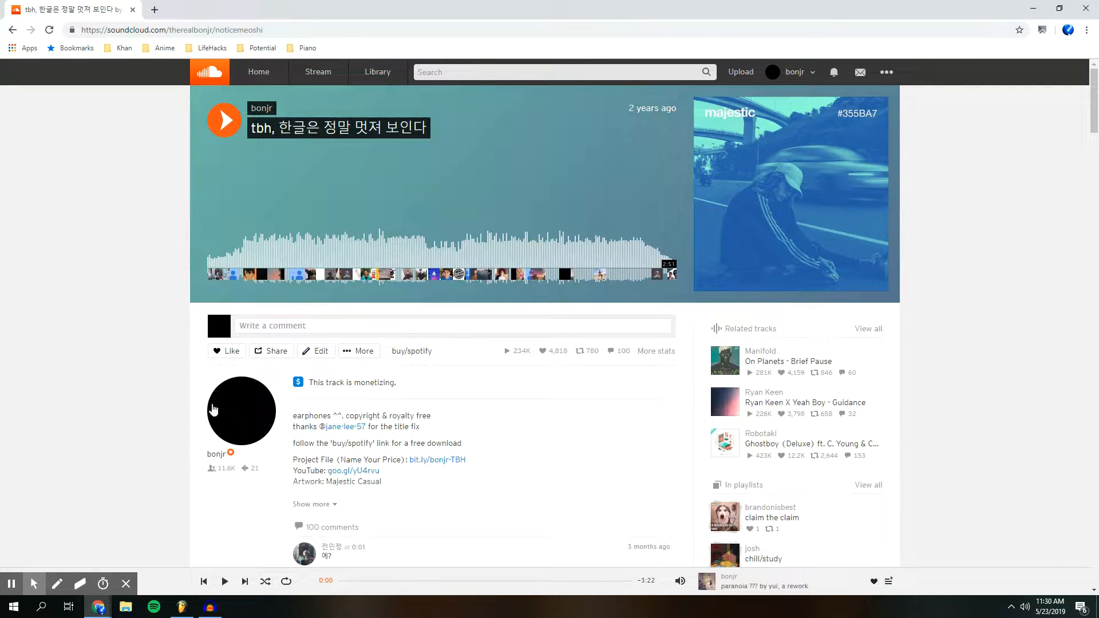
Switch to FL Studio, keep the channel rack's Unsorted filter and widen the rack to show more steps per channel
left_click(182, 606)
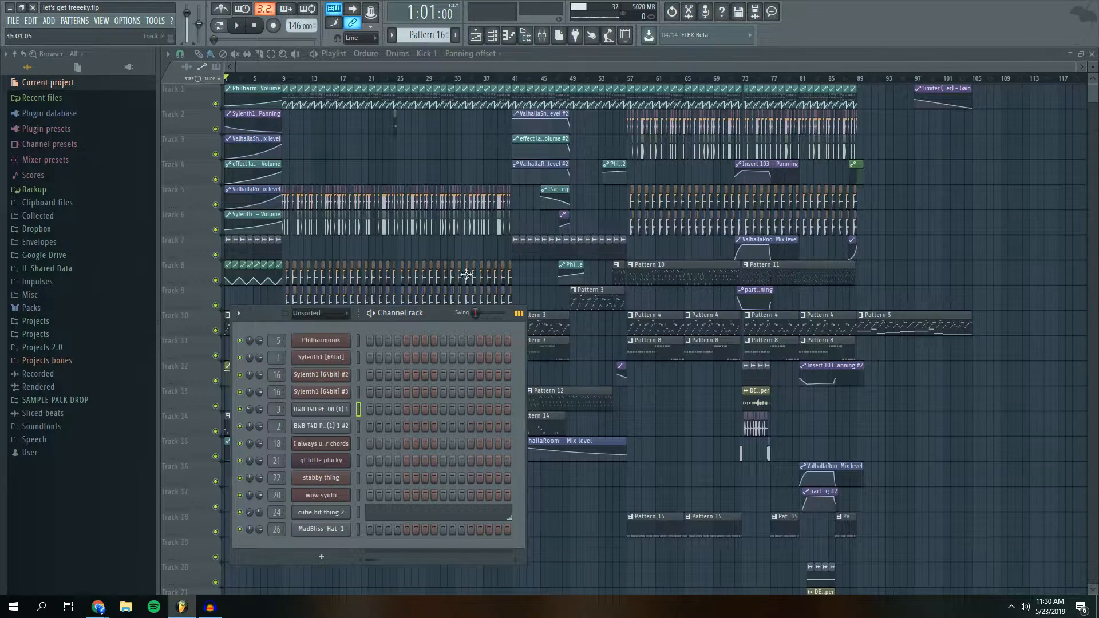
left_click(337, 314)
left_click(307, 363)
left_click_drag(444, 312, 448, 101)
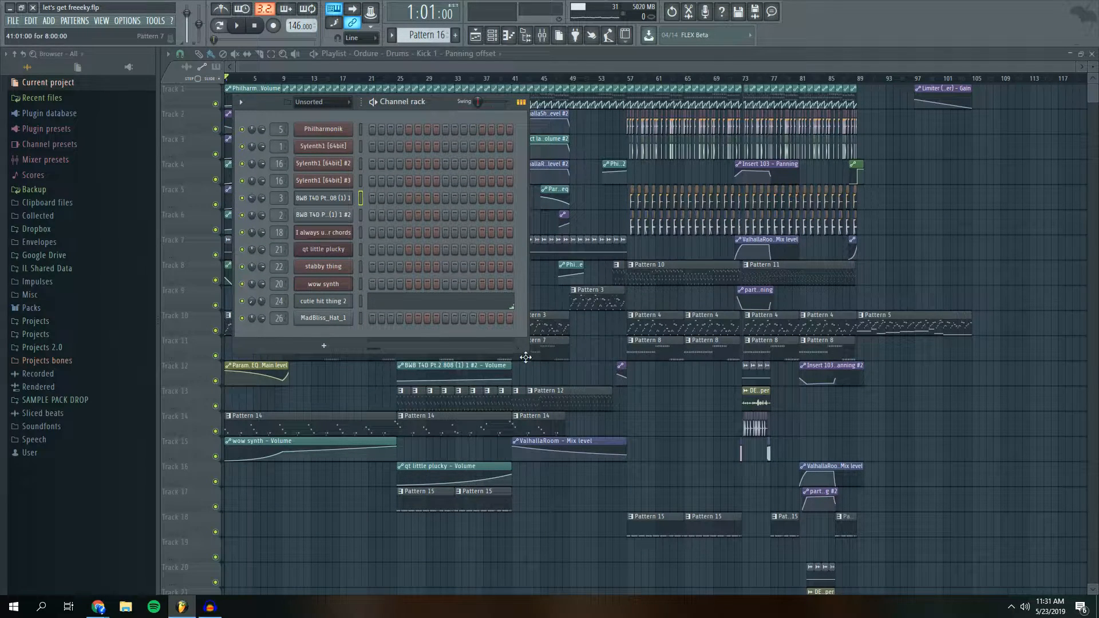
left_click_drag(527, 352, 747, 350)
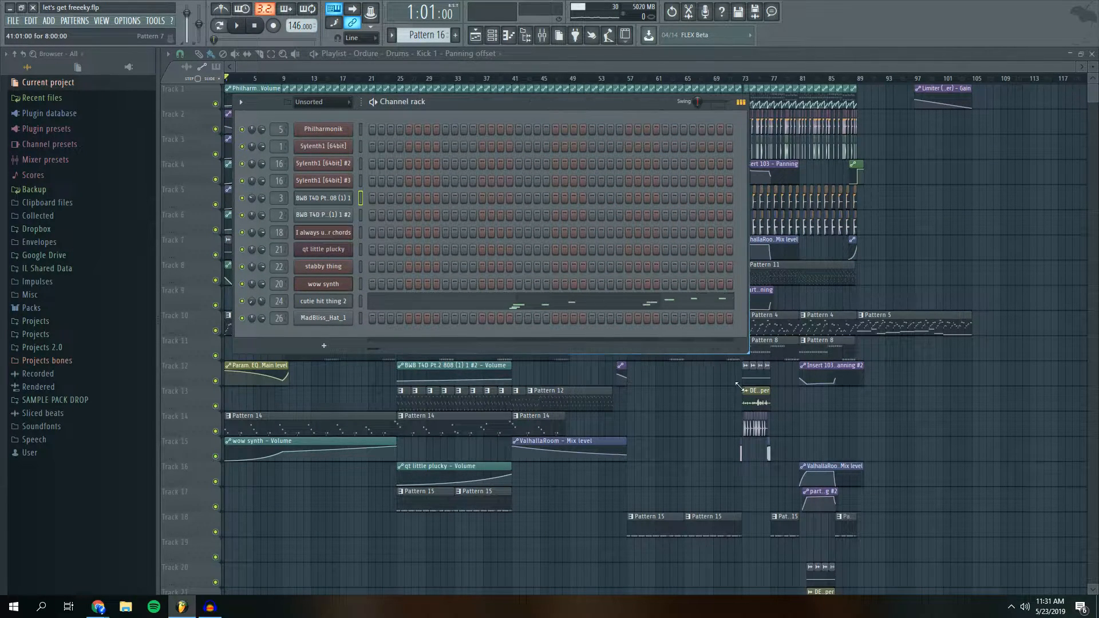
left_click_drag(515, 105, 514, 331)
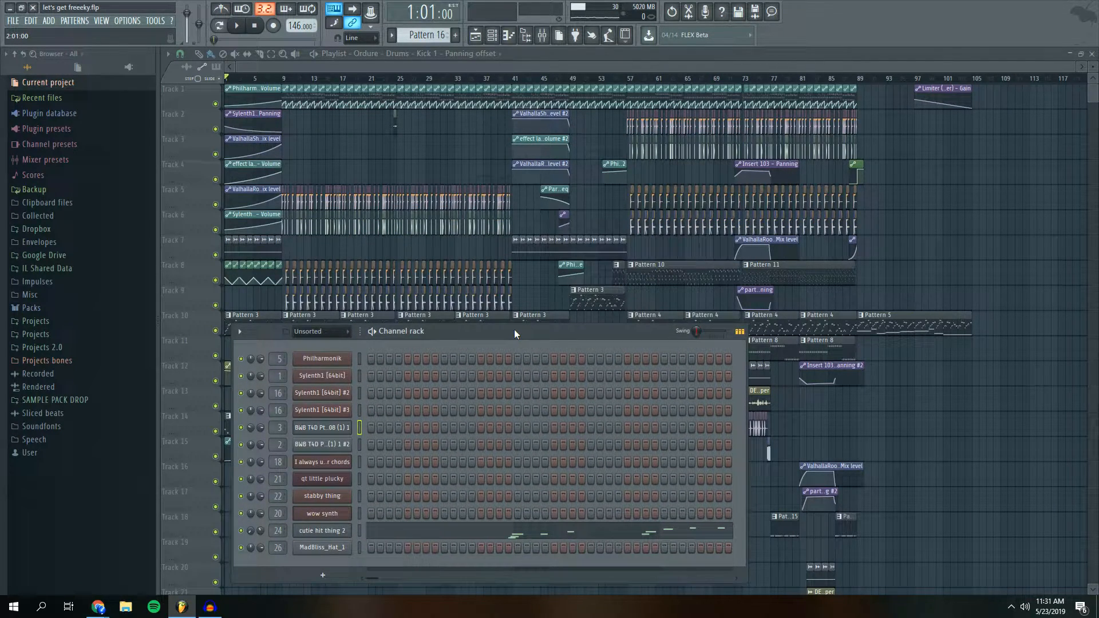
View the Philharmonik channel's plugin window and close it
left_click(348, 359)
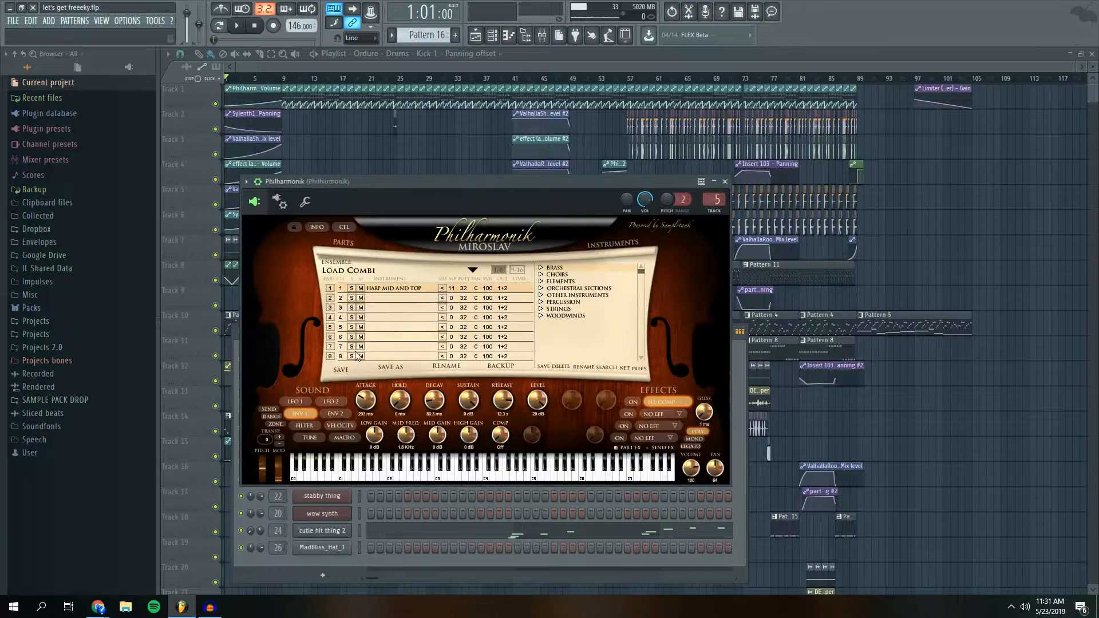
left_click_drag(576, 179, 923, 94)
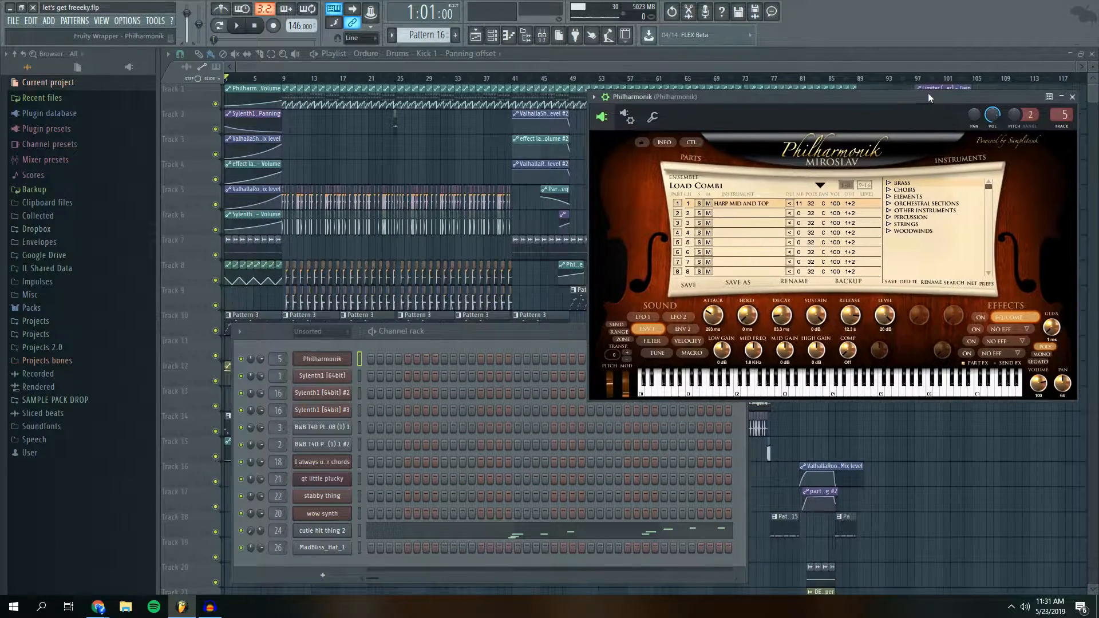
left_click(1074, 98)
Hide the channel rack, focus the playlist on the song's opening bars and play the song from the start
mouse_move(585, 328)
left_mouse_down()
mouse_move(655, 293)
mouse_move(577, 337)
mouse_move(590, 326)
left_mouse_up()
left_click(457, 66)
scroll(410, 74, "up", 5)
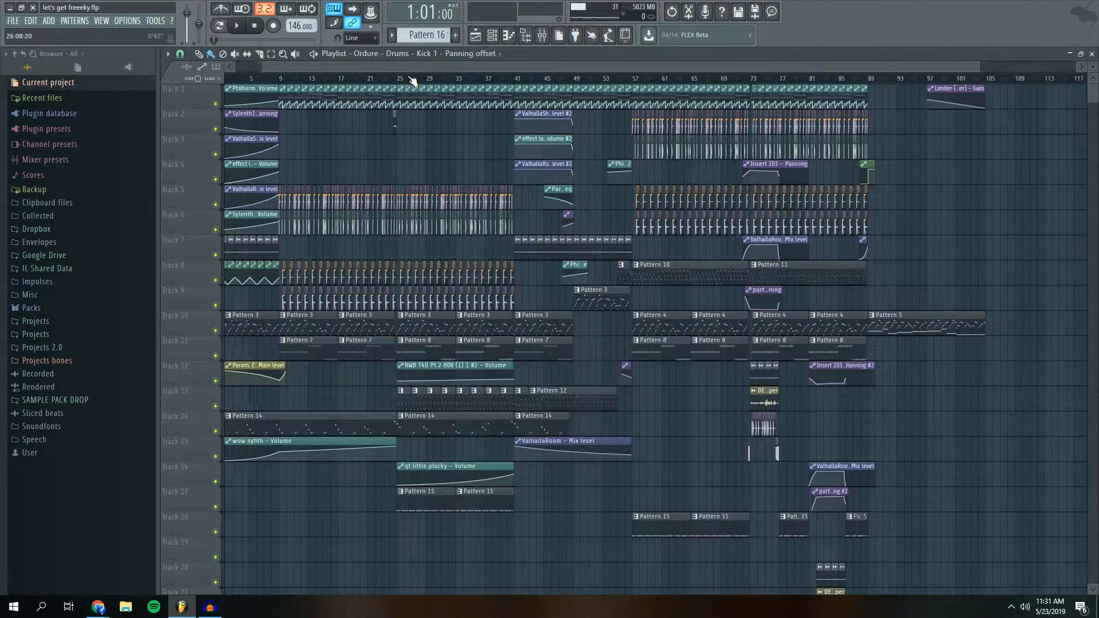
left_click_drag(410, 69, 306, 69)
left_click_drag(1093, 65, 1095, 63)
scroll(318, 76, "up", 3)
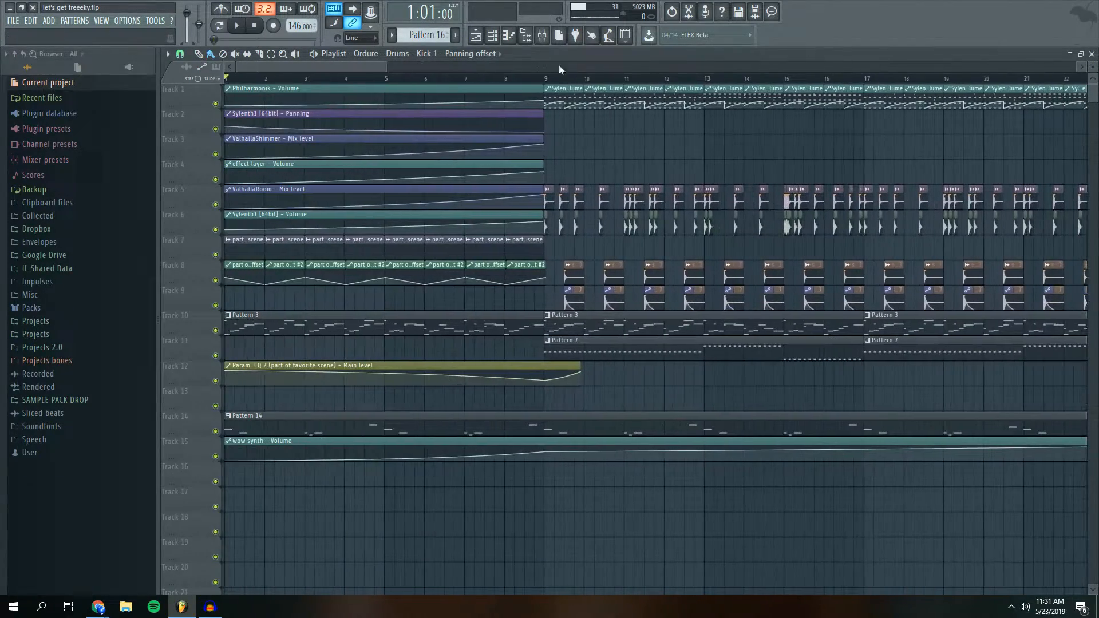
left_click_drag(1094, 65, 1093, 63)
scroll(299, 70, "up", 5)
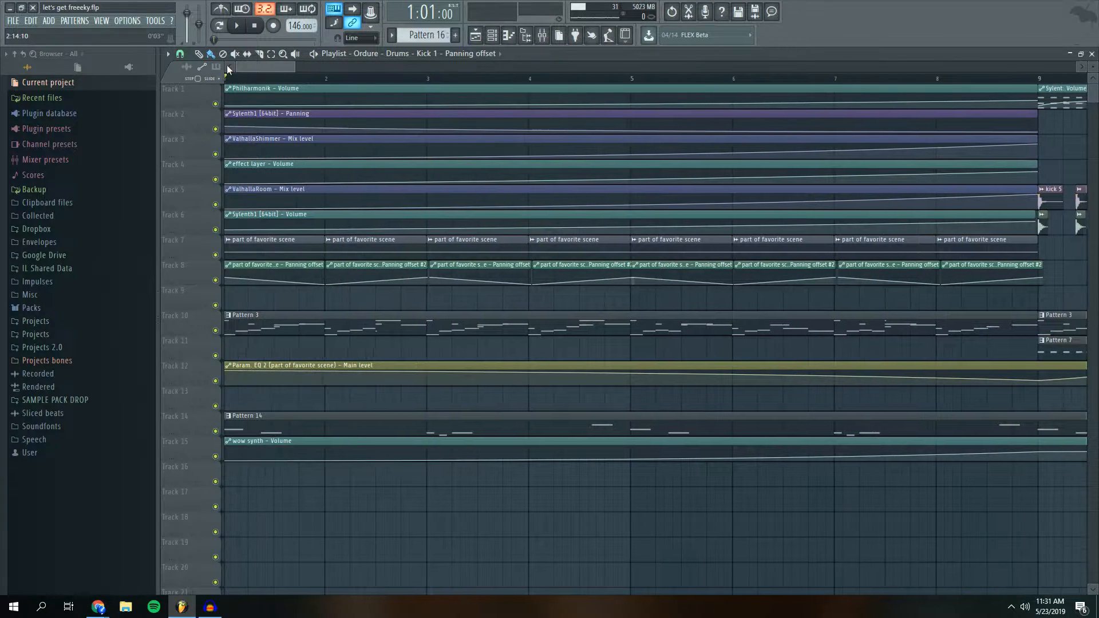
scroll(346, 90, "down", 4)
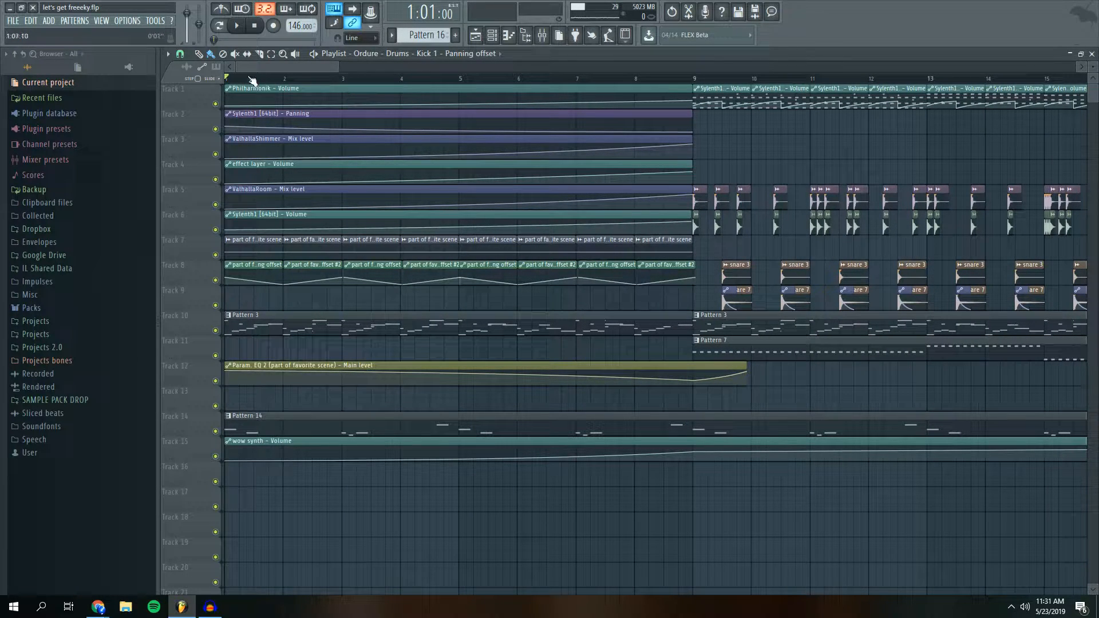
left_click(237, 26)
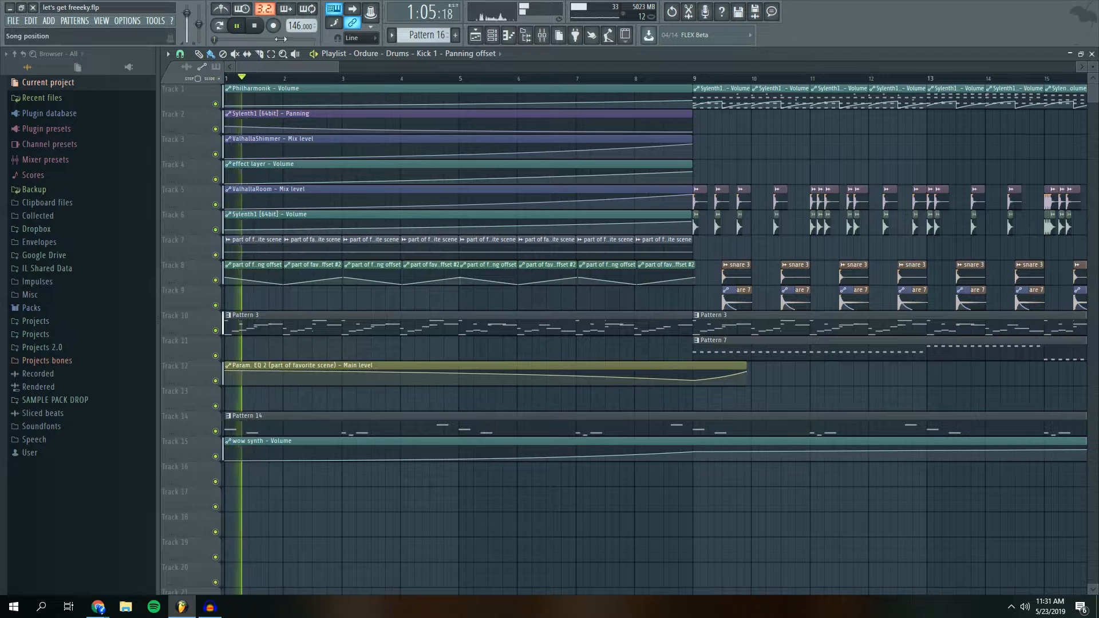
Show the channel rack again during playback and move it clear of most intro clips in the playlist
left_click(531, 37)
left_click_drag(500, 320, 826, 332)
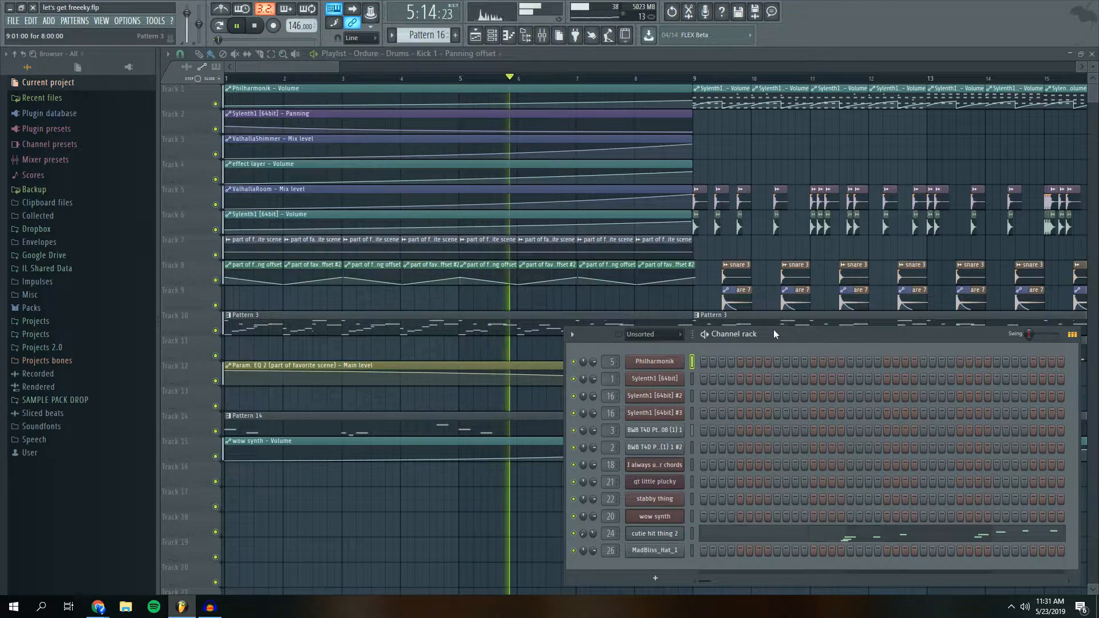
left_click_drag(774, 330, 774, 335)
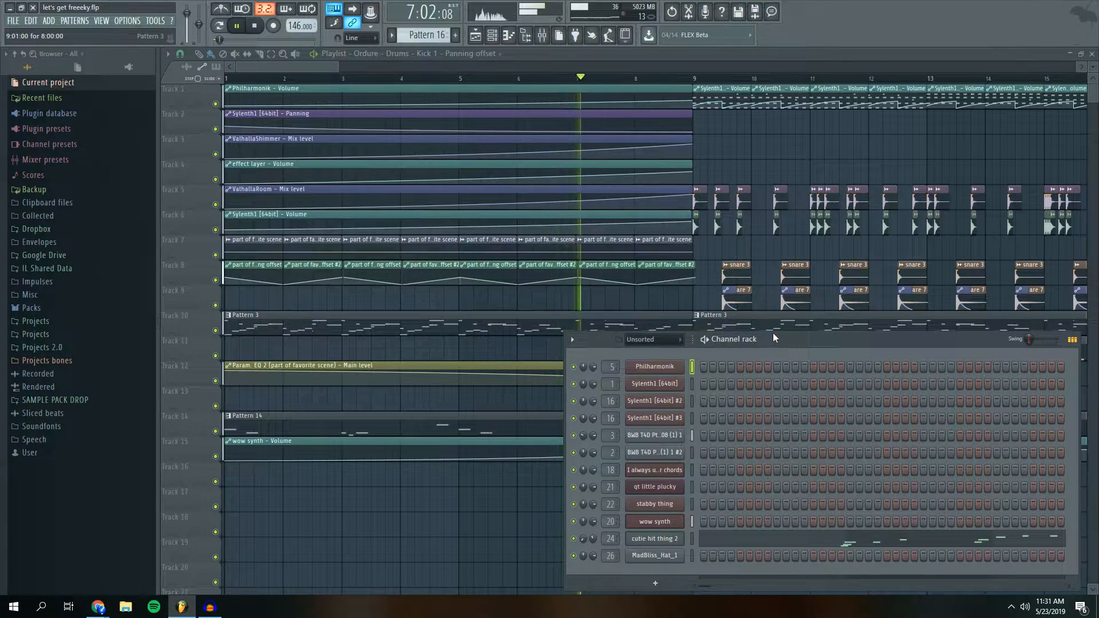
Stop playback and zoom the playlist in on the intro's first eight bars
left_click(255, 25)
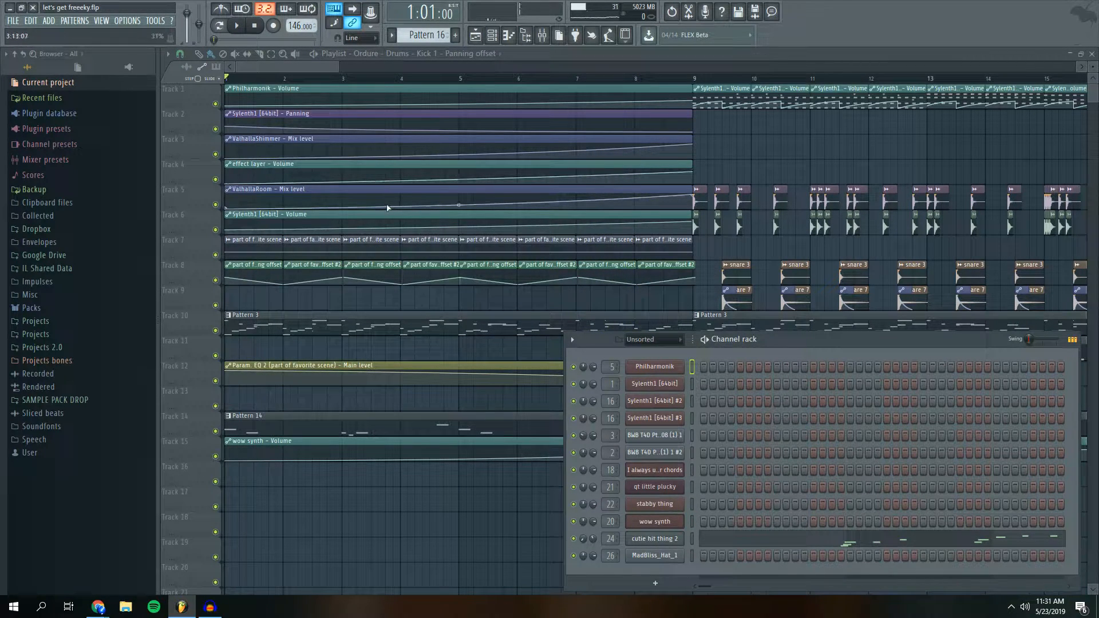
scroll(384, 207, "down", 2)
scroll(385, 207, "up", 2)
scroll(306, 80, "up", 2)
scroll(306, 79, "down", 3)
left_click(308, 65)
scroll(289, 70, "up", 4)
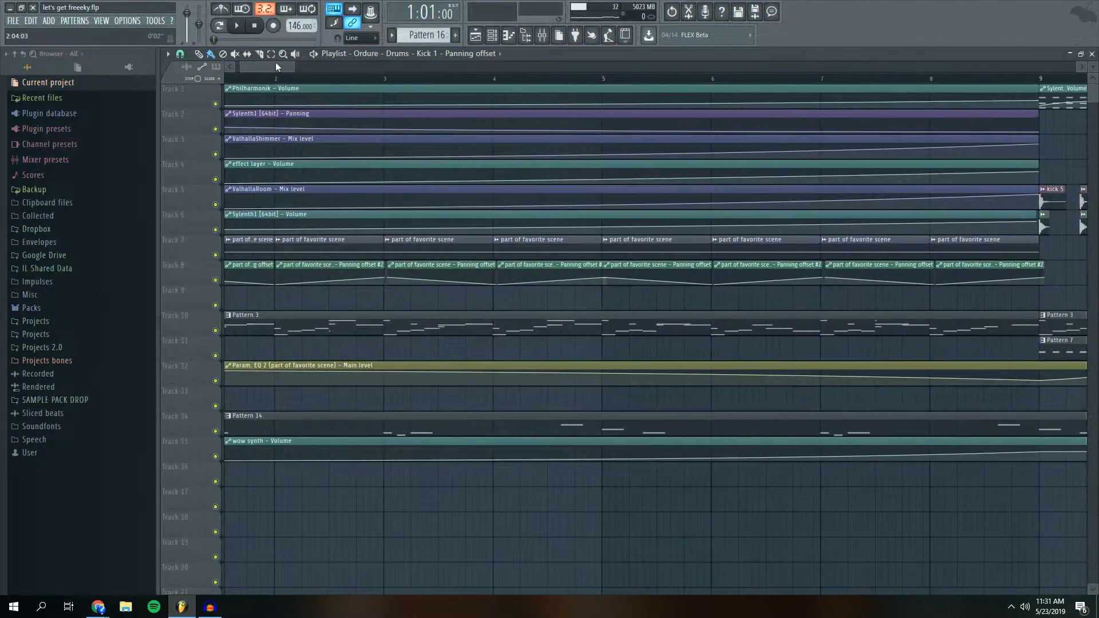
left_click_drag(280, 65, 271, 66)
View the sampler settings of the "part of favorite scene" clip together with its mixer track's effects
double_click(294, 241)
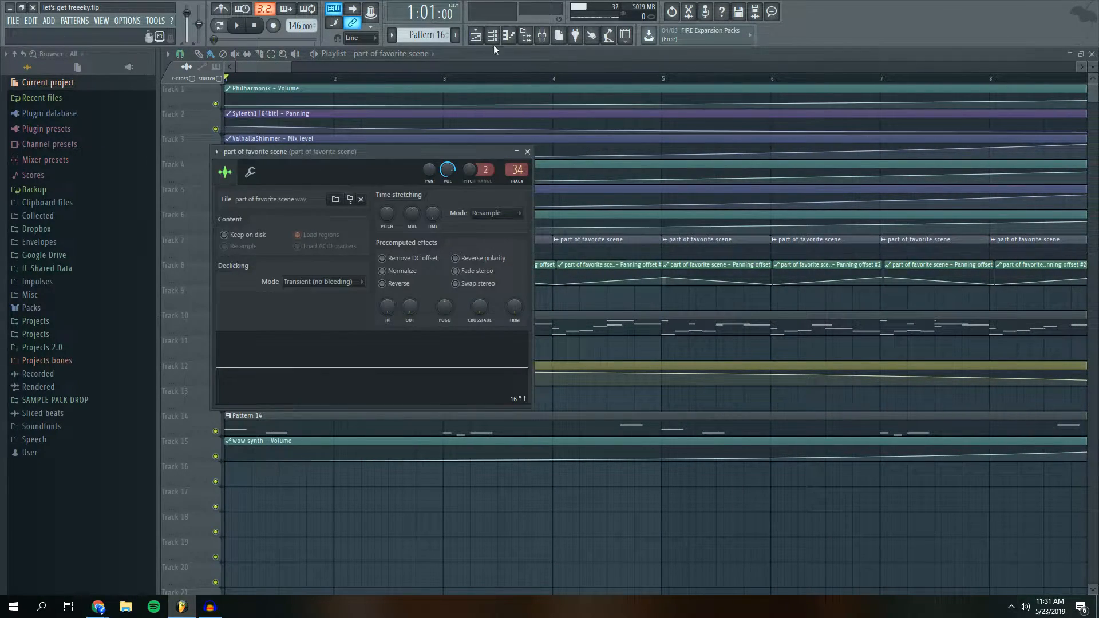
left_click(542, 35)
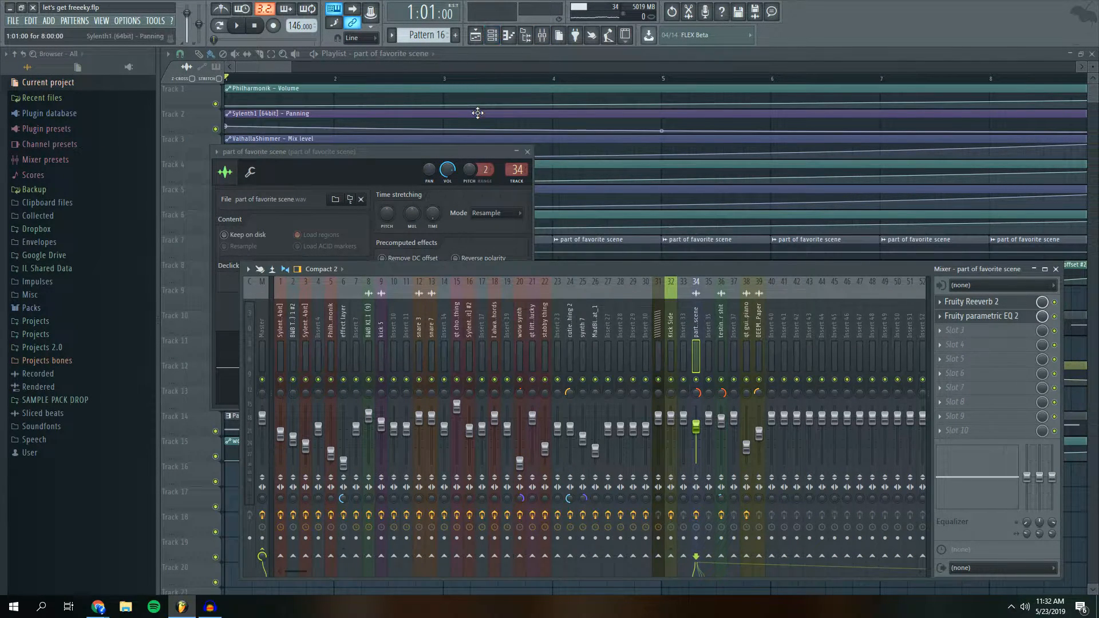
left_click(243, 31)
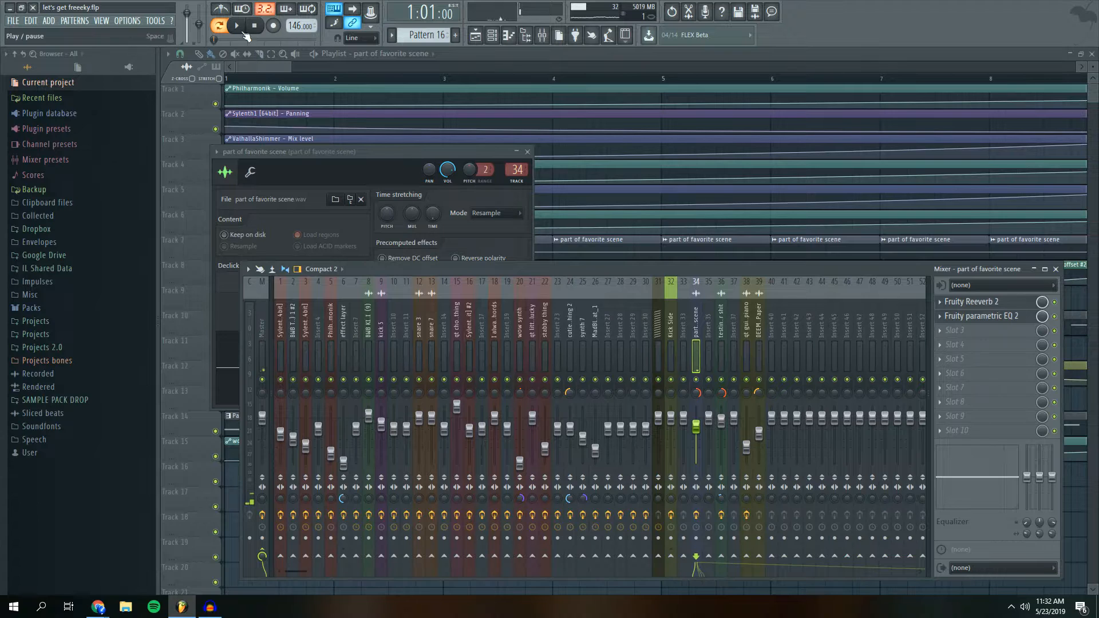
mouse_move(547, 270)
left_mouse_down()
mouse_move(527, 238)
mouse_move(539, 269)
left_mouse_up()
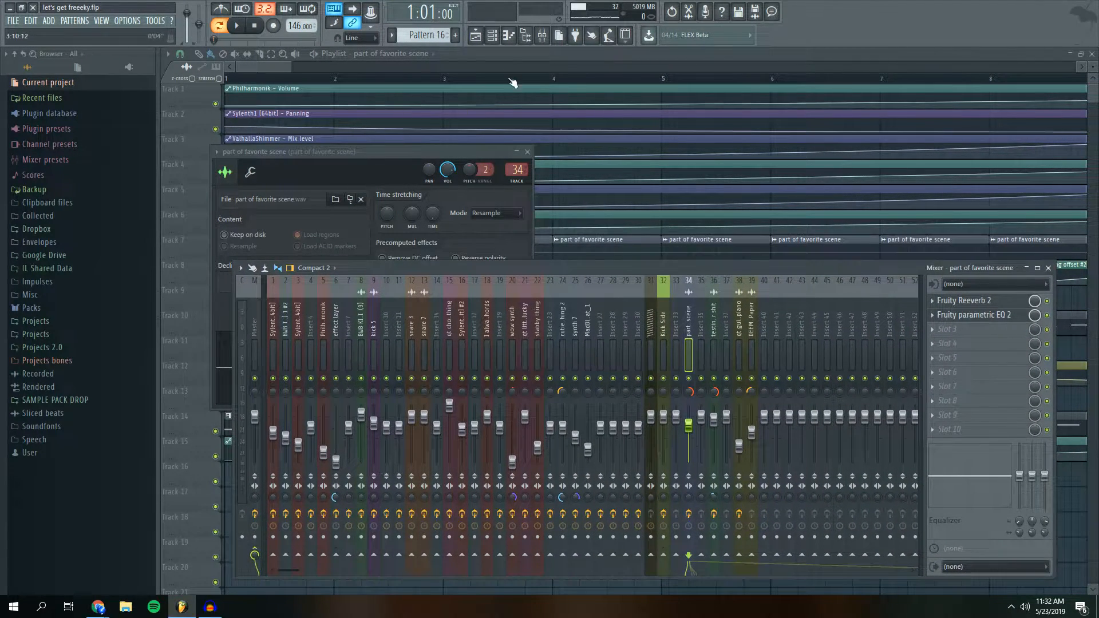
Return to the playlist, view Pattern 3 in the piano roll and place the channel rack over the middle of it
left_click(446, 55)
scroll(389, 203, "down", 4)
scroll(379, 205, "up", 4)
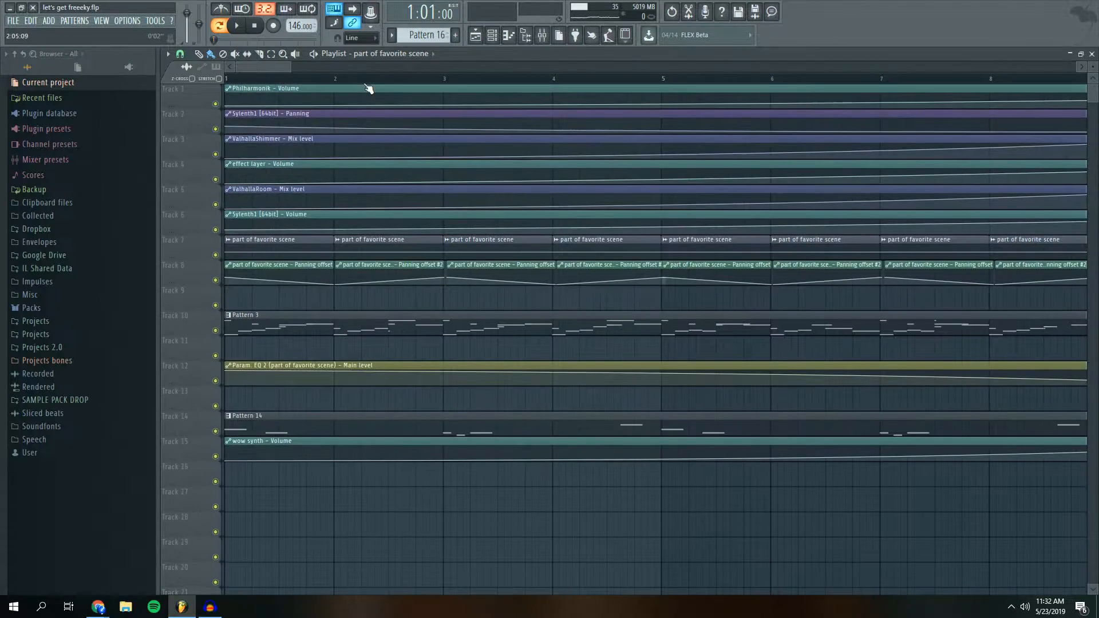
double_click(373, 321)
left_click(493, 36)
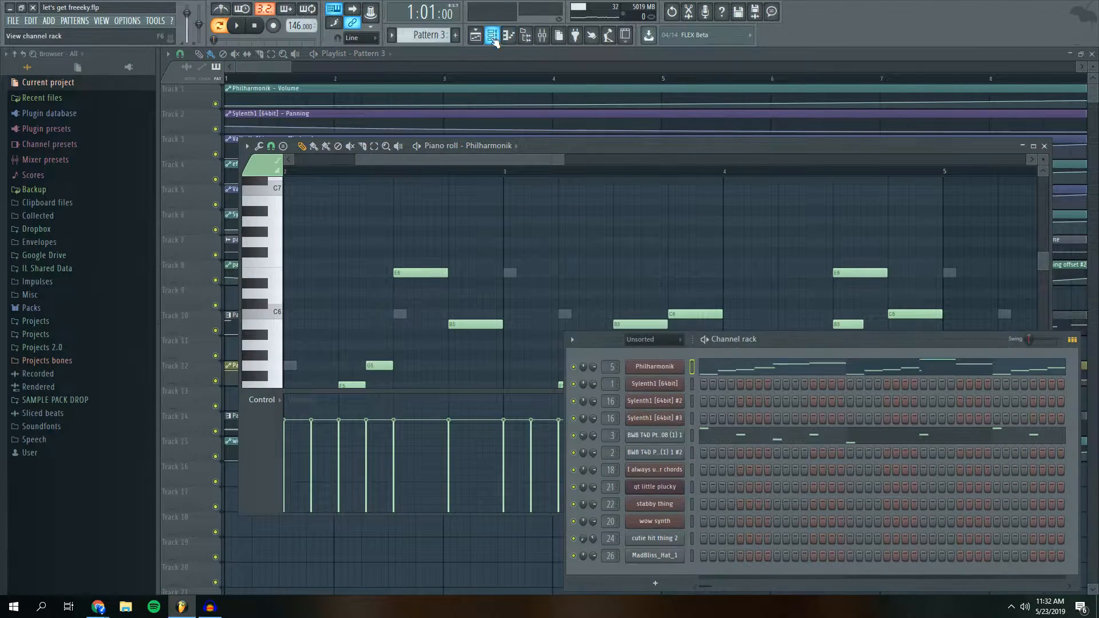
left_click_drag(824, 339, 553, 227)
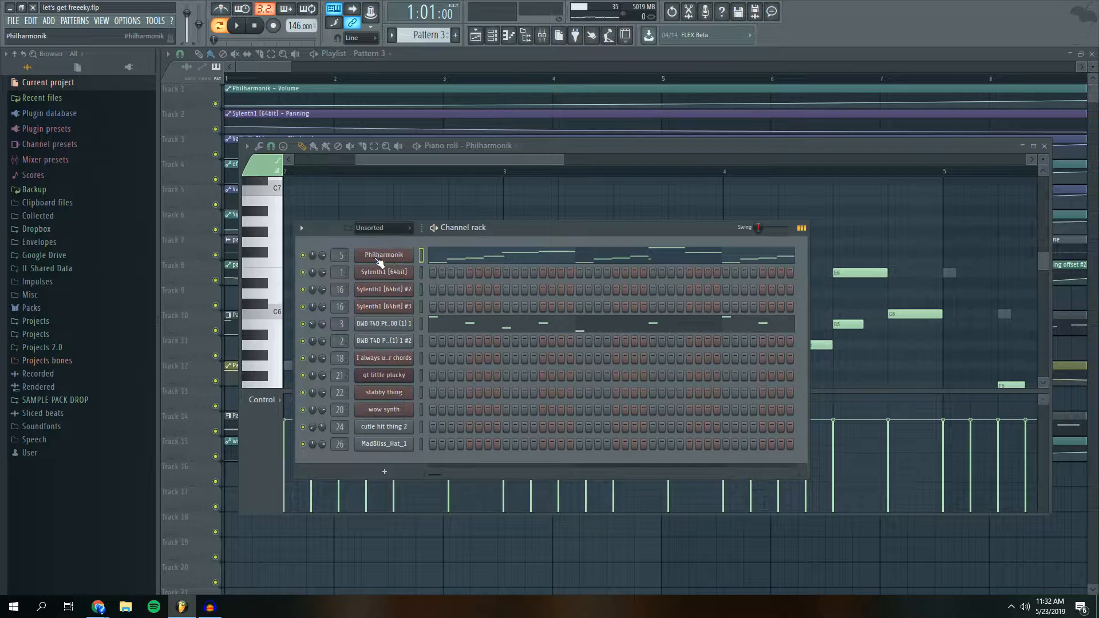
Show the Philharmonik plugin beside the channel list and audition its harp sound with a run of notes
left_click(381, 261)
left_click_drag(762, 92, 627, 211)
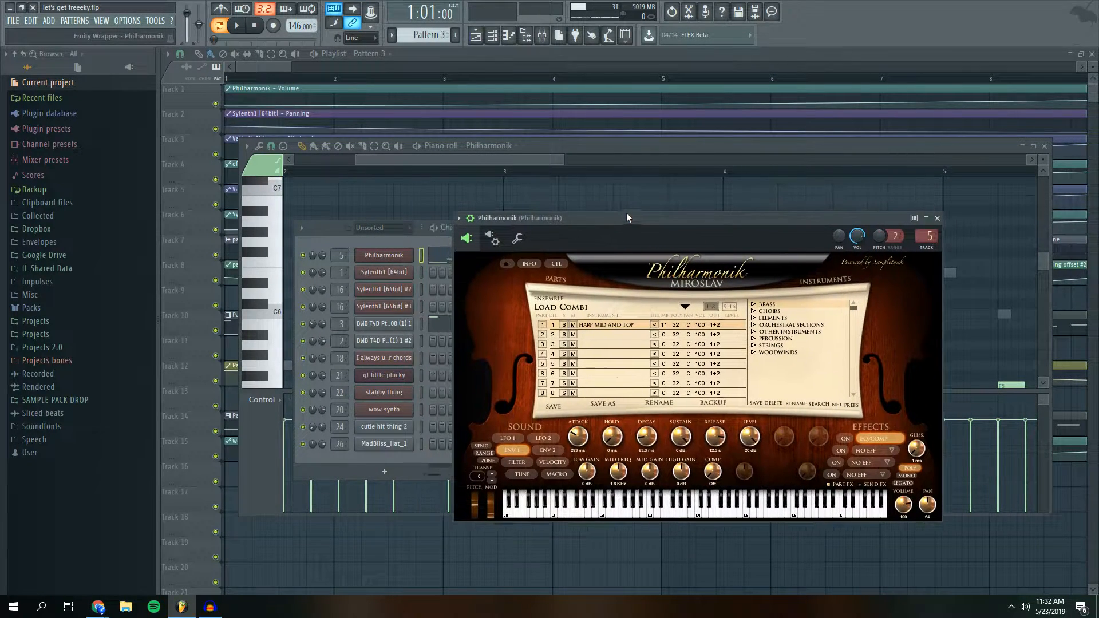
key("z")
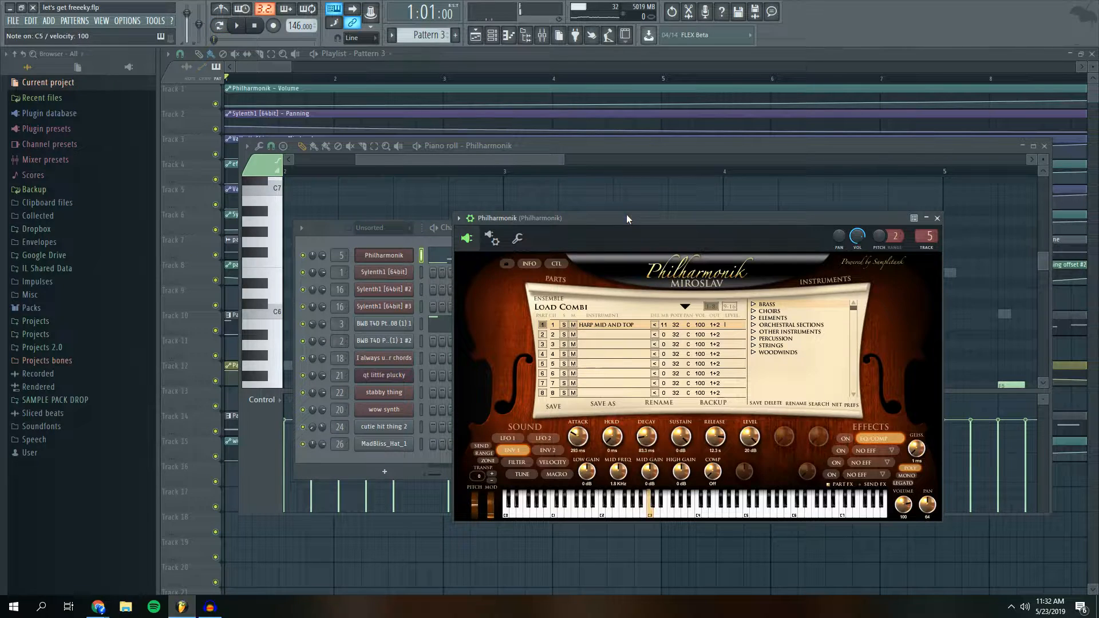
key("v")
key("b")
key("n")
key("m")
key("n")
key("b")
key("c")
key("z")
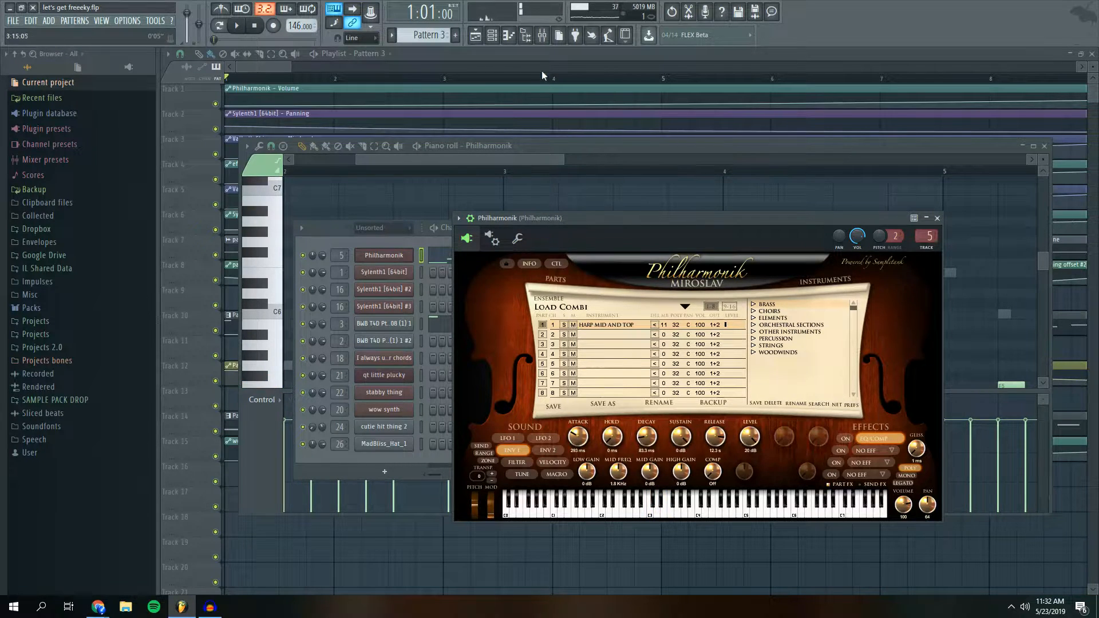
Inspect the Philharmonik mixer track's effects, including Fruity Reeverb 2, while sounding test notes
left_click(541, 35)
left_click_drag(558, 261, 555, 219)
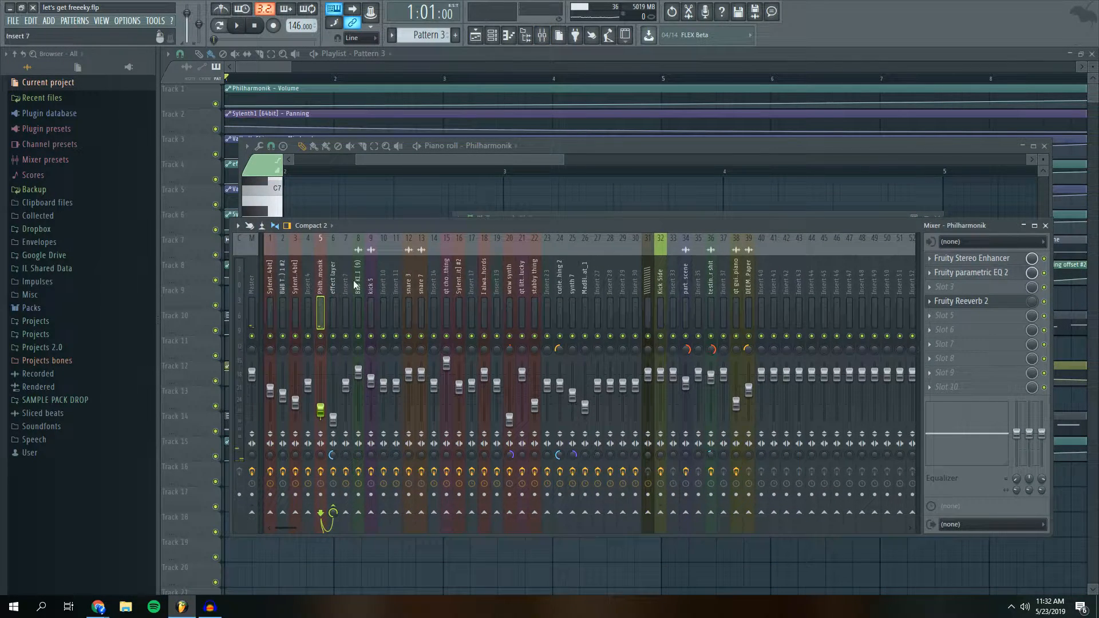
key("v")
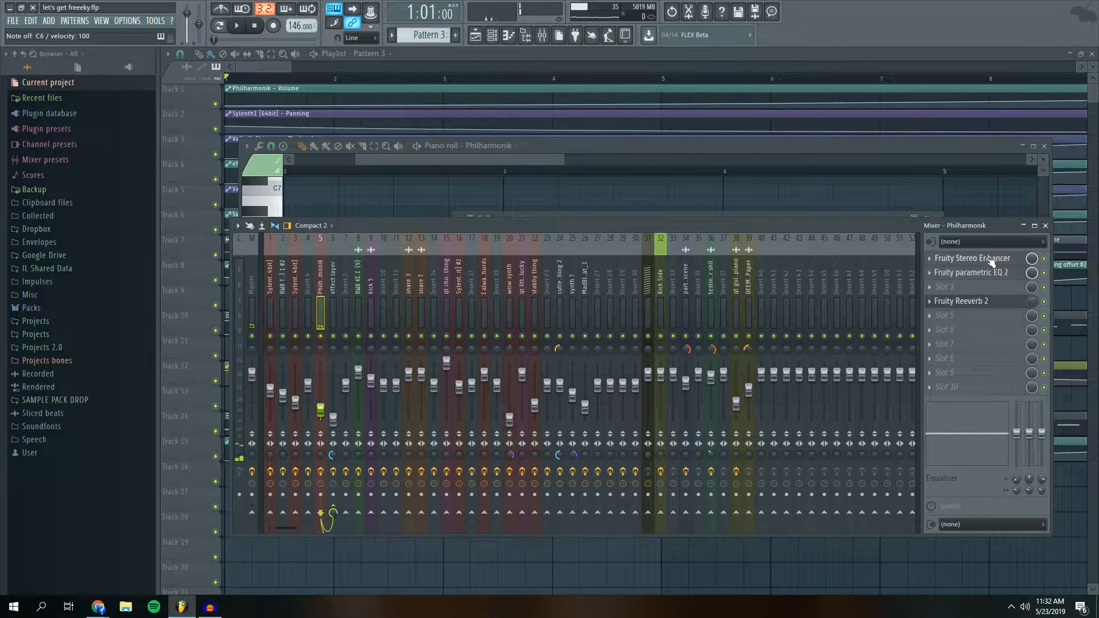
left_click(993, 274)
left_click(993, 277)
key("z")
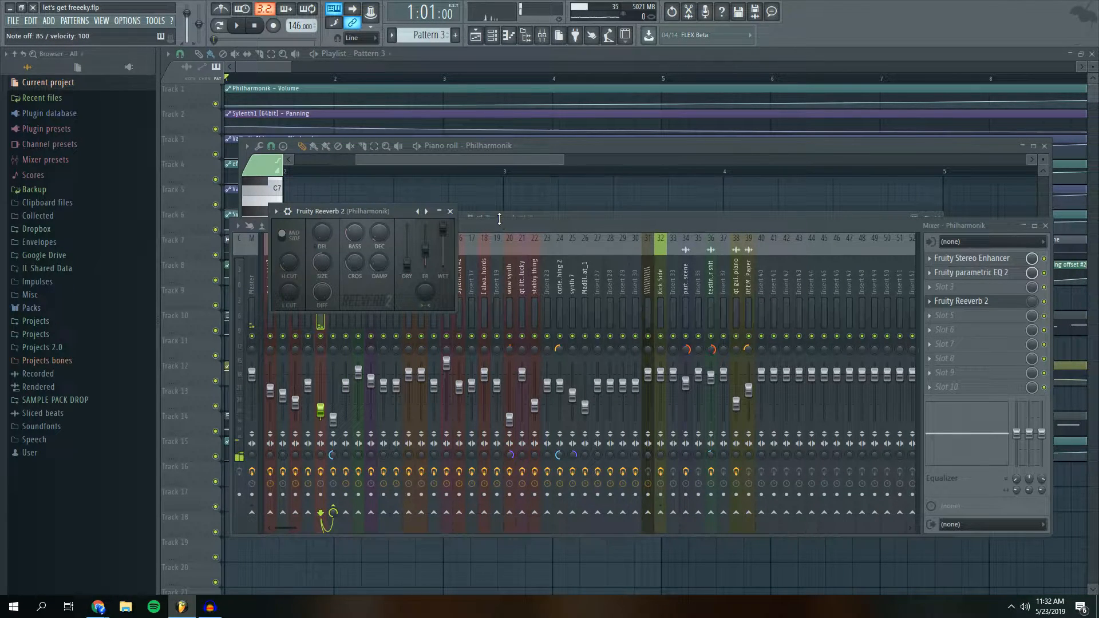
View the sampler settings of the "BWB T4D Pt.2 808 (1) 1" channel and check the system's speaker volume
left_click(552, 154)
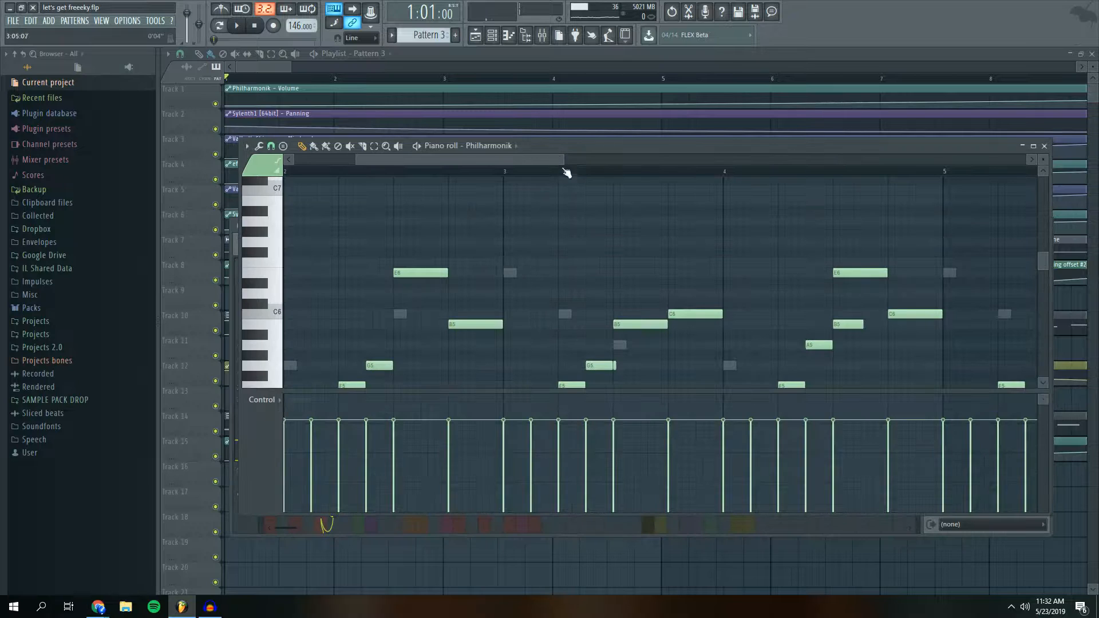
left_click(492, 35)
left_click(427, 304)
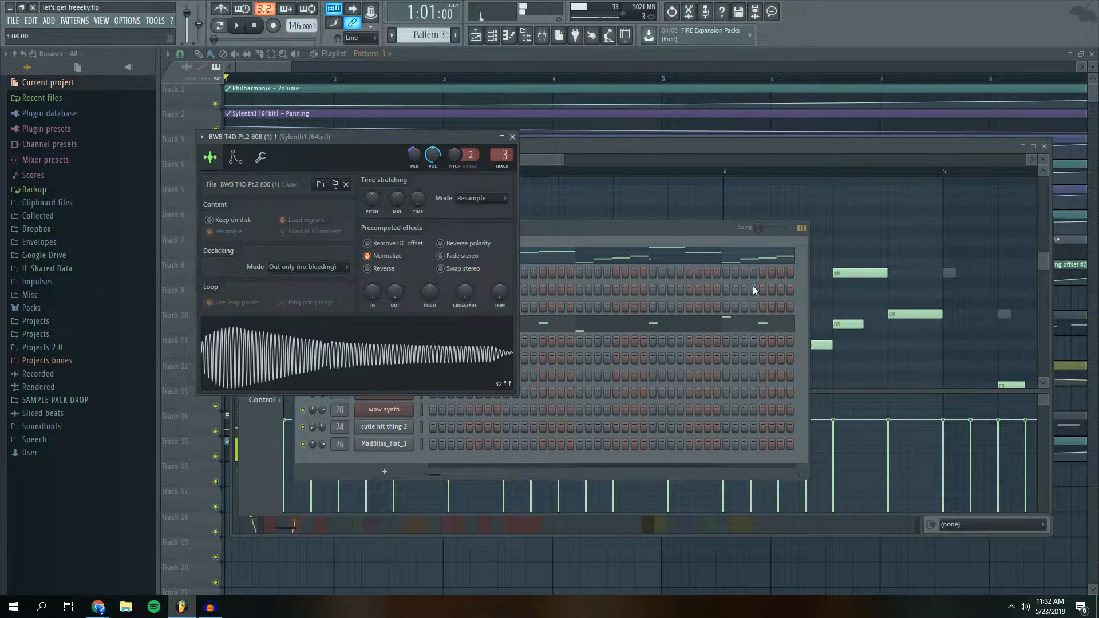
left_click(1025, 606)
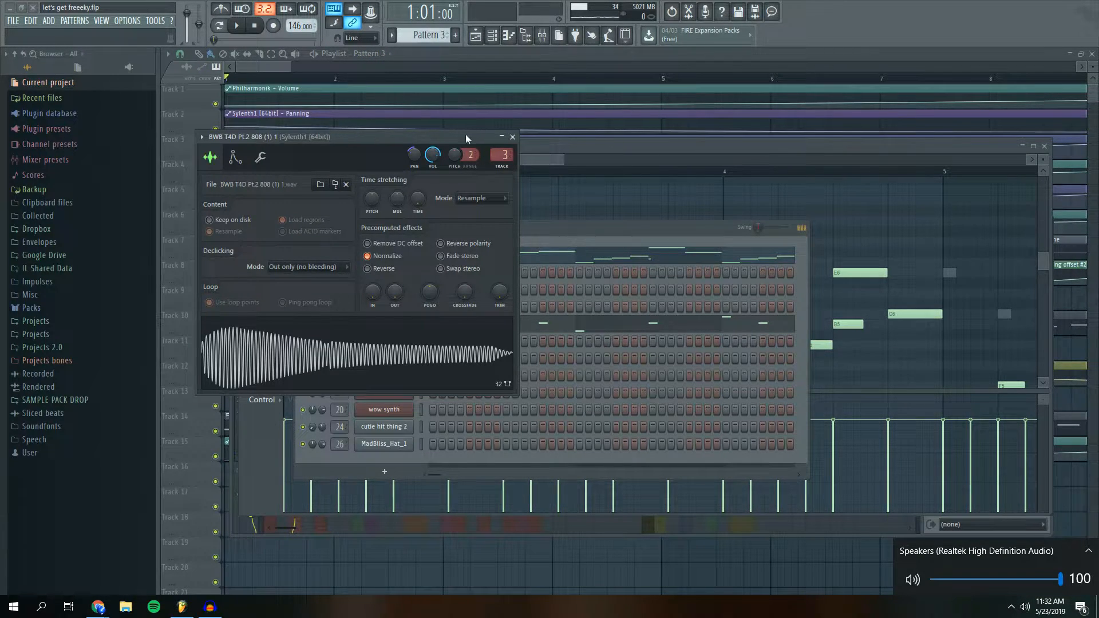
left_click(442, 136)
Play the intro from the start, check the Sylenth1 mixer track along the way, and stop playback
key("space")
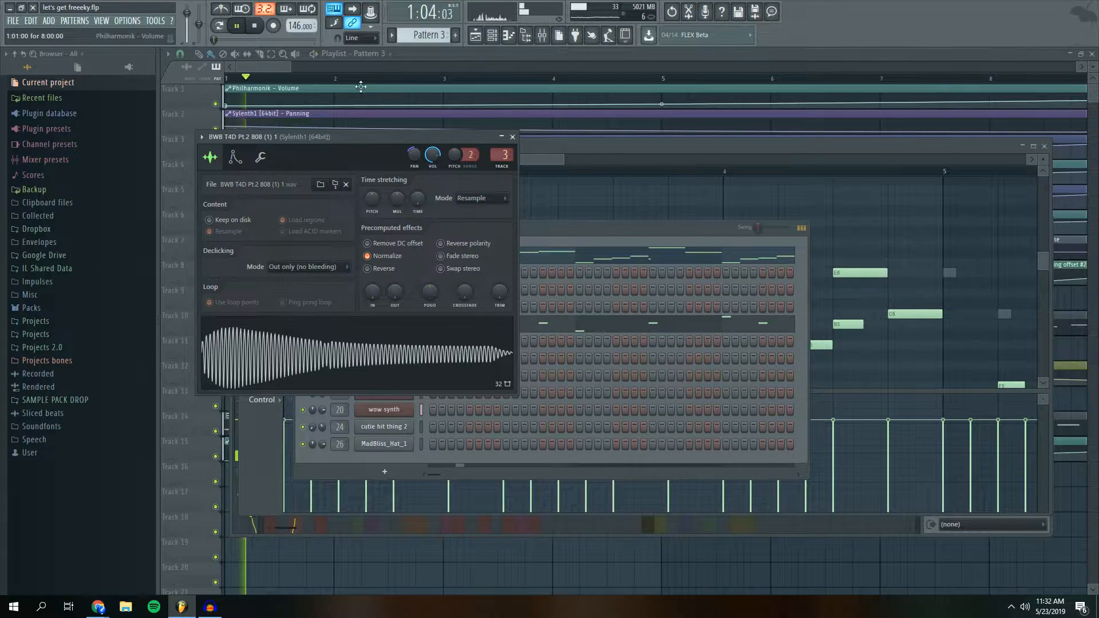
left_click(287, 64)
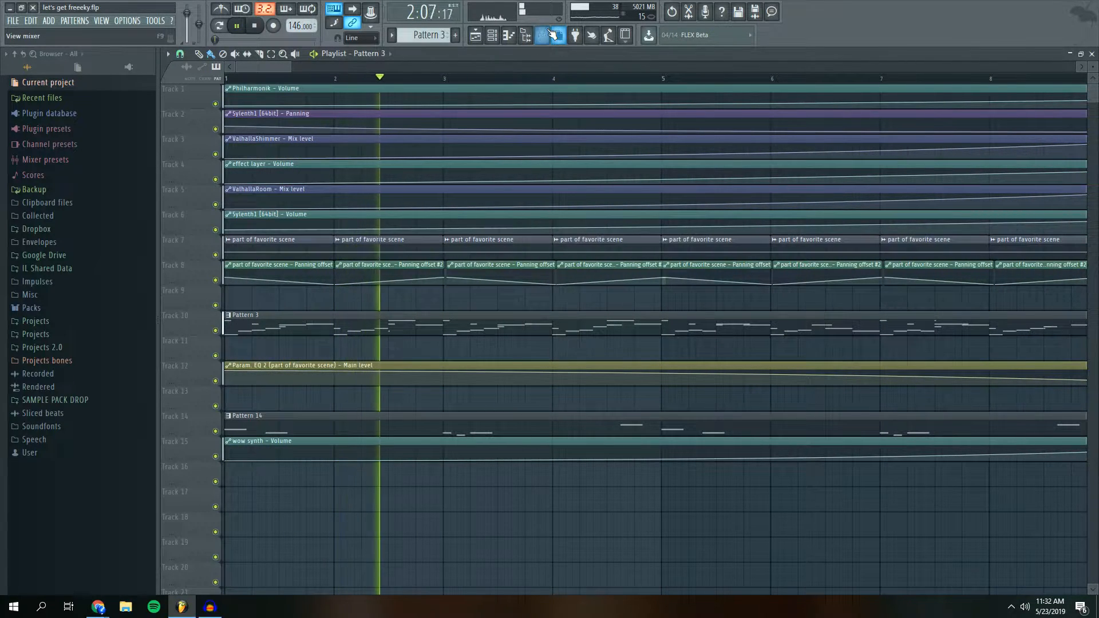
key("F9")
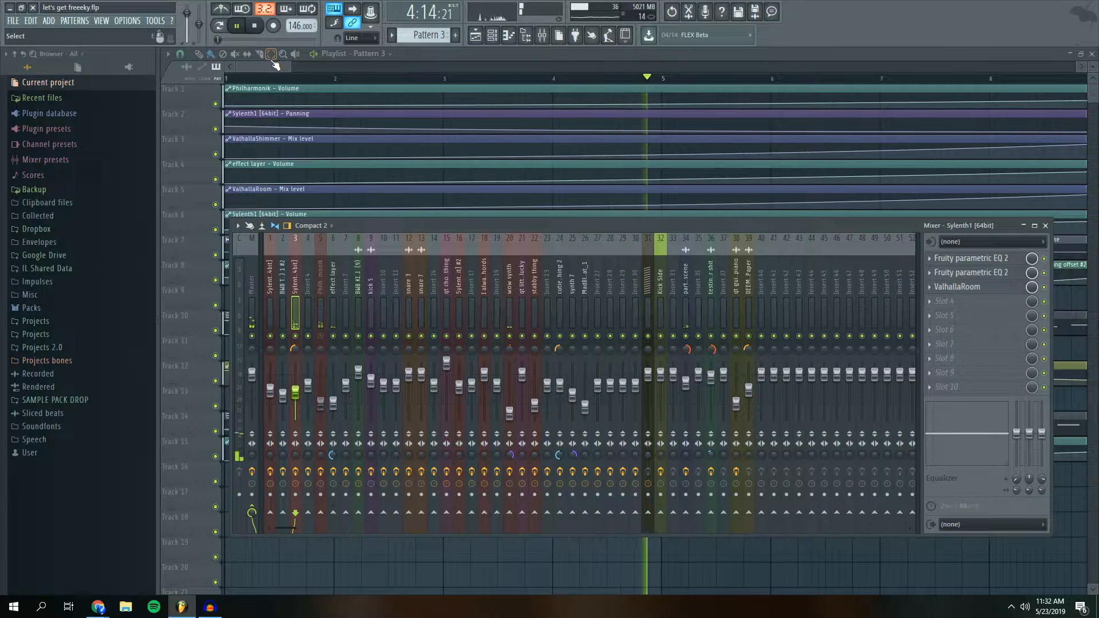
key("F9")
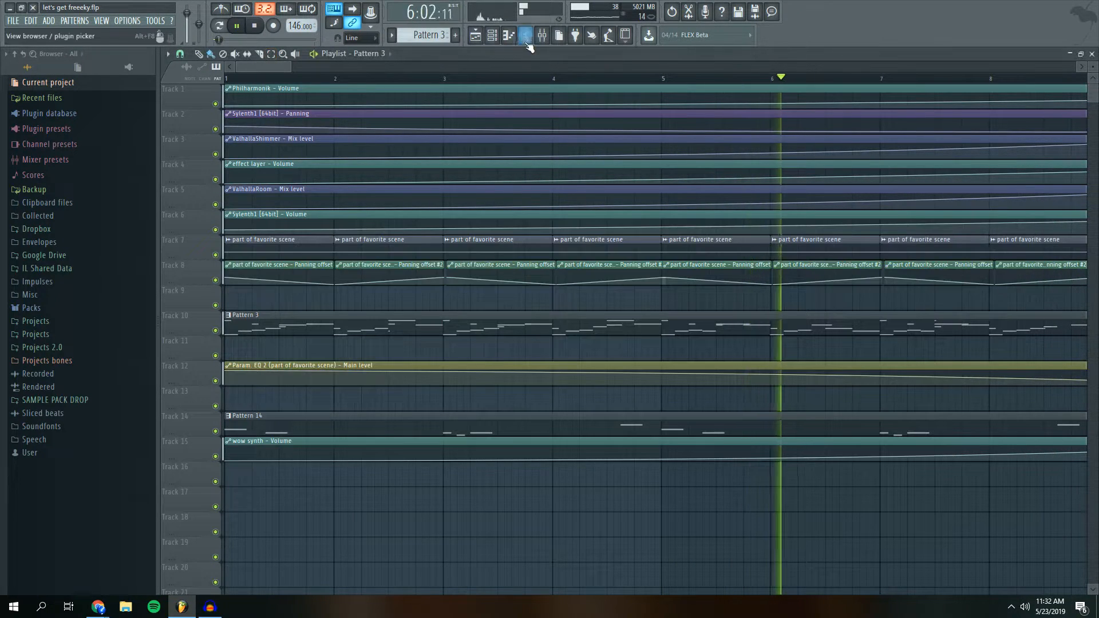
key("space")
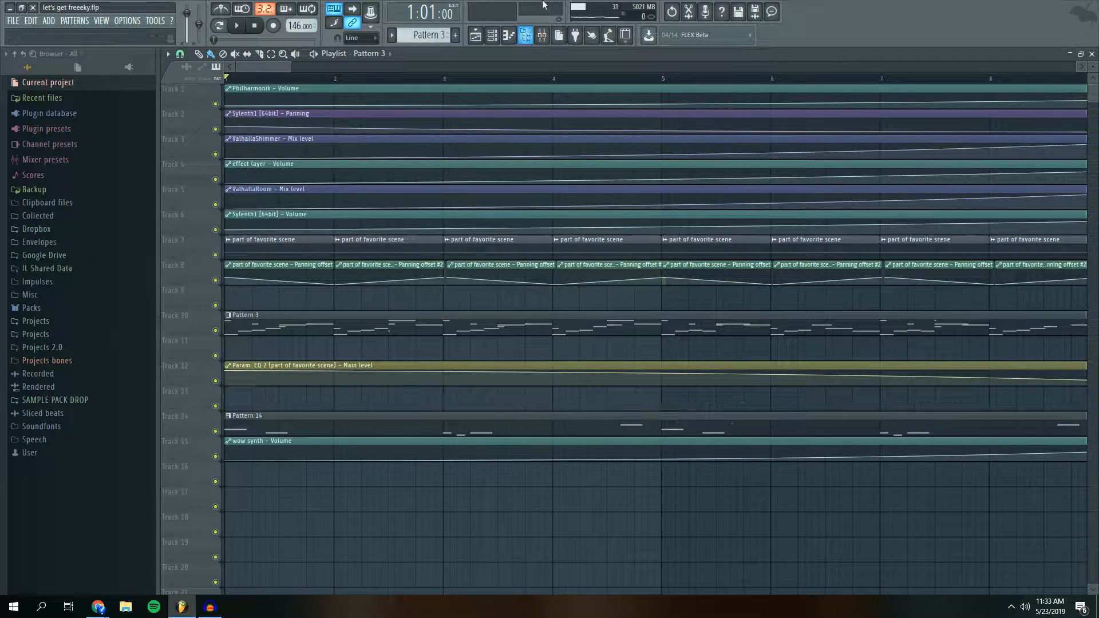
Show the channel rack, briefly check the 808 sample's settings, and move the rack below the intro's upper automation clips
left_click(492, 35)
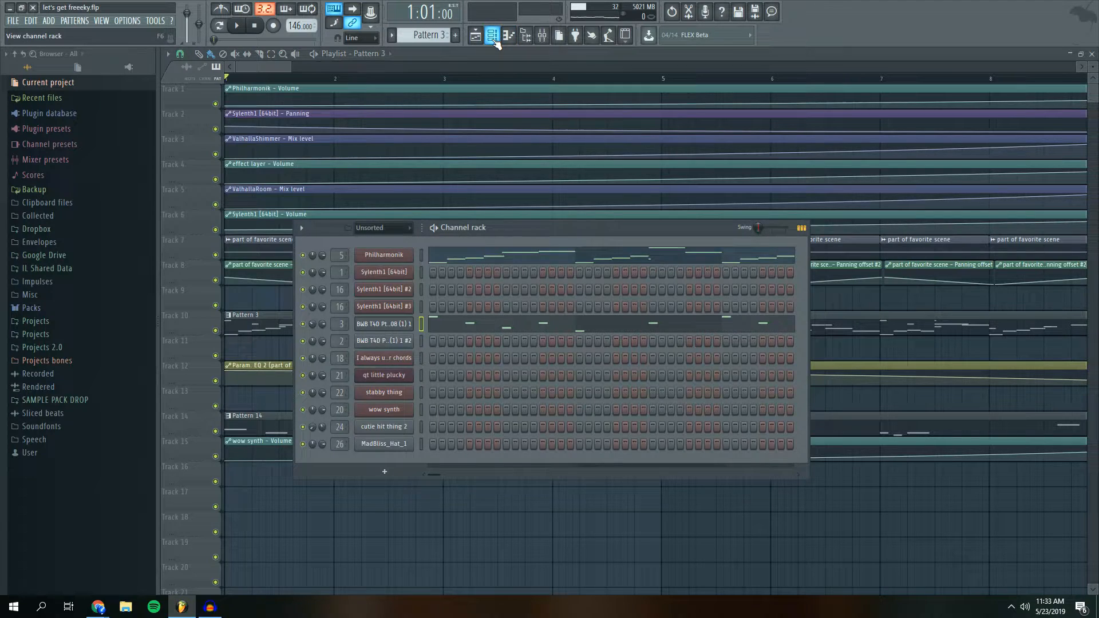
left_click(402, 330)
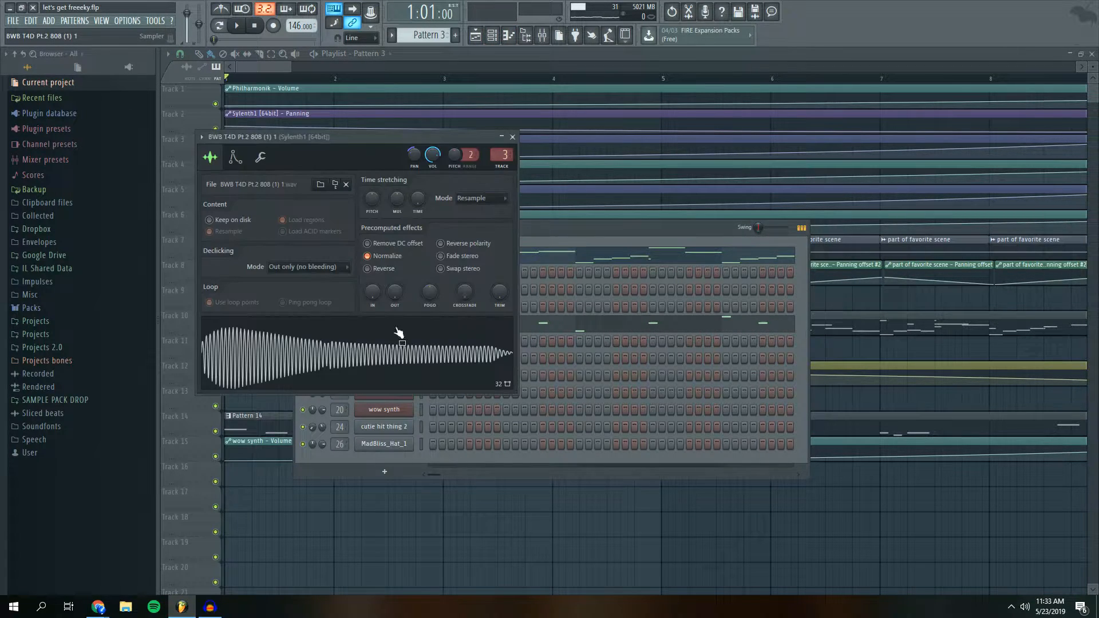
left_click(513, 137)
left_click_drag(507, 228, 444, 339)
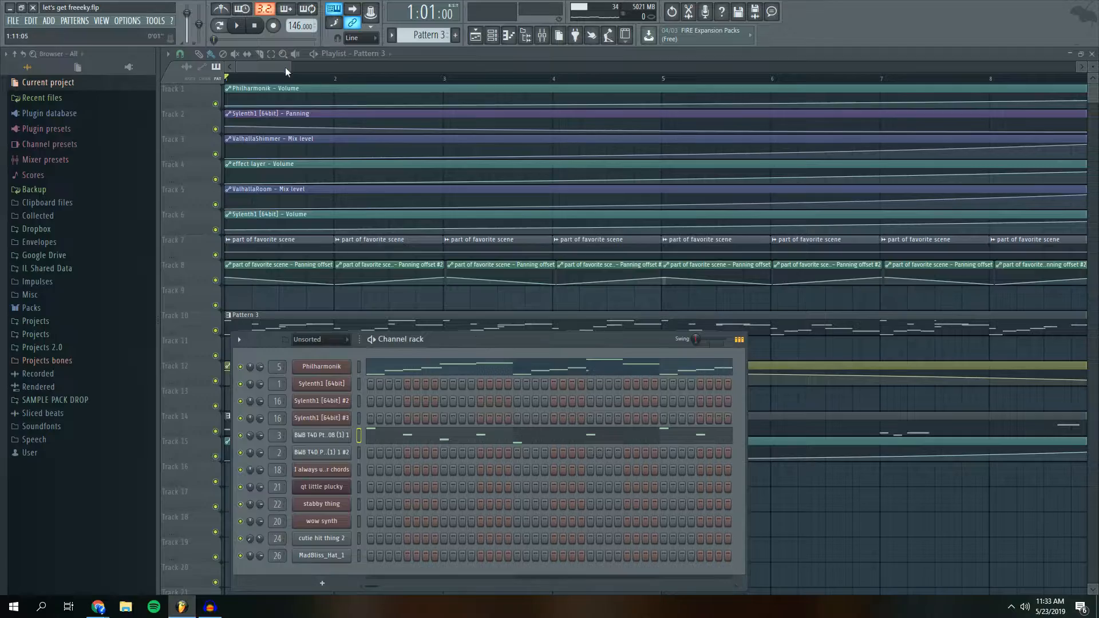
Survey the whole song arrangement in the playlist, then return to the intro bars
left_click(299, 75)
scroll(310, 79, "down", 8)
scroll(353, 69, "up", 4)
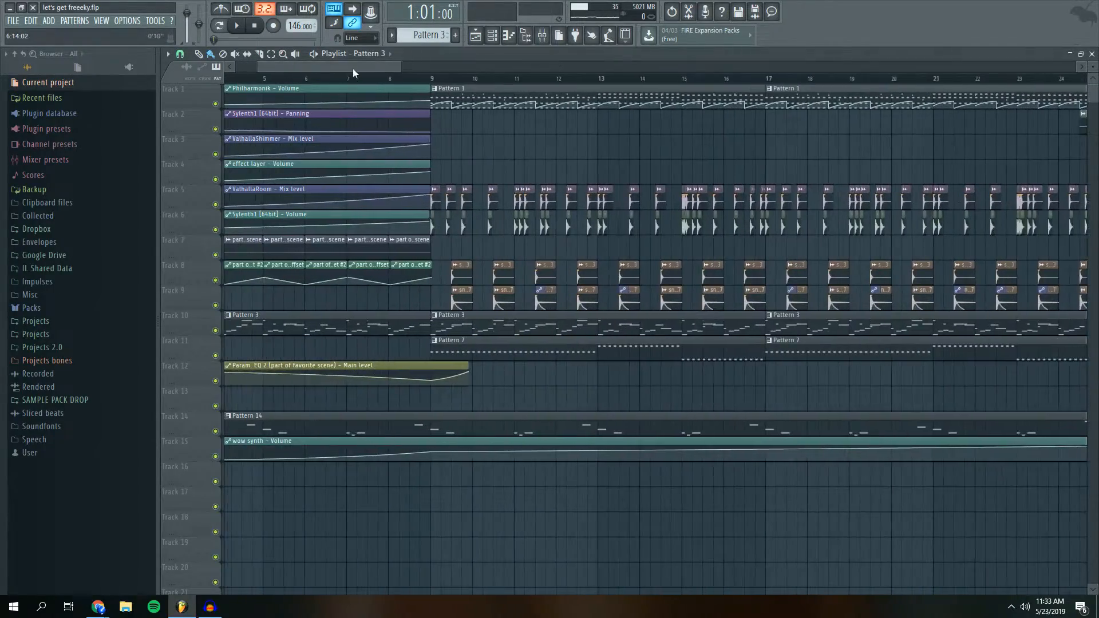
scroll(444, 64, "down", 5)
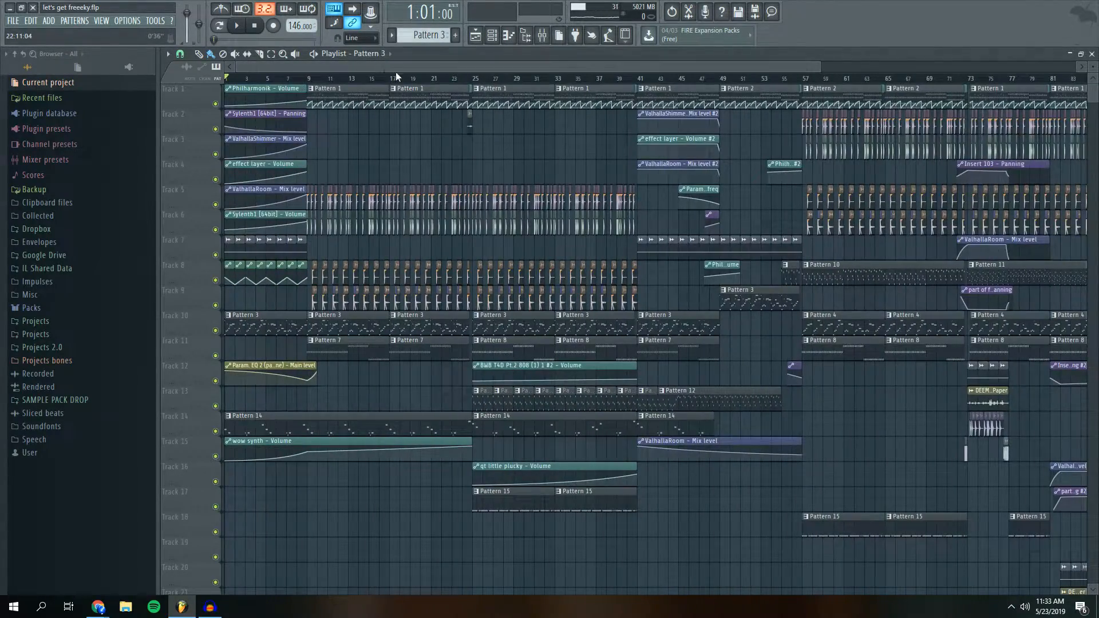
scroll(396, 71, "up", 6)
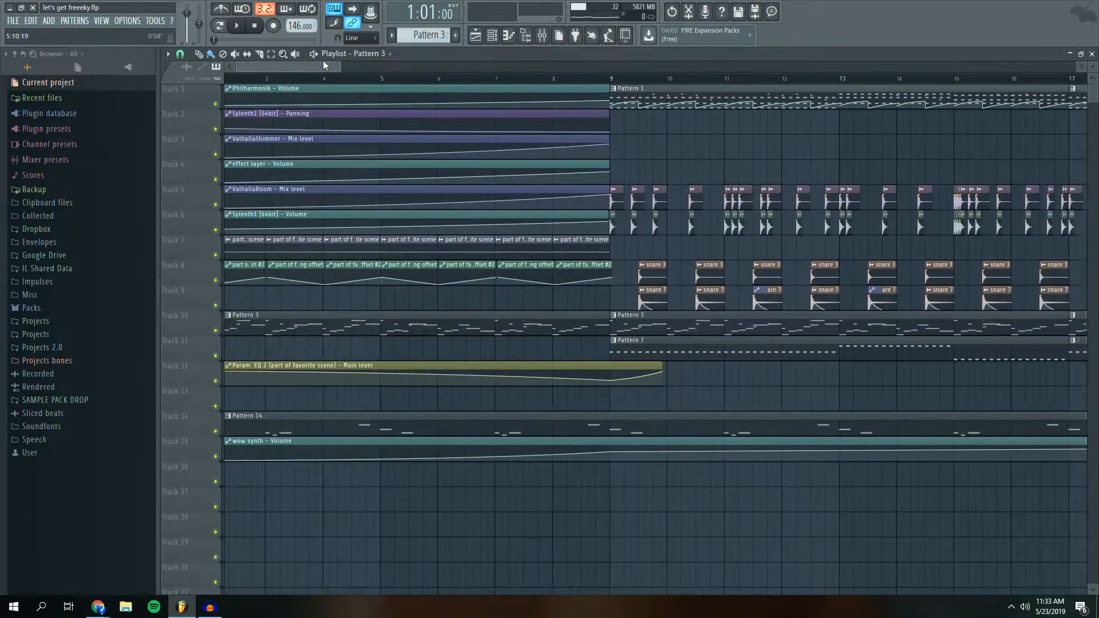
scroll(324, 65, "up", 4)
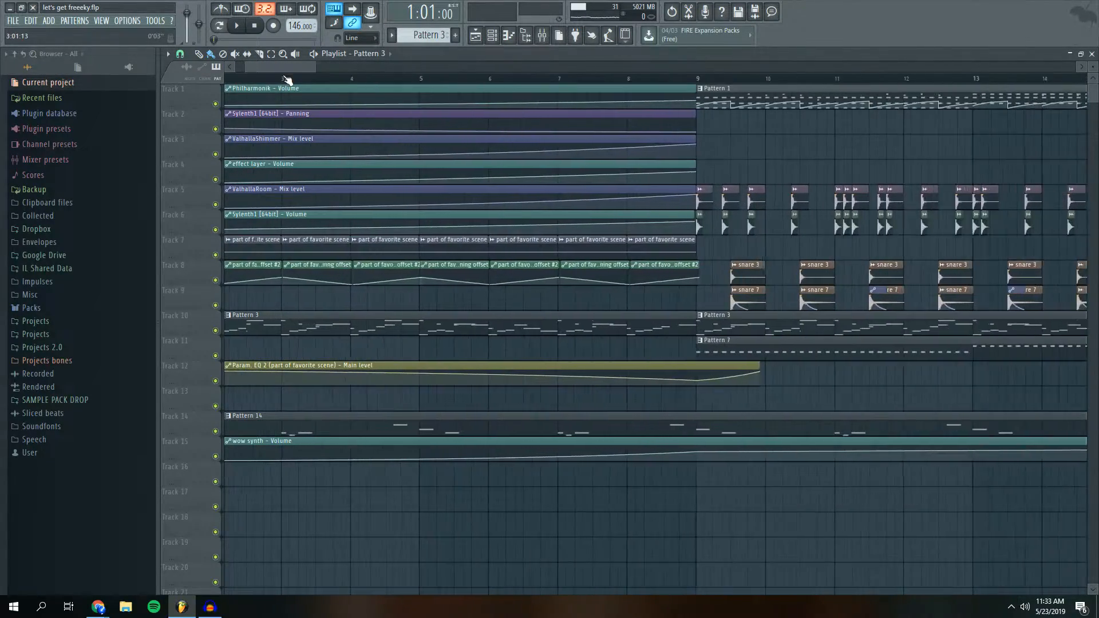
scroll(286, 79, "up", 2)
Bring back the channel rack and place the "BWB T4D Pt.2 808 (1) 1" sampler window beside it
key("F6")
left_click(321, 436)
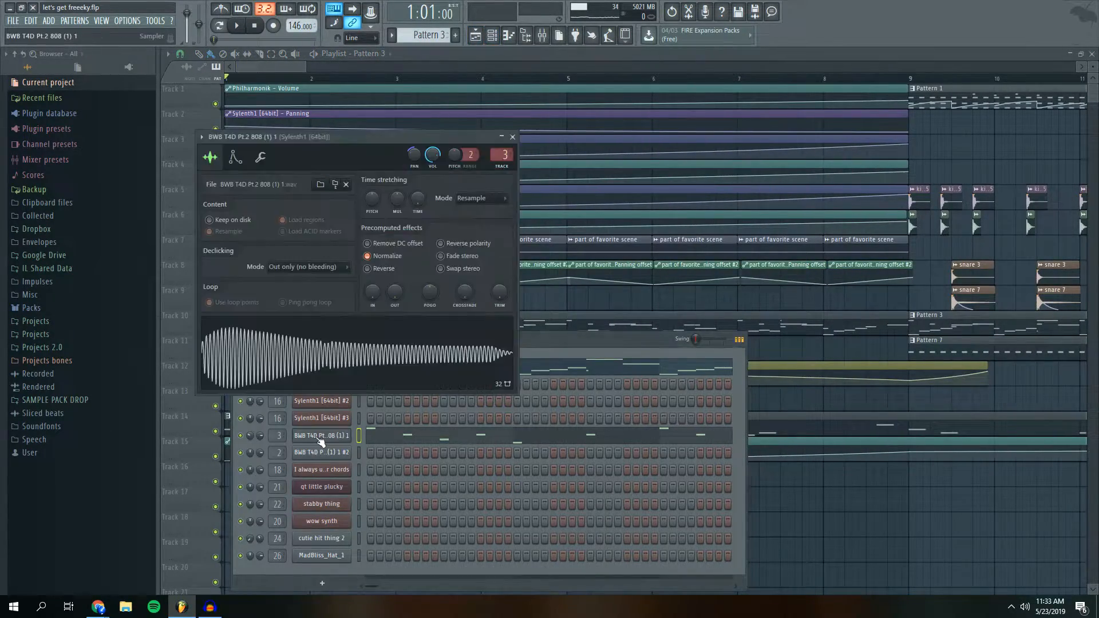
left_click_drag(403, 138, 960, 324)
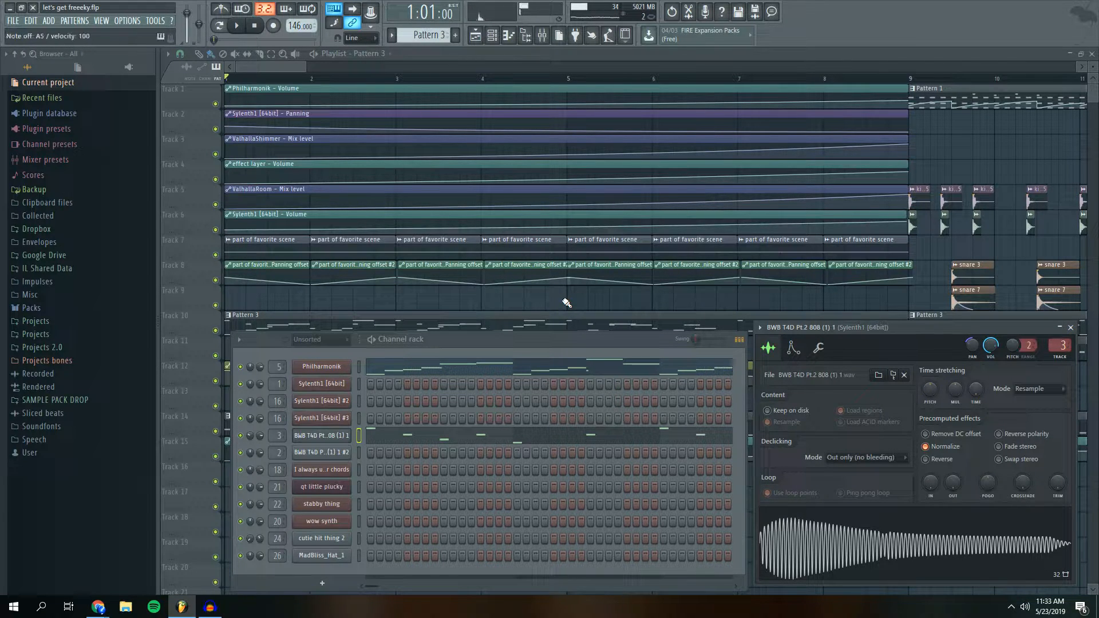
Check the playlist around bar 9 and the Sylenth1 mixer track, then play the intro from the start
left_click_drag(269, 67, 328, 70)
left_click(543, 36)
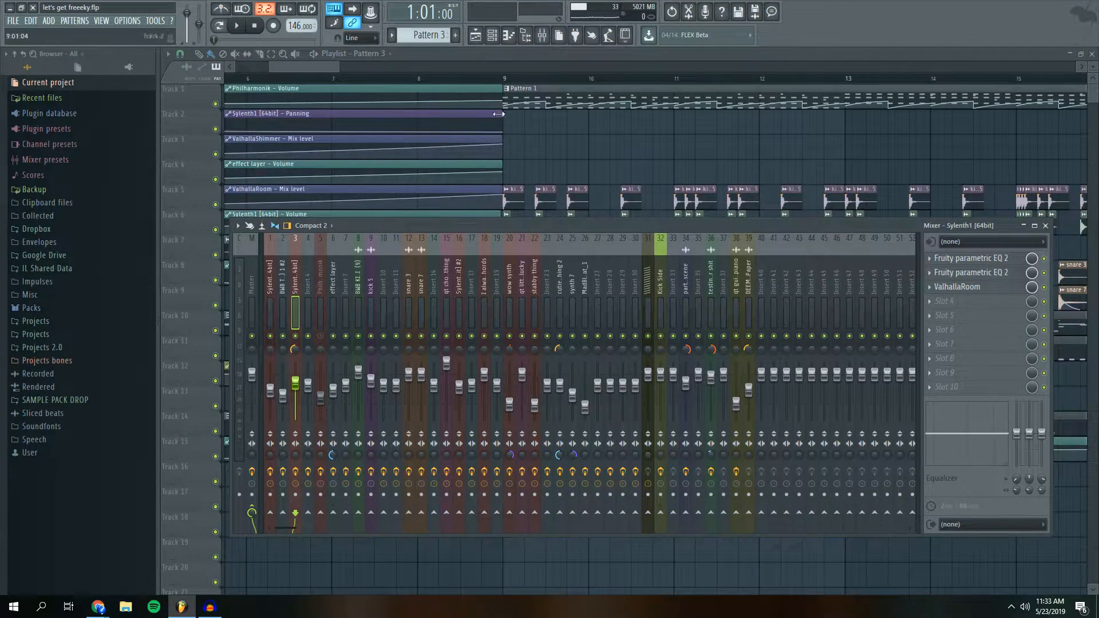
left_click_drag(304, 67, 262, 64)
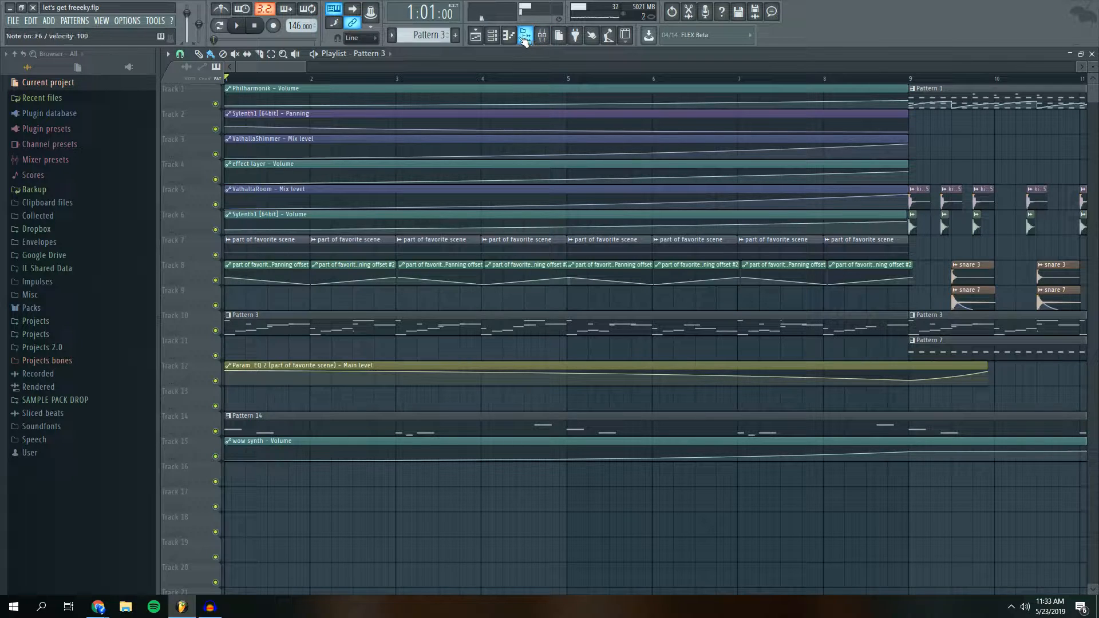
key("space")
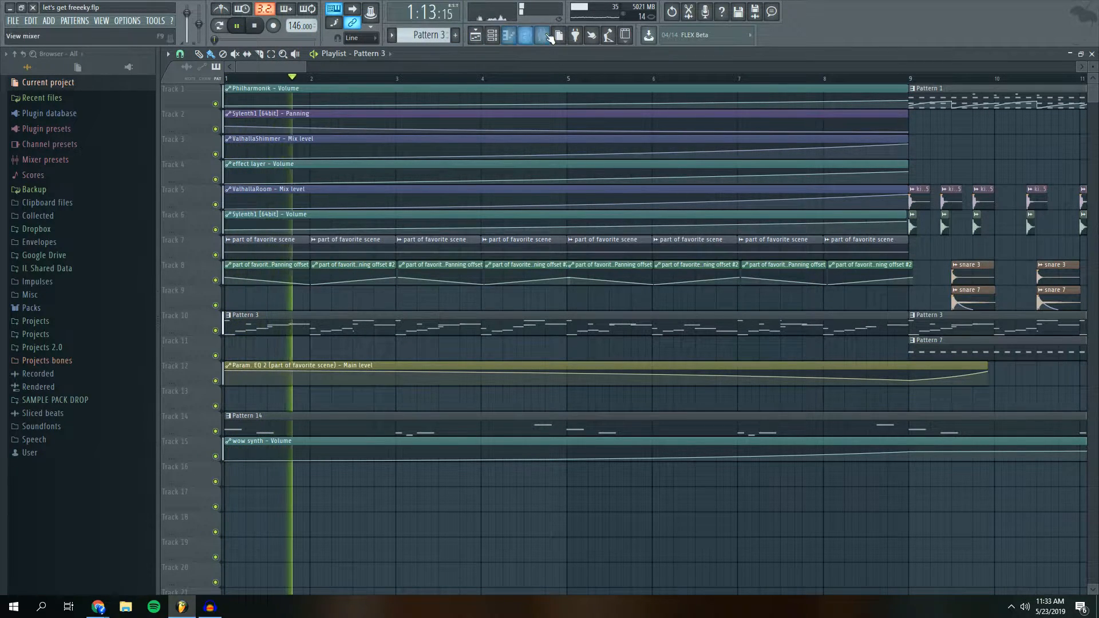
Check the mixer and the channel rack while the intro plays, and stop playback
key("F9")
key("F6")
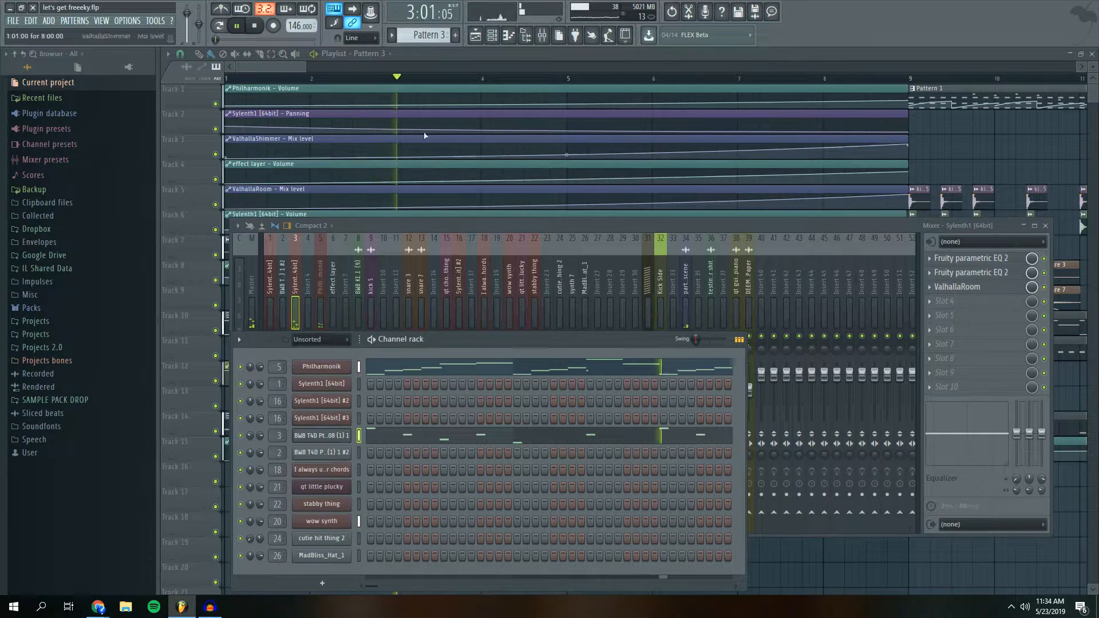
left_click(283, 64)
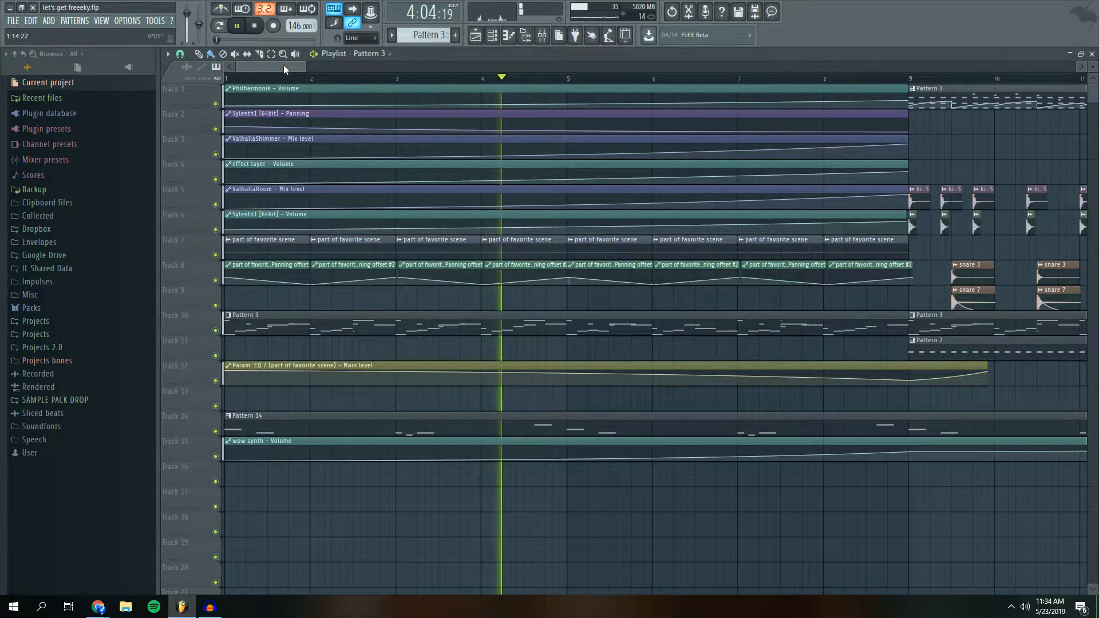
key("F6")
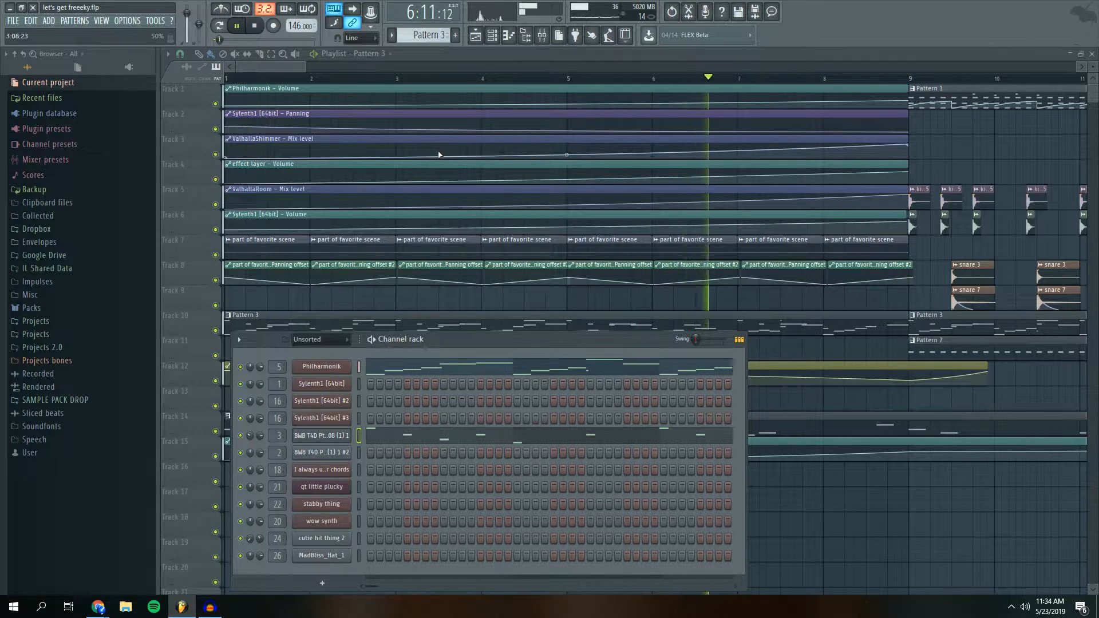
left_click(289, 62)
key("space")
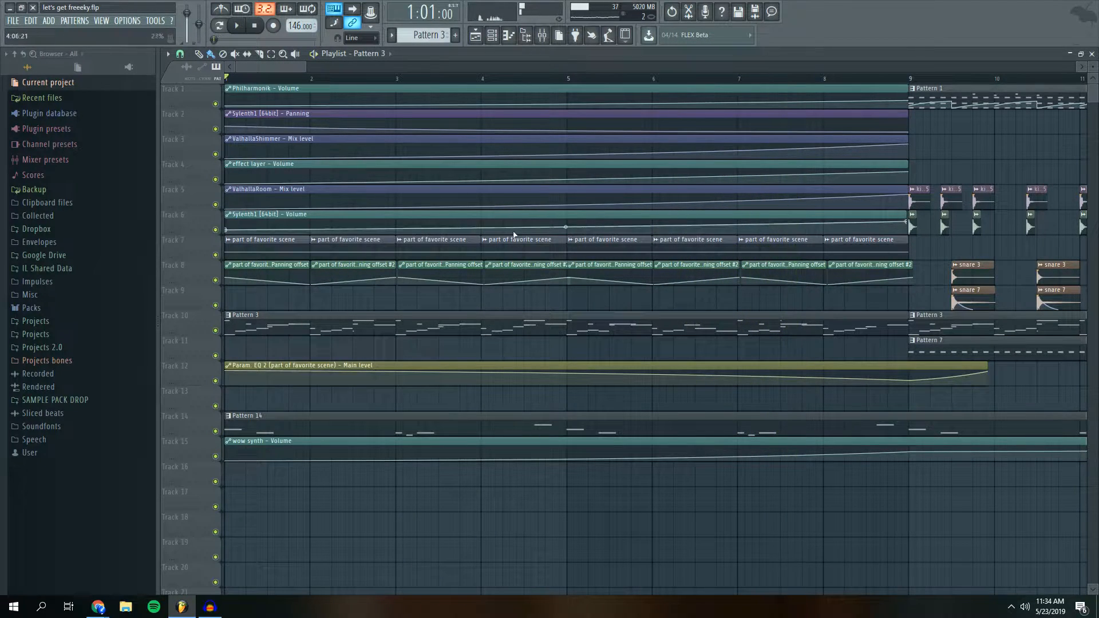
Open Pattern 3, show the channel rack and move it slightly higher, and return to the playlist
double_click(553, 315)
left_click(497, 37)
left_click_drag(529, 334, 521, 292)
left_click(286, 63)
Open Pattern 14's wow synth notes and the wow synth's PoiZone window, and play the song
double_click(392, 424)
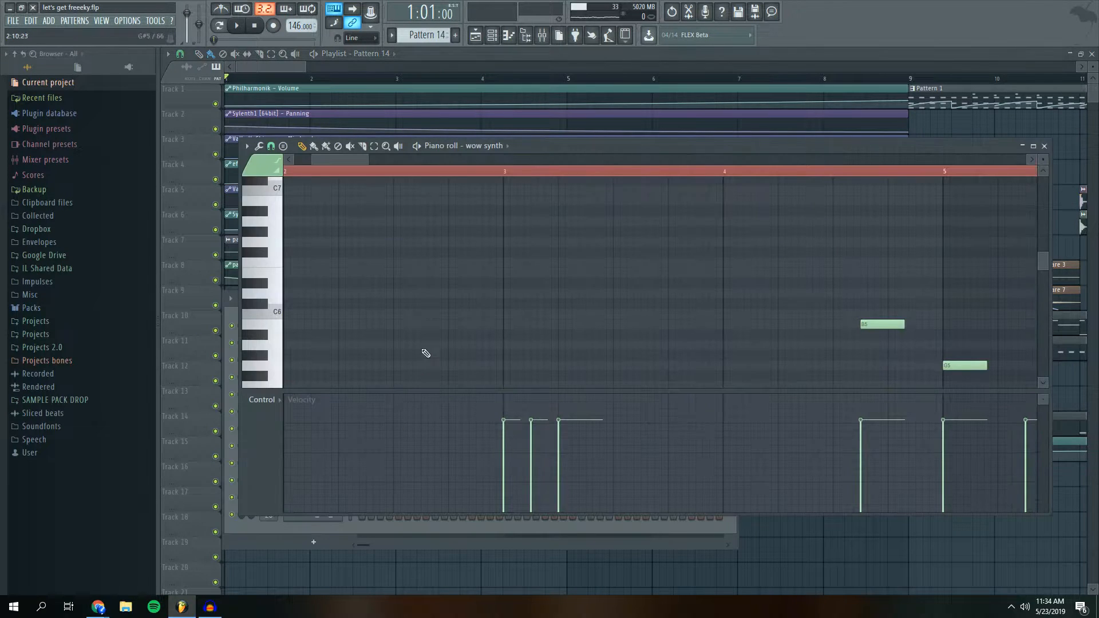
left_click_drag(541, 152, 518, 150)
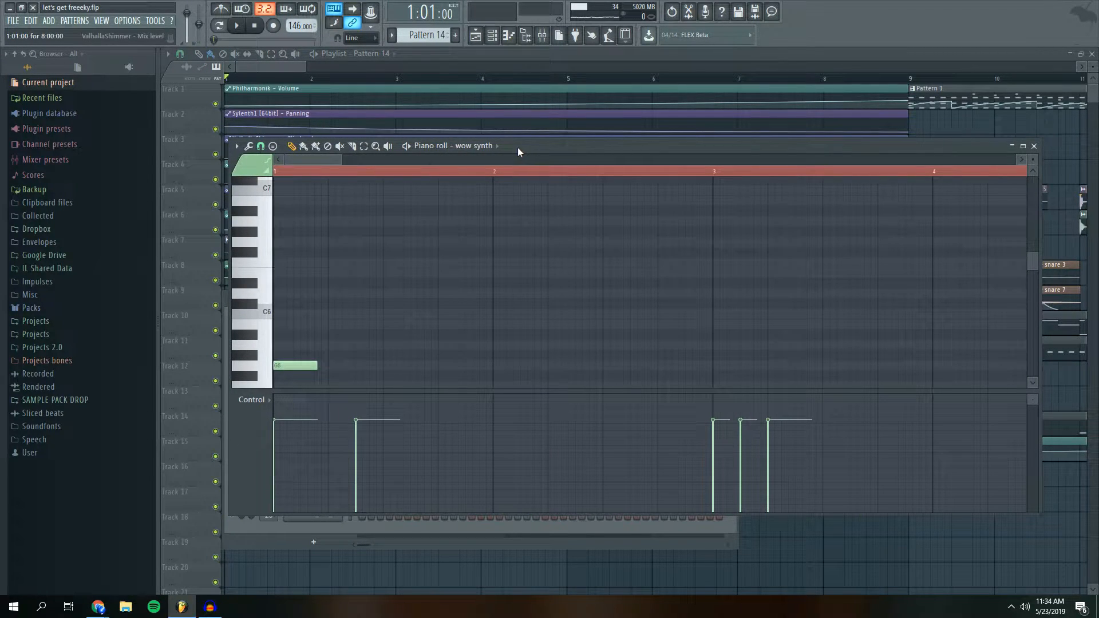
left_click(497, 37)
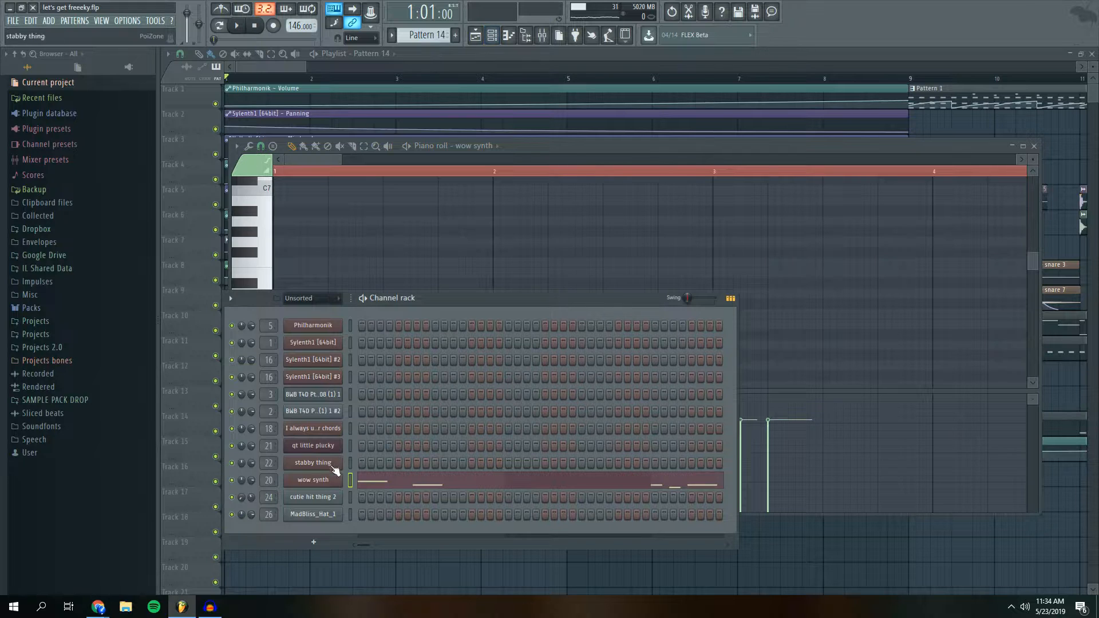
left_click(313, 480)
left_click_drag(529, 186, 505, 199)
key("space")
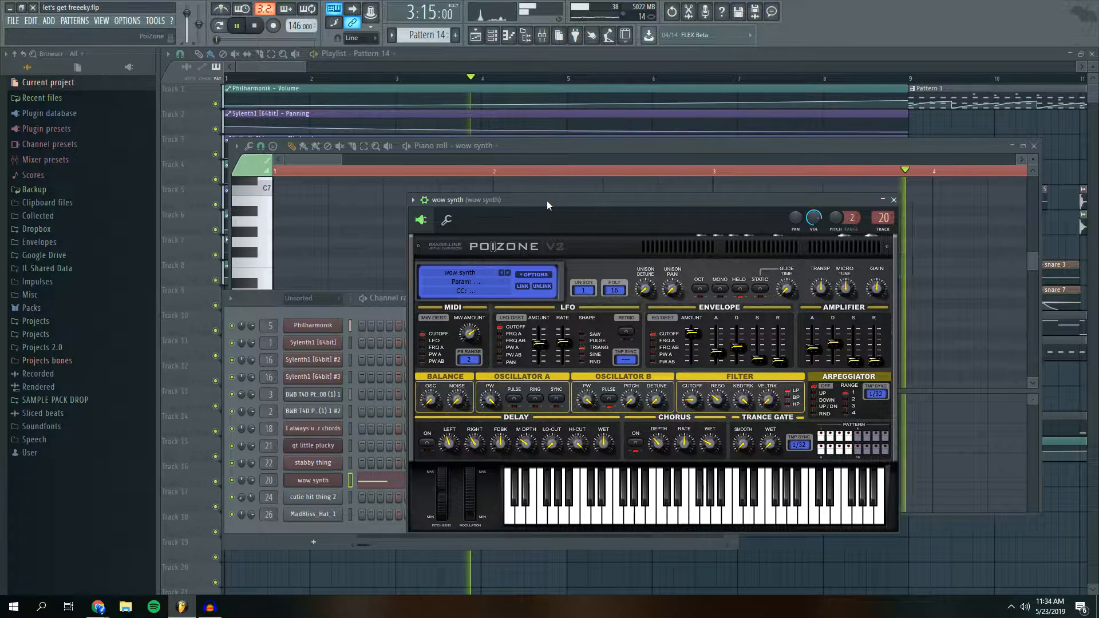
Return to the playlist, move the playhead to about bar 7 and stop playback
left_click_drag(266, 67, 286, 67)
left_click(508, 79)
key("space")
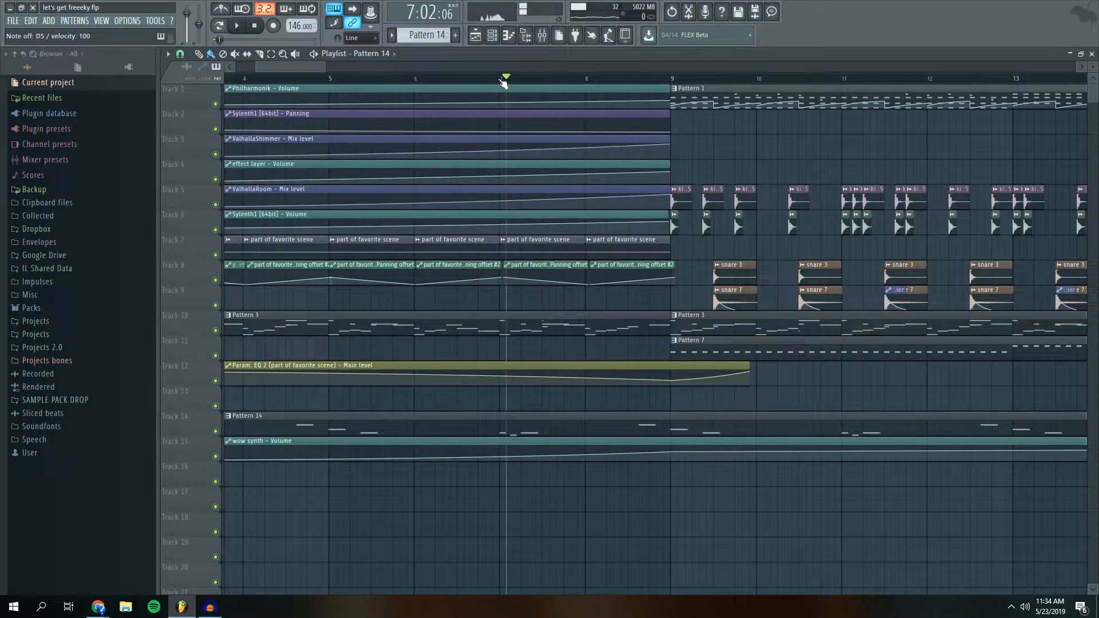
Survey the song arrangement from the intro to the final Limiter automation clip, and return to the opening bars
left_click_drag(309, 65, 392, 84)
scroll(392, 84, "down", 5)
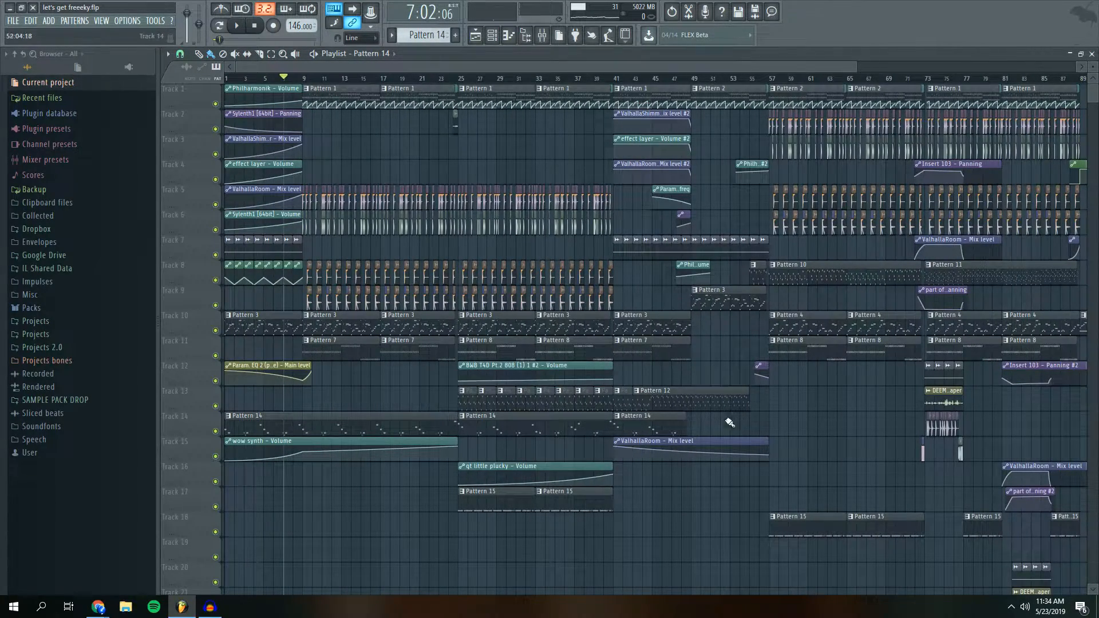
left_click_drag(543, 67, 696, 86)
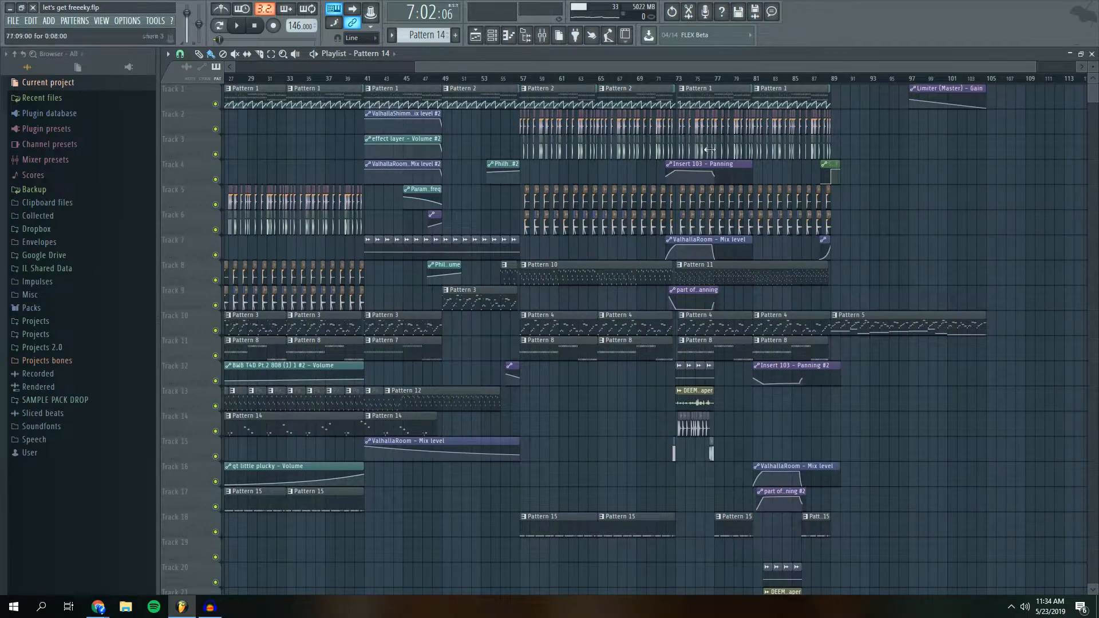
left_click_drag(559, 67, 332, 72)
scroll(401, 78, "up", 4)
scroll(458, 85, "down", 2)
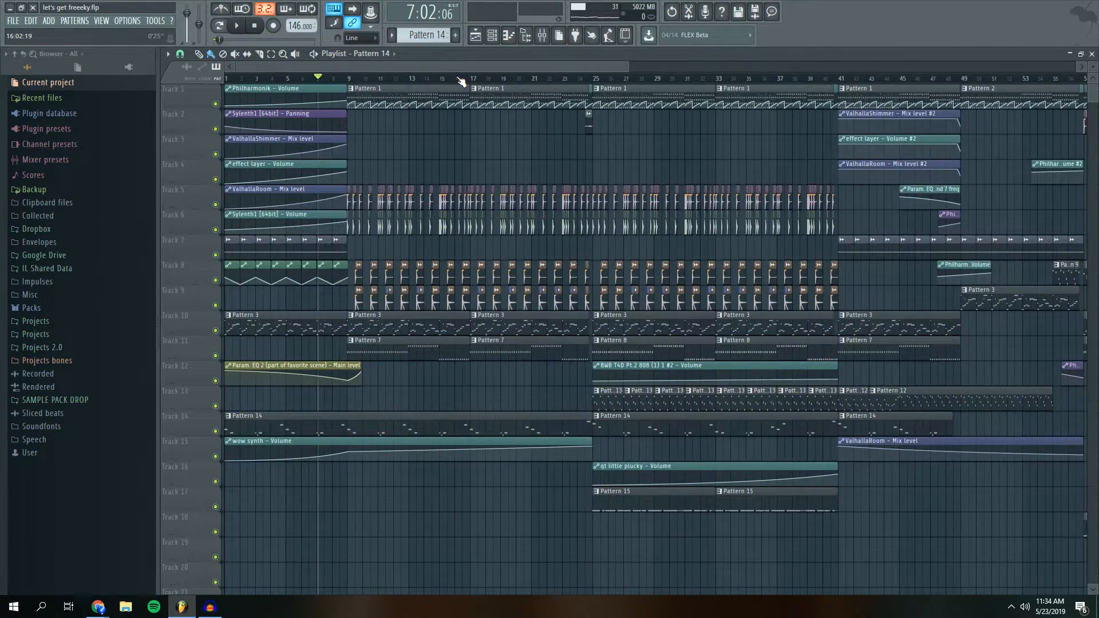
scroll(462, 82, "up", 3)
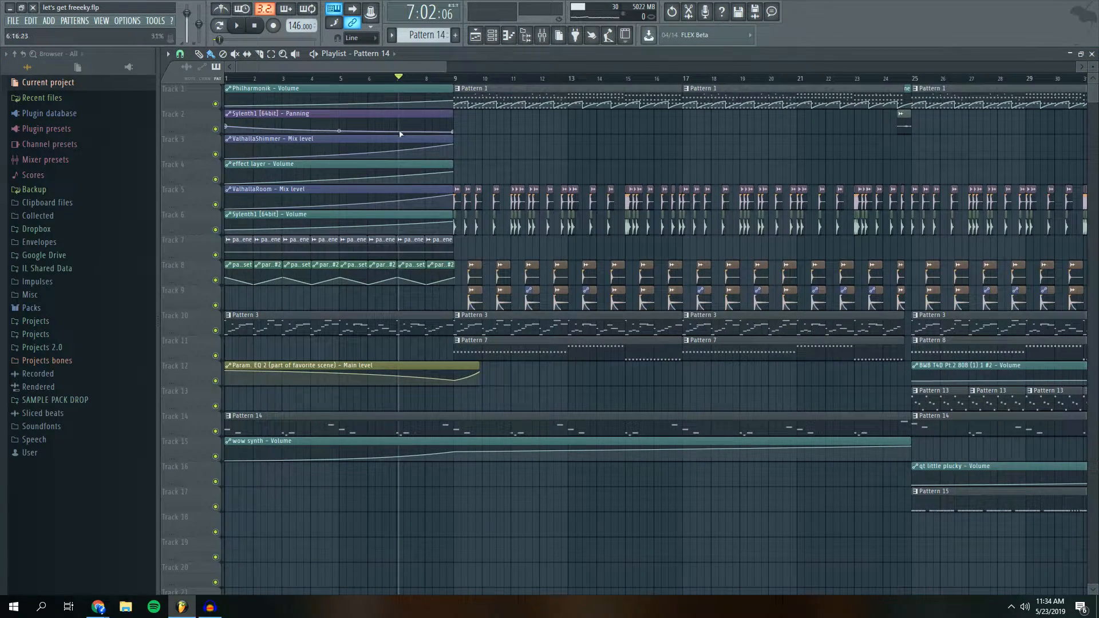
Play from bar 7 into the section at bar 9, checking the wow synth's mixer track along the way
key("space")
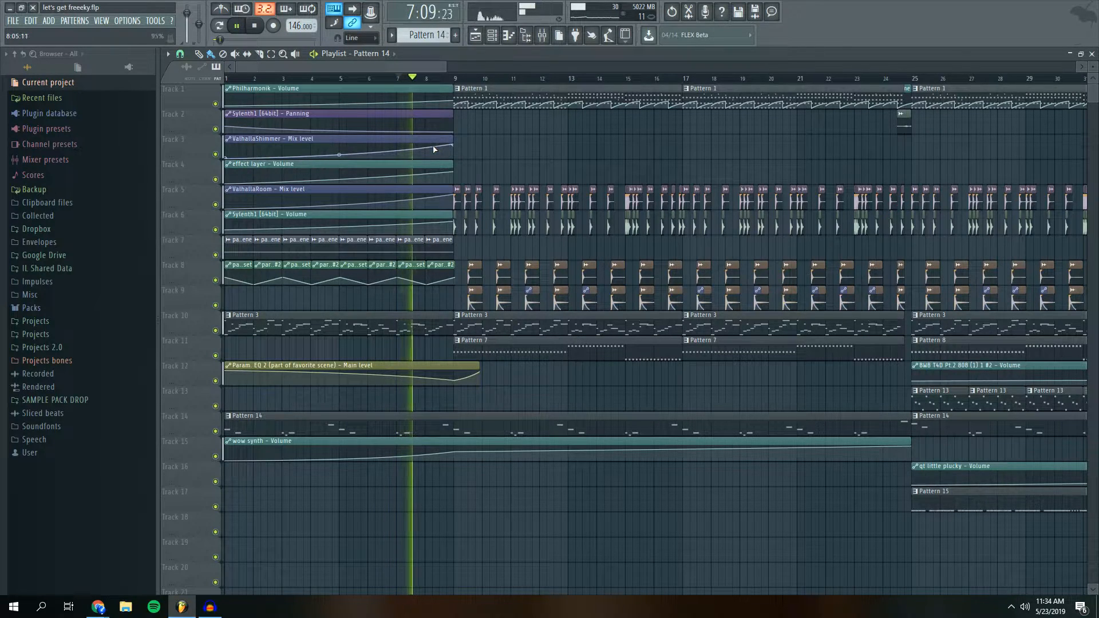
scroll(448, 80, "up", 3)
scroll(448, 80, "up", 2)
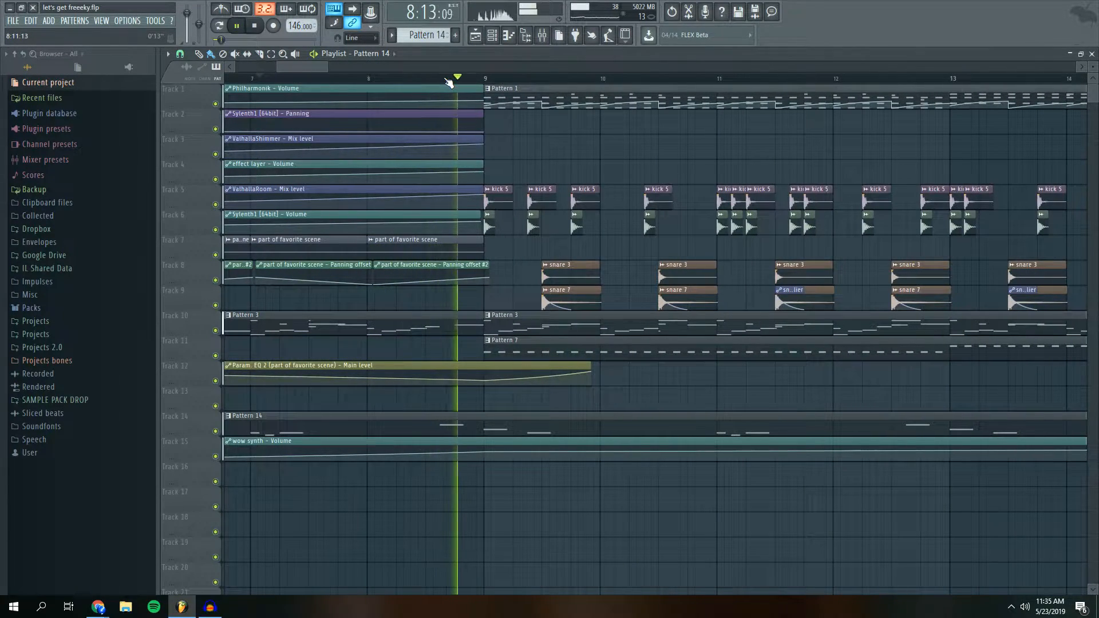
left_click(542, 36)
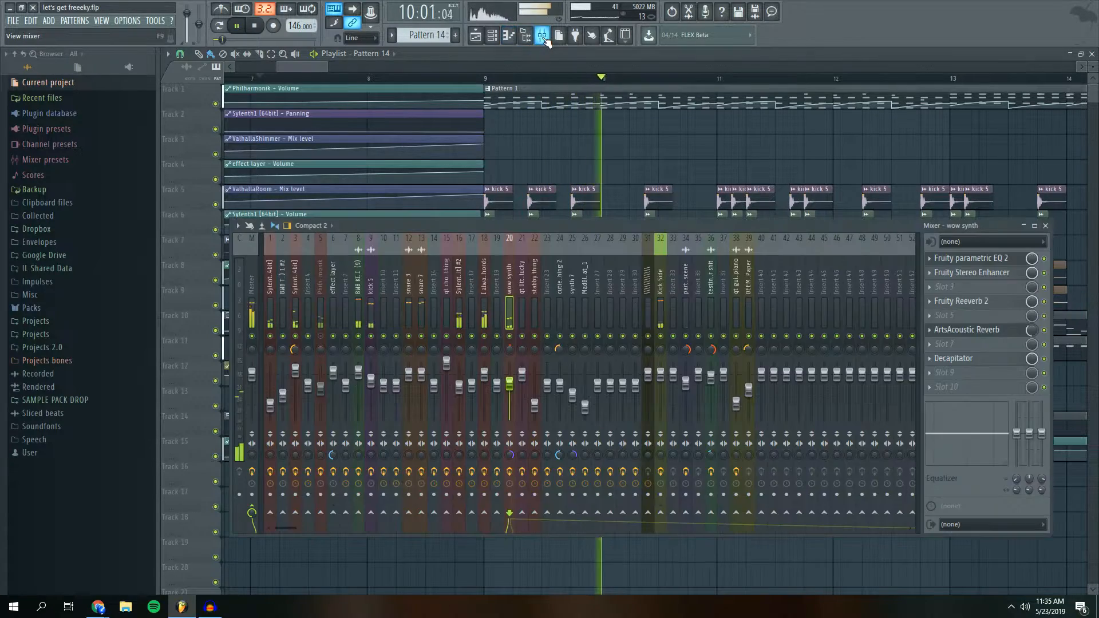
key("space")
key("space")
left_click_drag(301, 68, 294, 68)
scroll(341, 80, "down", 2)
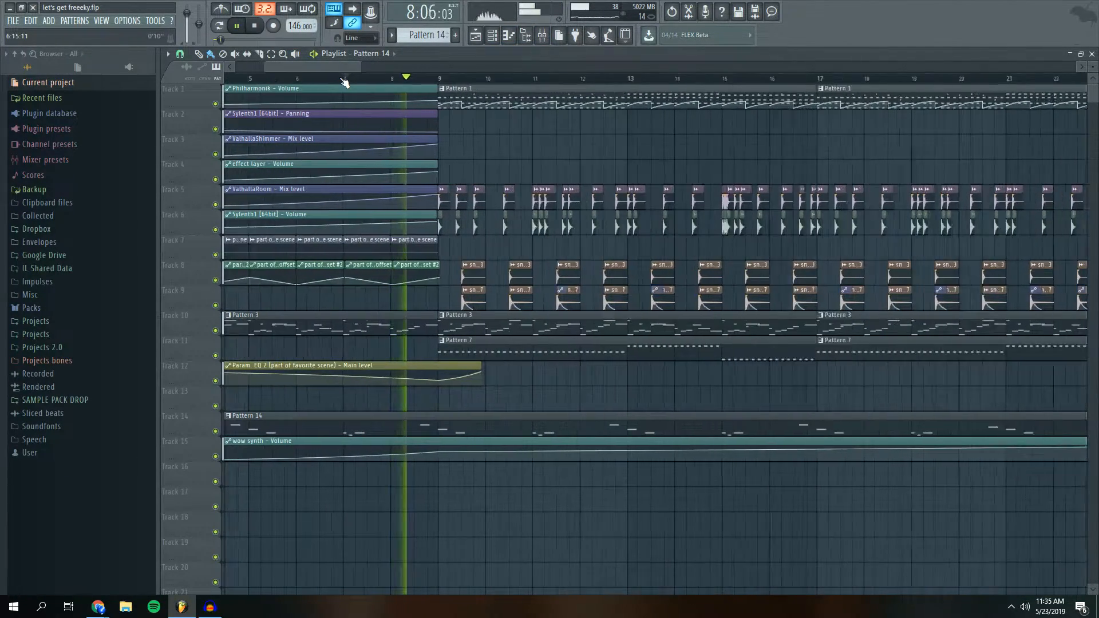
key("space")
Glance at the channel rack, examine the full playlist arrangement, and inspect the transition from the intro into bar 9
left_click(492, 35)
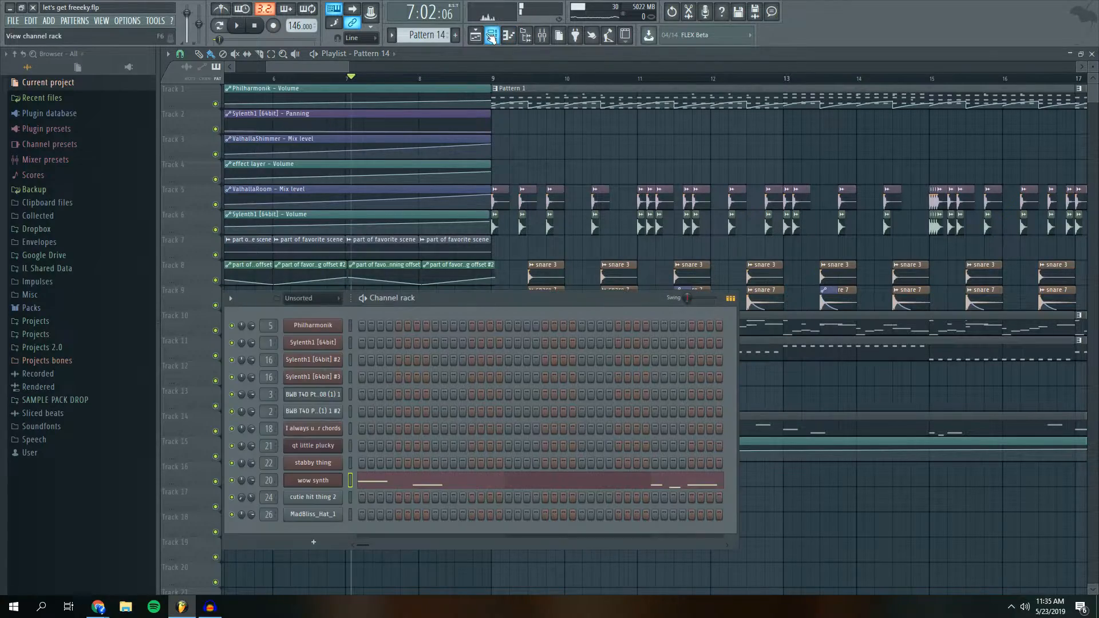
left_click(345, 58)
scroll(347, 80, "down", 4)
scroll(346, 80, "down", 3)
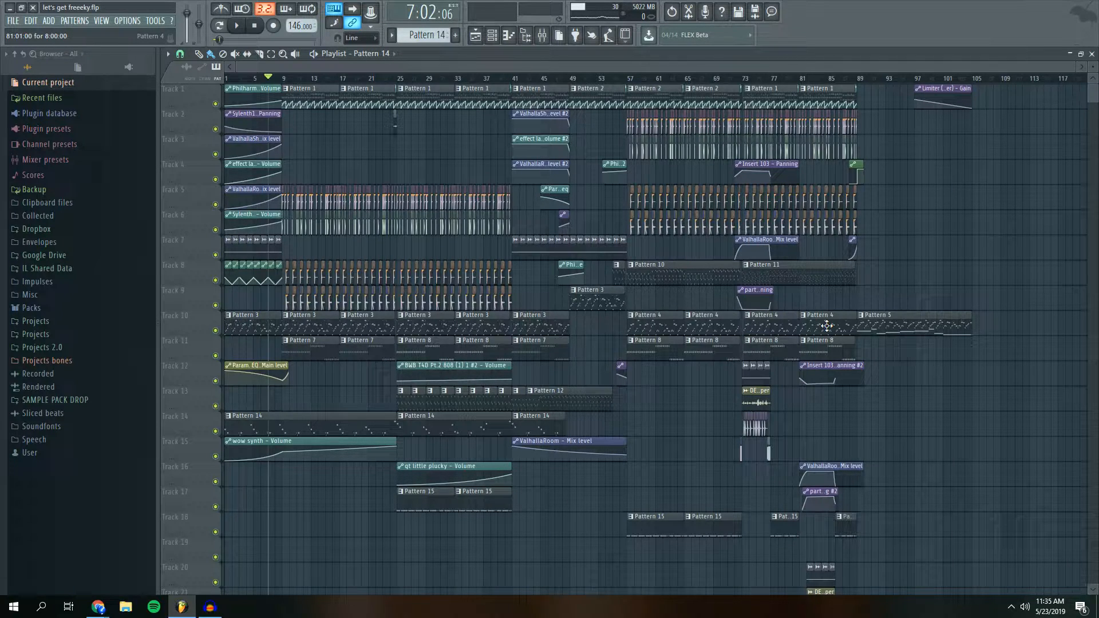
key("space")
key("space")
scroll(286, 75, "up", 5)
left_click_drag(289, 67, 253, 64)
scroll(298, 76, "up", 4)
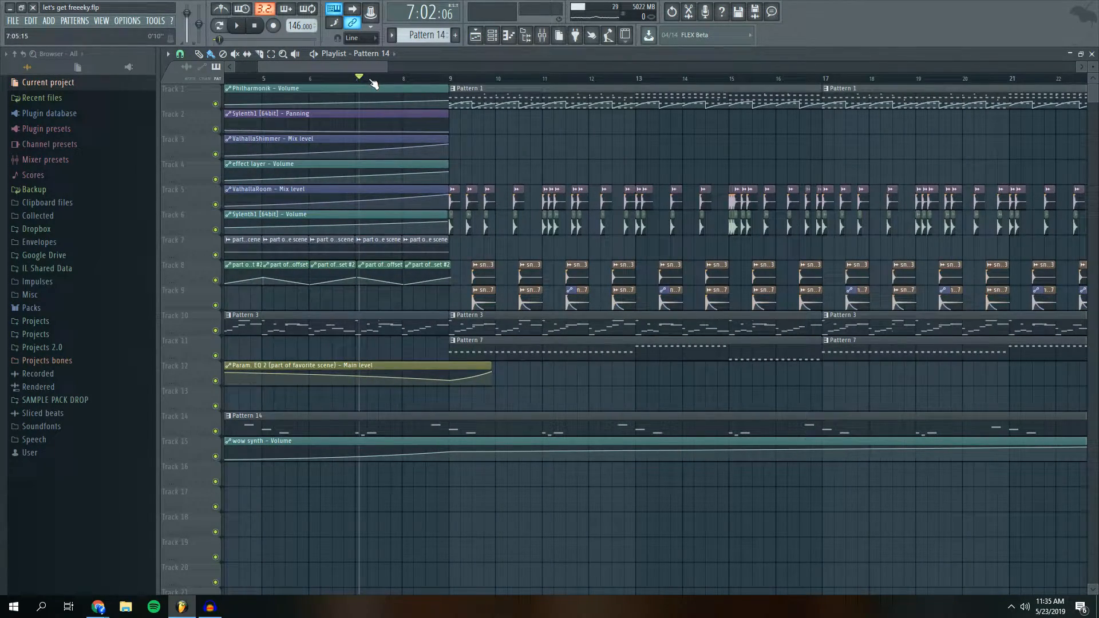
scroll(373, 84, "down", 6)
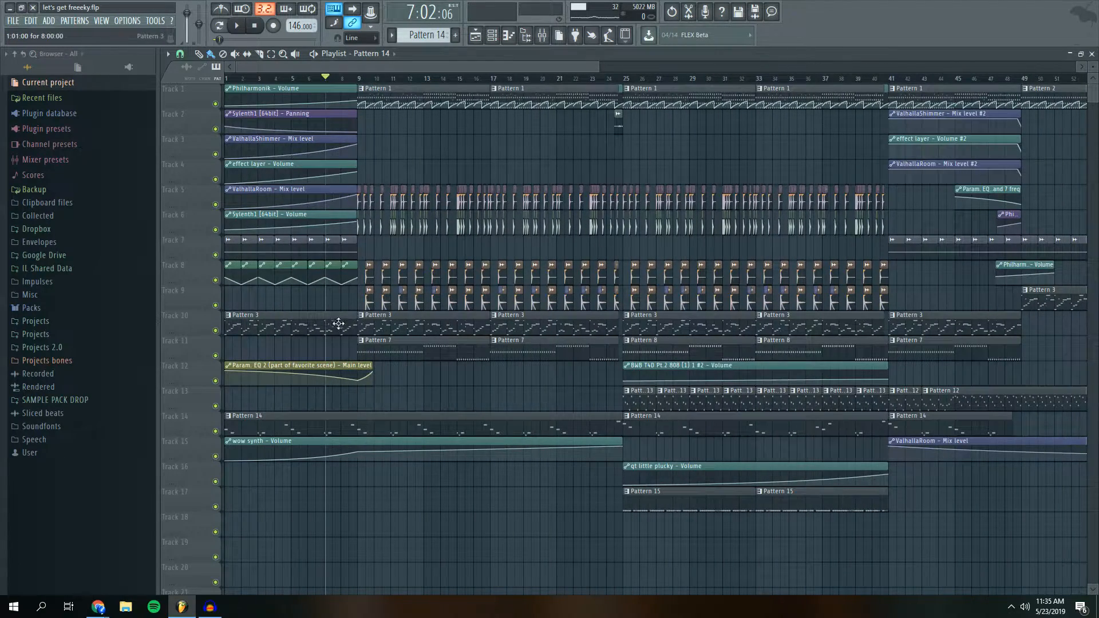
scroll(345, 80, "up", 5)
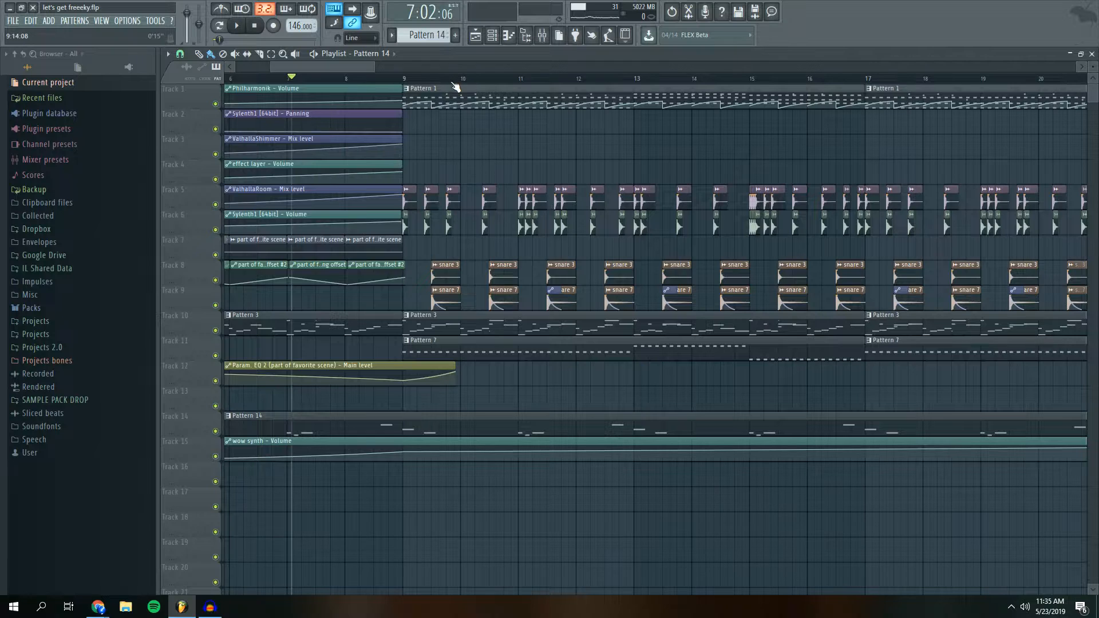
scroll(456, 85, "down", 4)
Compare how the intro plays from about bar 4 with playlist track 14 muted and with it enabled again
left_click(215, 431)
left_click(314, 79)
key("space")
key("space")
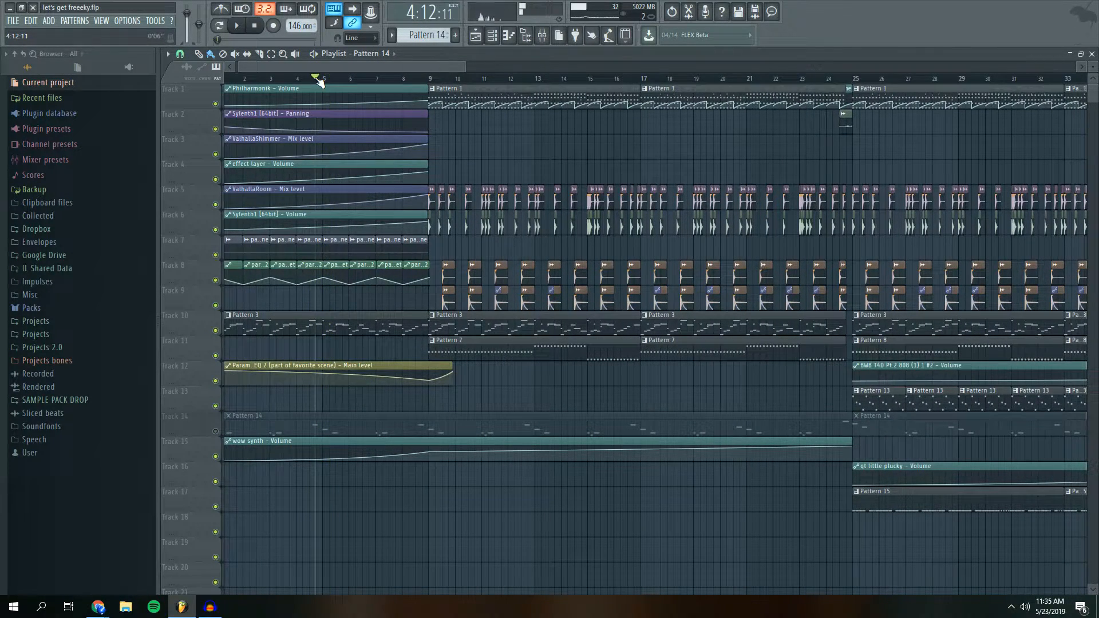
key("space")
key("space")
scroll(413, 417, "down", 3)
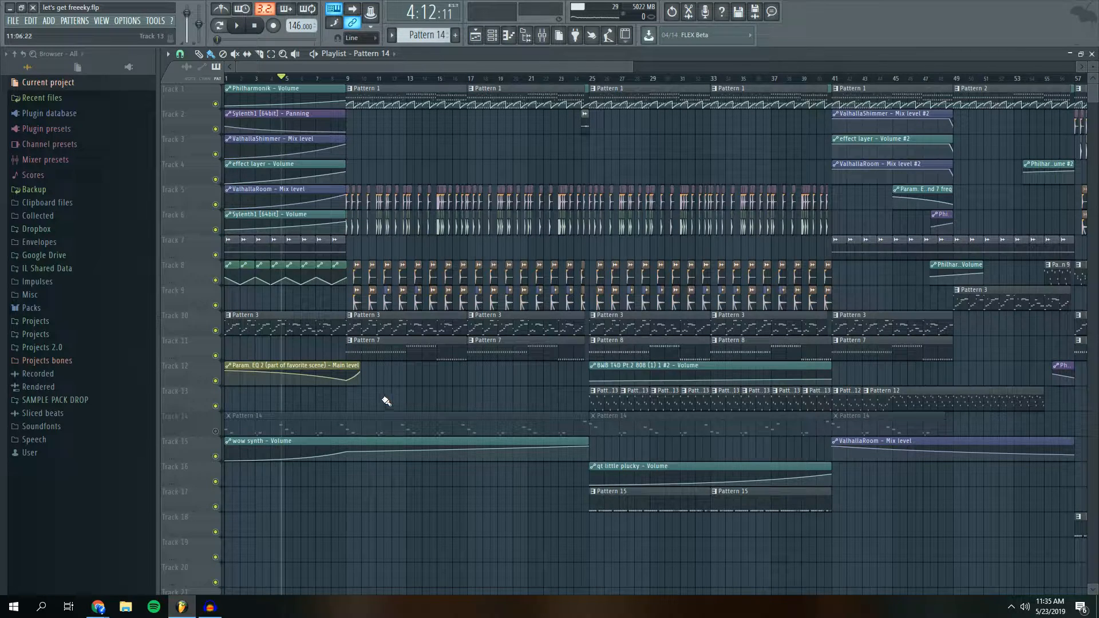
left_click(215, 431)
key("space")
scroll(358, 86, "up", 2)
scroll(358, 86, "up", 2)
key("space")
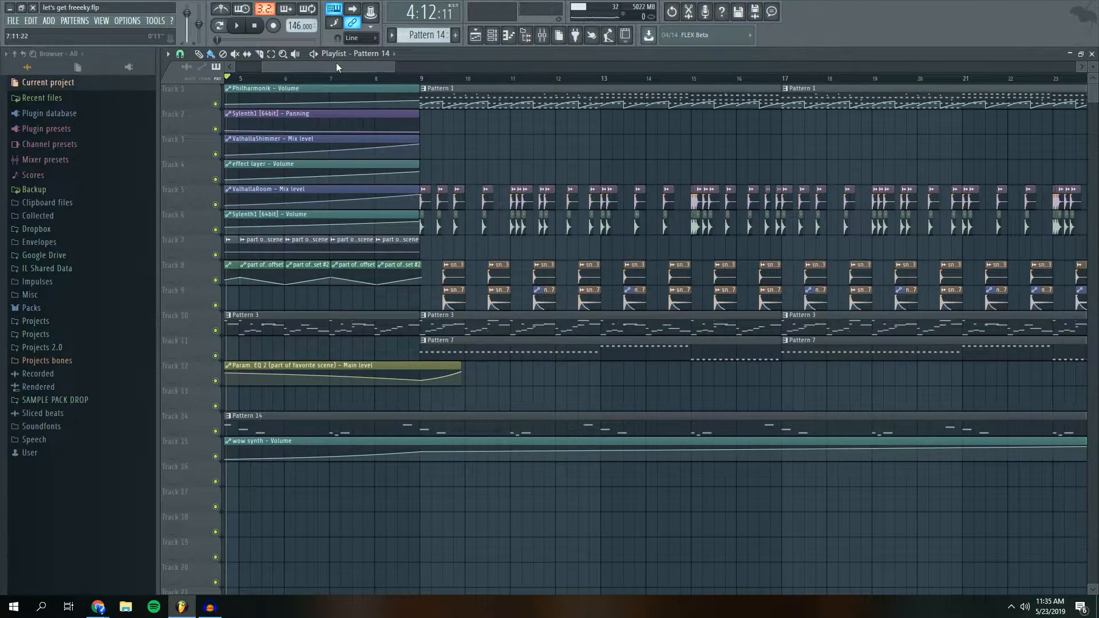
Play the song from about bar 8 into the drum section, and stop playback
left_click(239, 27)
left_click(399, 77)
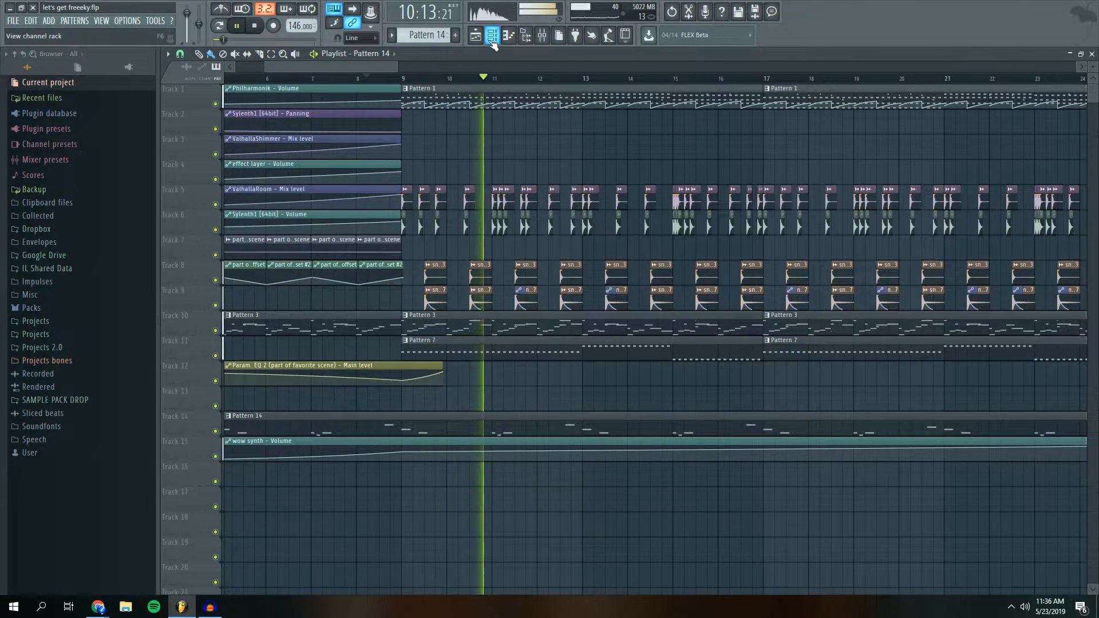
key("F6")
left_click_drag(365, 67, 370, 67)
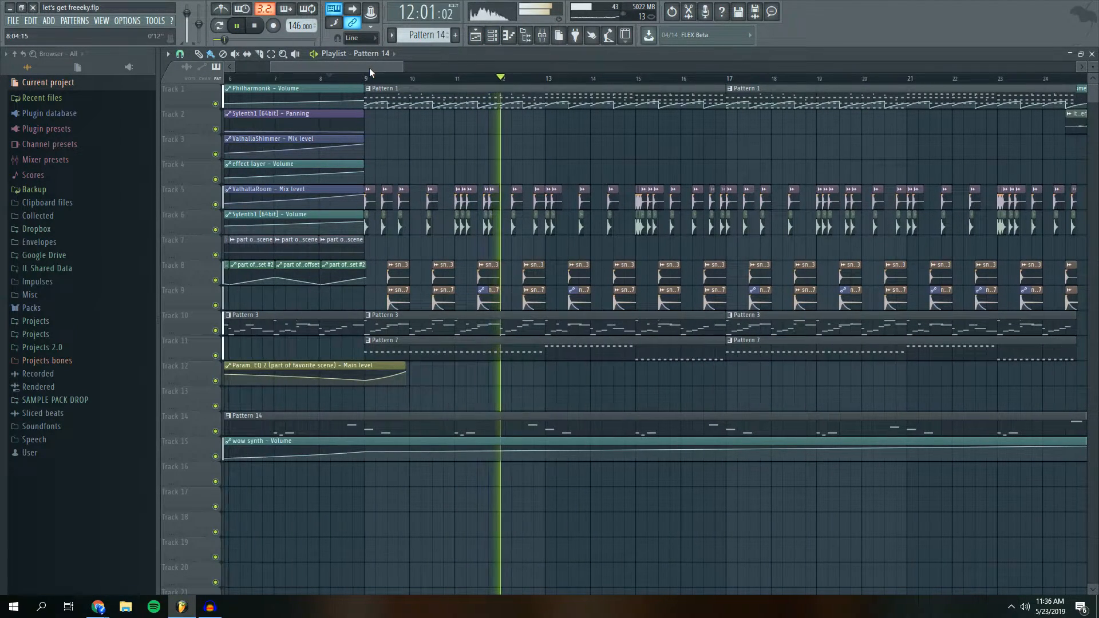
left_click(255, 25)
Examine the playlist clips around bar 9, where the intro automation ends and the kicks, snares and Pattern 7 start
scroll(390, 67, "up", 5)
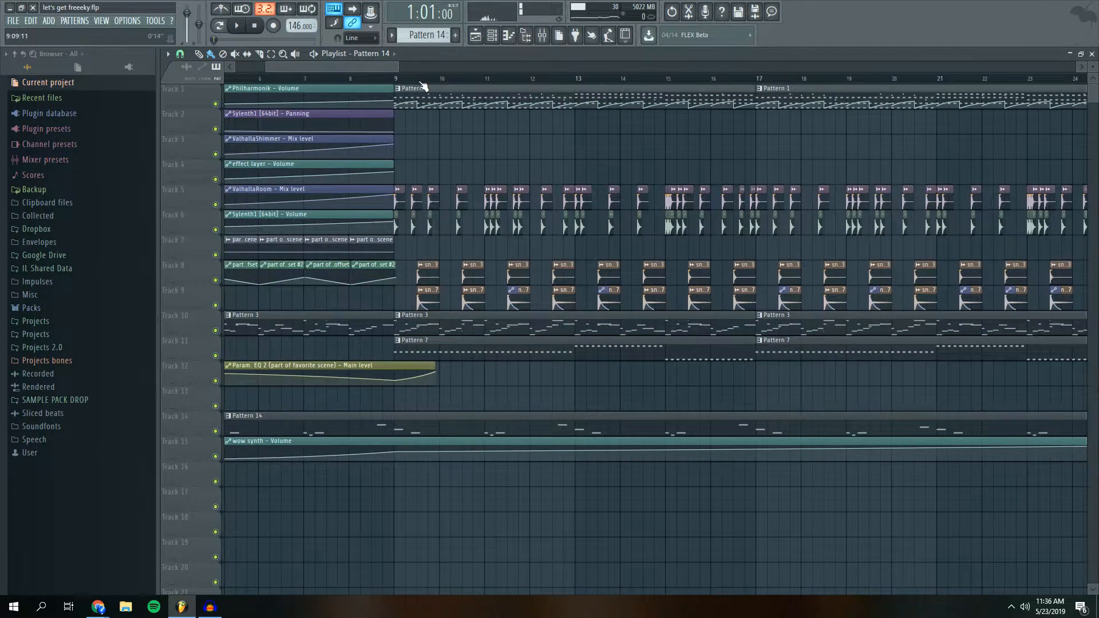
scroll(382, 84, "up", 8)
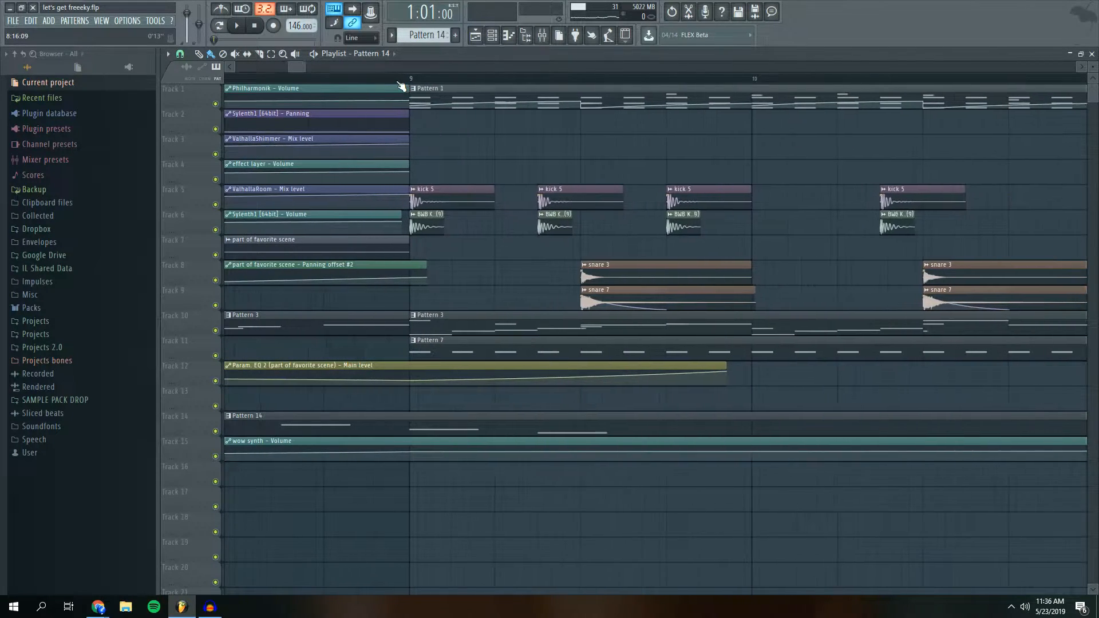
scroll(462, 86, "down", 8)
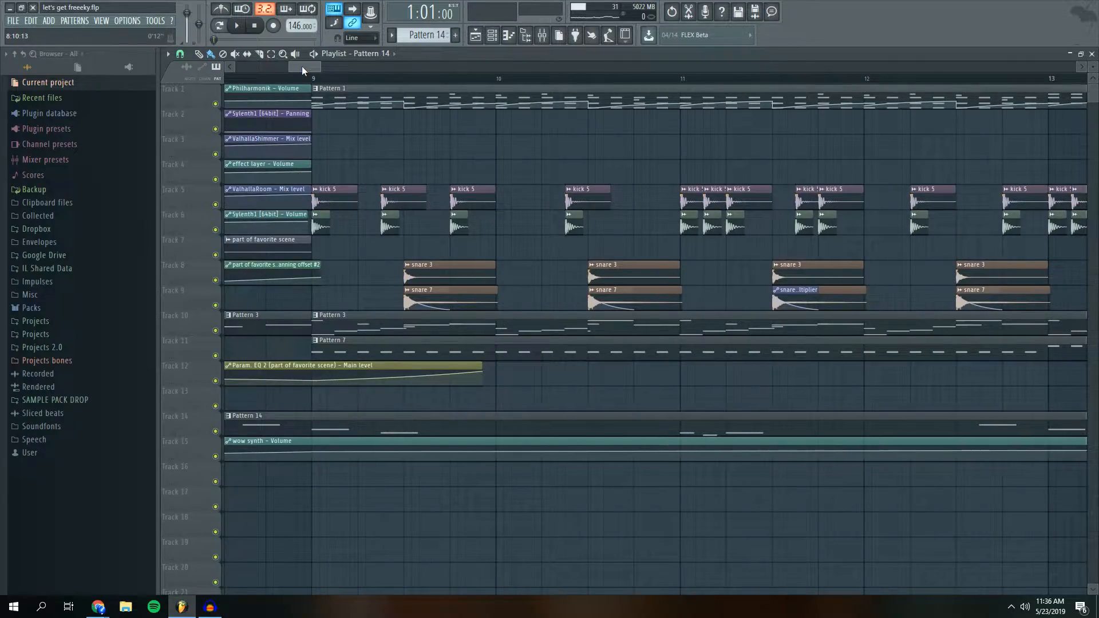
left_click_drag(302, 66, 324, 65)
scroll(399, 86, "down", 10)
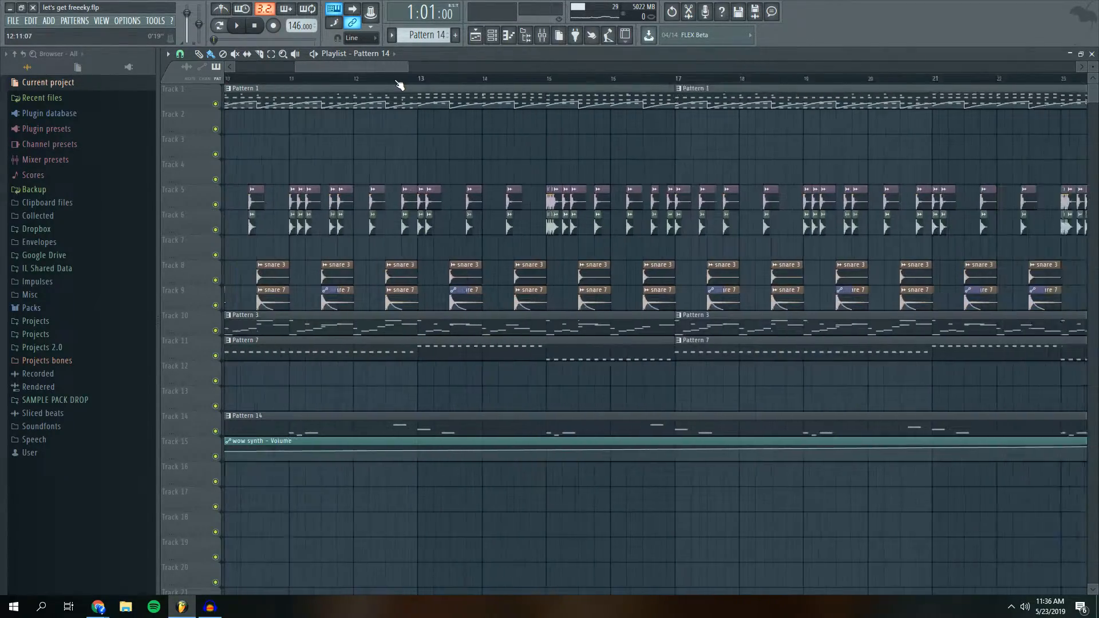
scroll(436, 85, "up", 6)
left_click_drag(413, 65, 307, 56)
scroll(478, 73, "up", 5)
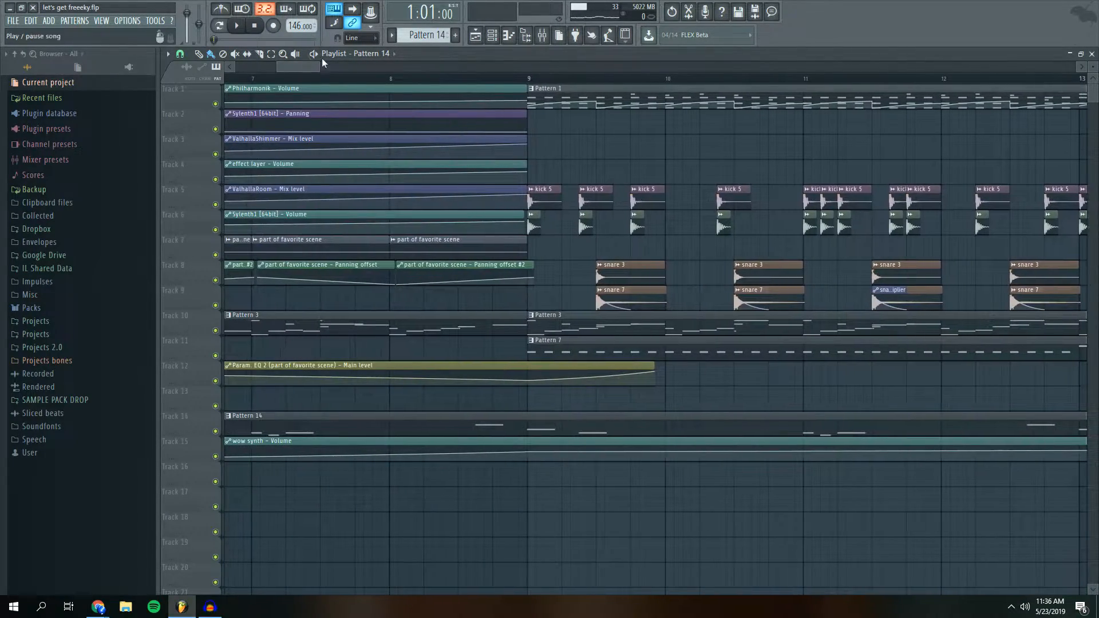
scroll(430, 84, "down", 3)
scroll(429, 85, "down", 2)
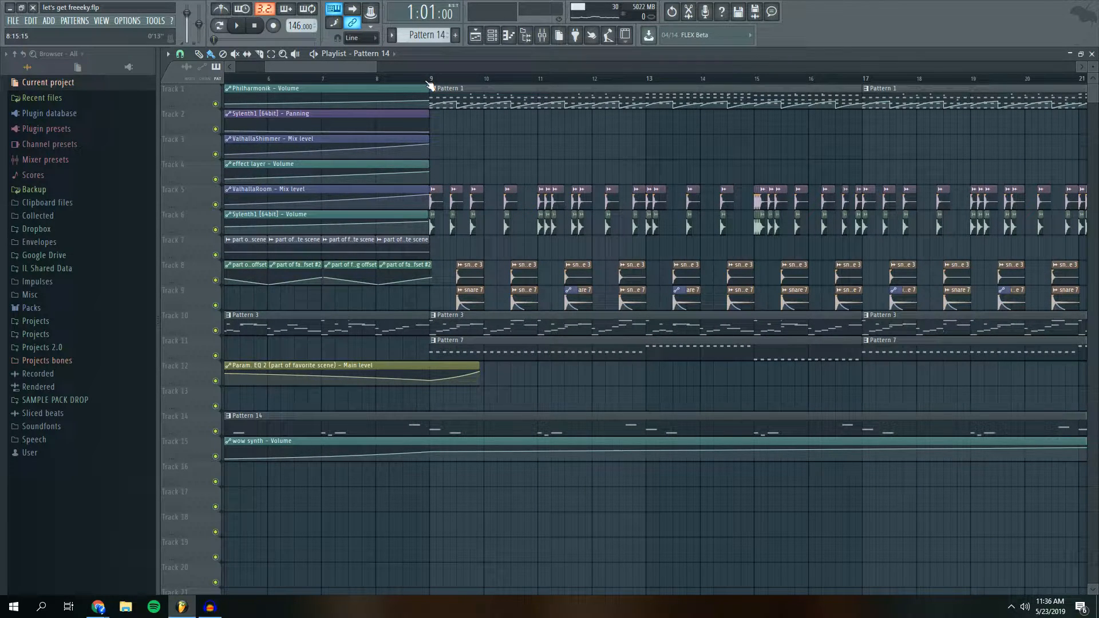
Place the playhead just before bar 9 and open Pattern 7's Sylenth1 notes along with the channel rack
left_click(426, 81)
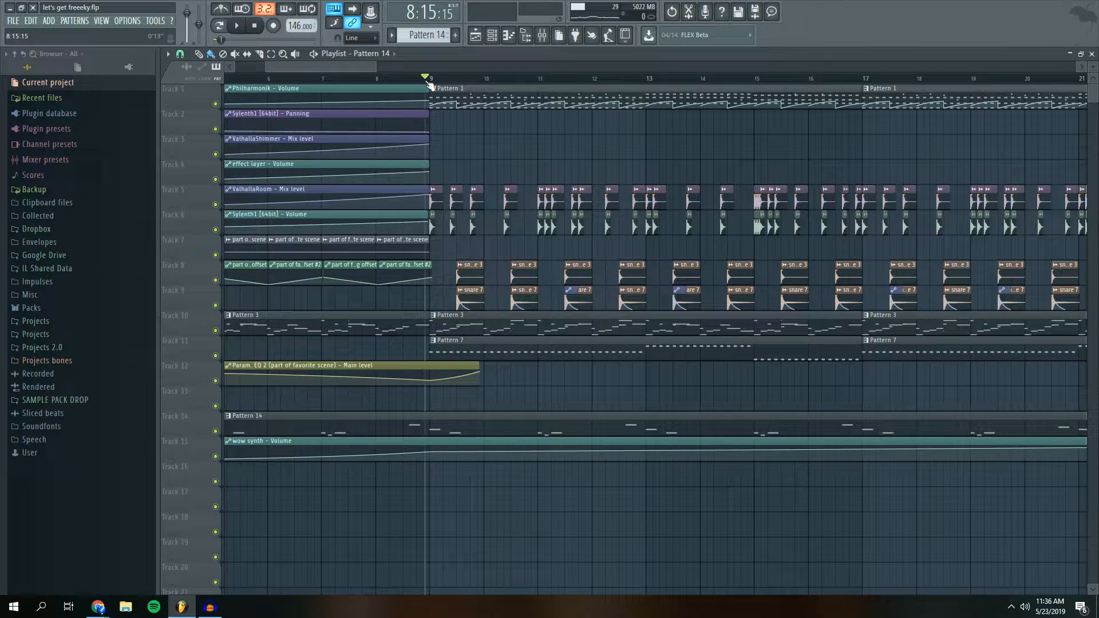
double_click(513, 348)
left_click(493, 37)
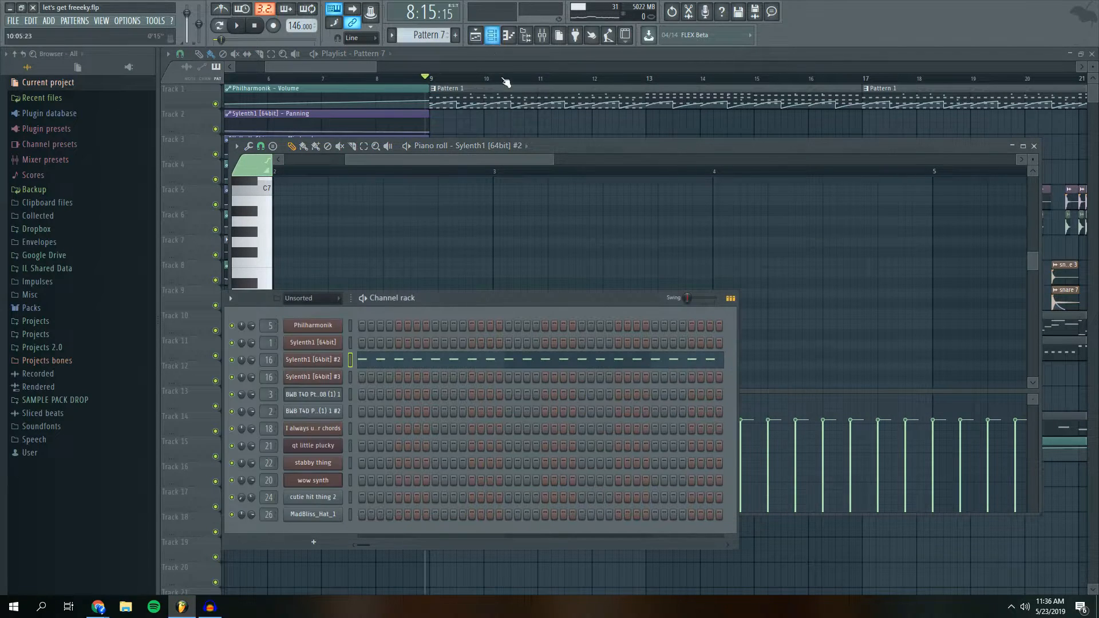
Show the Sylenth1 [64bit] #2 synth that plays Pattern 7, and return to the playlist
left_click(334, 360)
left_click_drag(578, 184, 716, 205)
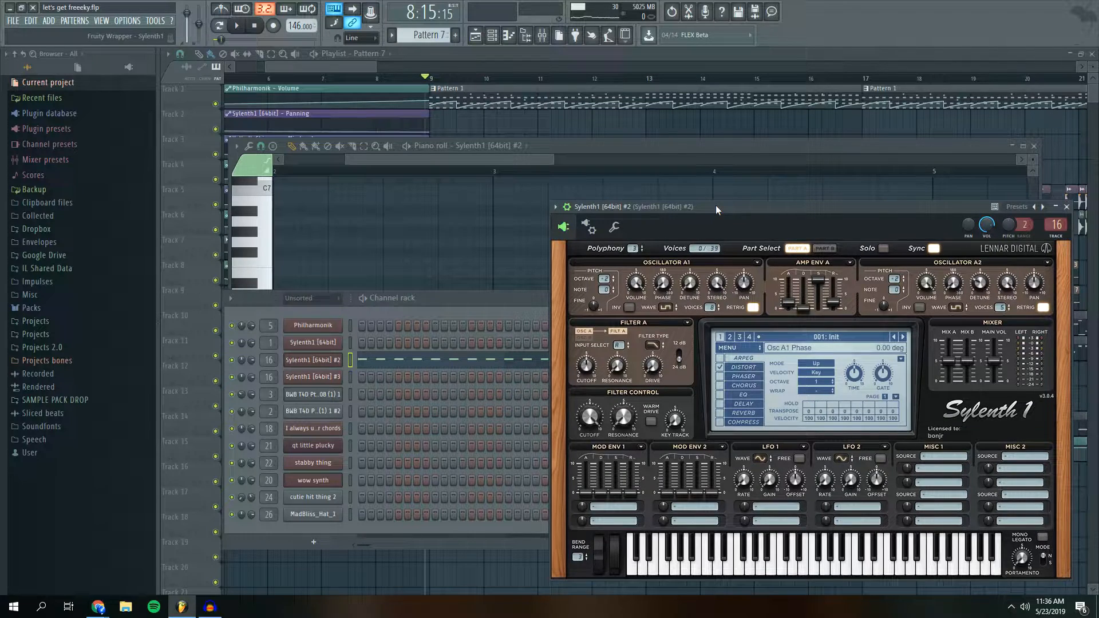
left_click(366, 66)
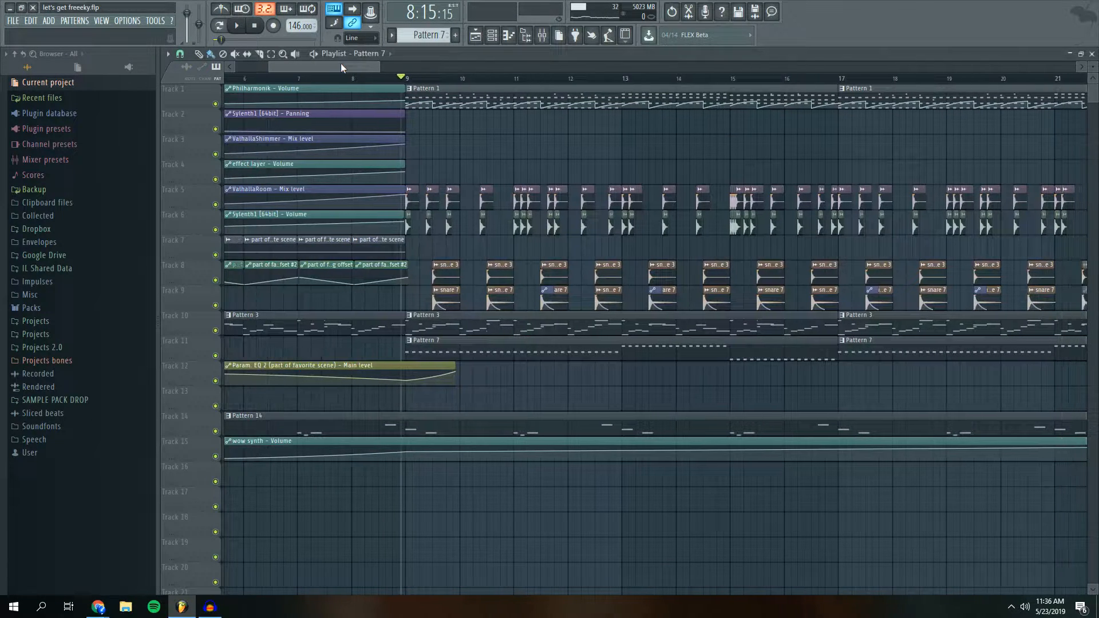
Examine Pattern 1's Sylenth1 notes in the piano roll, switching the selected pattern to Pattern 3 and back to Pattern 1
left_click(492, 35)
left_click_drag(503, 160, 442, 161)
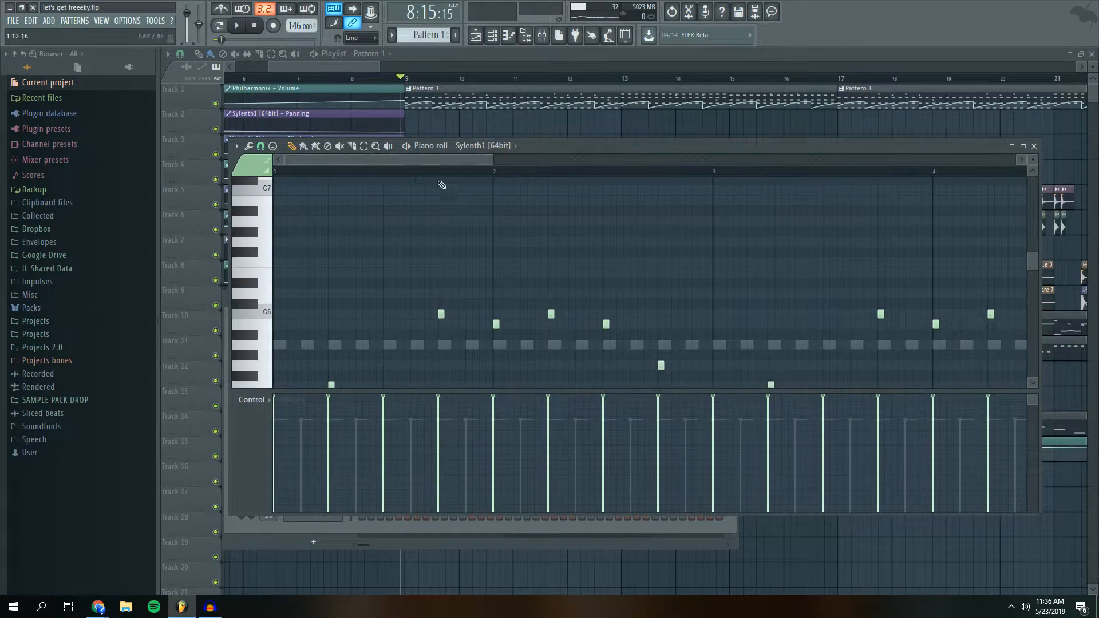
scroll(458, 203, "down", 4)
scroll(479, 229, "up", 2)
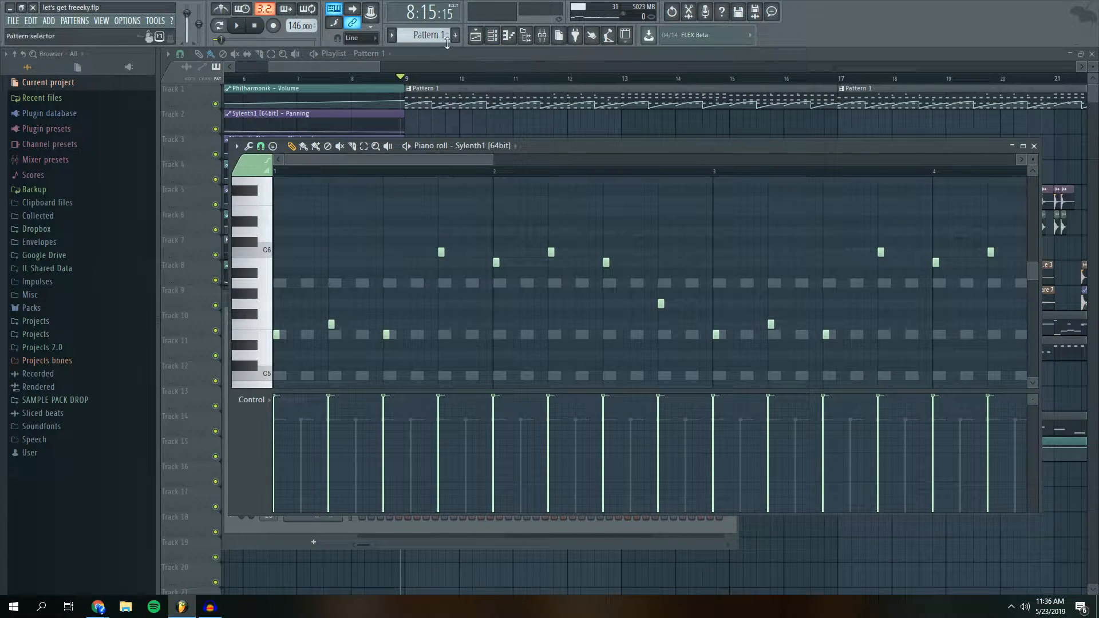
left_click(505, 40)
scroll(428, 37, "up", 2)
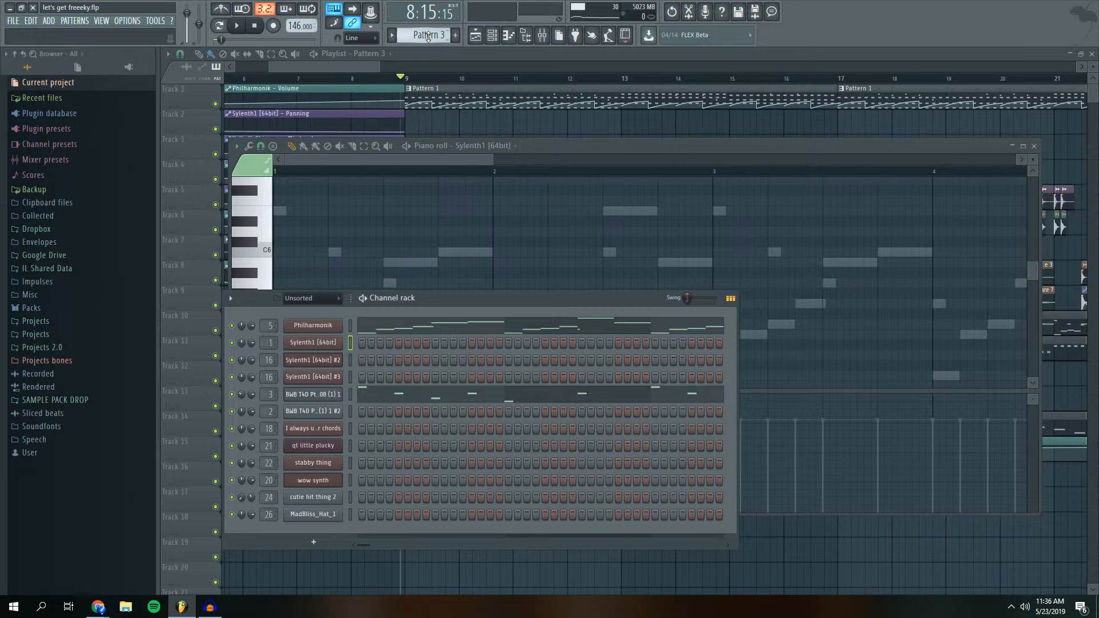
scroll(429, 37, "down", 2)
Open Pattern 7's Sylenth1 #2 notes from the playlist and play the pattern on its own with the channel rack shown
left_click_drag(346, 66, 350, 64)
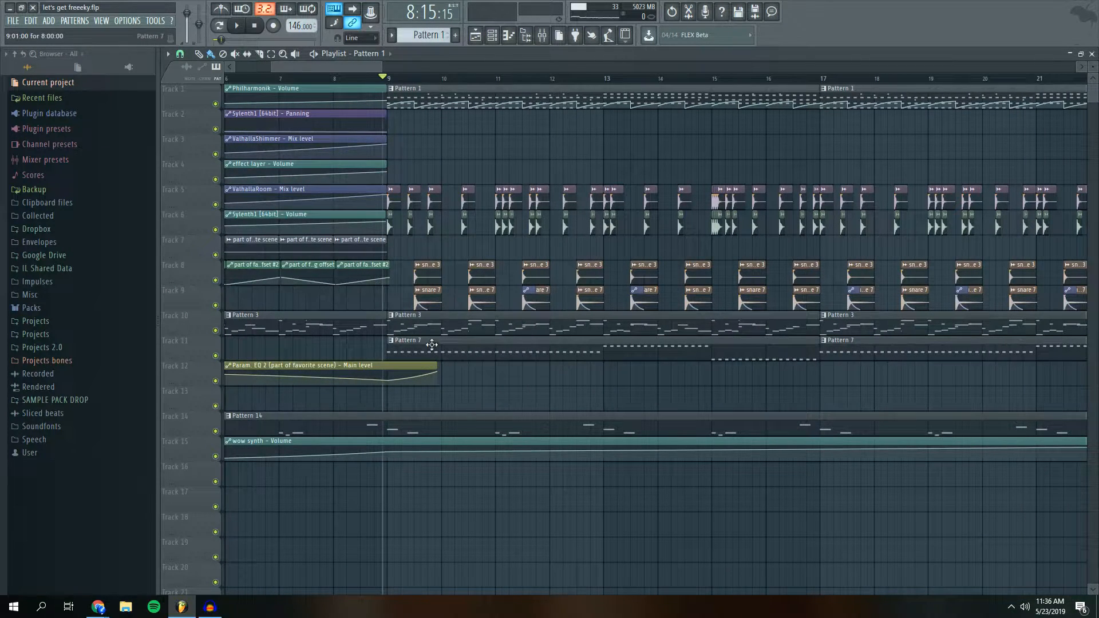
double_click(432, 344)
left_click(239, 27)
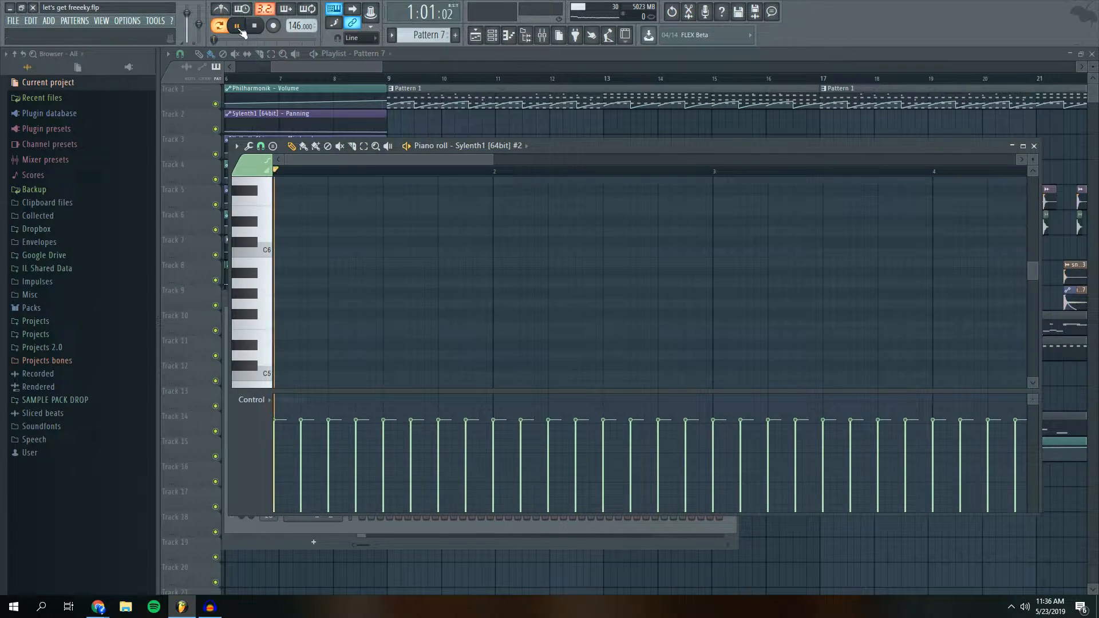
key("F6")
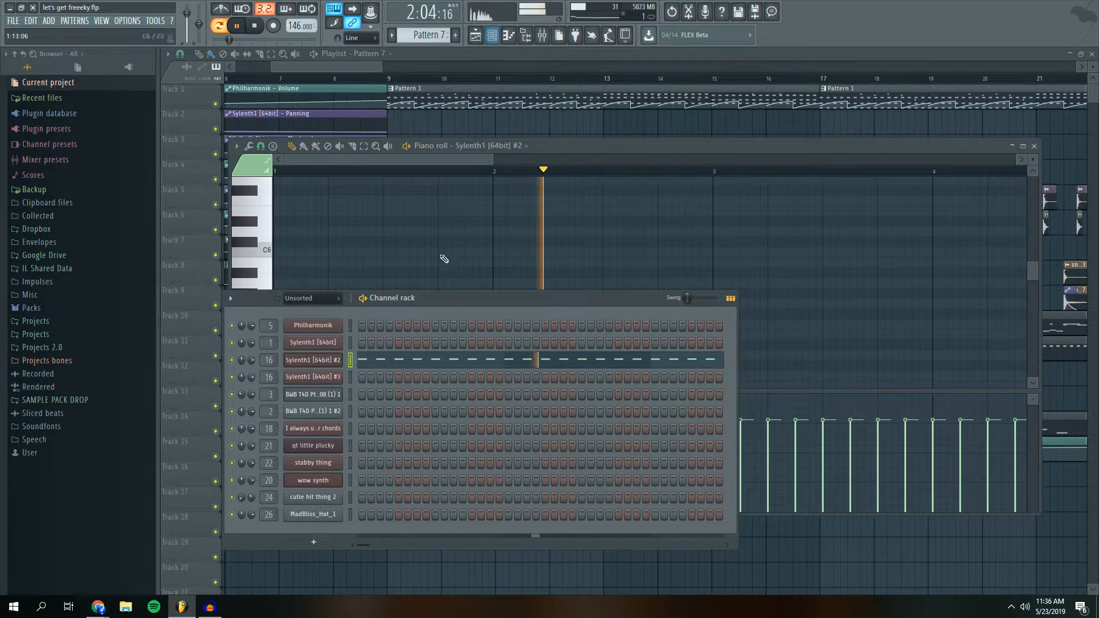
key("space")
View the Sylenth1 #2 synth, then play Pattern 7 briefly with the playlist and channel rack in view
left_click(324, 364)
left_click_drag(829, 216, 700, 189)
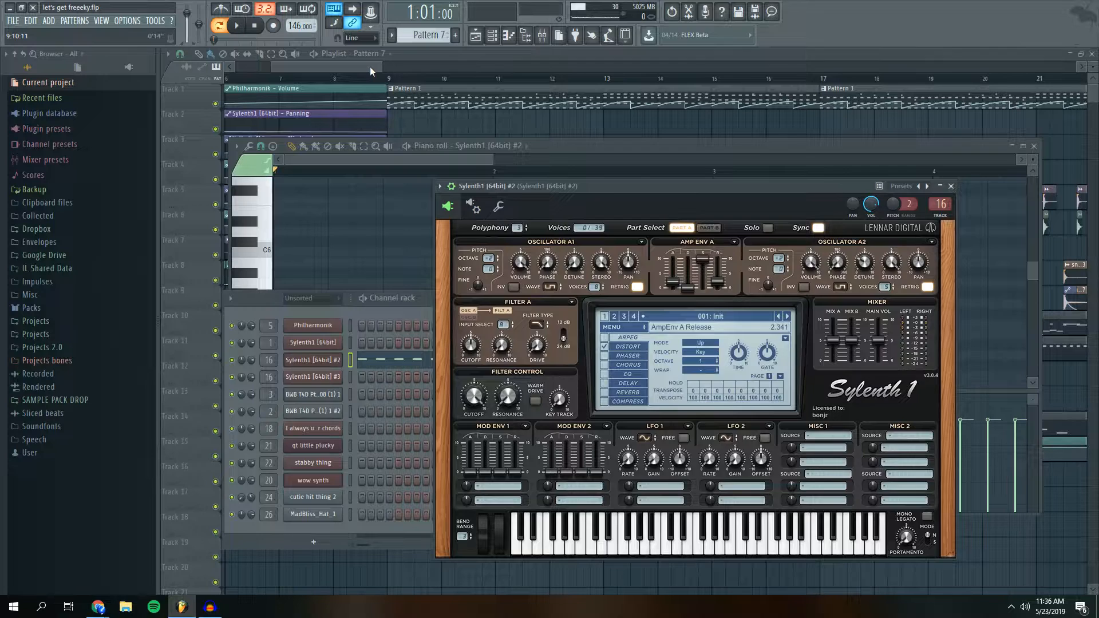
left_click_drag(369, 67, 366, 67)
key("F6")
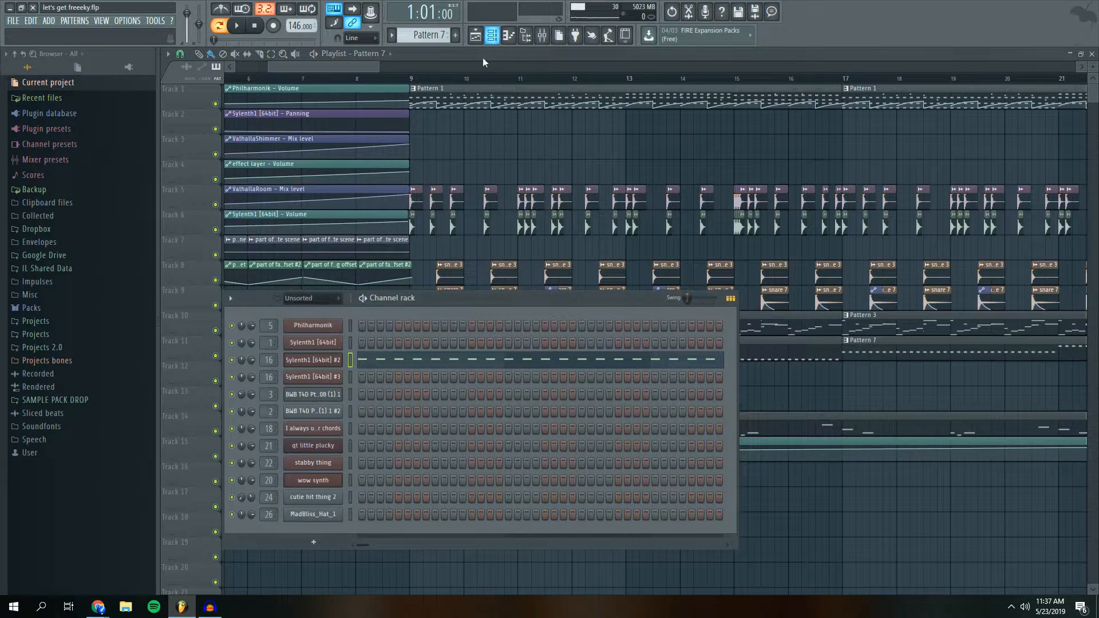
key("space")
key("space")
Point out 3x Osc among the generators that can be inserted in the channel rack, without adding it
right_click(316, 519)
mouse_move(395, 528)
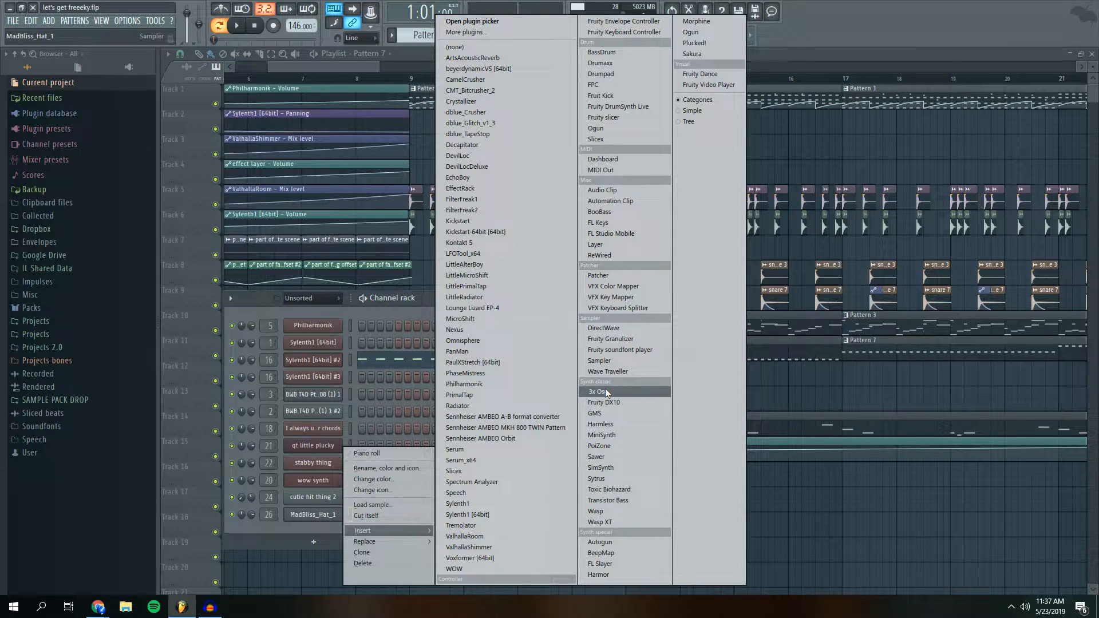
left_click(334, 365)
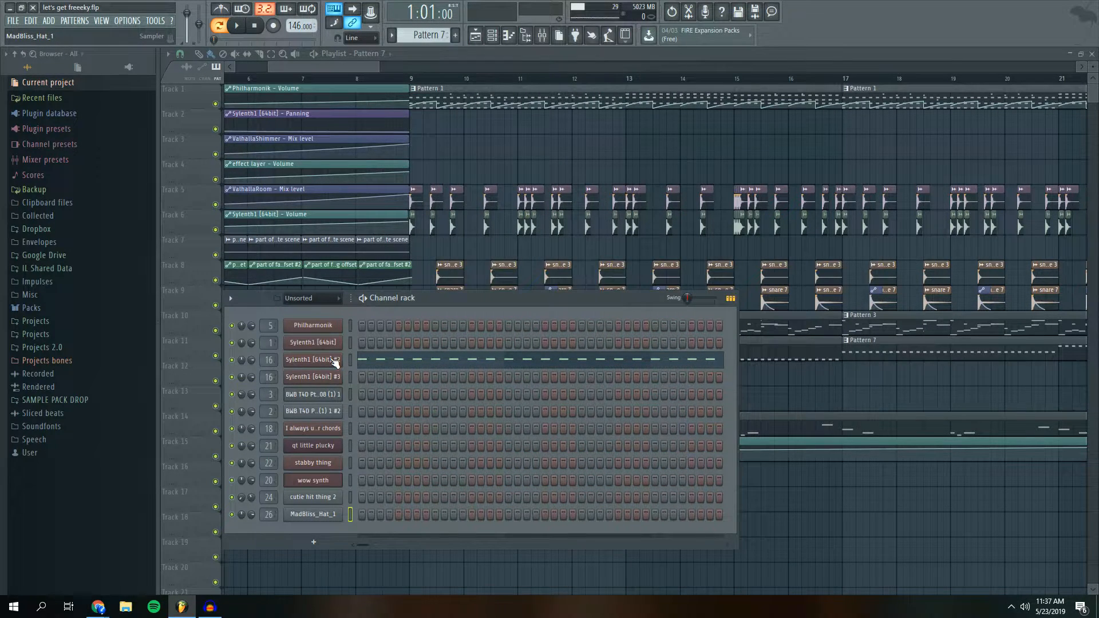
Examine the oscillator and amp envelope settings of the Sylenth1 #2 synth alongside its channel in the rack
left_click(333, 362)
left_click_drag(548, 189, 487, 182)
left_click_drag(641, 183, 526, 191)
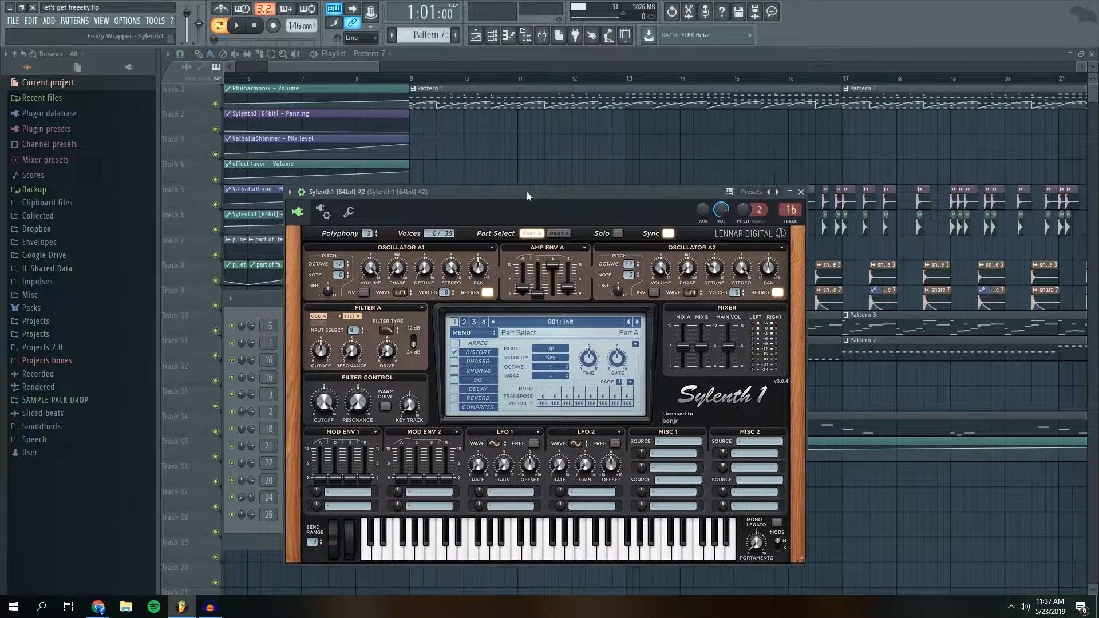
left_click_drag(623, 213, 696, 190)
left_click(338, 310)
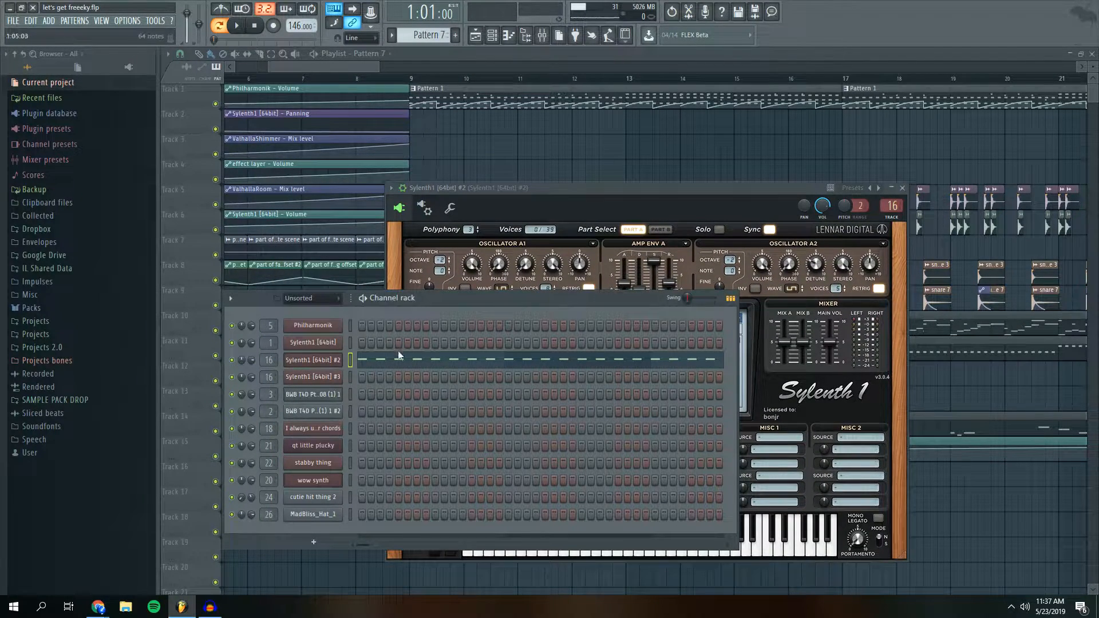
left_click_drag(563, 202, 520, 201)
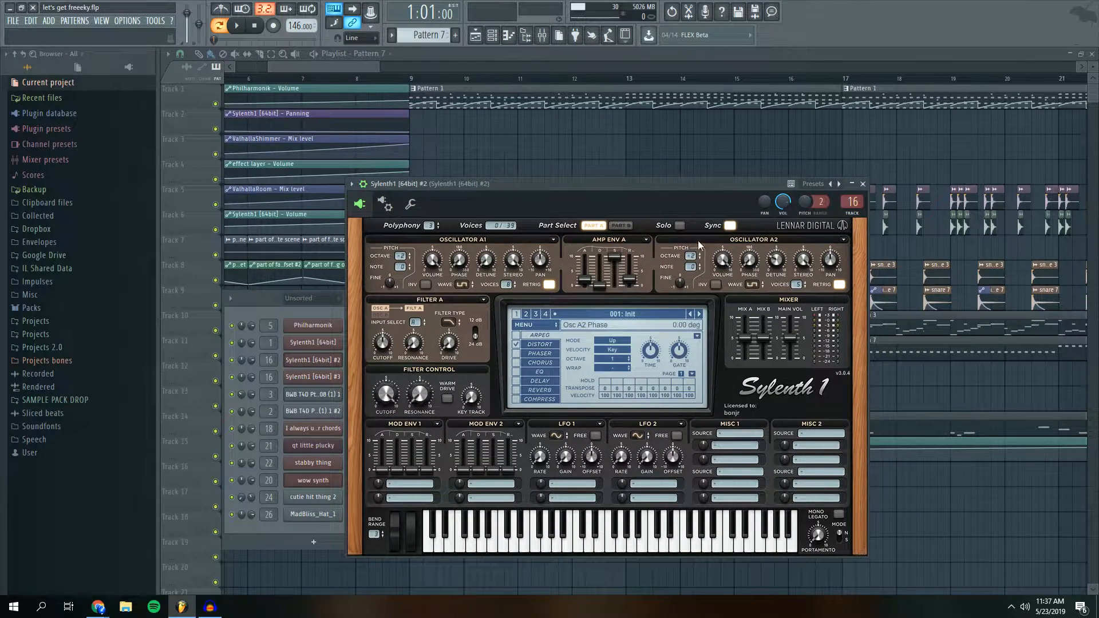
left_click_drag(632, 181, 598, 188)
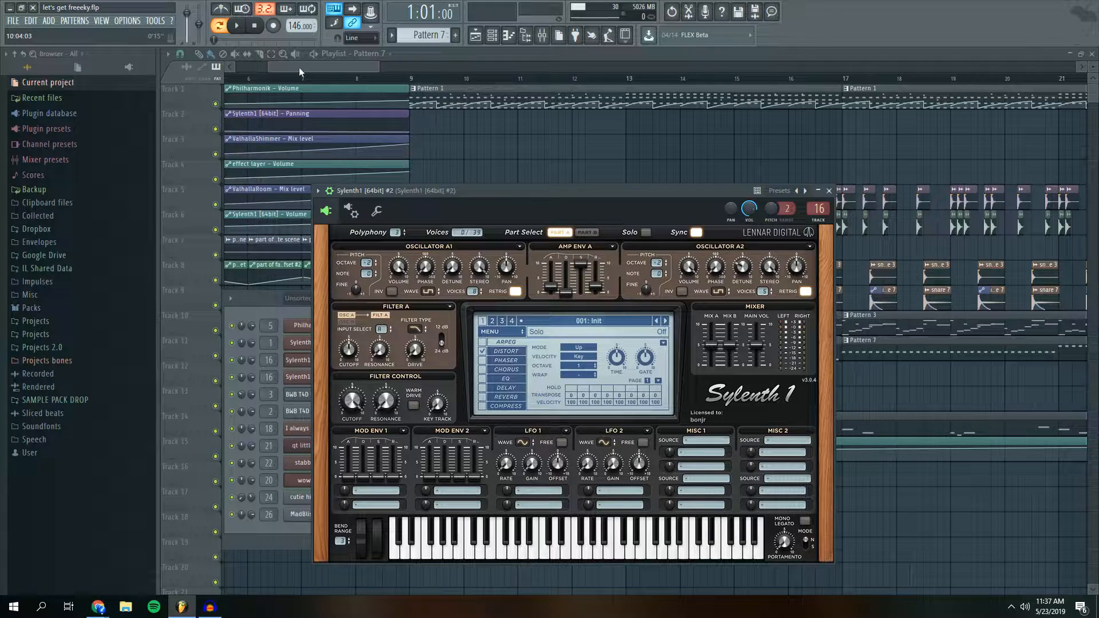
Play Pattern 7 on its own with the playlist in view, stop it, and place the song playhead at bar 9
left_click(358, 54)
left_click(325, 67)
left_click_drag(325, 66, 327, 67)
key("space")
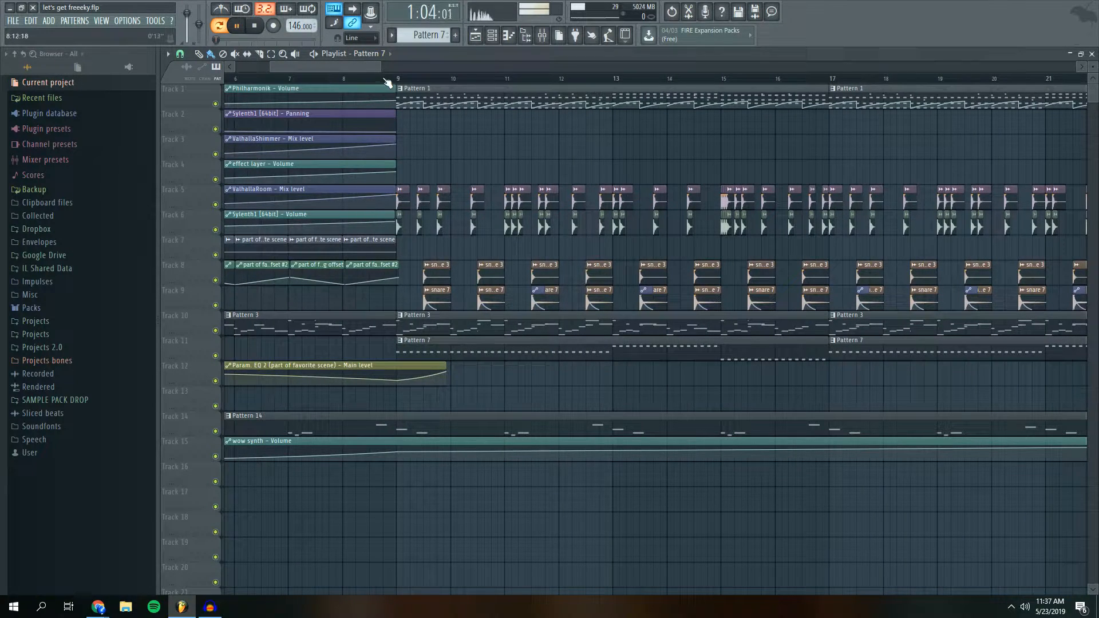
key("F6")
key("space")
left_click(401, 83)
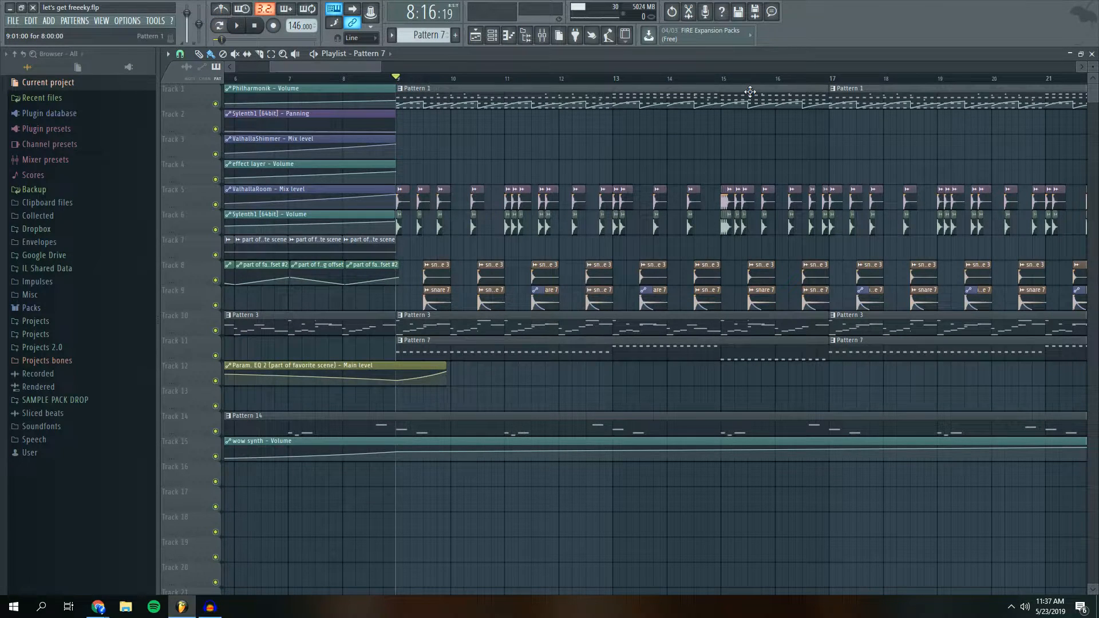
Open Pattern 1's Sylenth1 notes from the playlist, and arrange the piano roll and channel rack for viewing
double_click(694, 89)
left_click_drag(660, 160, 289, 152)
left_click_drag(558, 146, 546, 170)
key("F7")
double_click(486, 88)
left_click_drag(558, 171, 539, 427)
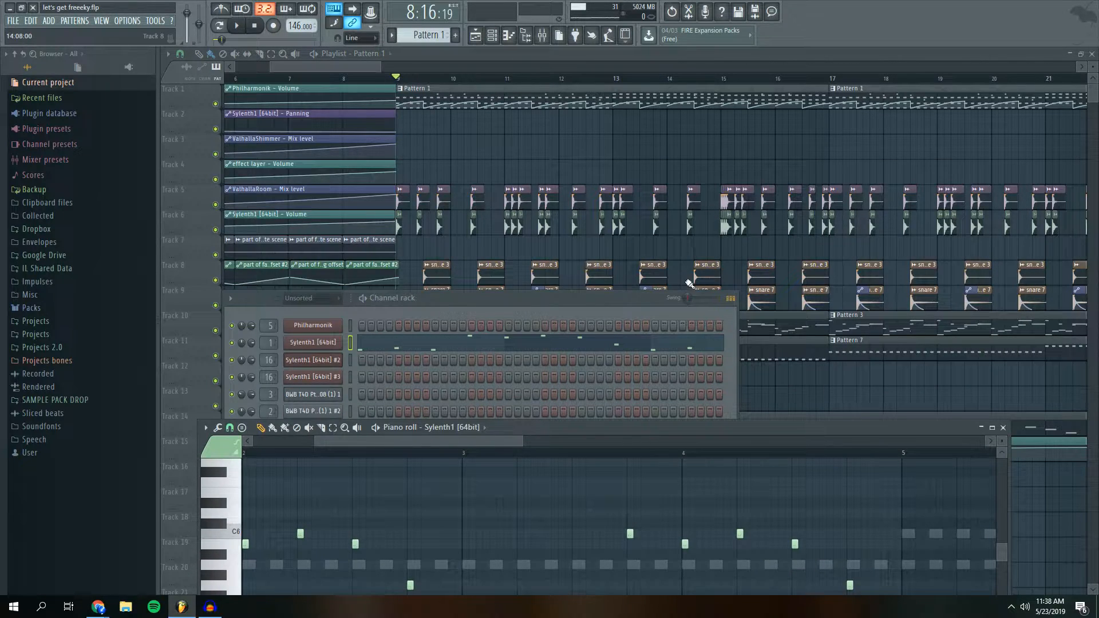
left_click_drag(630, 298, 617, 414)
left_click_drag(792, 423, 804, 171)
left_click_drag(369, 178, 245, 179)
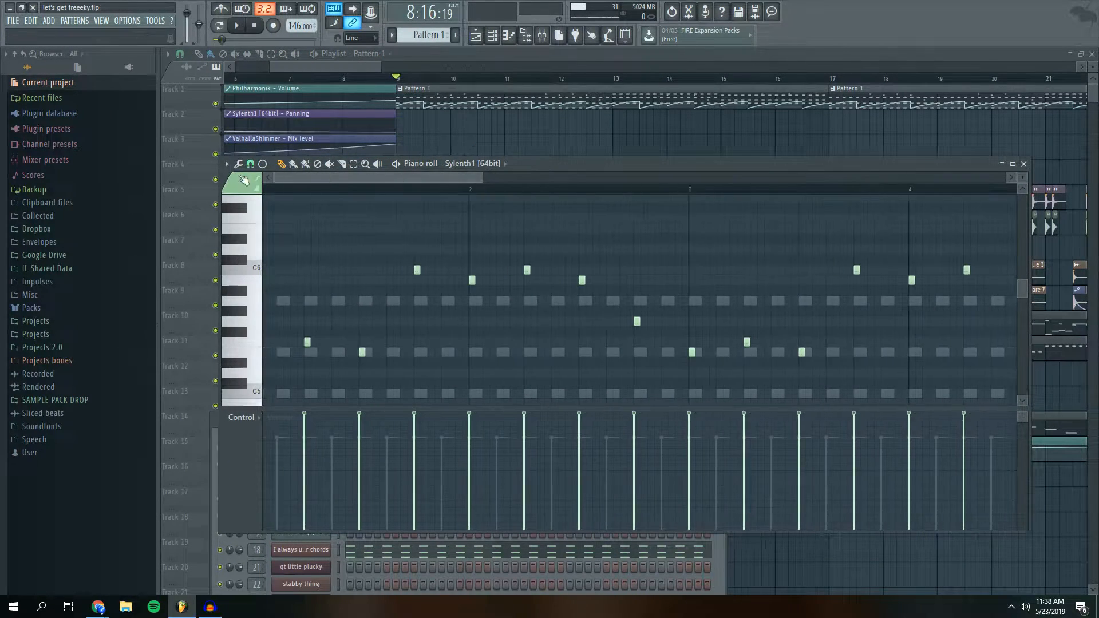
Bring the channel rack in front of the piano roll, play Pattern 1 on its own, and stop playback
left_click(494, 40)
left_click_drag(495, 414, 491, 167)
left_click(220, 26)
key("space")
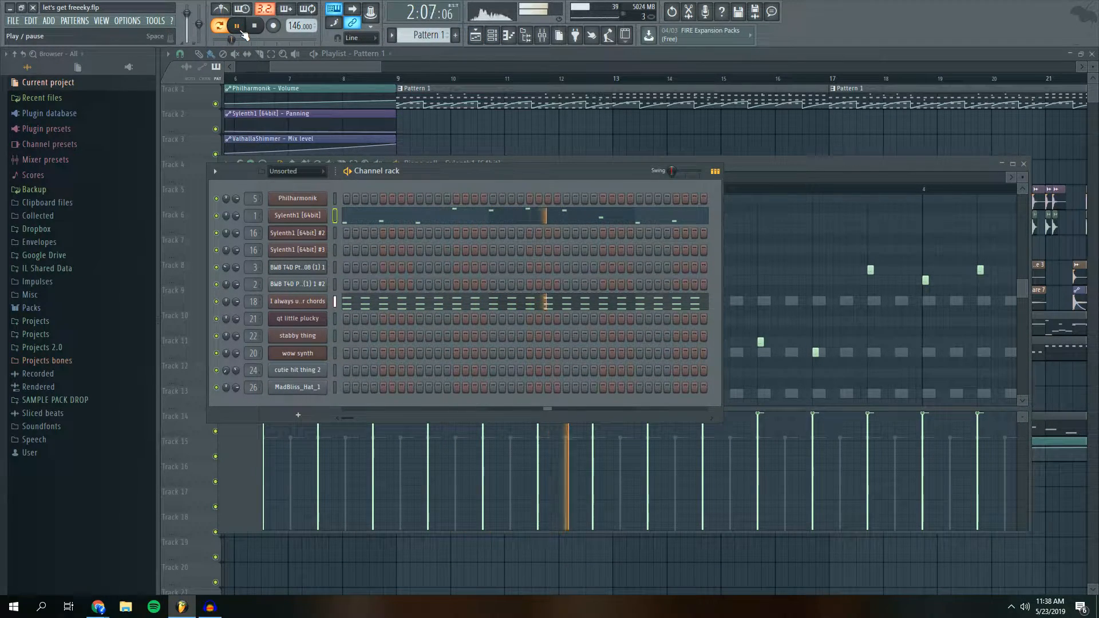
left_click(256, 26)
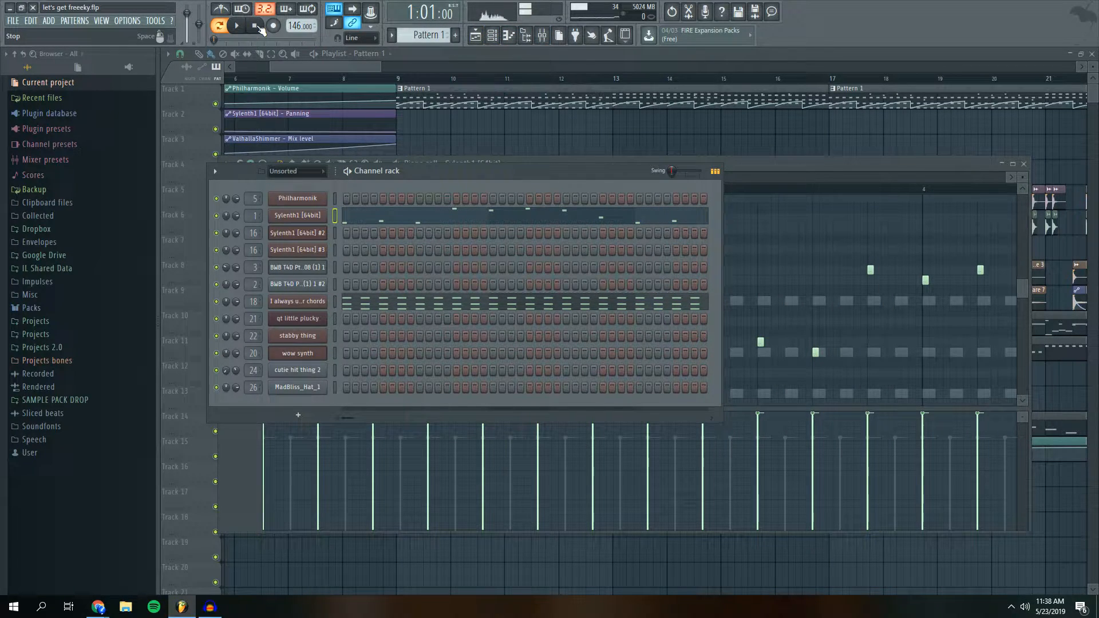
Open the first Sylenth1 synth, check its mixer track's effect chain, and return to the playlist
left_click(292, 216)
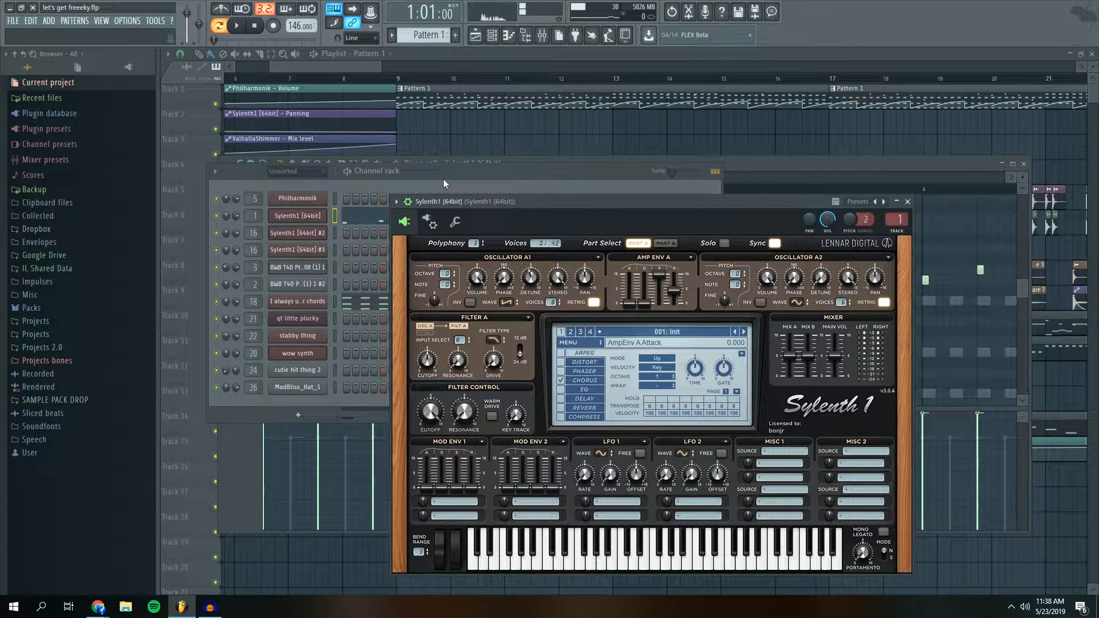
left_click_drag(561, 204, 722, 214)
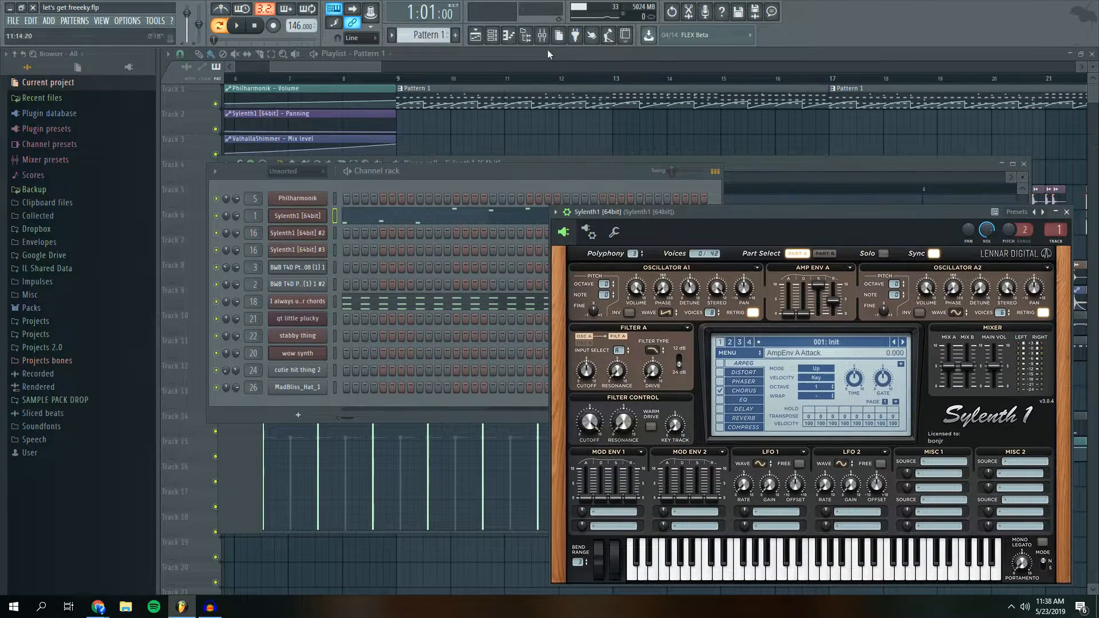
left_click(541, 36)
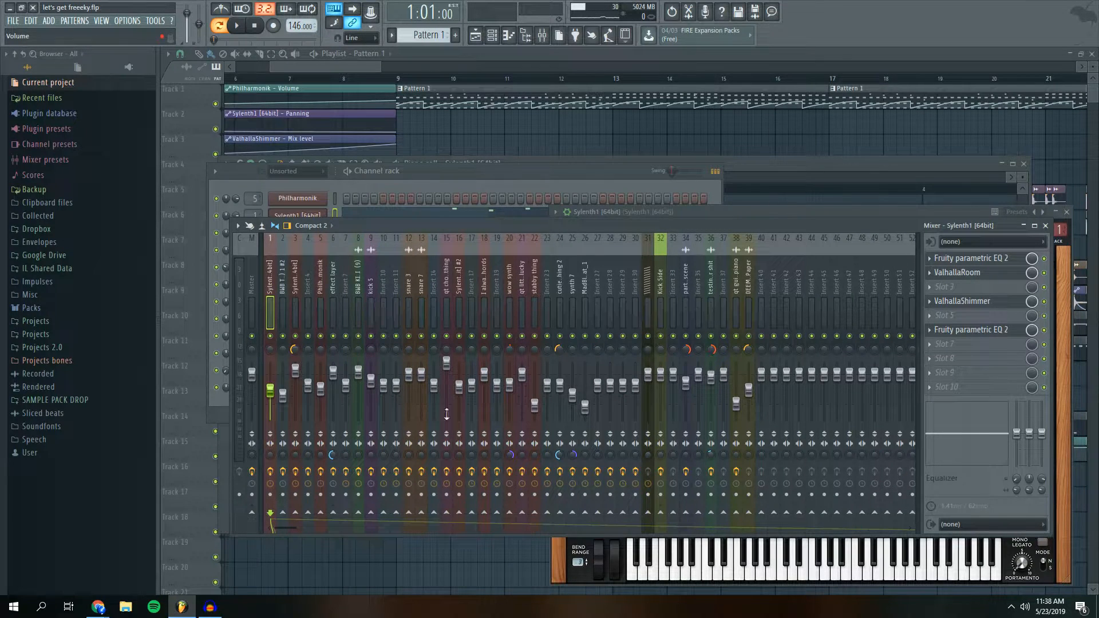
left_click(271, 472)
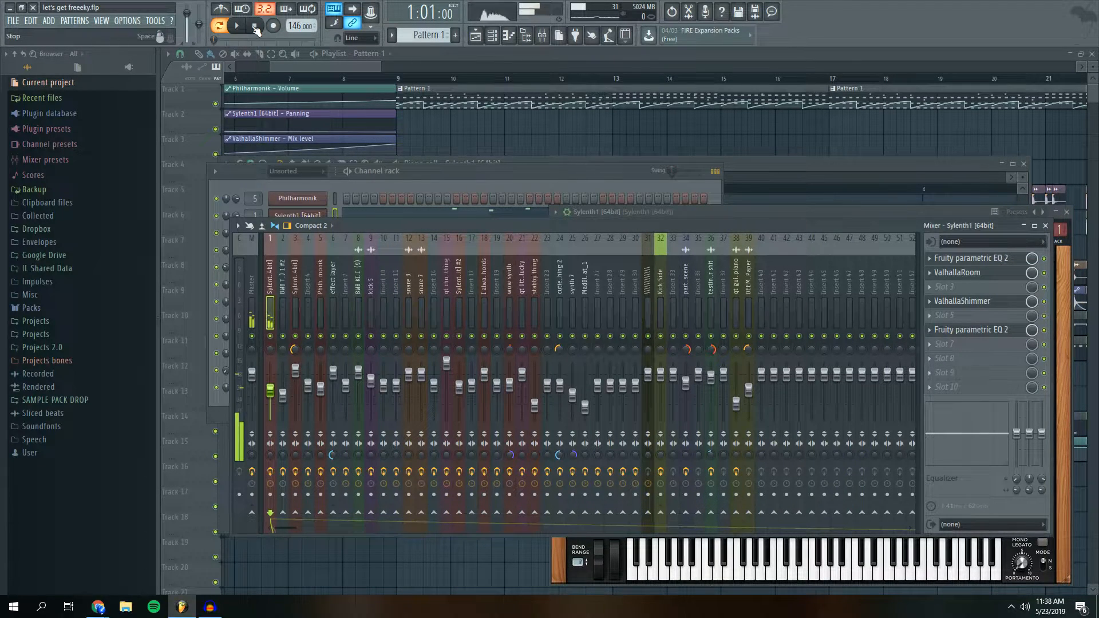
left_click_drag(473, 225, 470, 210)
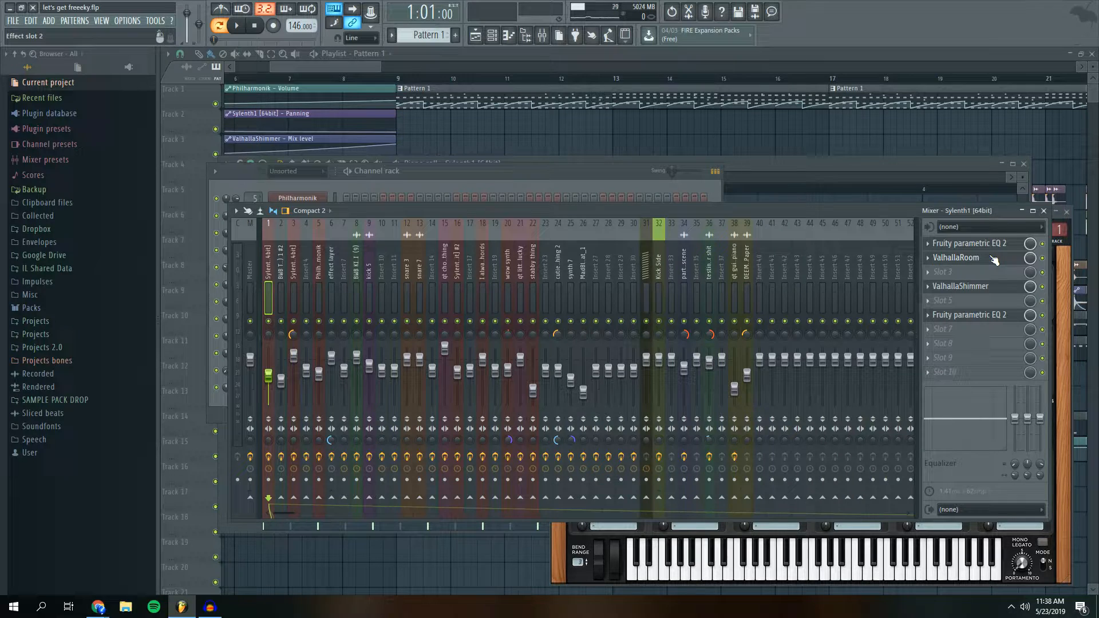
left_click(372, 69)
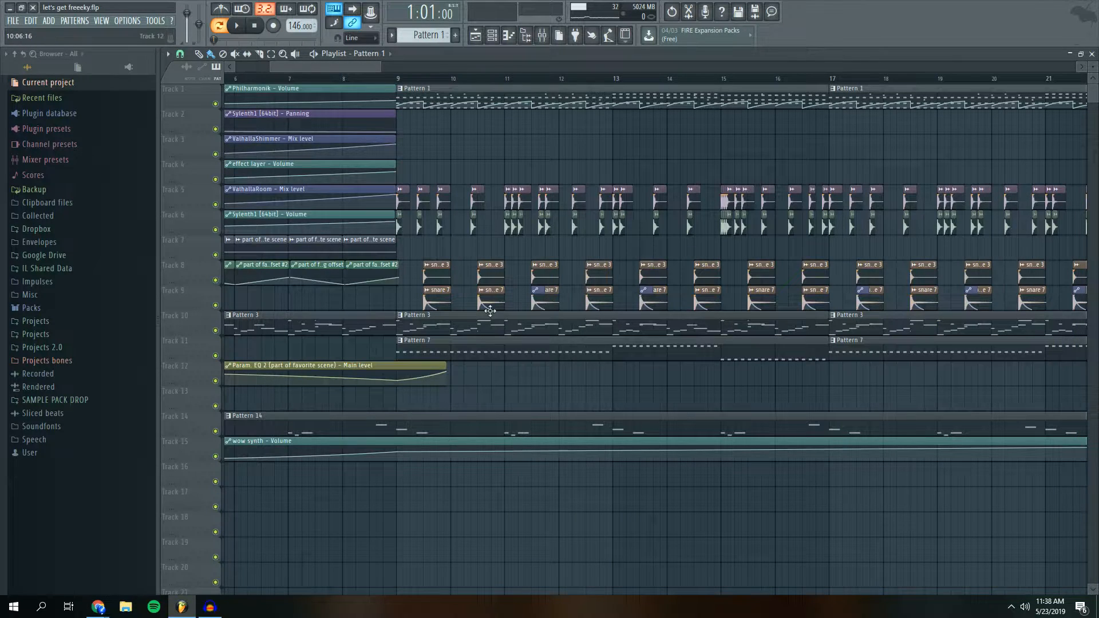
View the ValhallaRoom and lower Fruity parametric EQ 2 effects on Sylenth1's mixer track, and close their windows
left_click(541, 35)
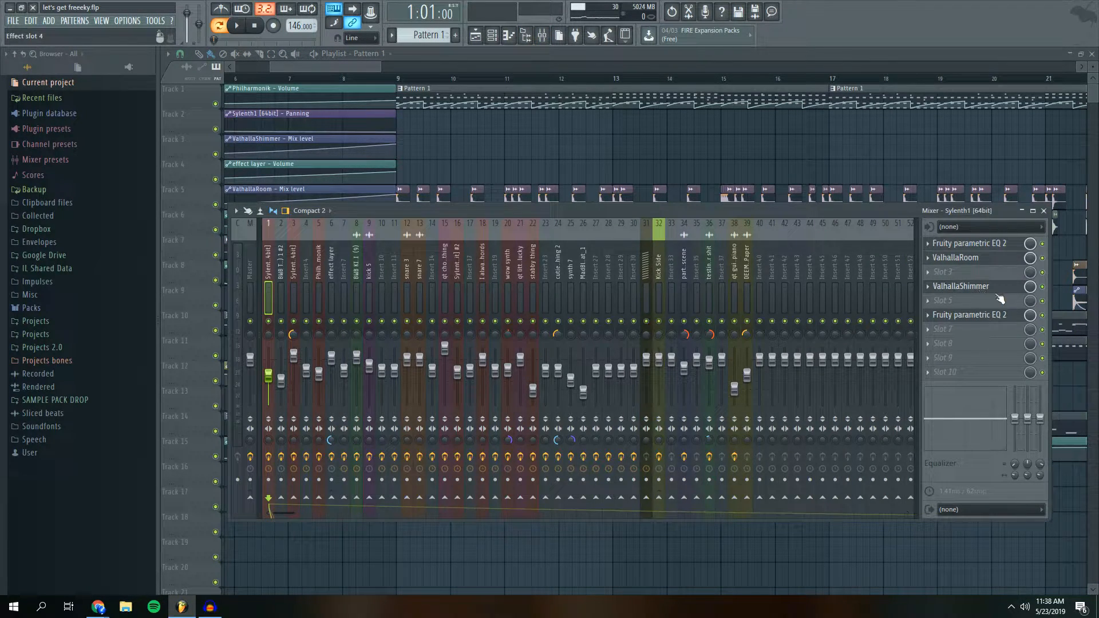
left_click(987, 257)
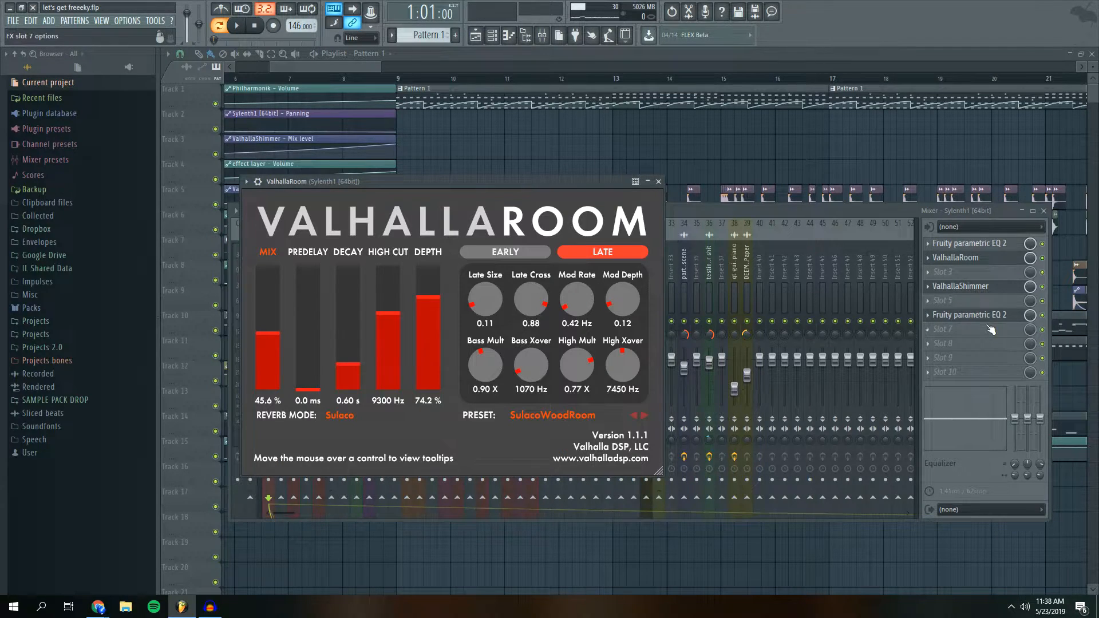
left_click(976, 315)
left_click(976, 315)
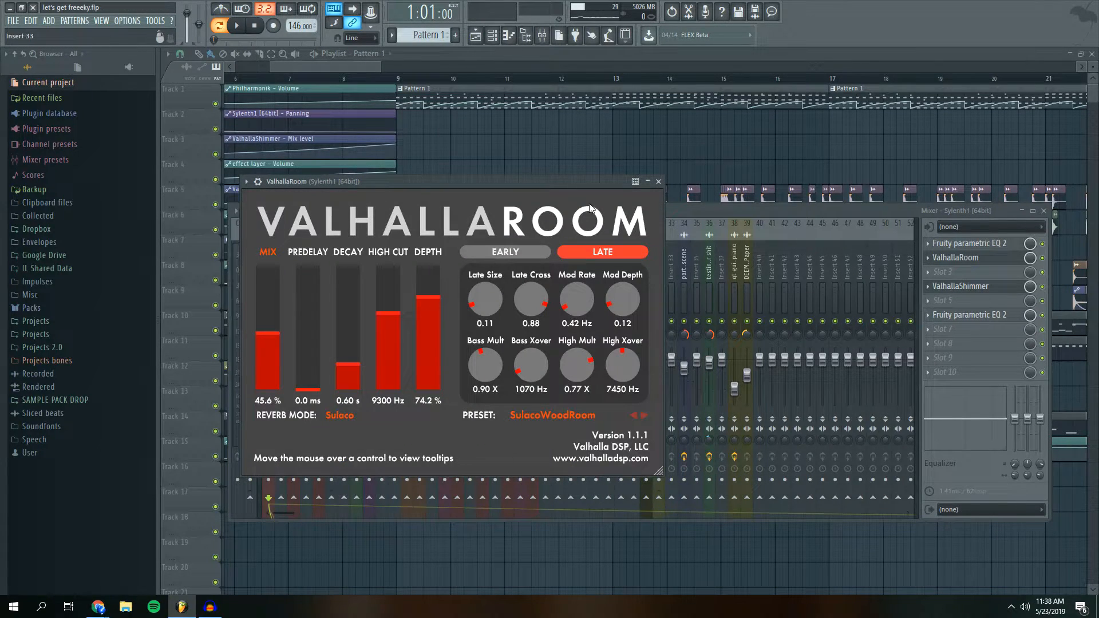
left_click(659, 183)
left_click(664, 211)
Play Pattern 1 with the mixer open, replay it with the playlist around bar 9 in view, and stop playback
key("space")
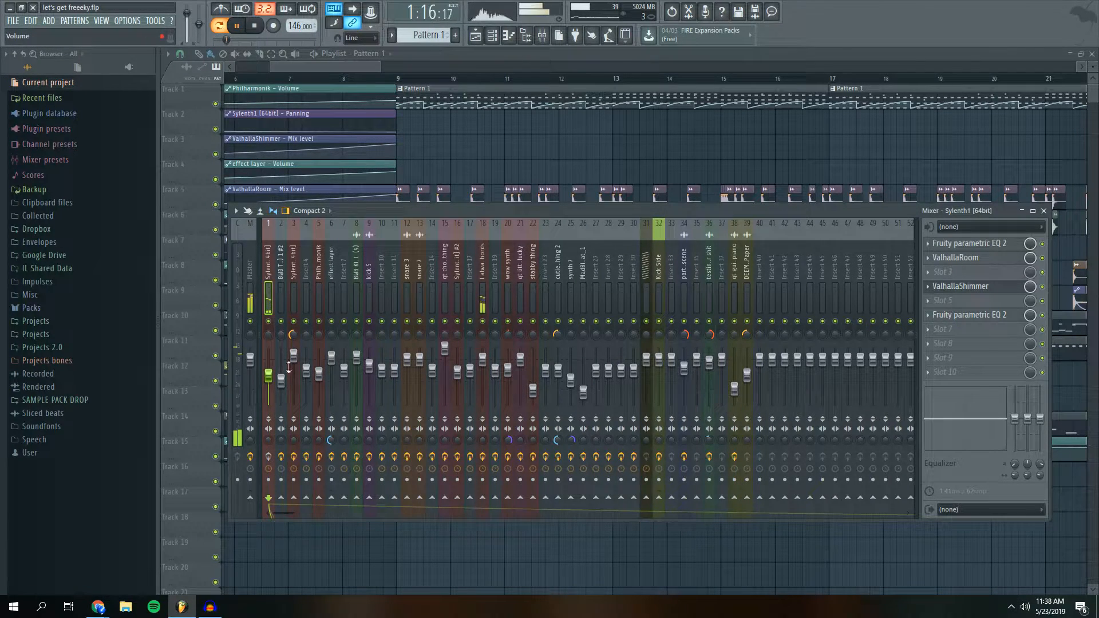
key("space")
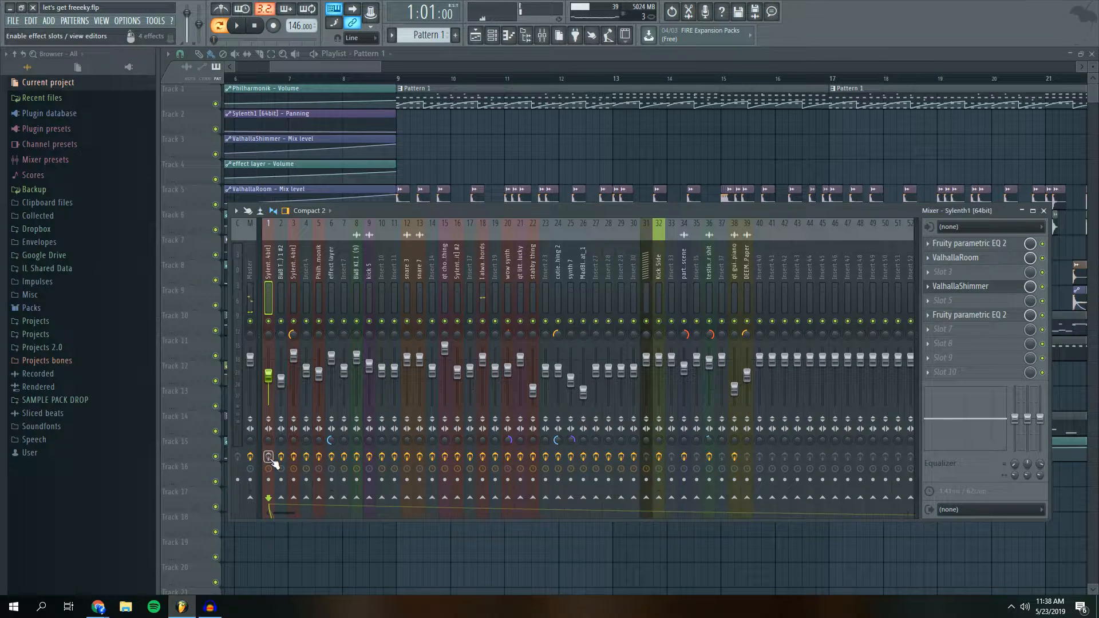
key("space")
left_click(351, 64)
left_click_drag(351, 64, 352, 64)
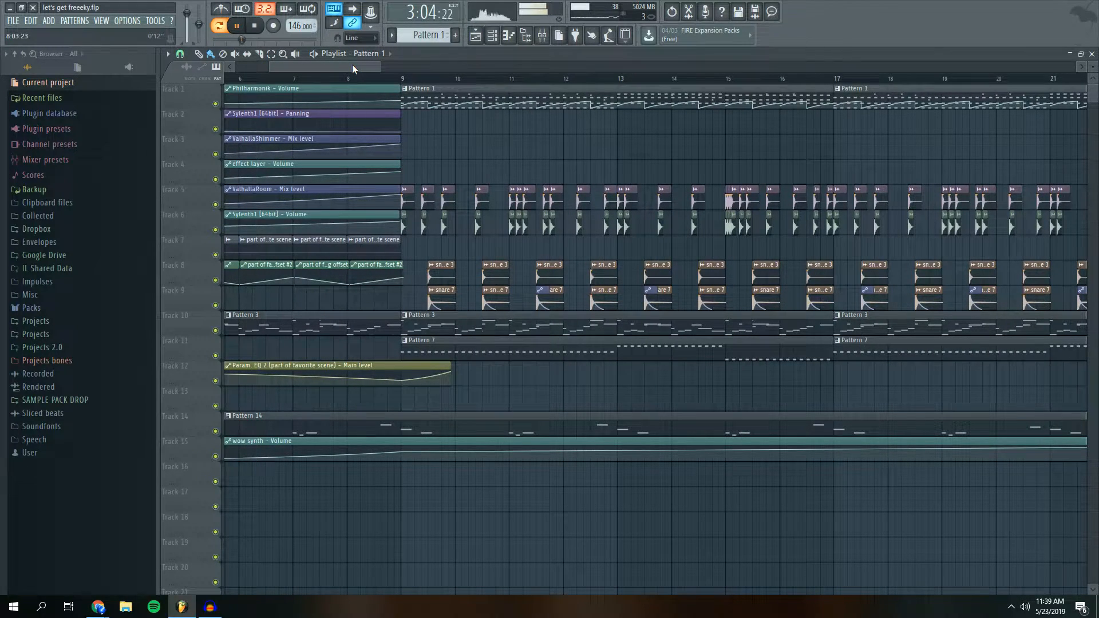
left_click(256, 32)
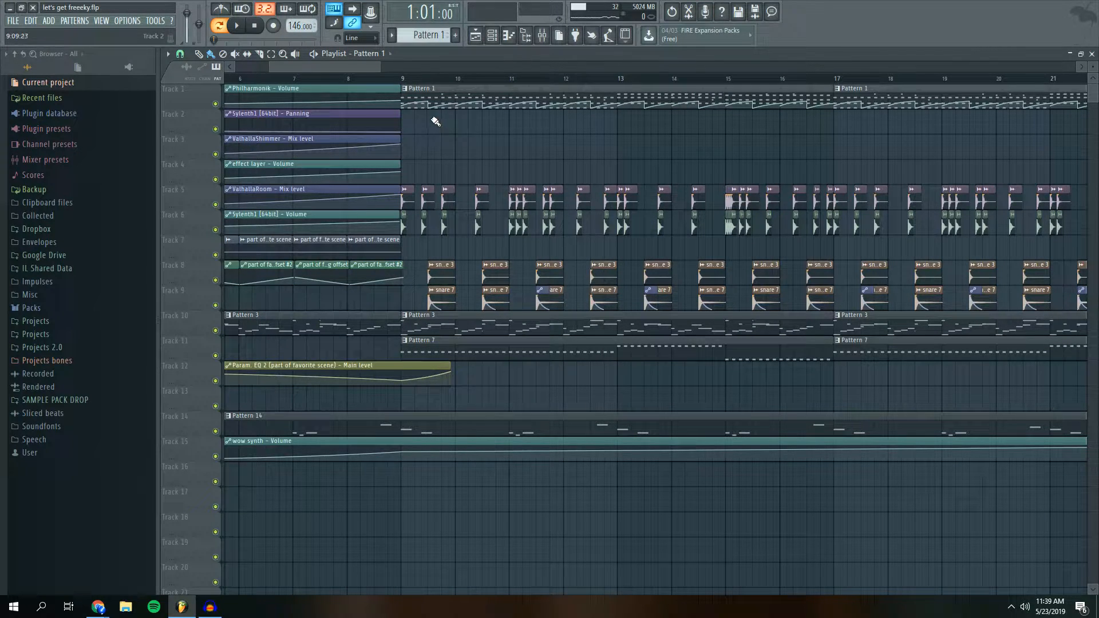
Play the song briefly in song mode from just before bar 9, stop playback, and bring up the channel rack
left_click(402, 79)
key("l")
key("space")
left_click(491, 36)
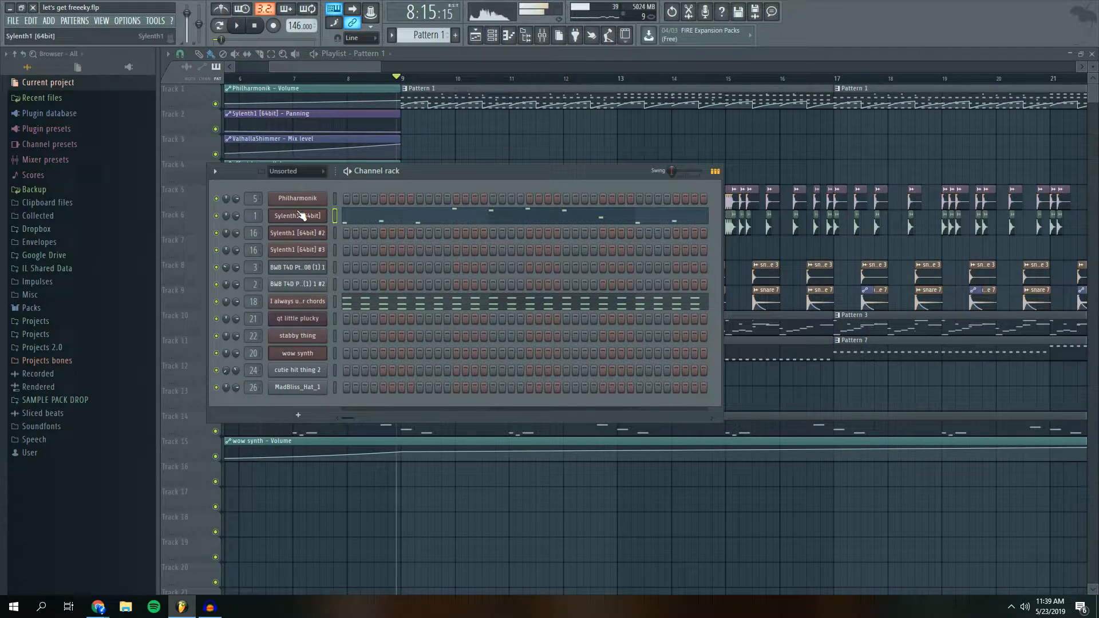
Open the GMS synth layered behind the pianos for chords, audition a few notes on it, and reposition its window
left_click(314, 303)
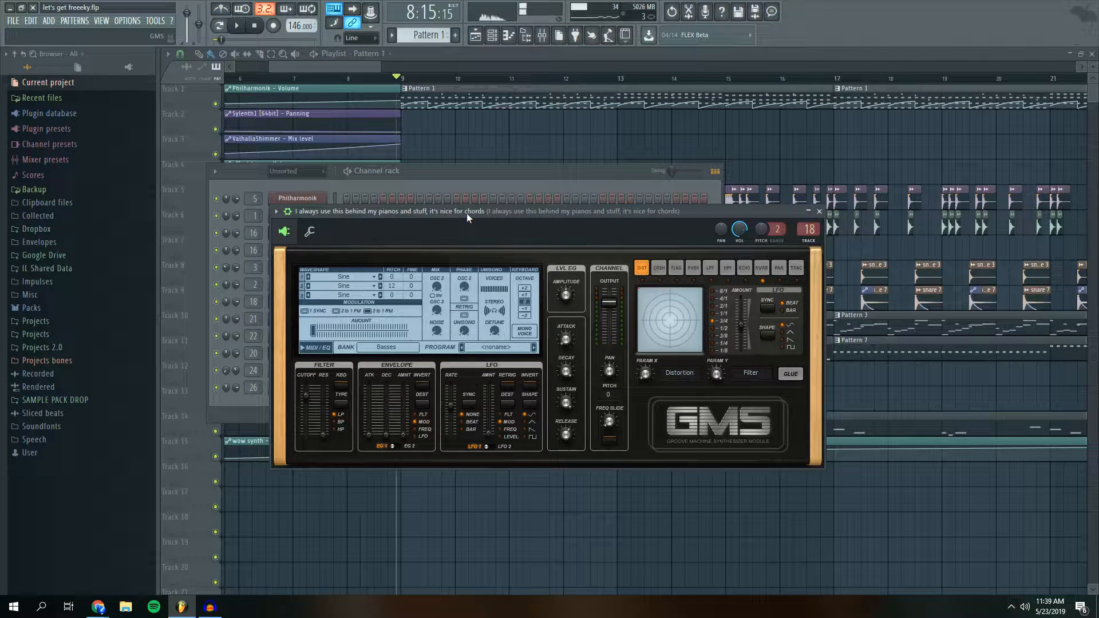
left_click_drag(466, 215, 455, 223)
key("b")
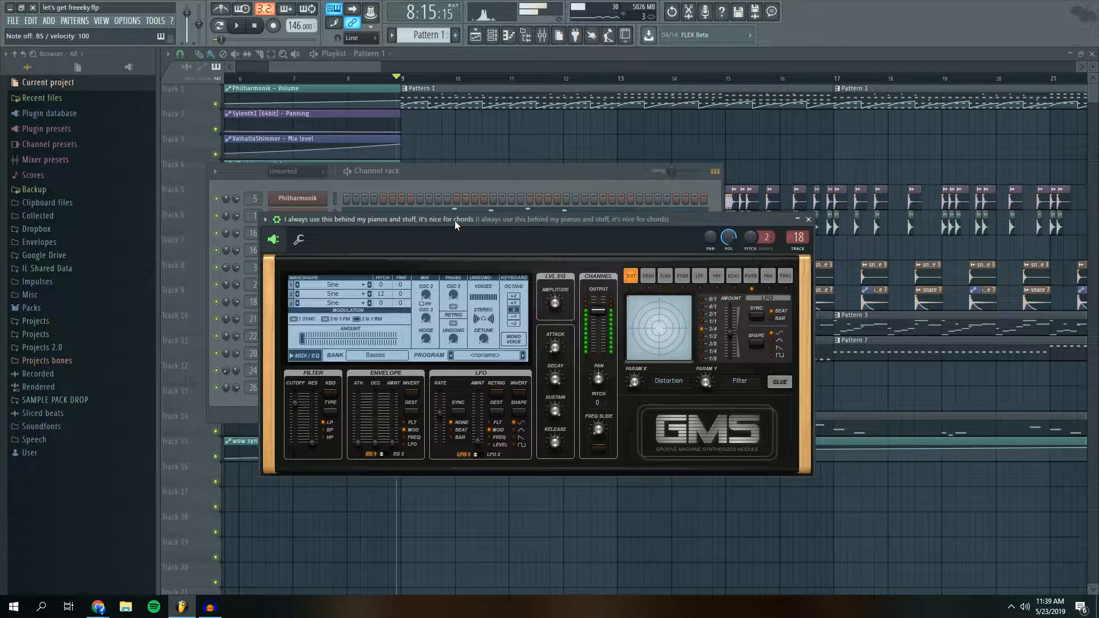
key("n")
left_click_drag(454, 221, 461, 263)
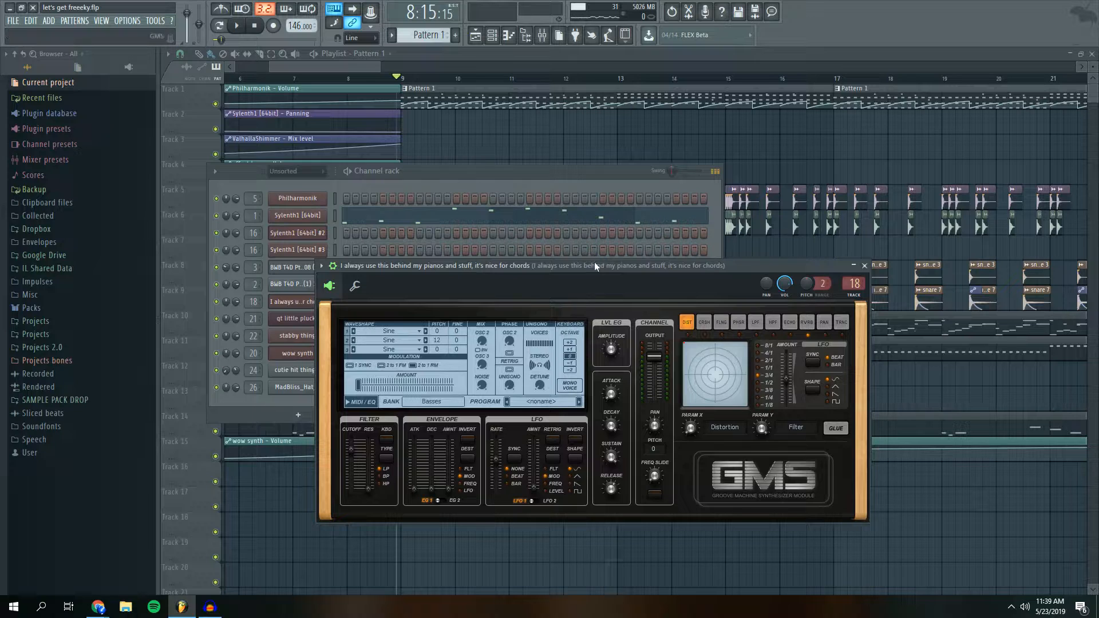
left_click_drag(588, 266, 604, 204)
left_click(346, 222)
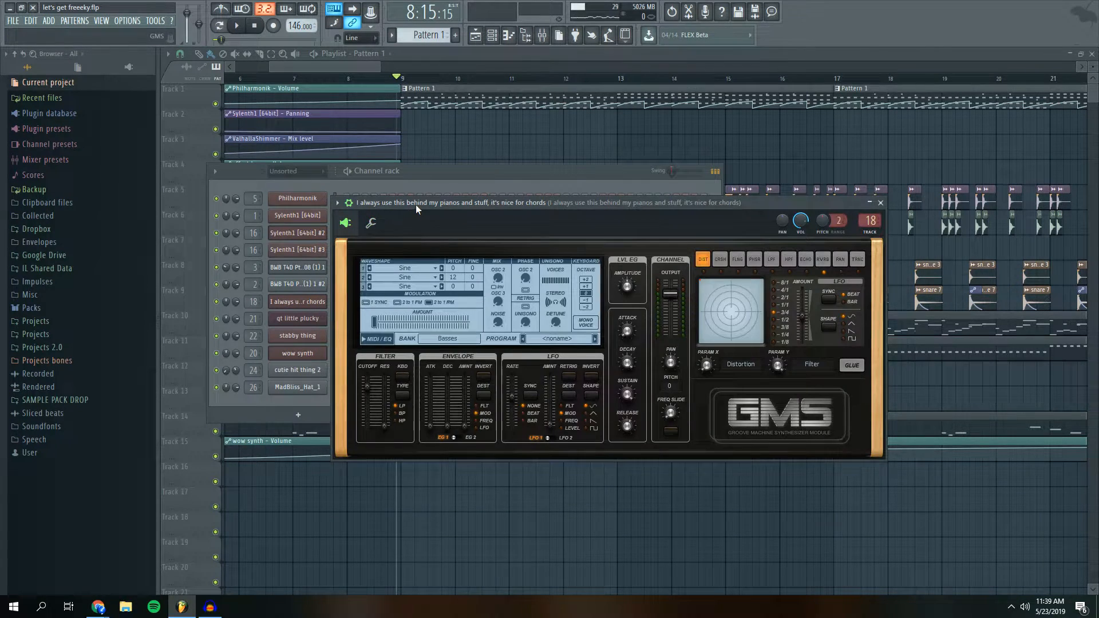
Point out GMS in the list of insertable channel plugins, close the list without inserting anything, and reposition the synth window
right_click(310, 391)
mouse_move(351, 465)
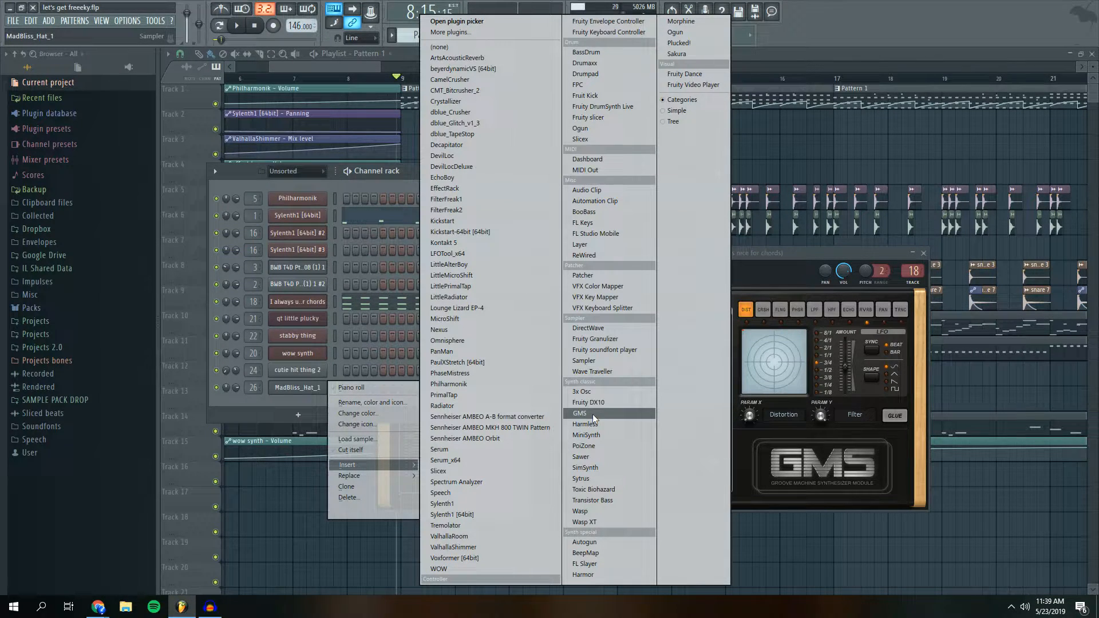
left_click(418, 180)
left_click(765, 257)
left_click_drag(487, 256, 488, 267)
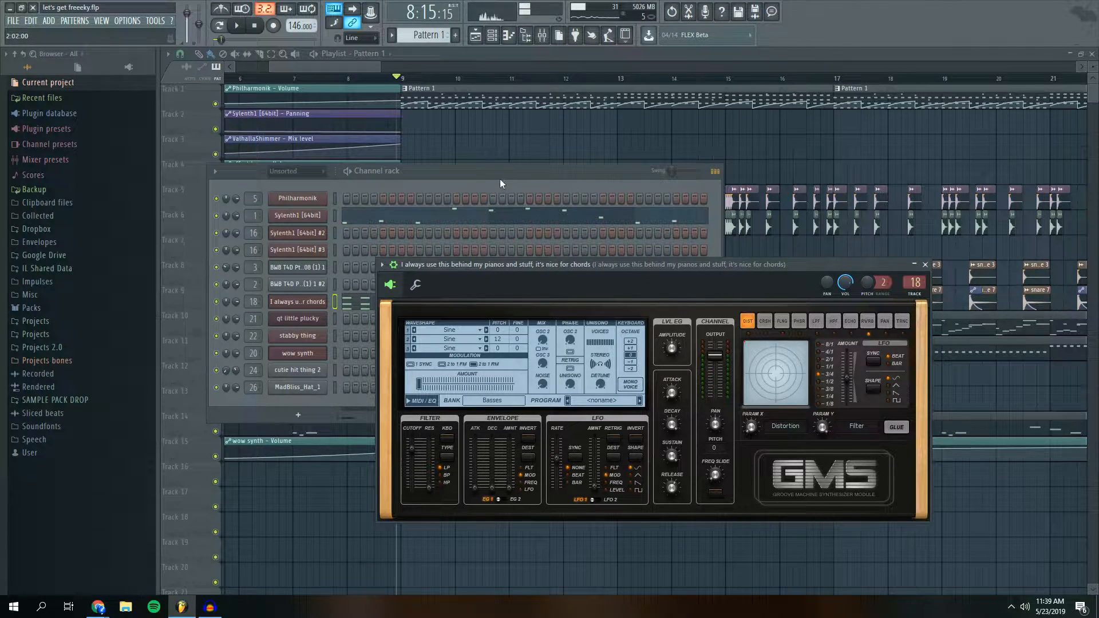
Bring the channel rack to the front, expand the Packs folder in the browser, and open the Presets folder of Sophie Type Sounds Vol. 1
left_click_drag(500, 178, 498, 192)
left_click(74, 400)
scroll(106, 383, "down", 10)
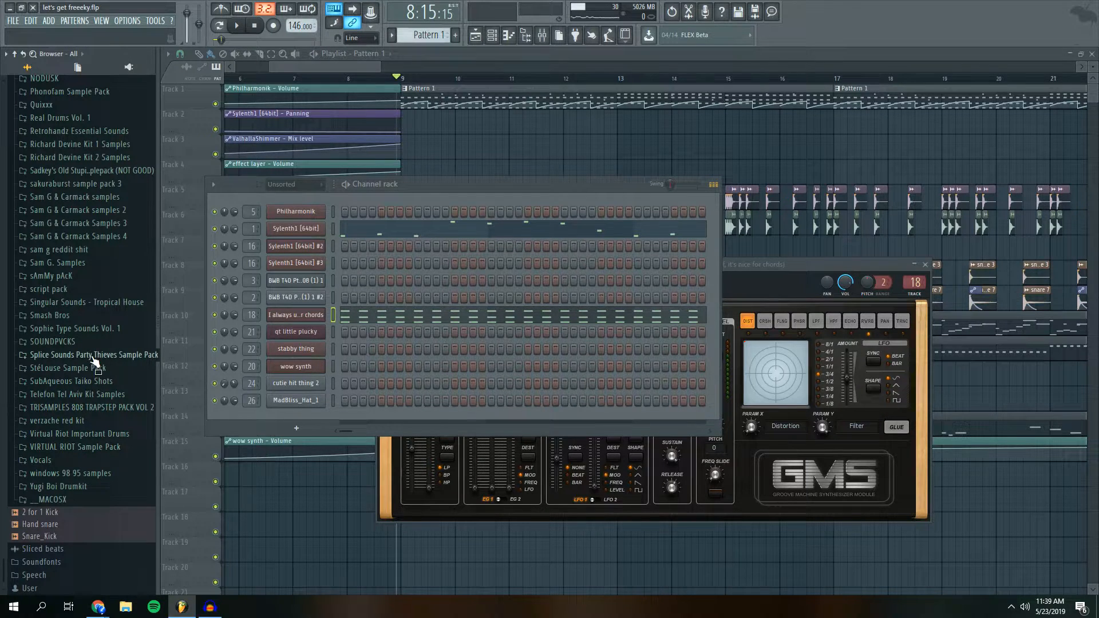
left_click(98, 334)
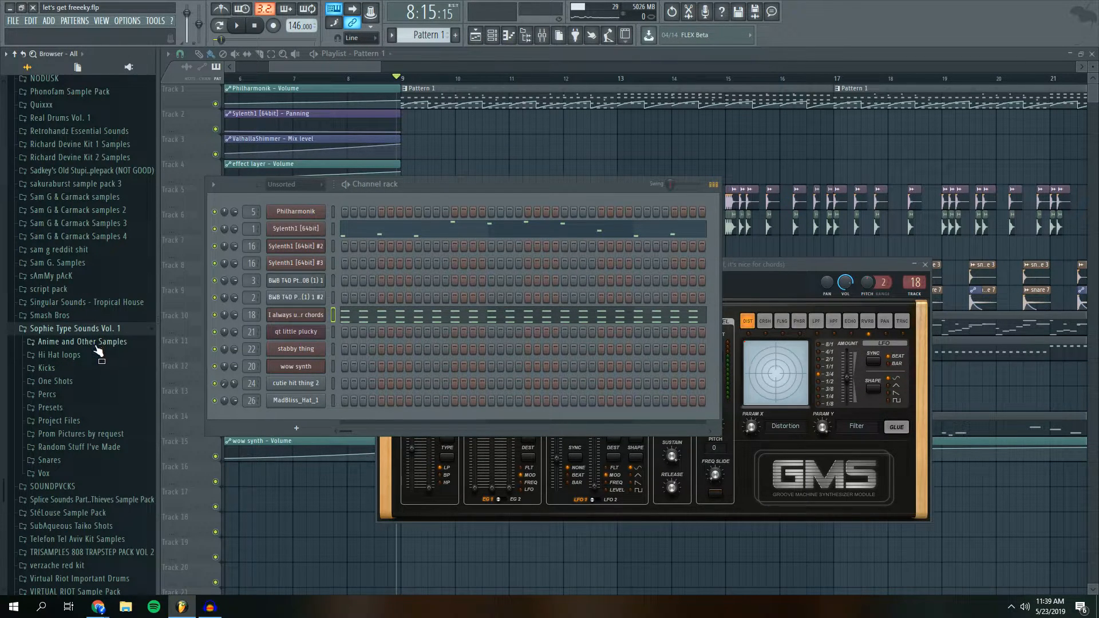
left_click(51, 407)
left_click(74, 422)
left_click(74, 422)
left_click(71, 410)
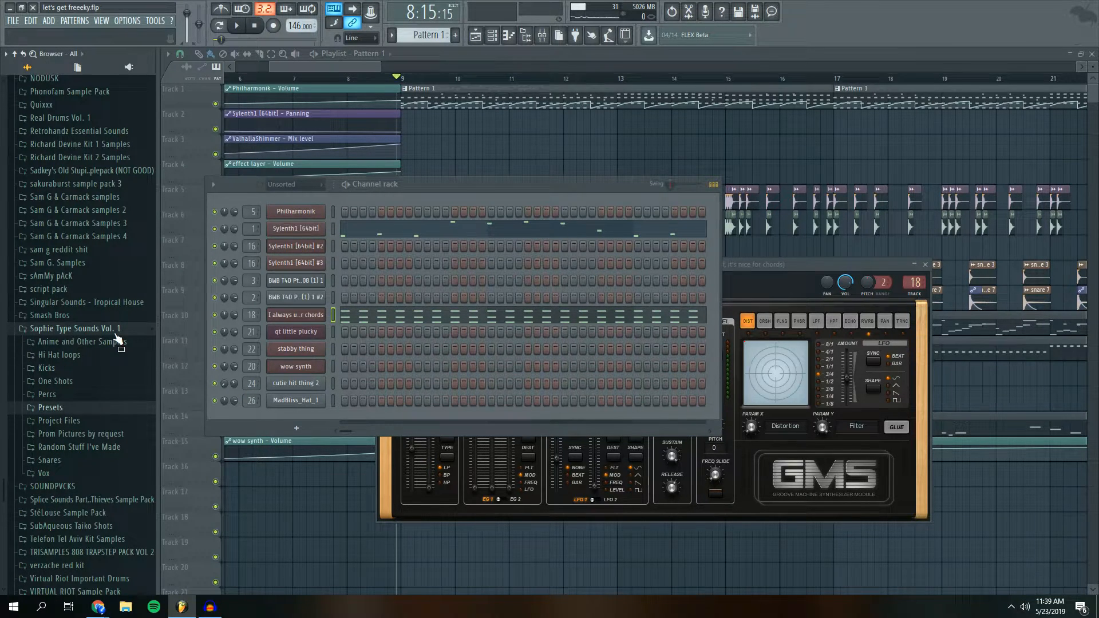
left_click(51, 408)
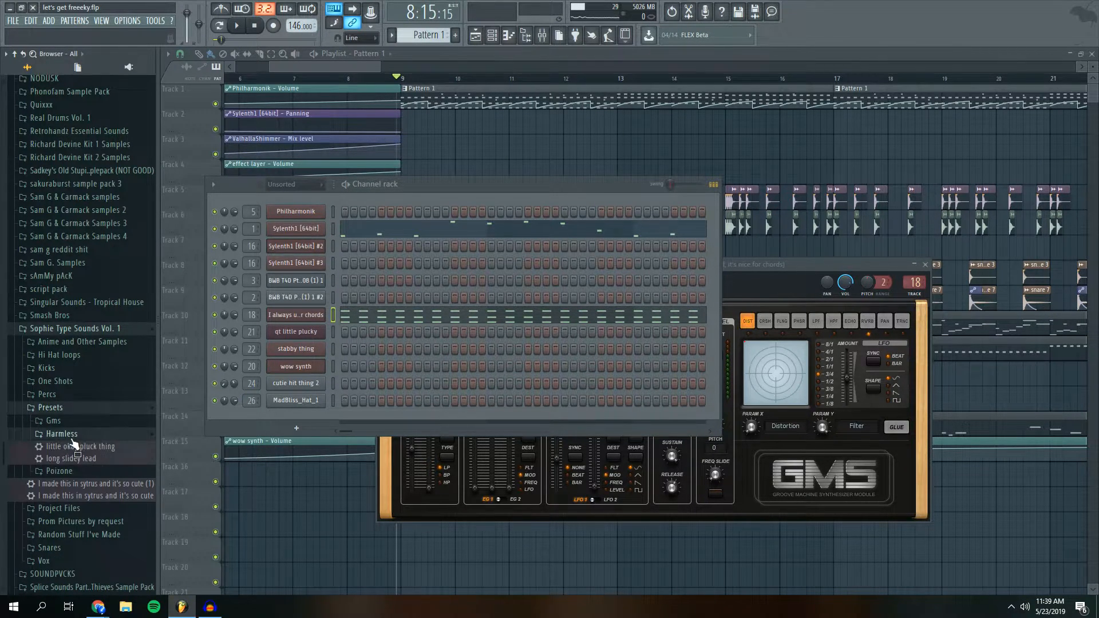
Look into the Harmless and Gms preset folders, and collapse the Sophie Type Sounds Vol. 1 pack
left_click(71, 436)
left_click(70, 434)
left_click(71, 424)
left_click(70, 424)
left_click(67, 432)
left_click(66, 432)
left_click(66, 421)
left_click(83, 331)
Play the song from just before bar 9, check the chord synth's mixer track during playback, return to the playlist, and stop
key("space")
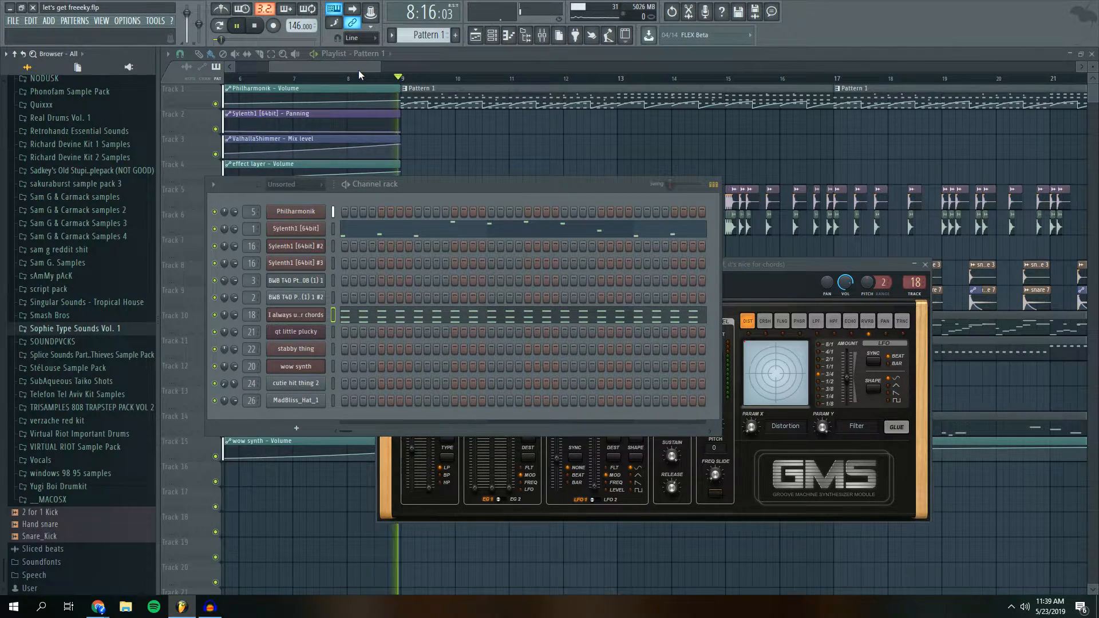
left_click_drag(357, 65, 364, 65)
left_click(525, 35)
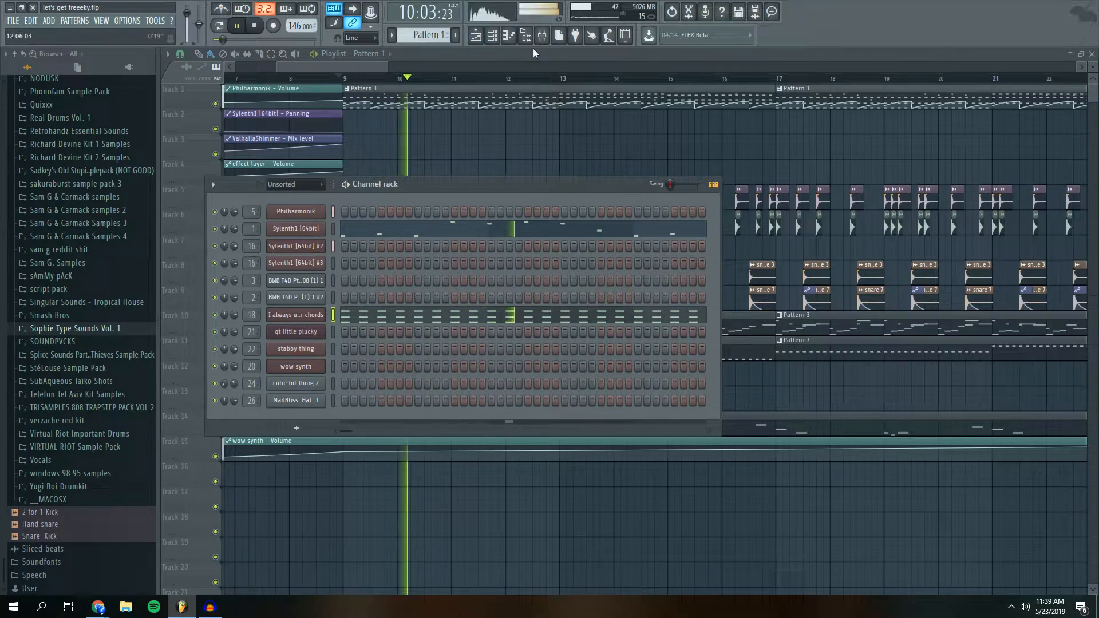
left_click(542, 36)
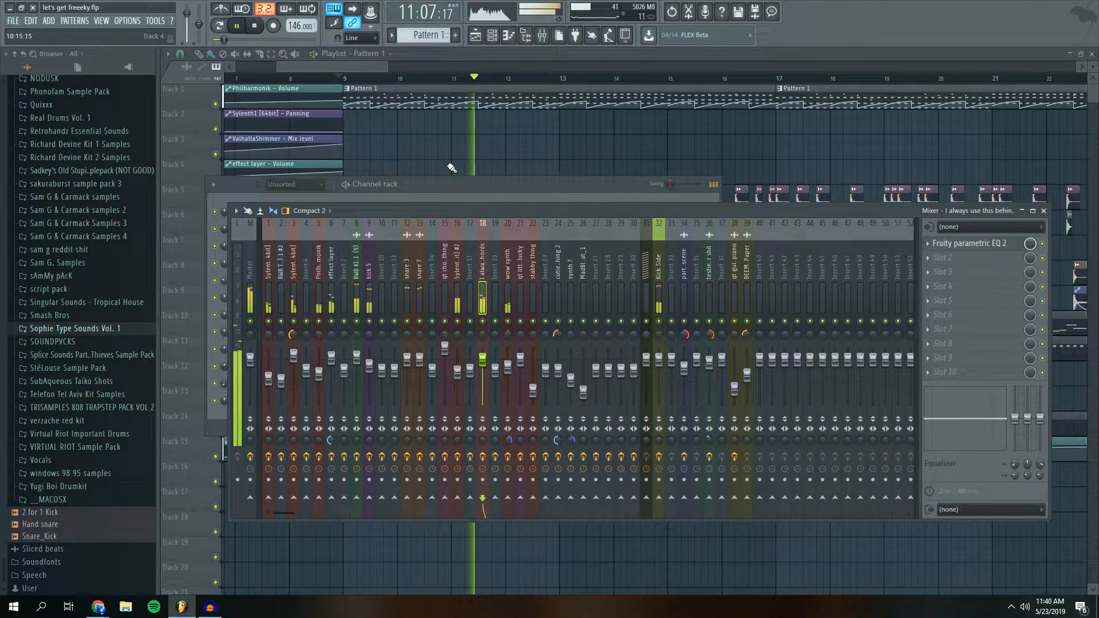
left_click_drag(368, 68, 371, 68)
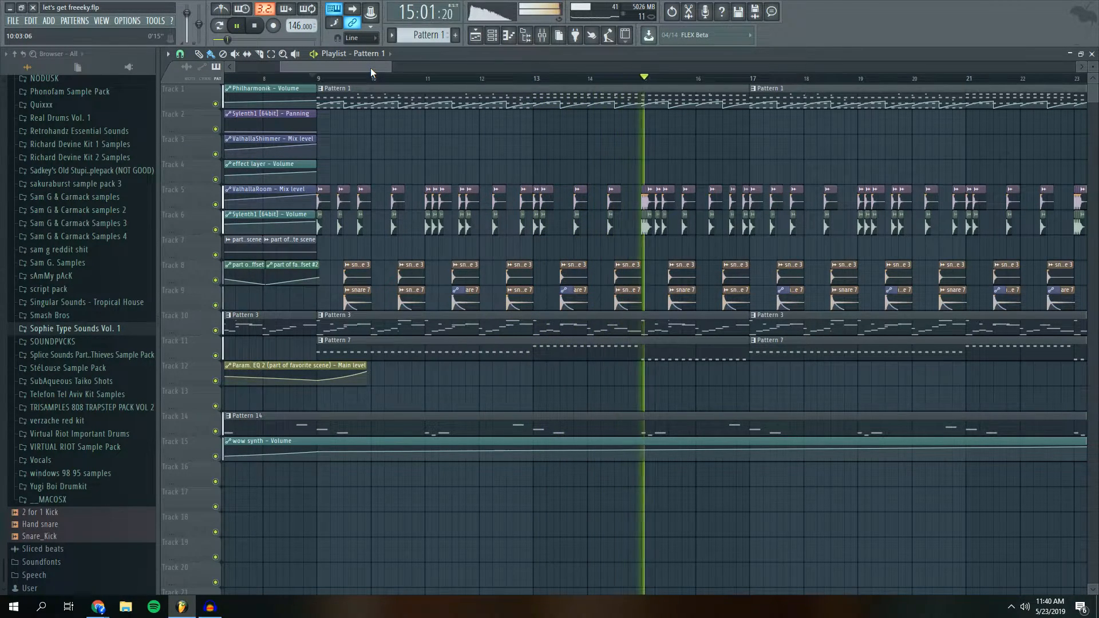
left_click_drag(370, 68, 410, 67)
key("space")
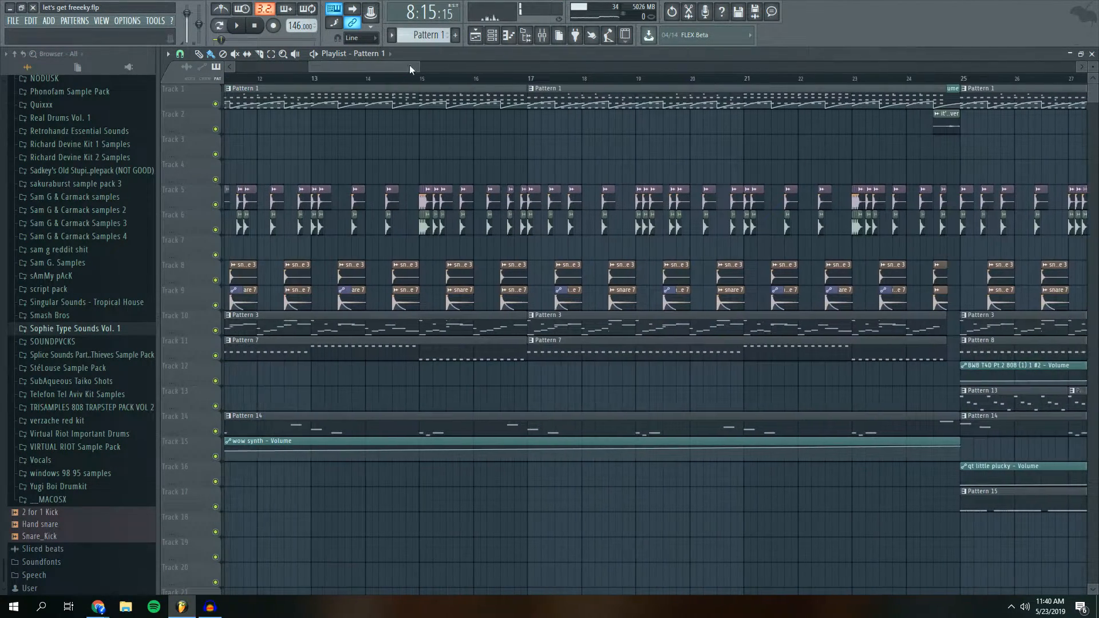
Open the Pattern 1 clip at bar 17 in the piano roll, view its channel rack, and return to the playlist
double_click(557, 88)
key("F6")
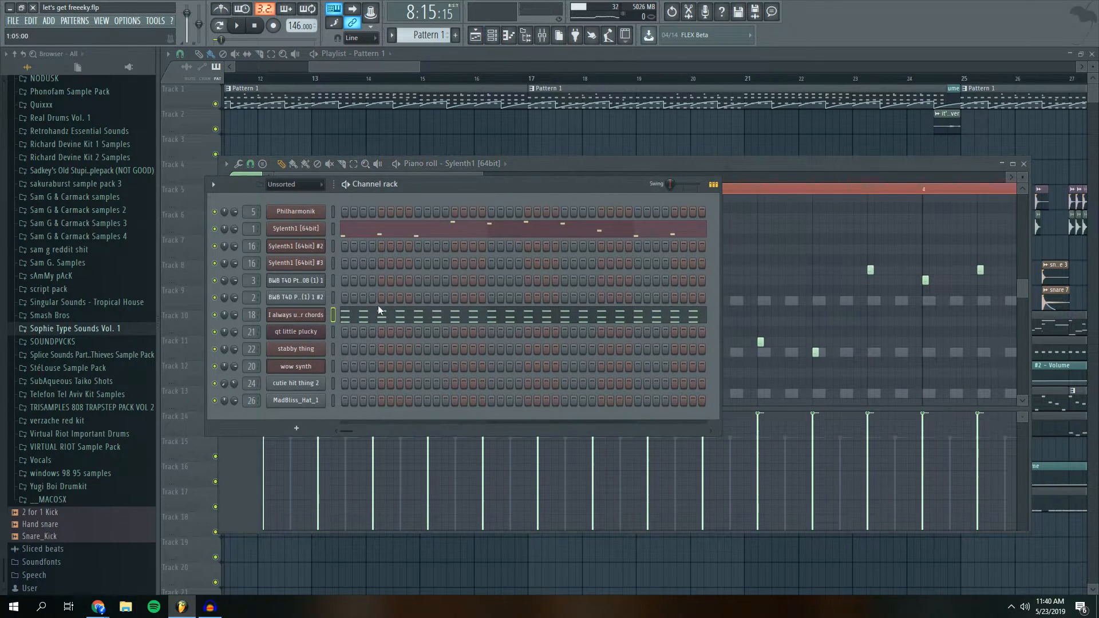
key("F5")
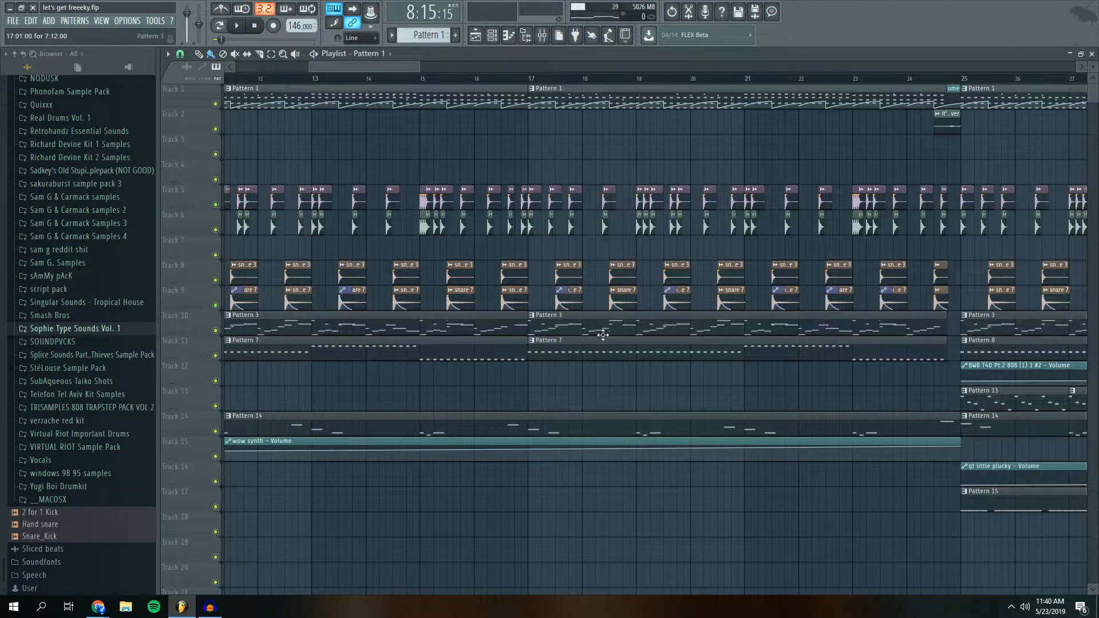
Play the song from bar 24 into the section starting at bar 25, restart it once, and stop playback
left_click_drag(391, 70, 462, 63)
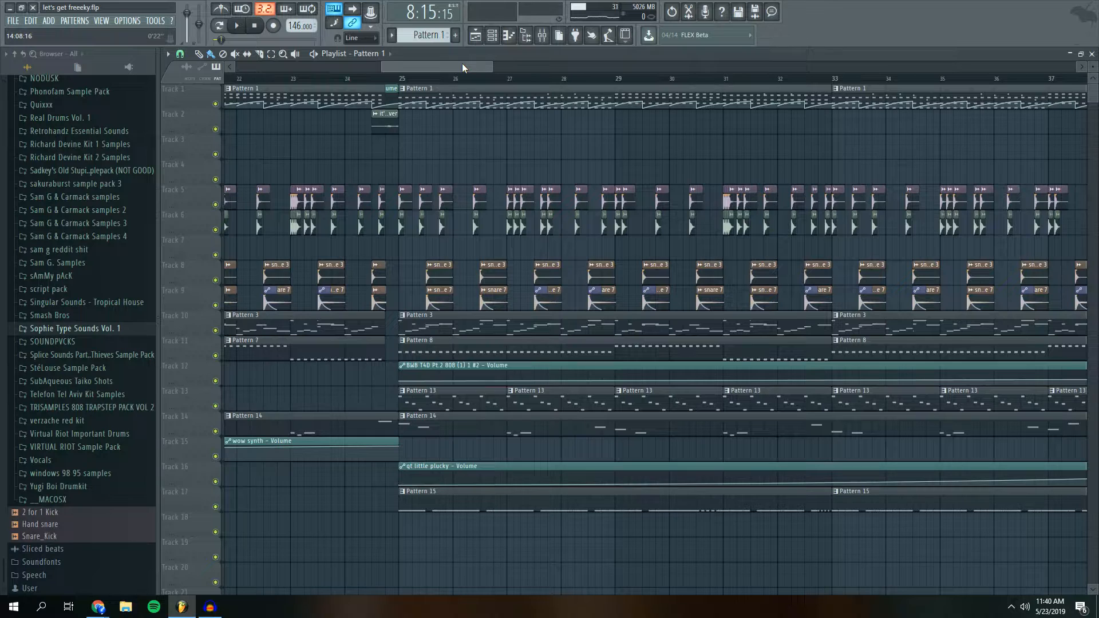
left_click(360, 79)
key("space")
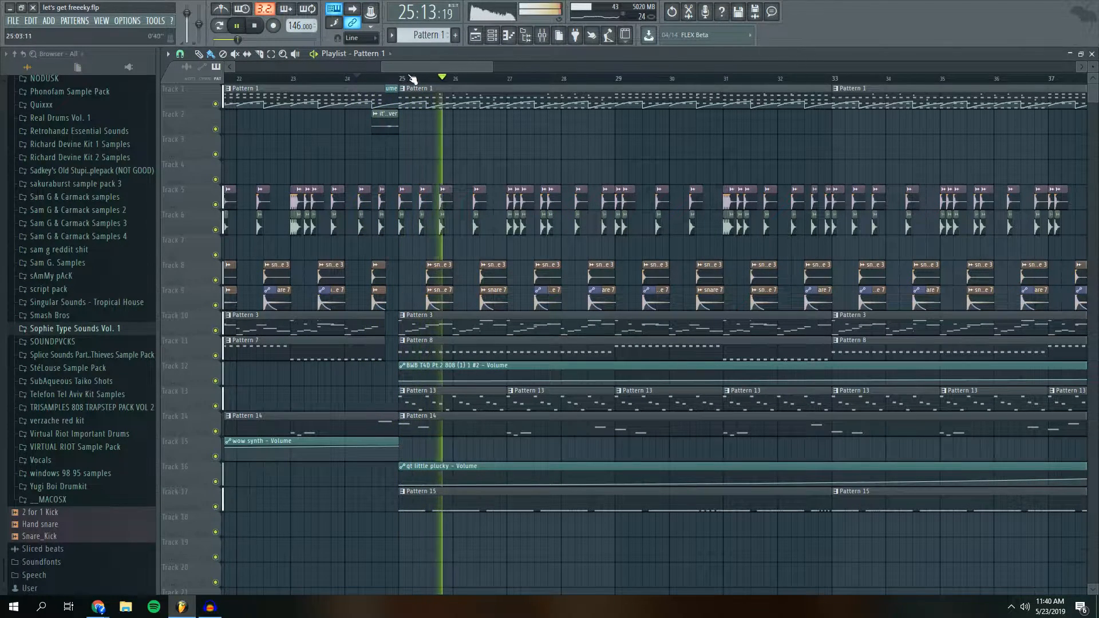
key("space")
scroll(385, 80, "up", 4)
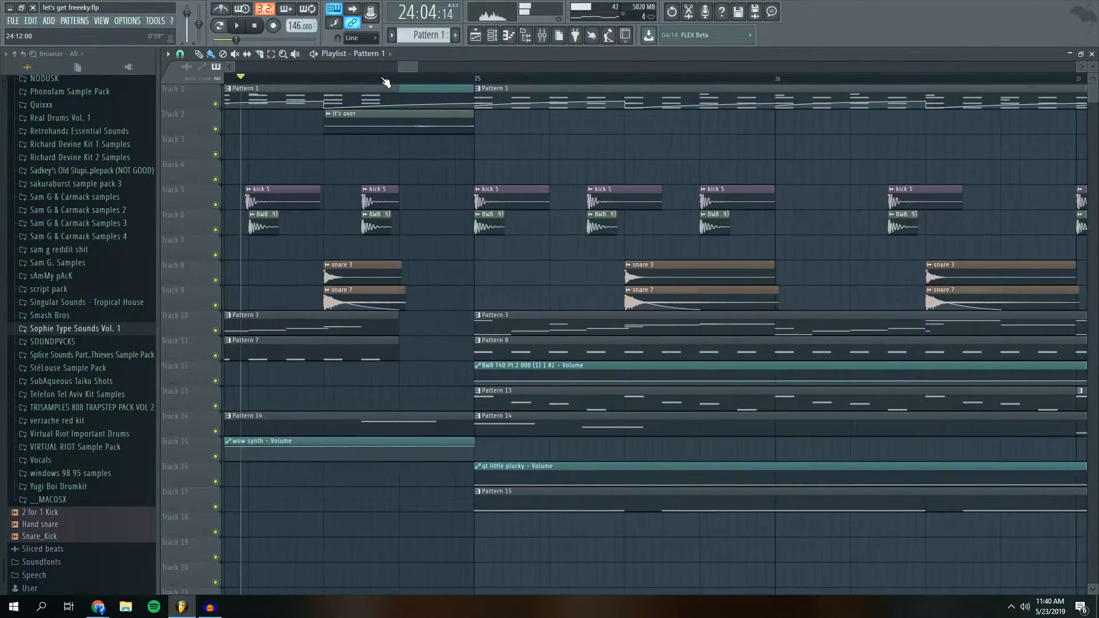
scroll(385, 80, "down", 4)
key("space")
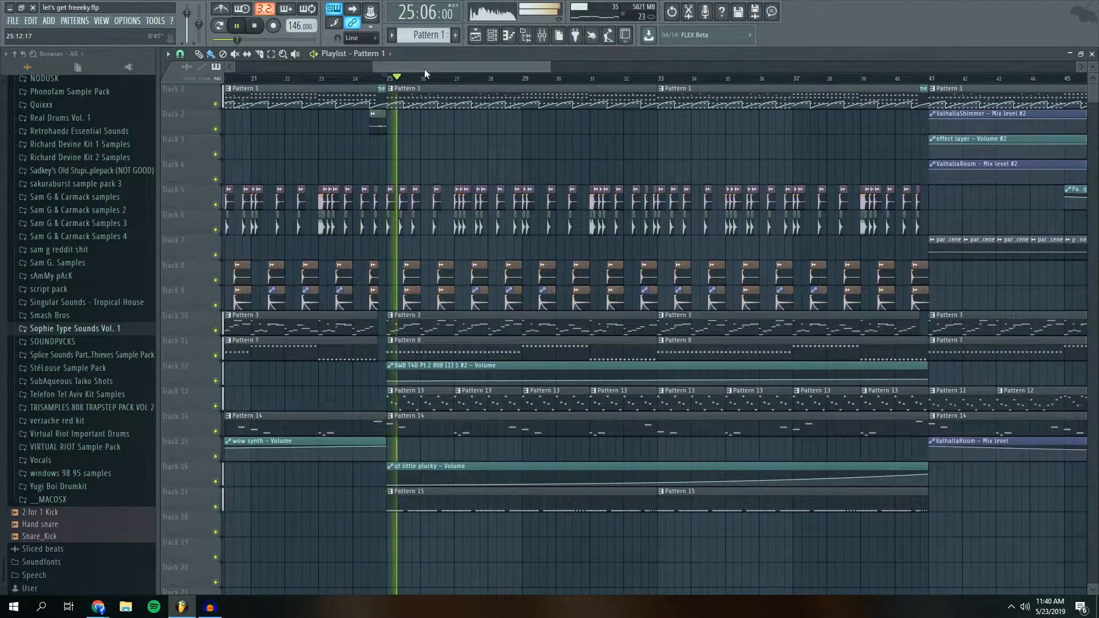
scroll(430, 68, "up", 4)
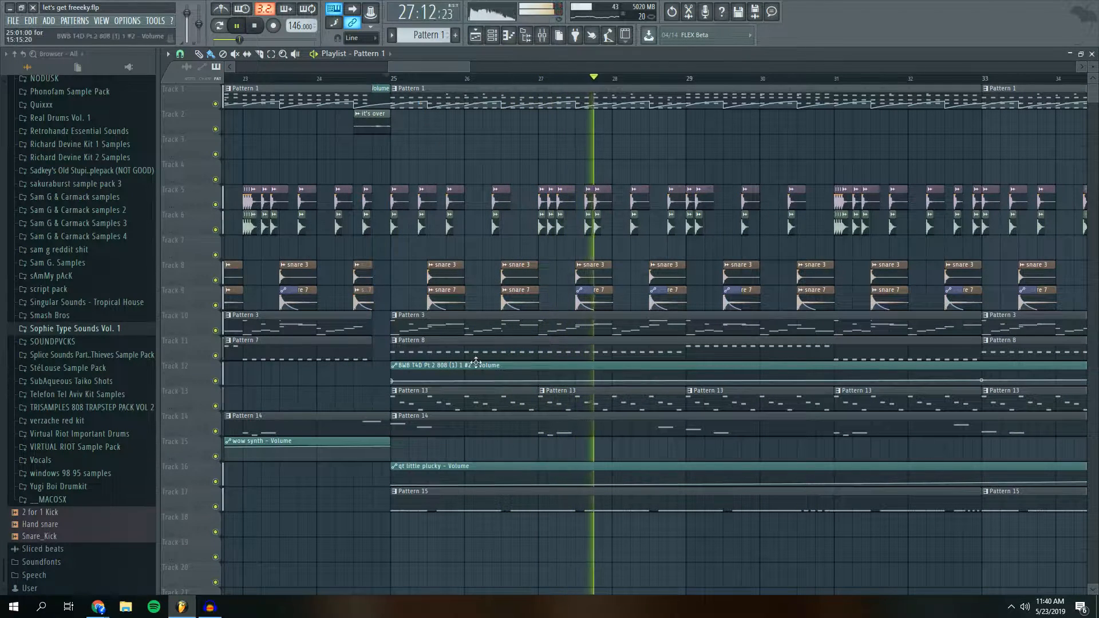
key("space")
Select Pattern 15 from its clip at bar 25, replay the song around that bar, and stop playback
double_click(558, 509)
key("space")
left_click_drag(453, 66, 455, 66)
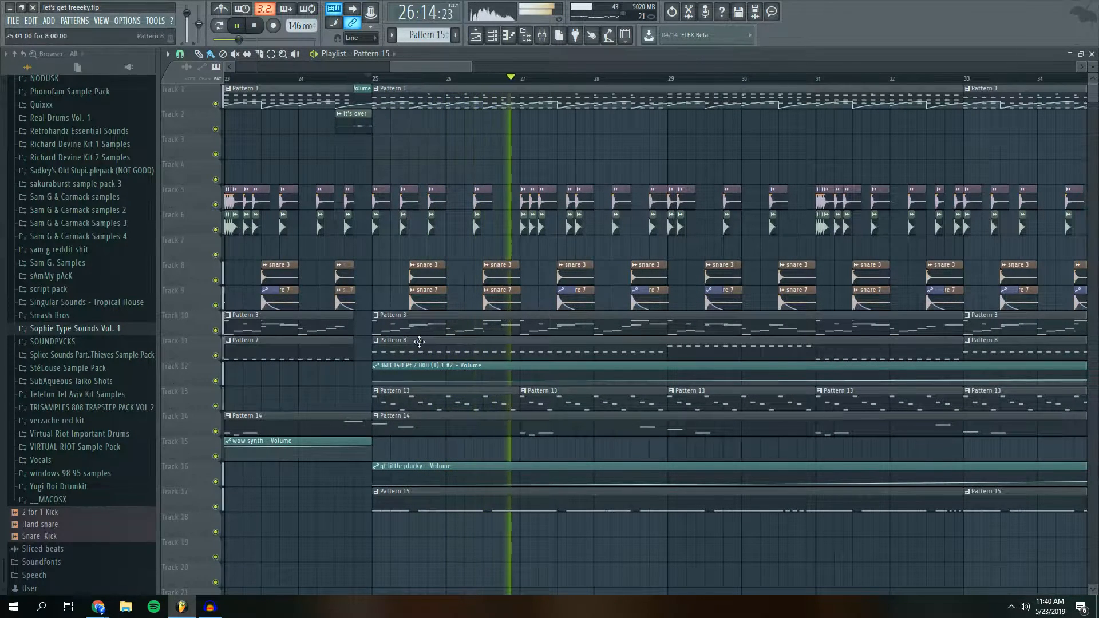
key("space")
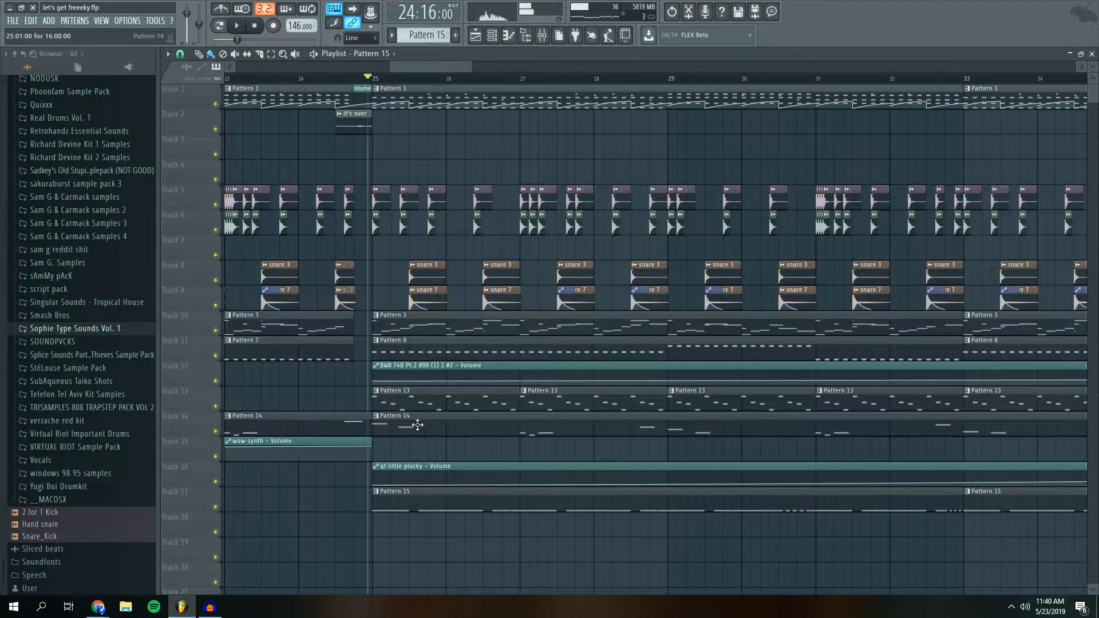
Play the song from late in bar 23 while looking over the whole arrangement in the playlist, and stop playback
key("space")
left_click(279, 78)
left_click_drag(458, 66, 429, 83)
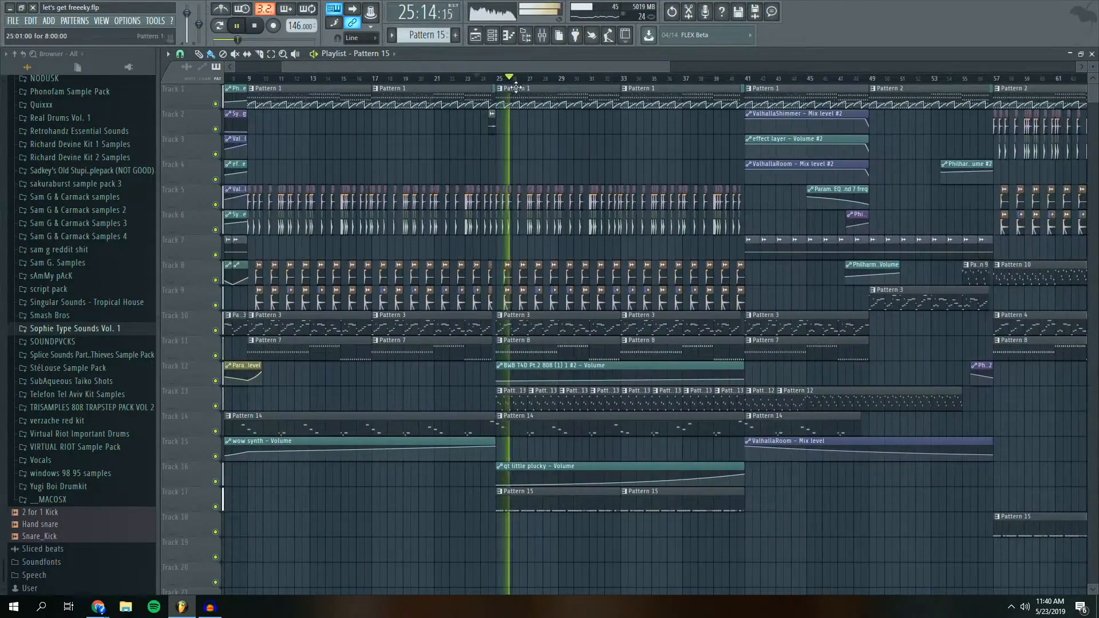
scroll(517, 82, "down", 2)
scroll(517, 82, "up", 1)
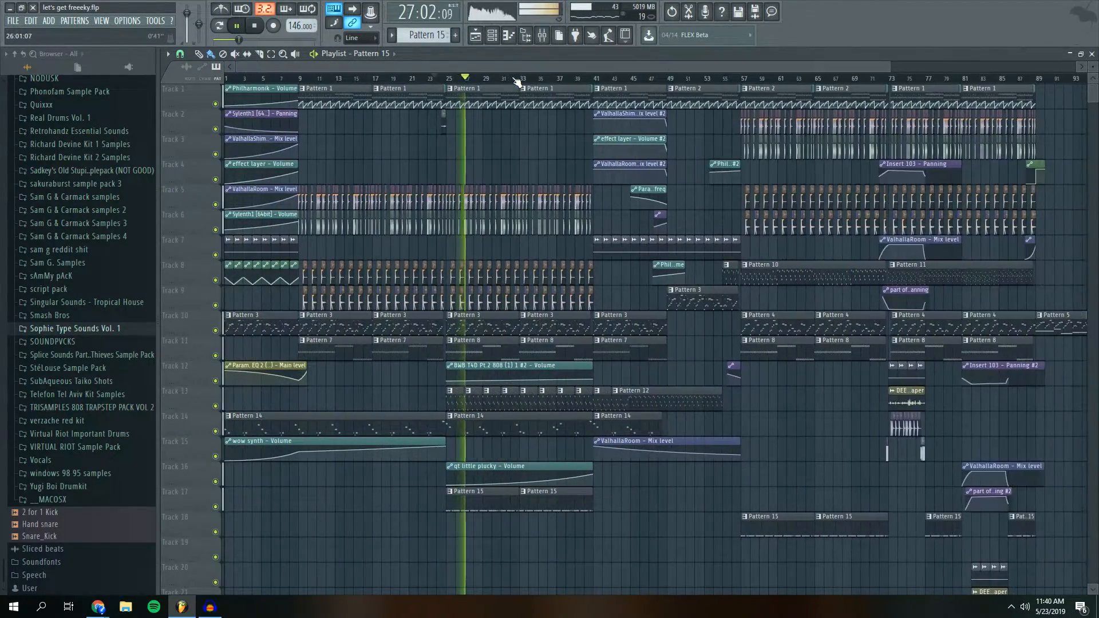
scroll(517, 82, "up", 2)
scroll(517, 82, "up", 3)
left_click_drag(505, 68, 321, 77)
key("space")
Open Pattern 14 in the wow synth piano roll, play it while viewing all its notes, and stop playback
scroll(322, 79, "down", 4)
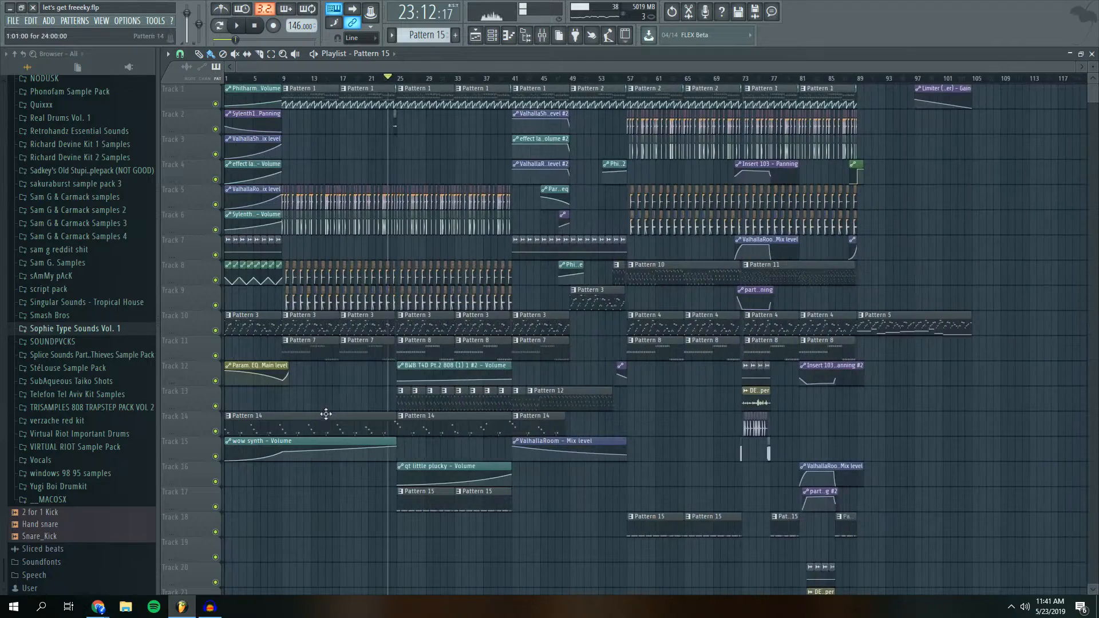
double_click(325, 420)
scroll(518, 189, "down", 5)
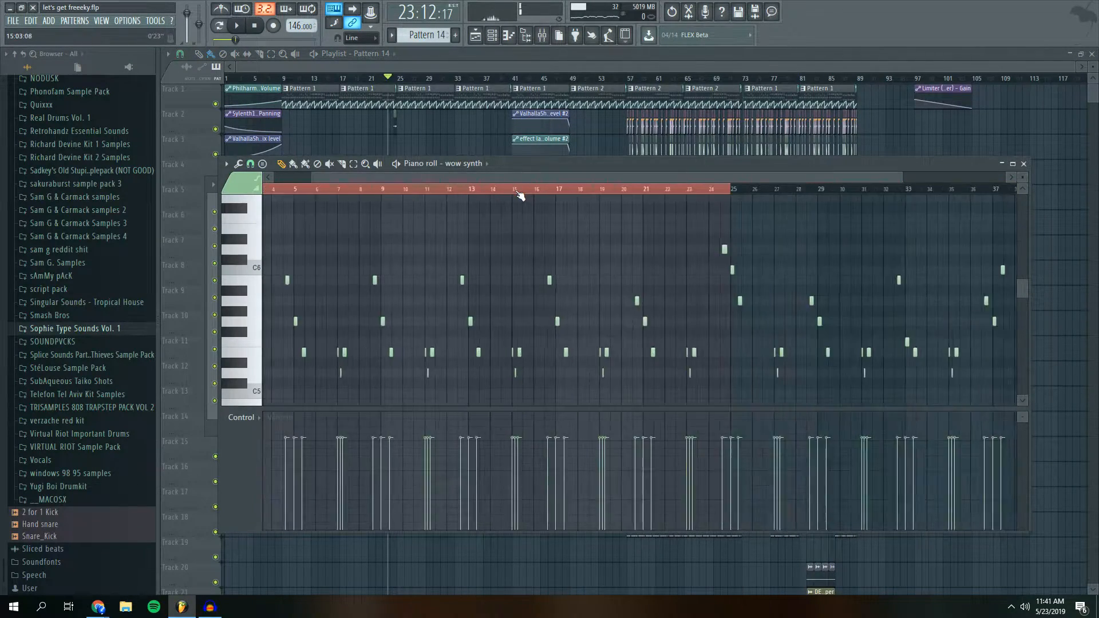
key("space")
key("space")
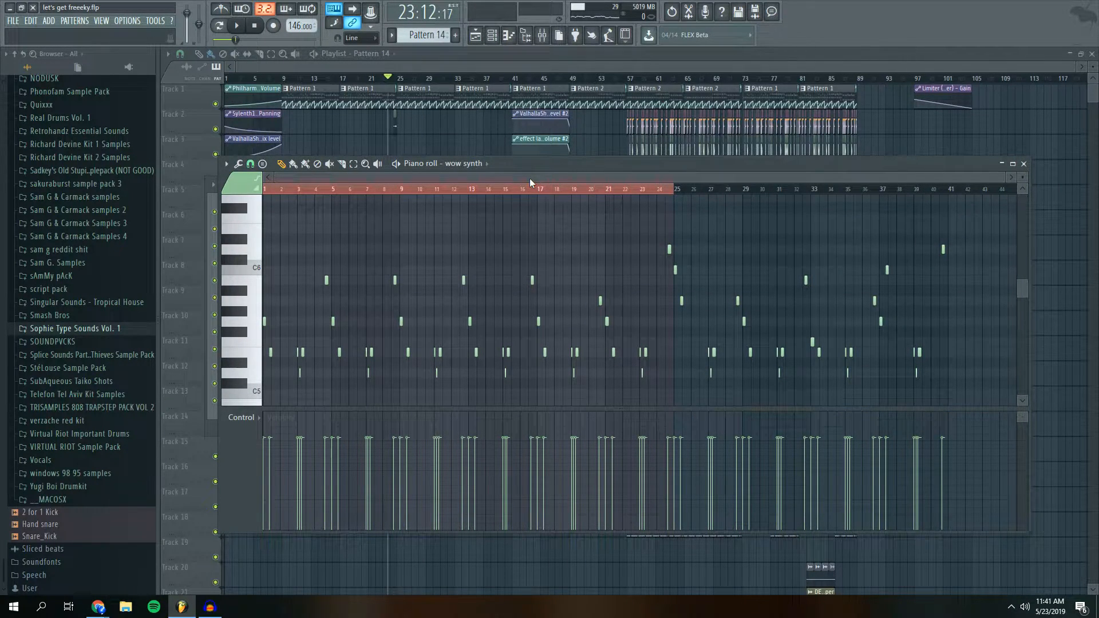
Return to the playlist and examine the arrangement from bar 1 to the section starting at bar 25
left_click(483, 59)
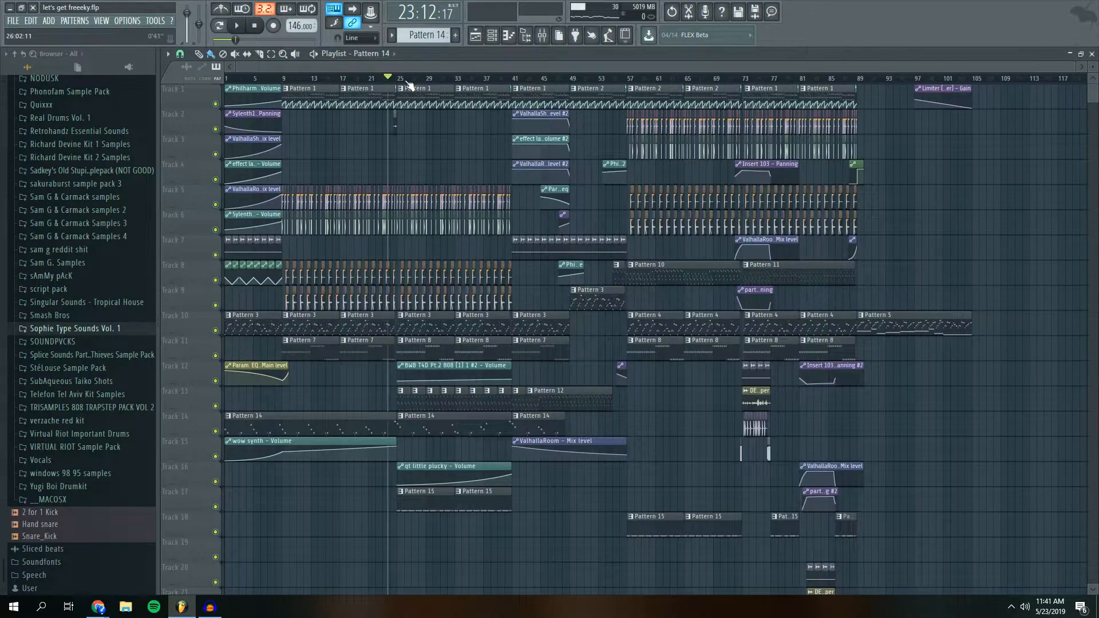
scroll(410, 68, "up", 5)
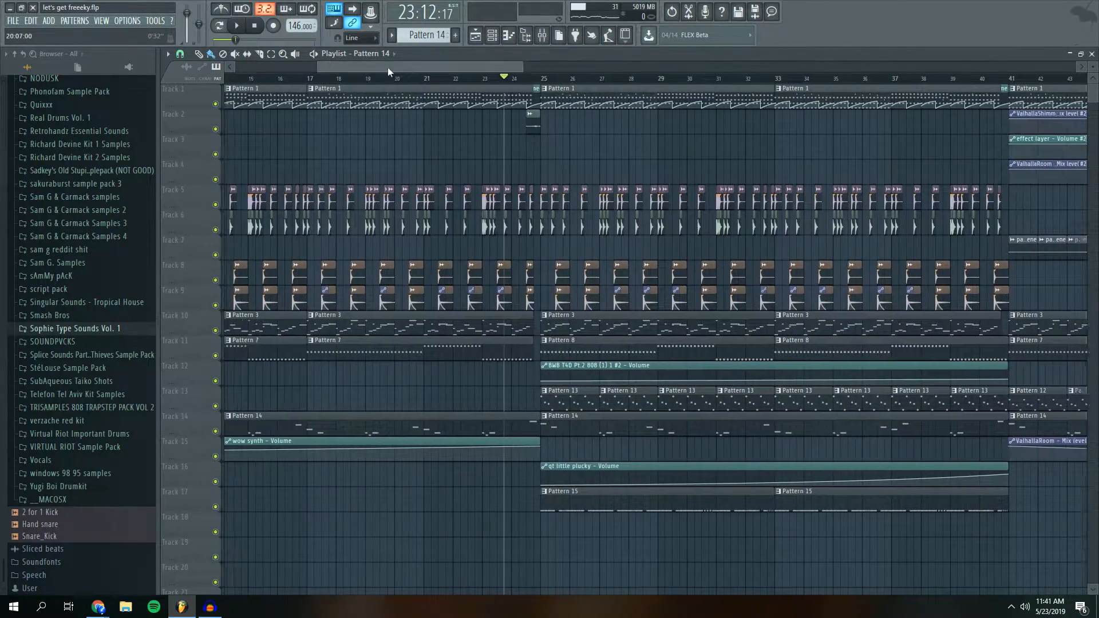
left_click_drag(387, 67, 344, 63)
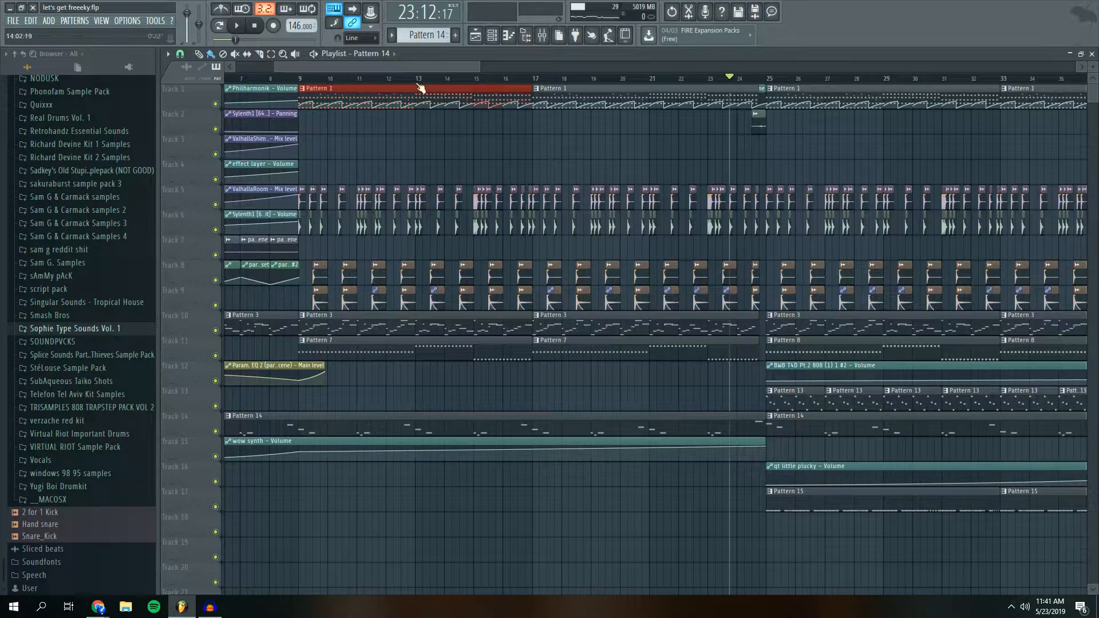
left_click_drag(409, 66, 295, 60)
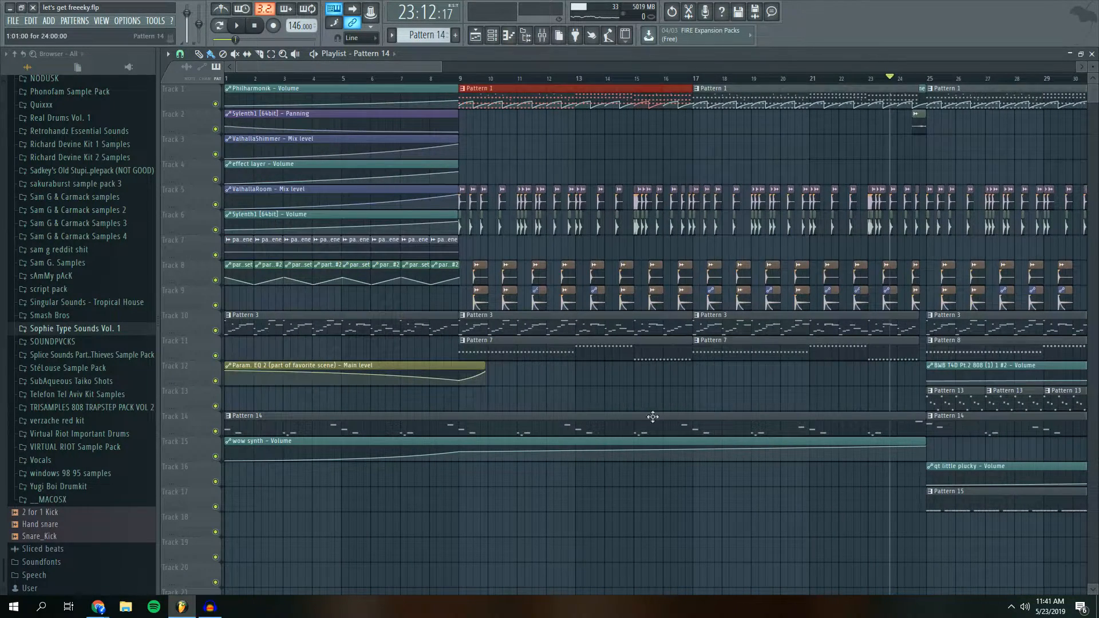
left_click_drag(401, 65, 496, 70)
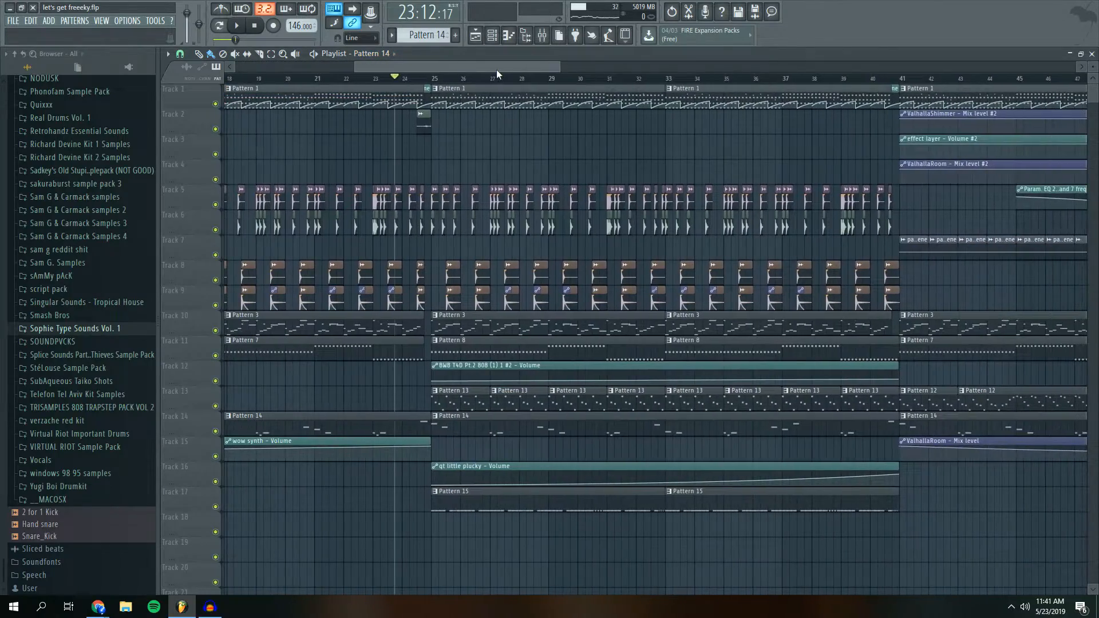
Play the song from late in bar 23 to about bar 27 in the playlist, and stop playback
scroll(494, 78, "down", 4)
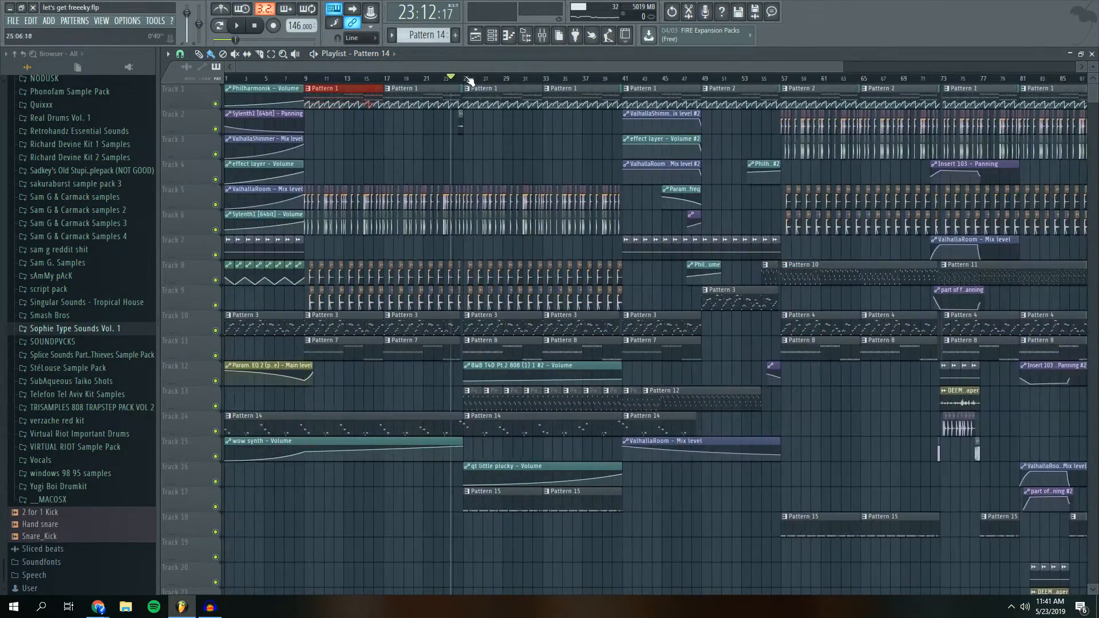
scroll(457, 79, "up", 4)
scroll(458, 80, "up", 4)
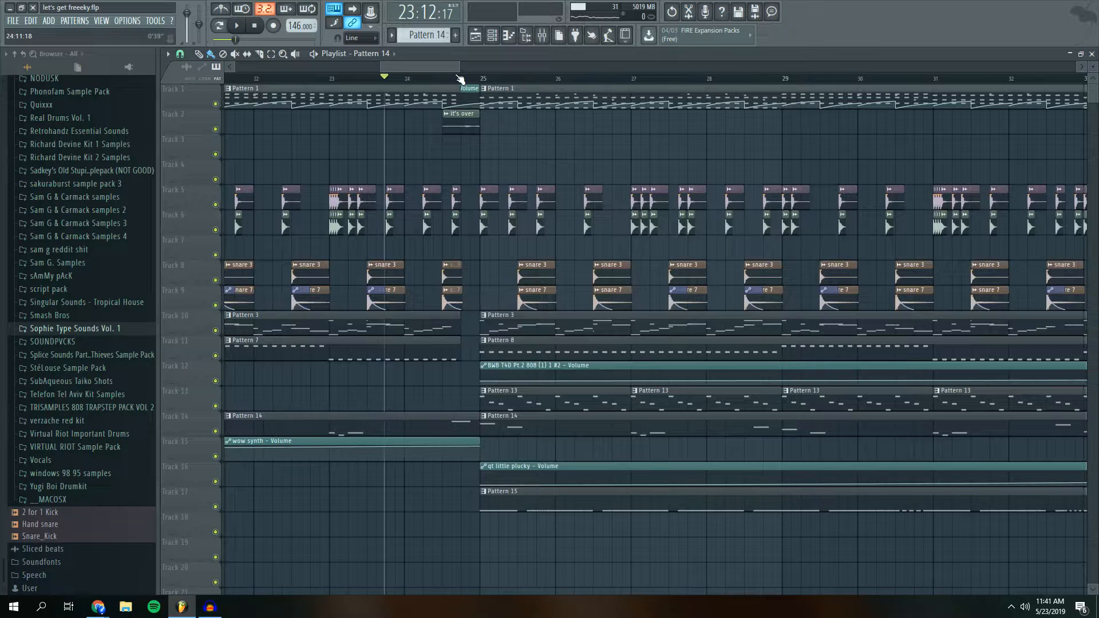
key("space")
key("space")
key("space")
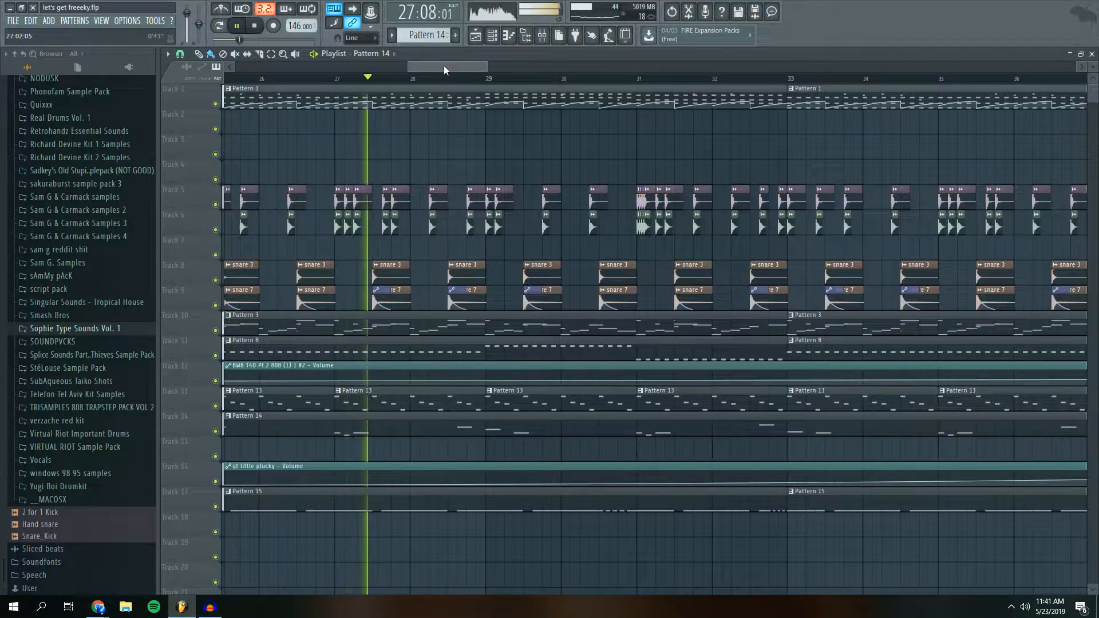
key("space")
Open Pattern 13 from its playlist clip in the piano roll, view its notes, and return to the playlist
scroll(446, 64, "down", 4)
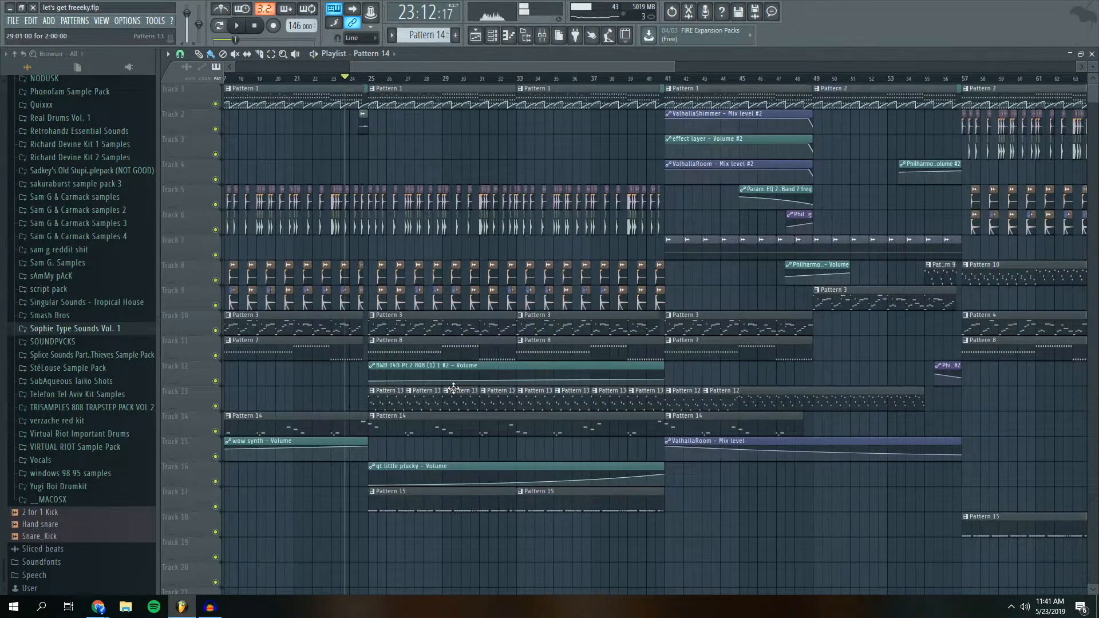
double_click(452, 396)
left_click_drag(339, 177, 309, 177)
scroll(469, 269, "down", 3)
scroll(494, 273, "up", 3)
scroll(434, 179, "down", 2)
left_click_drag(459, 67, 473, 65)
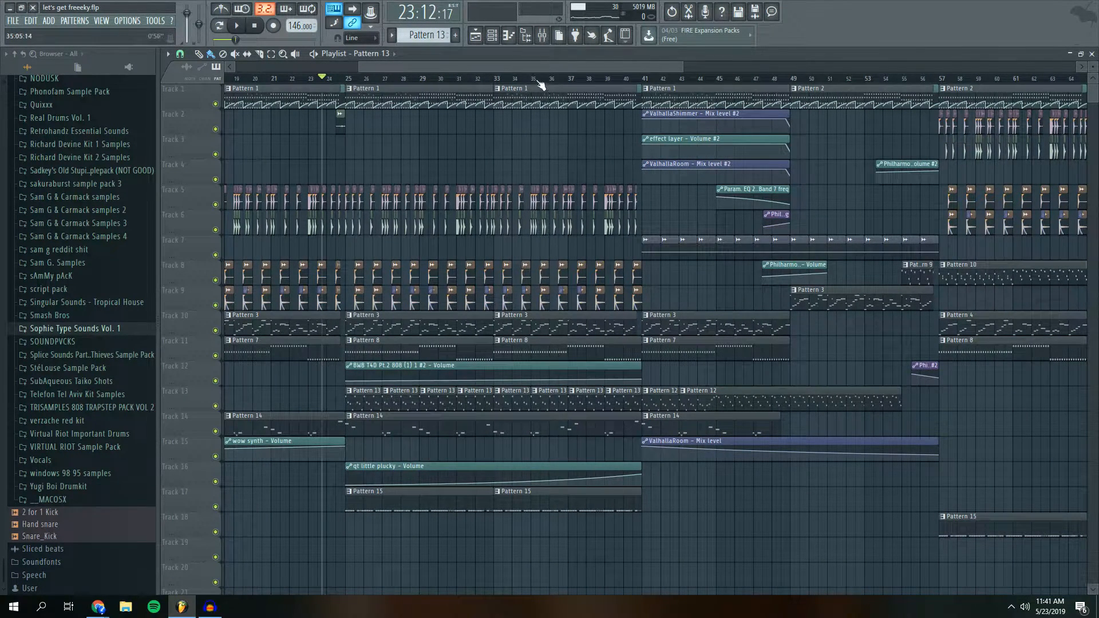
Play the song near the end of the bar 25 section, with the playlist zoomed in on bars 34 to 41
key("space")
mouse_move(548, 67)
left_mouse_down()
mouse_move(559, 68)
mouse_move(545, 69)
left_mouse_up()
scroll(566, 79, "up", 5)
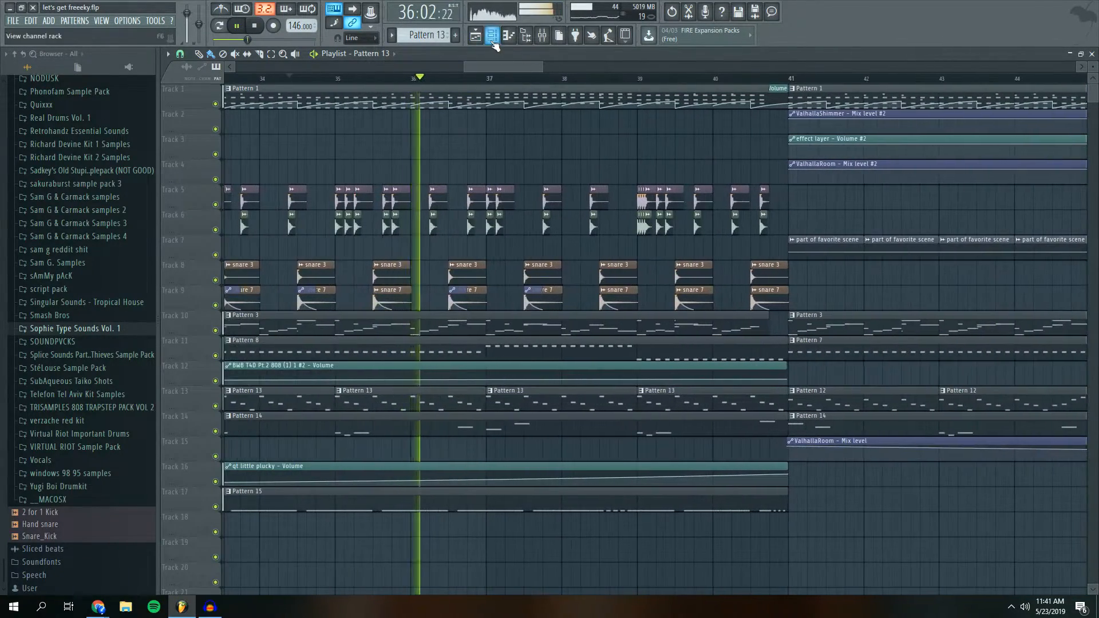
Stop playback, inspect the PoiZone settings of the qt little plucky channel, and close the windows over the playlist
left_click(492, 36)
key("space")
left_click(297, 337)
left_click_drag(619, 219, 377, 189)
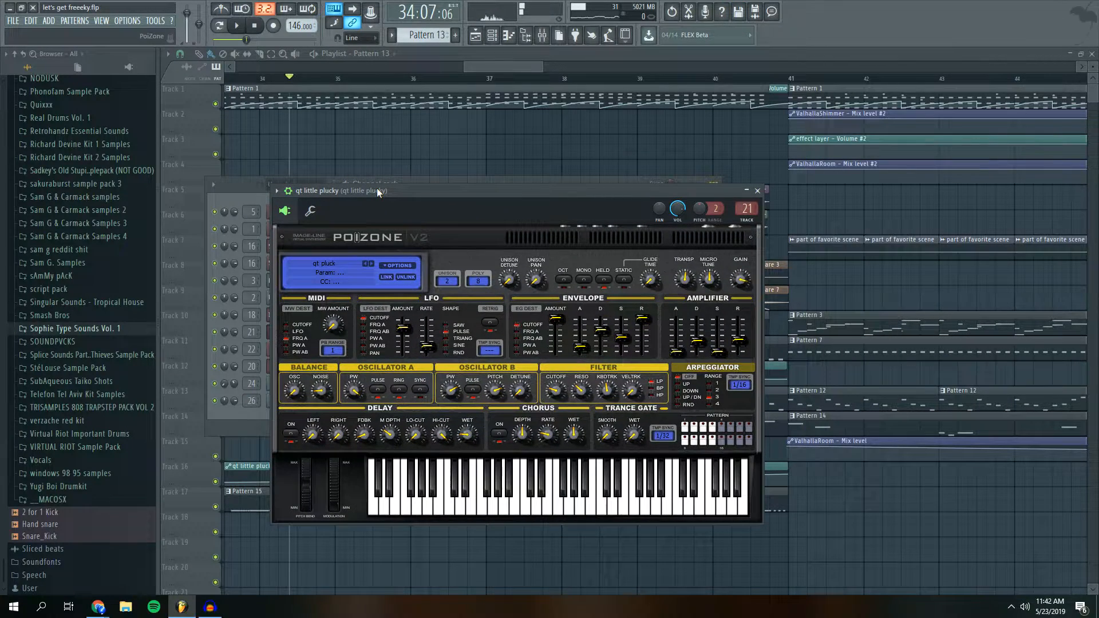
left_click(425, 184)
left_click(438, 61)
left_click(492, 36)
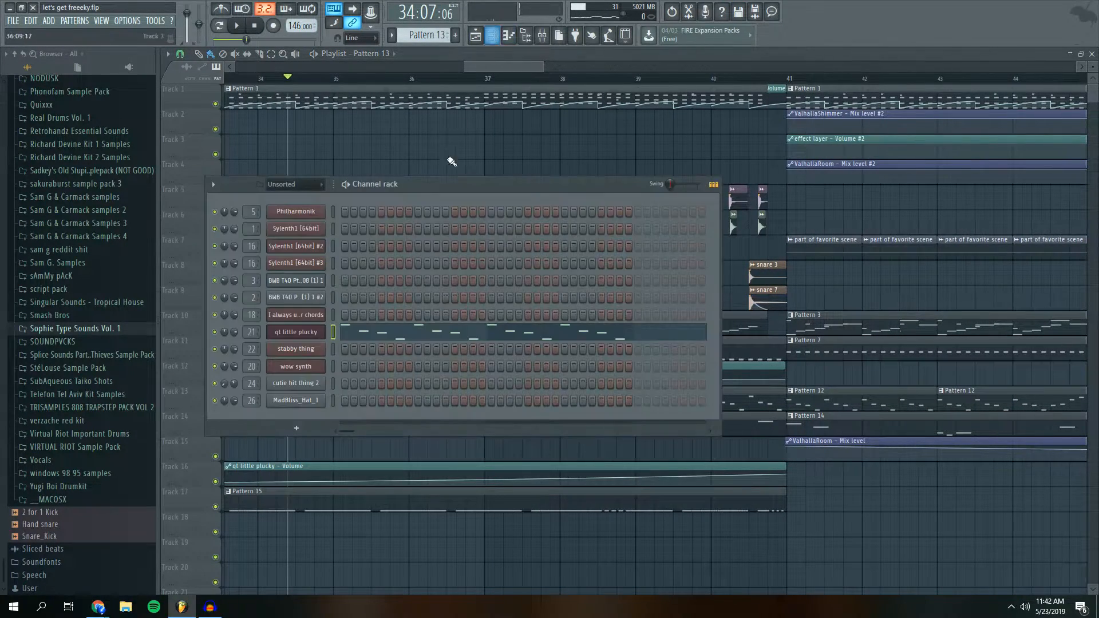
left_click(318, 332)
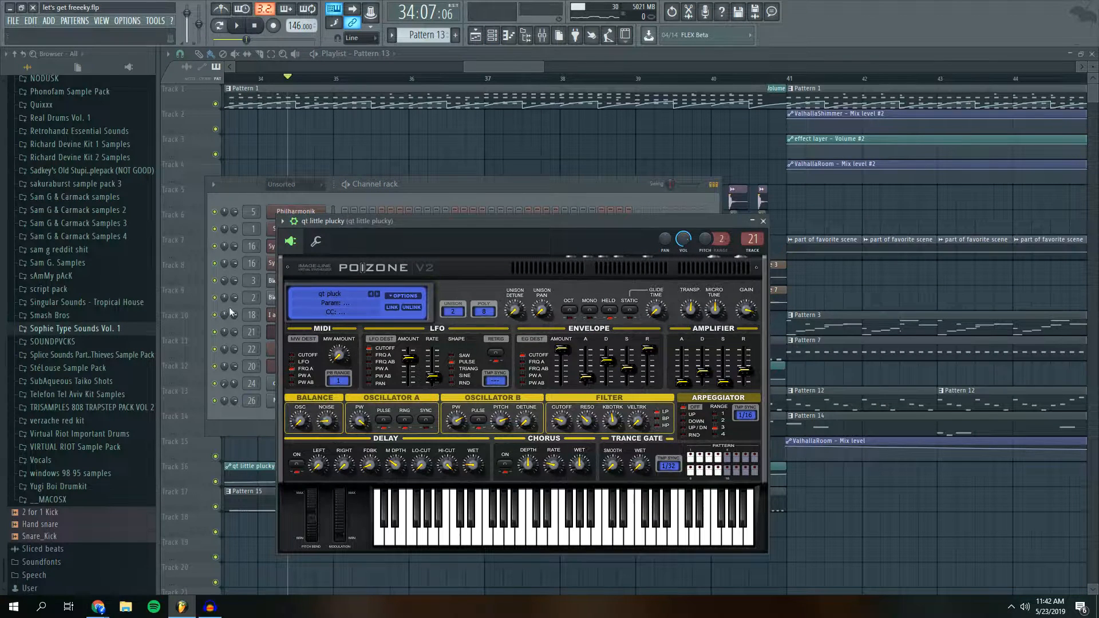
key("F12")
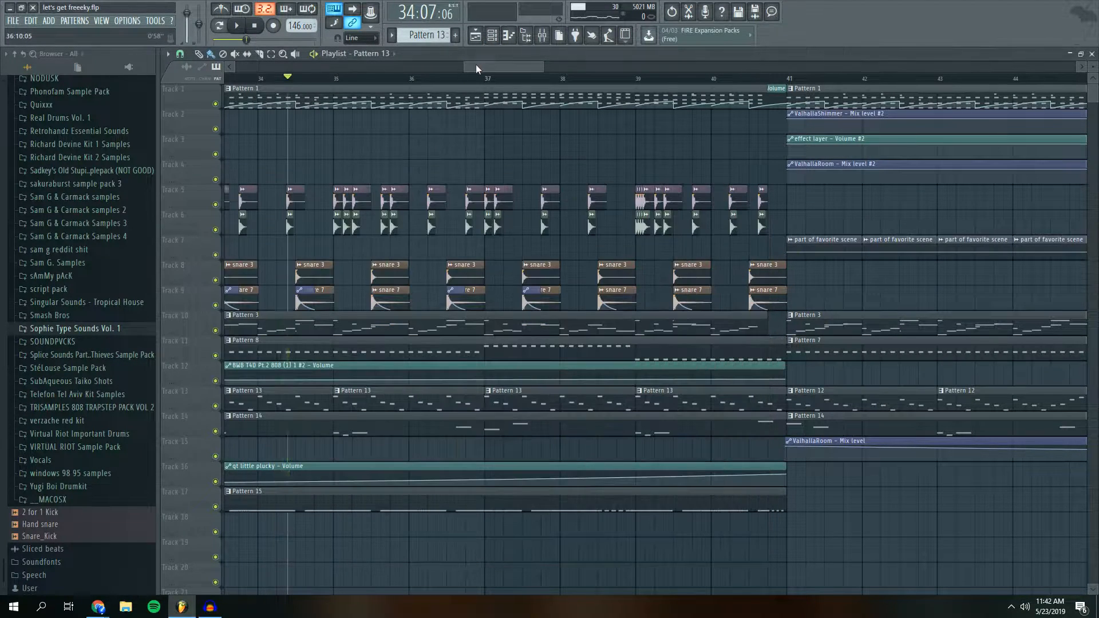
Play the song from bar 34 through the transition at bar 41, and stop playback
key("space")
scroll(472, 85, "down", 5)
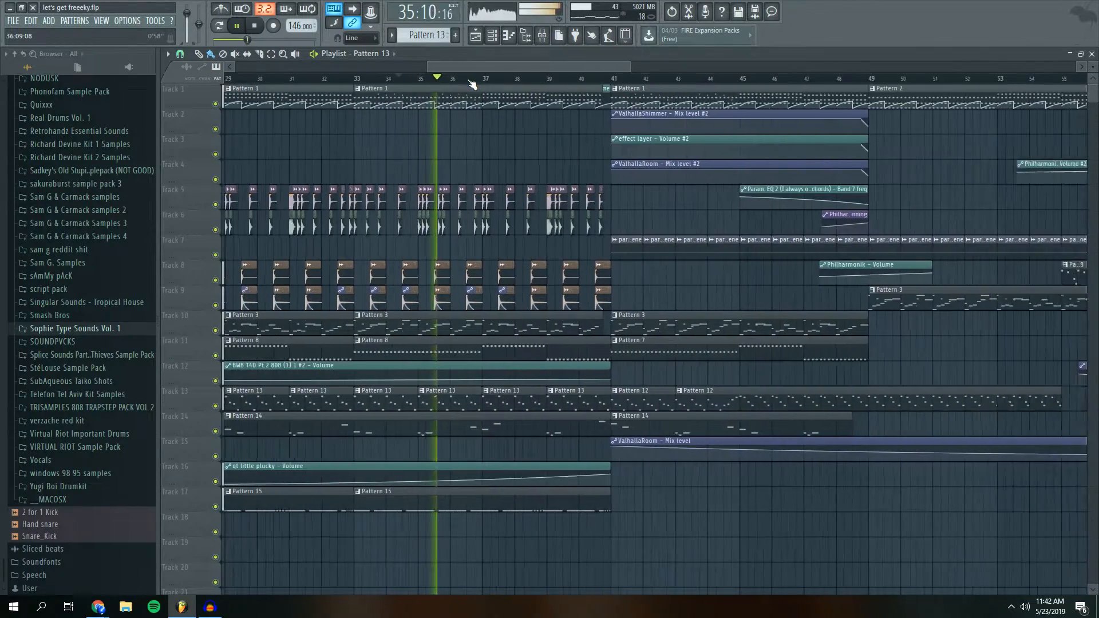
scroll(471, 85, "up", 3)
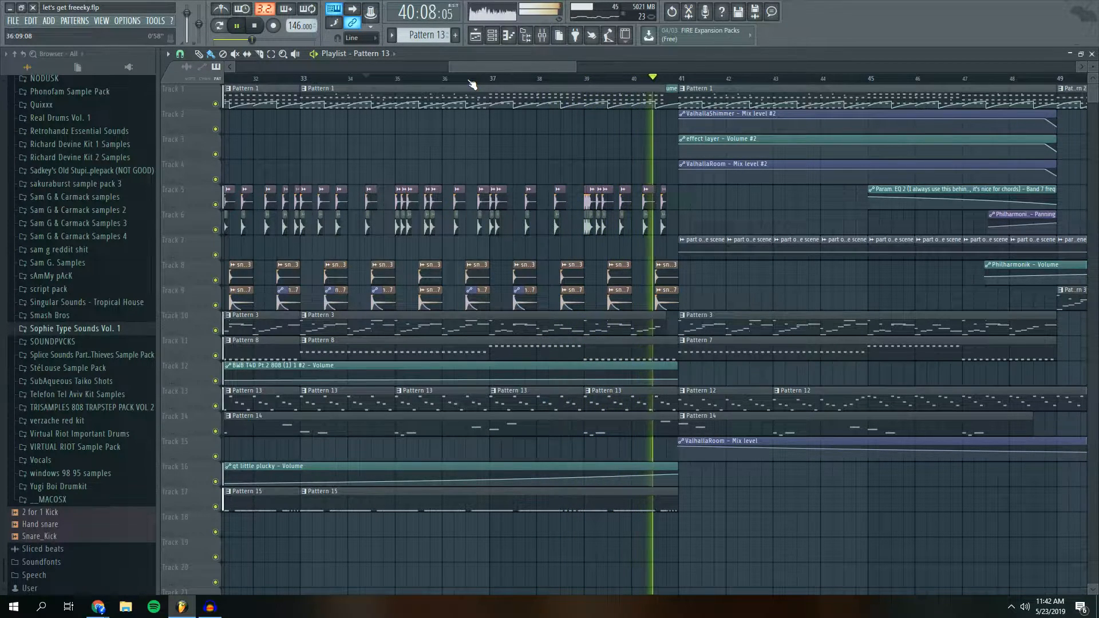
left_click_drag(485, 66, 524, 63)
key("space")
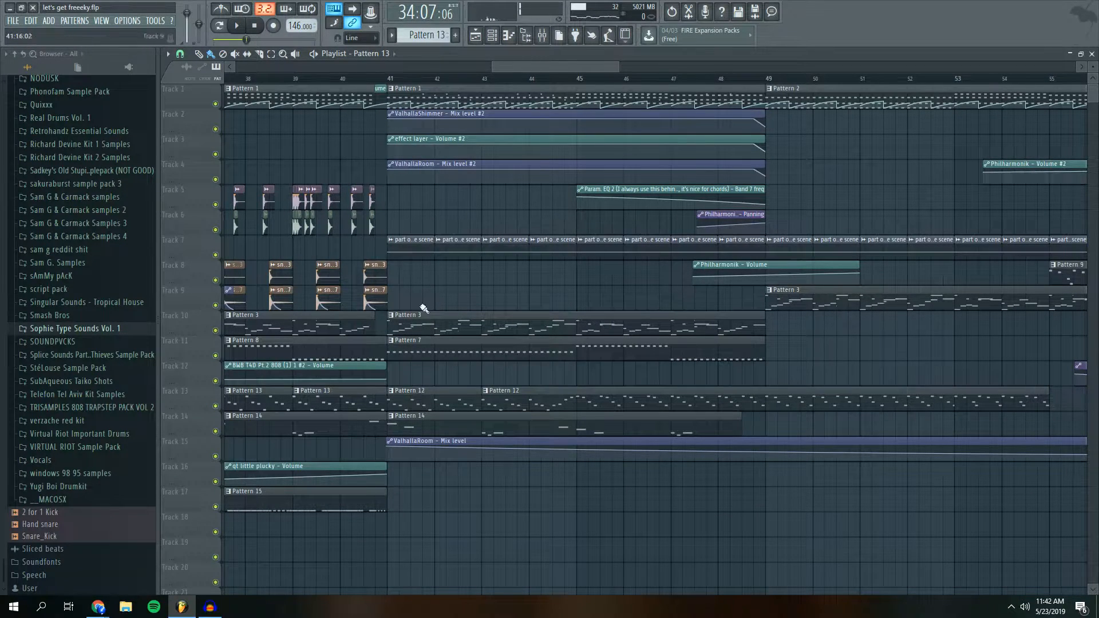
Set the song position just before bar 41, view Pattern 12 in the piano roll, and return to the playlist
left_click_drag(555, 66, 556, 66)
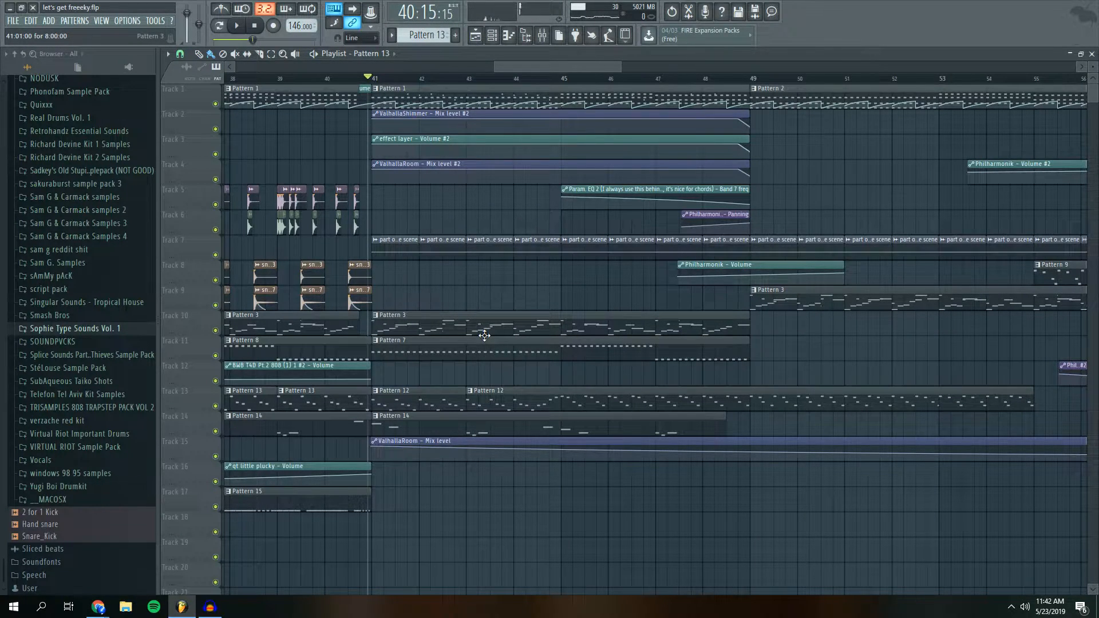
mouse_move(529, 69)
left_mouse_down()
mouse_move(514, 67)
mouse_move(528, 67)
left_mouse_up()
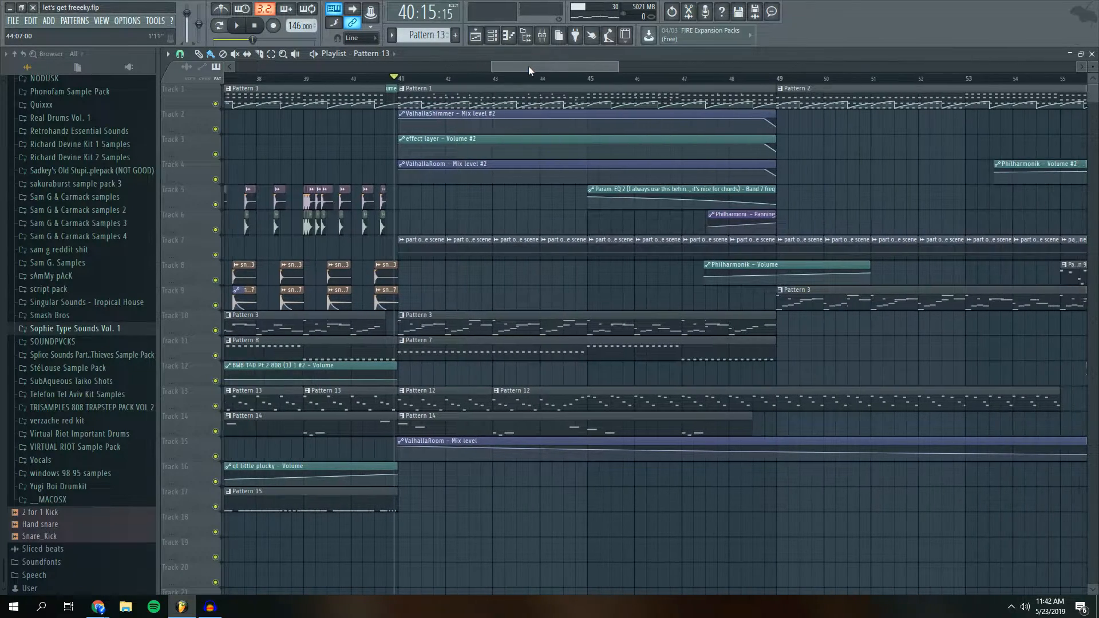
double_click(579, 399)
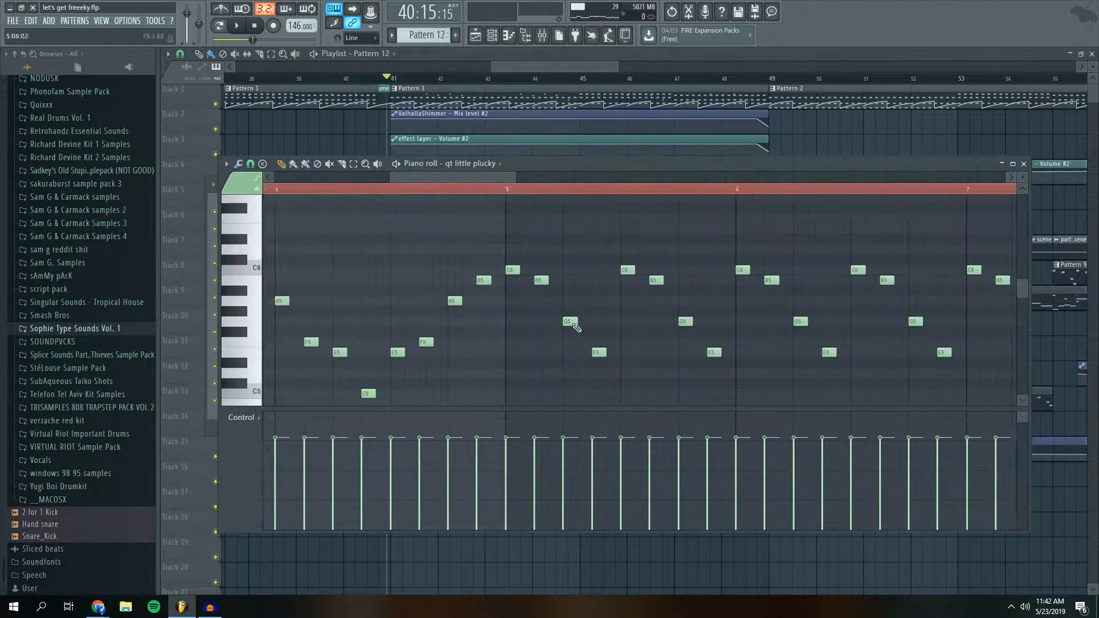
left_click_drag(541, 63, 509, 64)
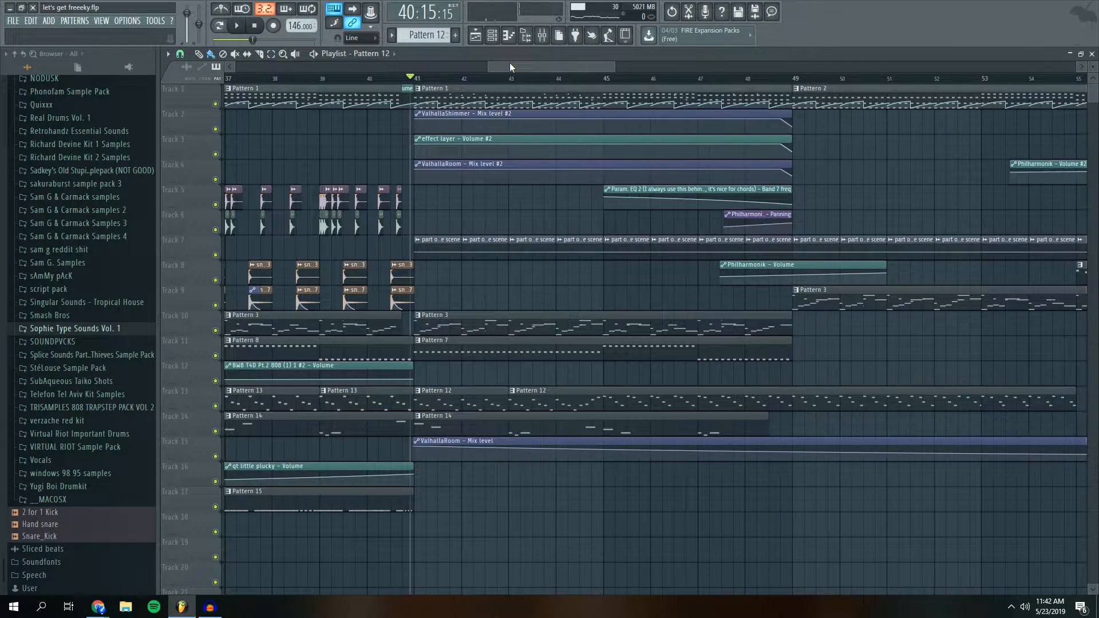
Show the tempo's options, dismiss them unchanged, and look over the arrangement from bar 41 in the playlist
right_click(300, 27)
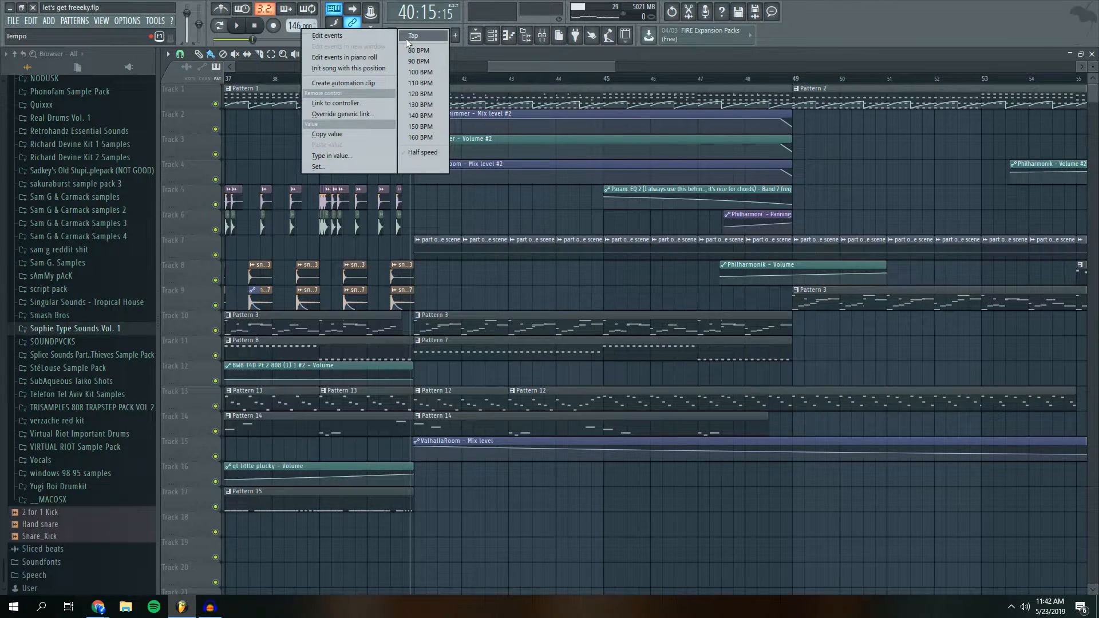
left_click(542, 63)
mouse_move(541, 63)
left_mouse_down()
mouse_move(552, 64)
mouse_move(535, 70)
left_mouse_up()
scroll(548, 79, "down", 4)
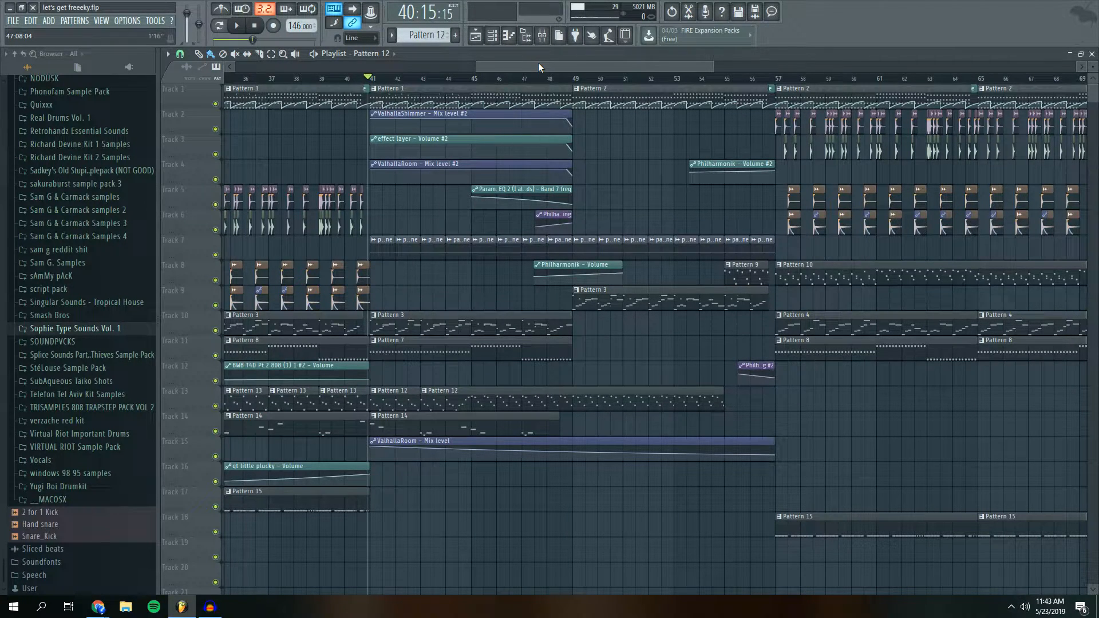
Play the start of the bar 41 section, stop playback, and view the qt little plucky synth from the channel rack
key("space")
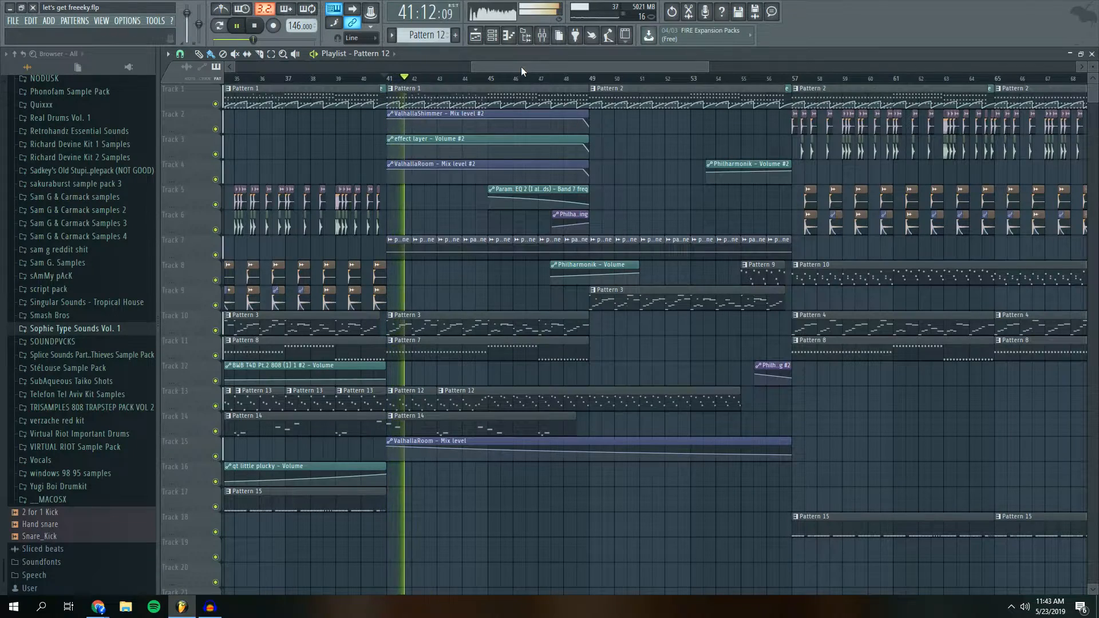
key("space")
key("F6")
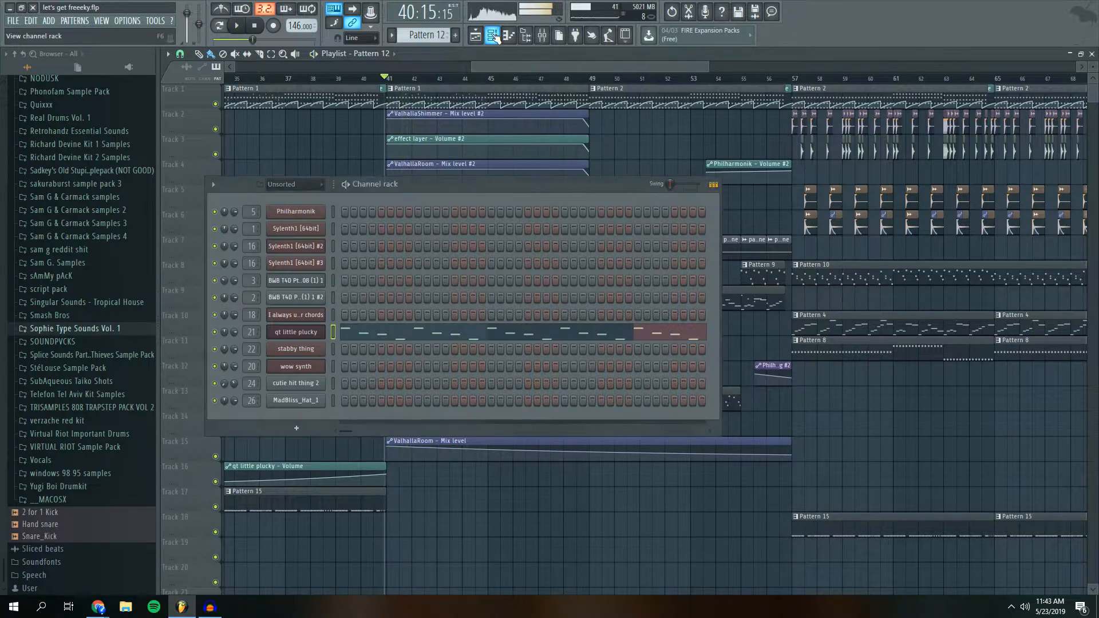
left_click(309, 333)
left_click_drag(516, 220, 631, 209)
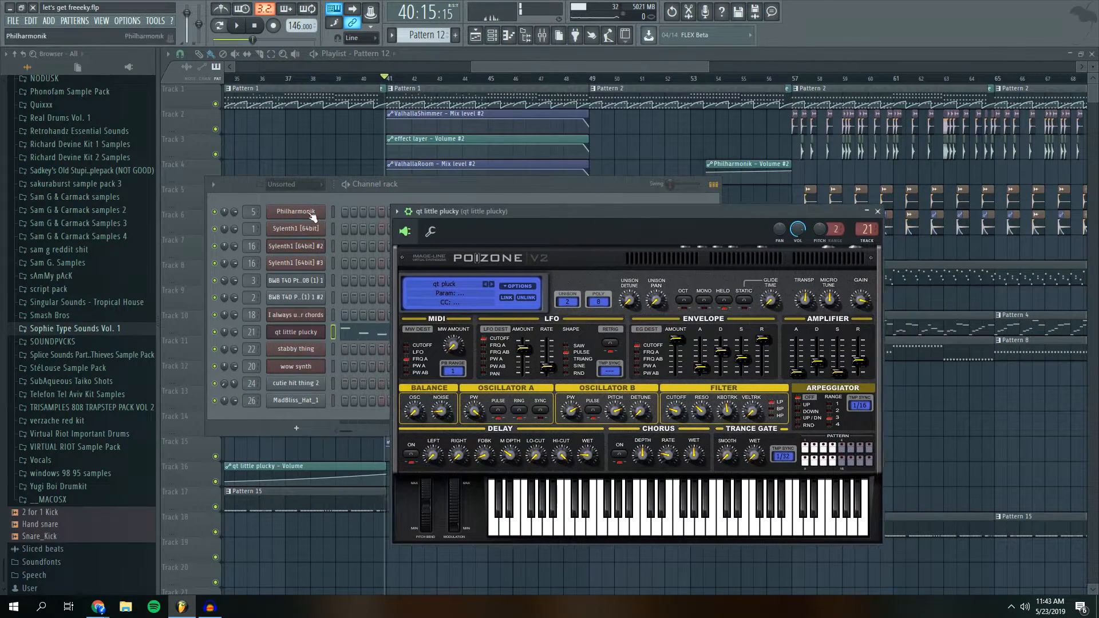
left_click_drag(539, 212, 379, 255)
Return to the playlist and examine the clips and automation of the section starting at bar 41
left_click_drag(498, 66, 482, 66)
scroll(470, 81, "up", 3)
scroll(472, 83, "up", 4)
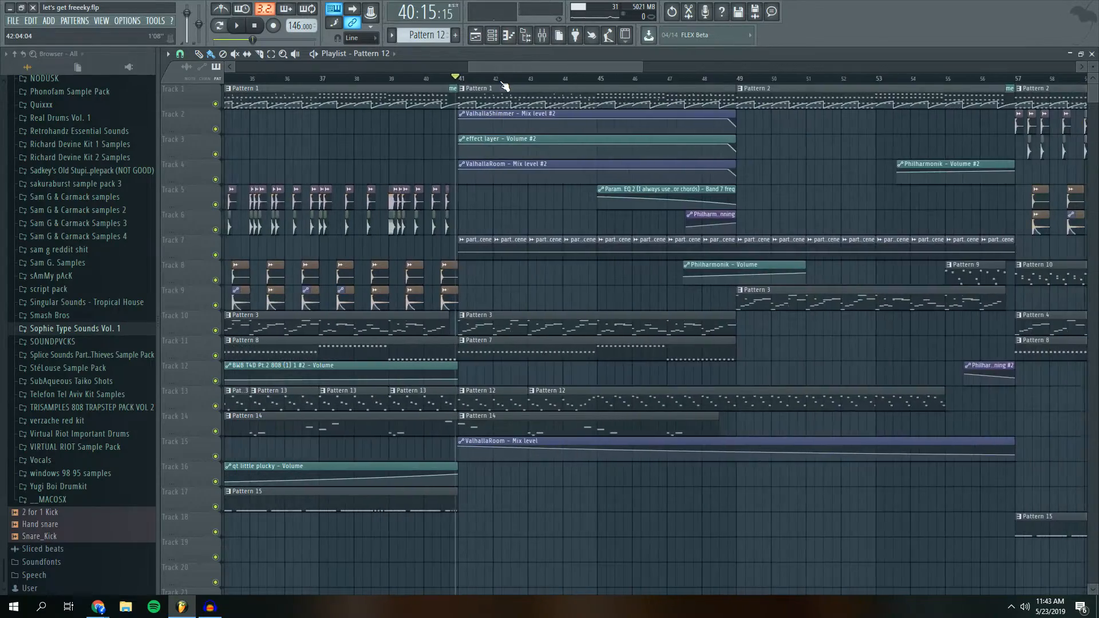
scroll(504, 86, "down", 5)
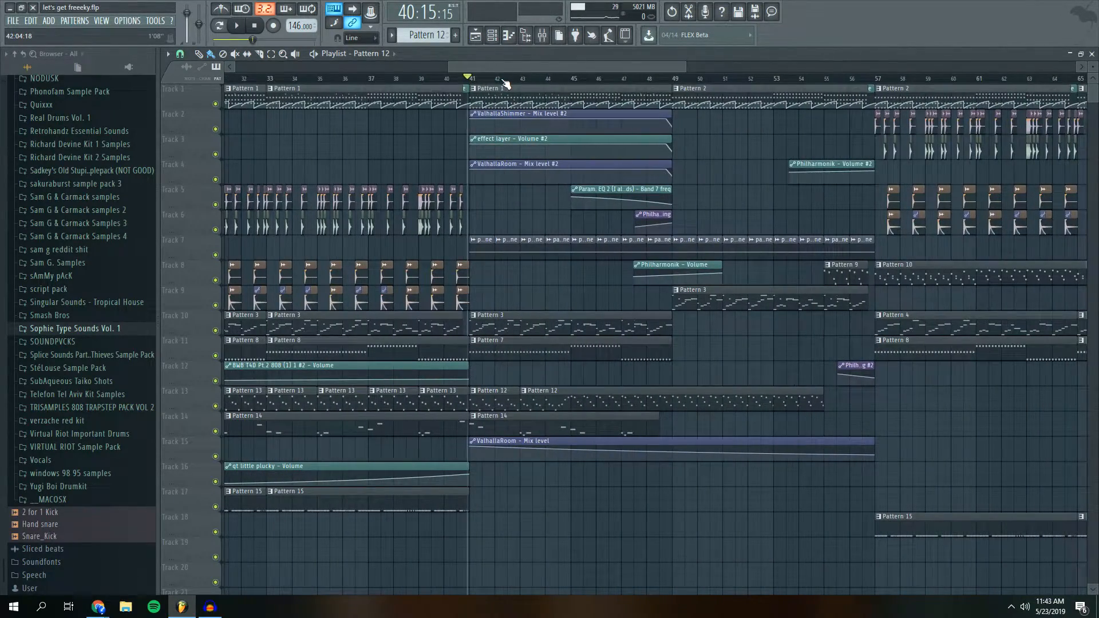
scroll(505, 84, "up", 3)
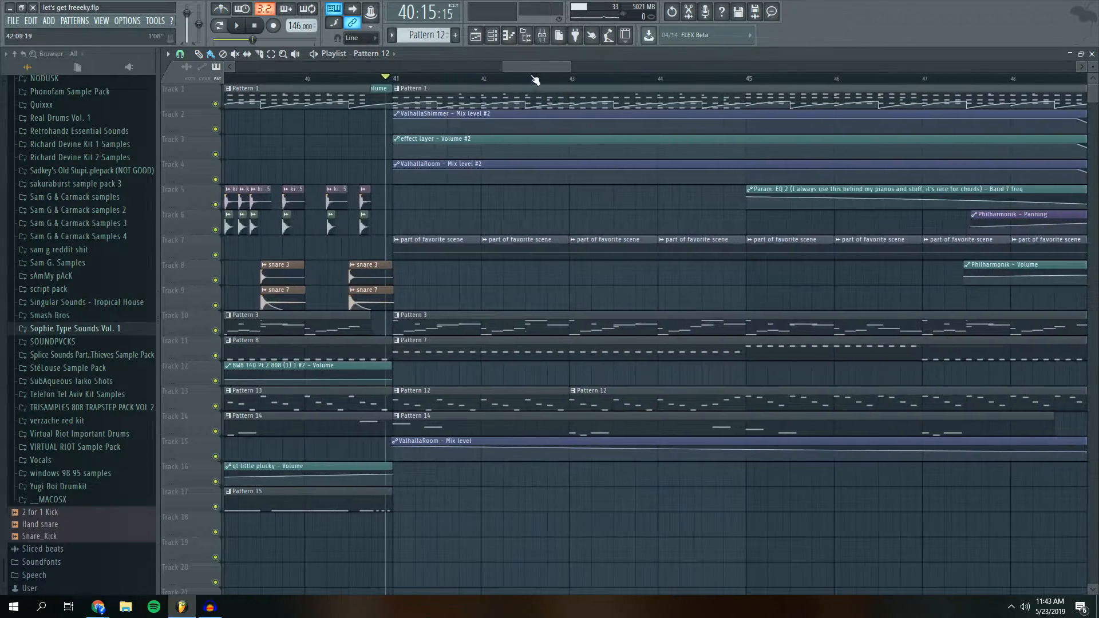
left_click(492, 35)
mouse_move(525, 65)
left_mouse_down()
mouse_move(545, 65)
mouse_move(524, 67)
left_mouse_up()
scroll(537, 79, "down", 5)
Replay the song from just before bar 41, and stop it so the position returns to the start
key("space")
key("space")
key("space")
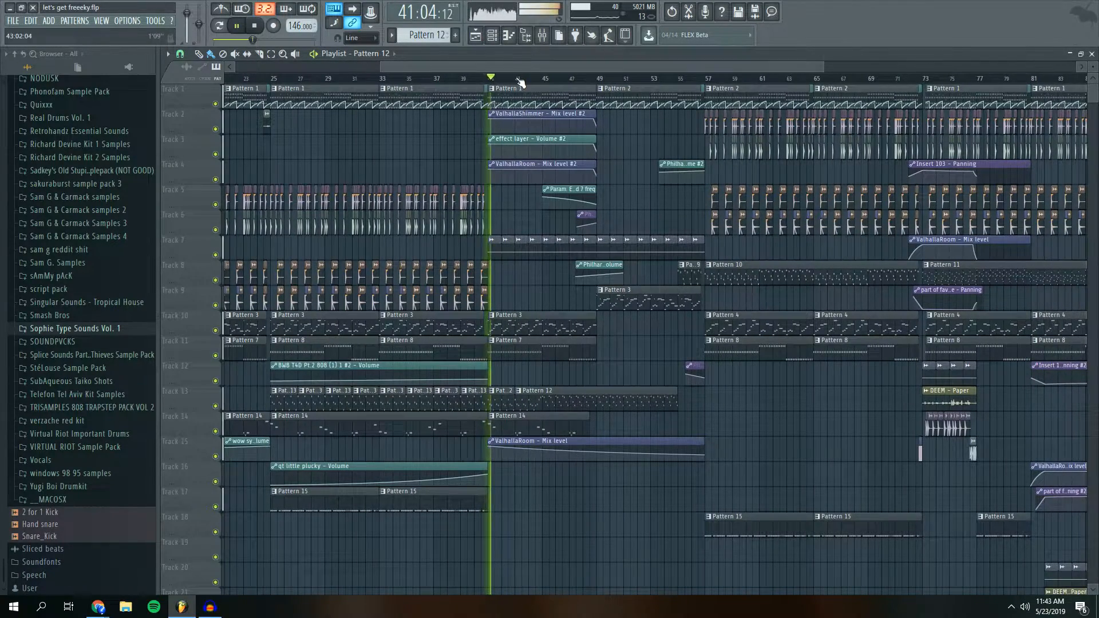
scroll(521, 80, "up", 4)
left_click(254, 26)
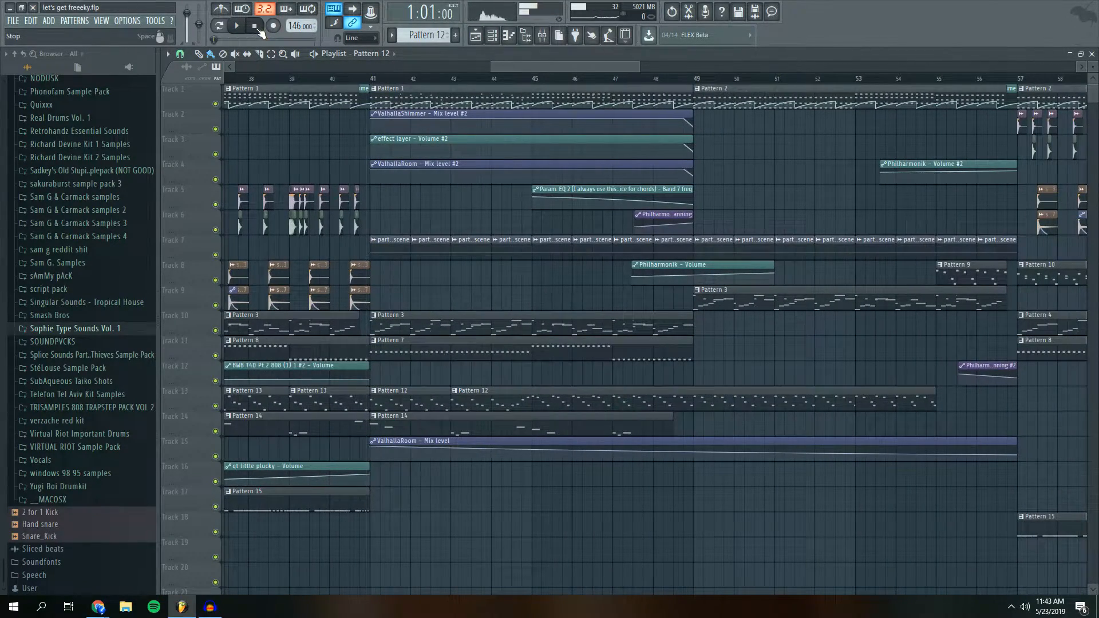
Set the song position at bar 49, open Pattern 12 in the piano roll, and view its closing bars
left_click_drag(516, 65, 538, 65)
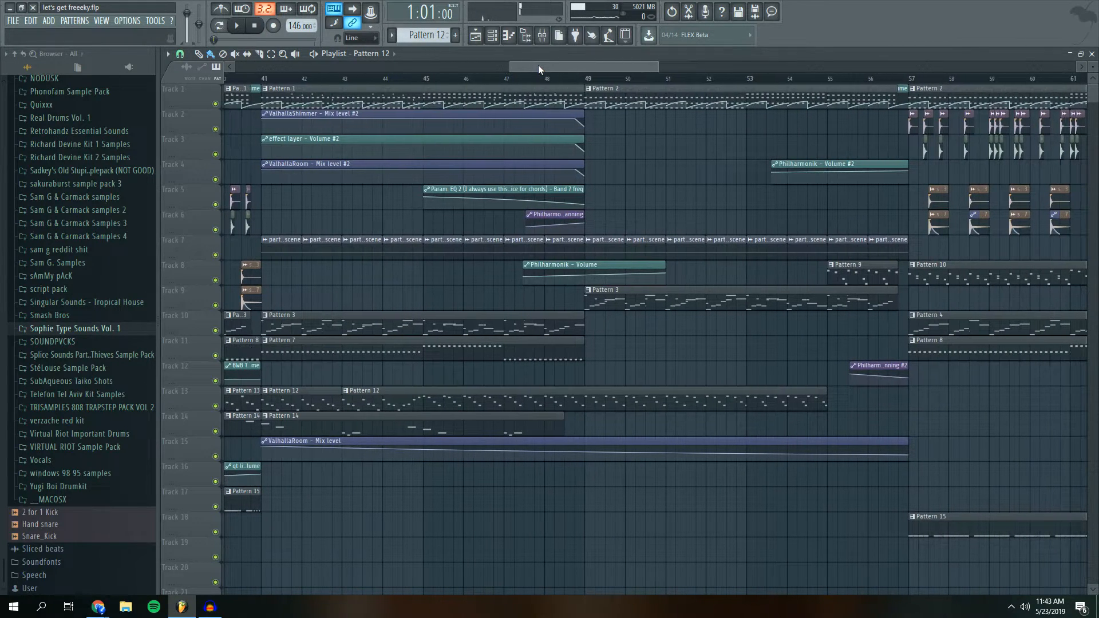
left_click_drag(457, 77, 690, 66)
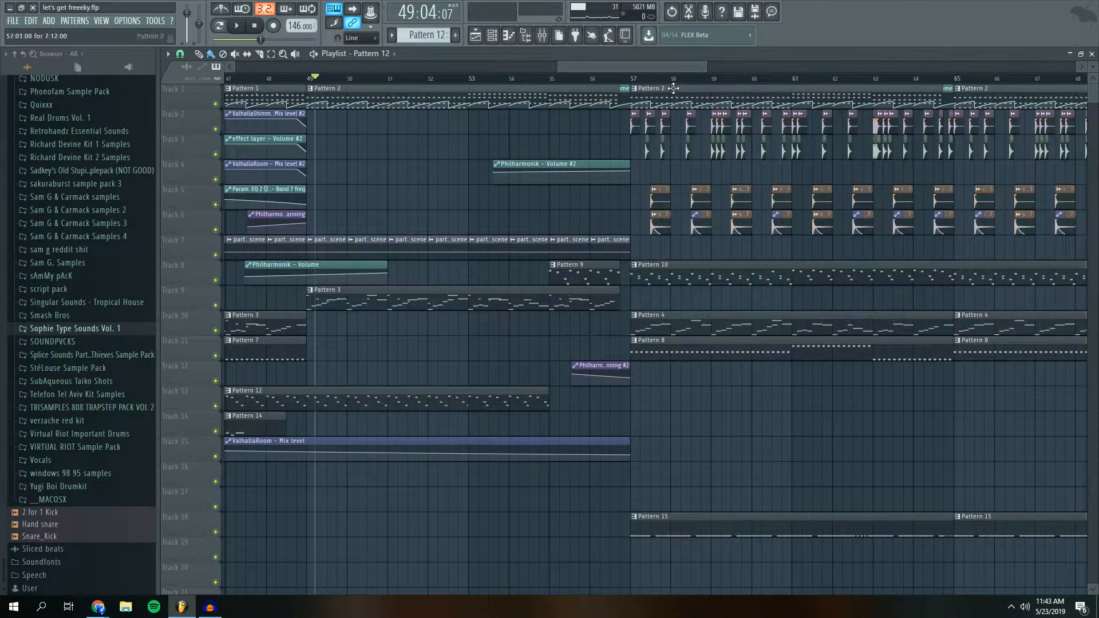
double_click(518, 393)
scroll(675, 192, "down", 3)
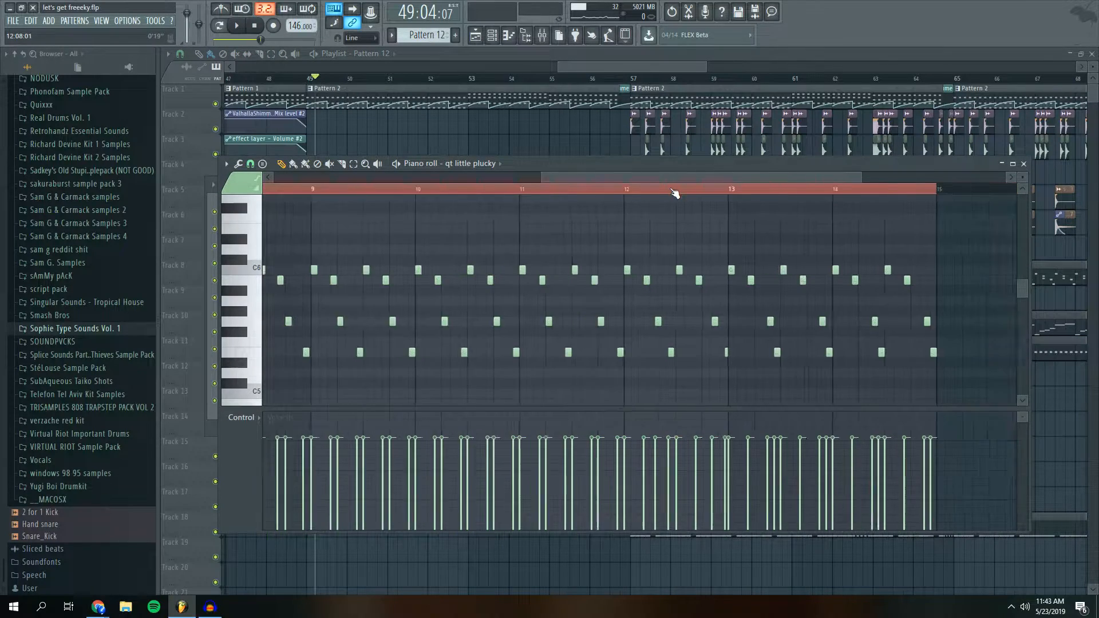
Return to the playlist and play the song from around bar 48, restarting playback to hear the section again
left_click_drag(610, 66, 596, 65)
left_click(584, 79)
key("space")
key("space")
left_click(450, 78)
key("space")
left_click(375, 78)
mouse_move(565, 68)
left_mouse_down()
mouse_move(552, 67)
mouse_move(575, 67)
mouse_move(563, 67)
left_mouse_up()
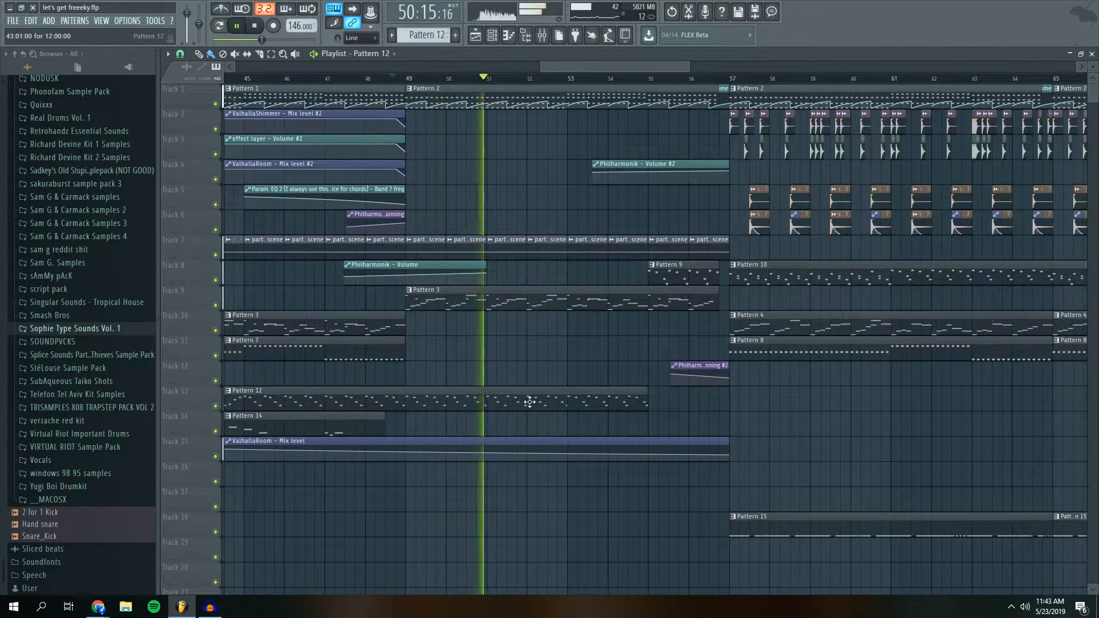
Follow the last notes of Pattern 12 in the qt little plucky piano roll during playback, and stop playback
key("F7")
mouse_move(728, 179)
left_mouse_down()
mouse_move(604, 173)
mouse_move(750, 176)
left_mouse_up()
scroll(613, 193, "up", 3)
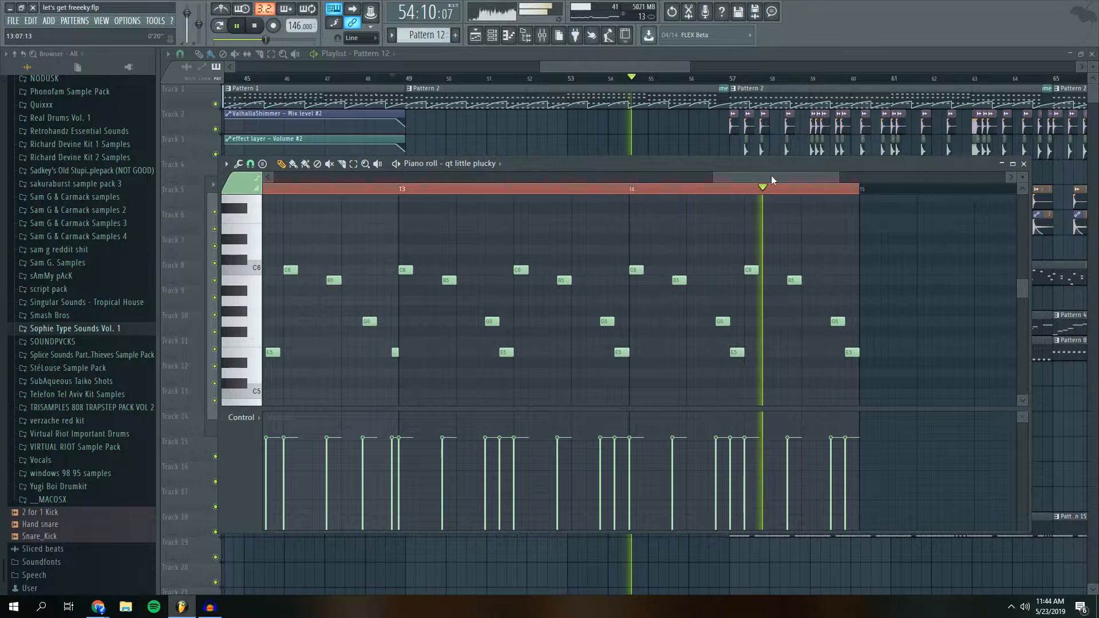
key("space")
Play the song again from around bar 48 while following Pattern 12's notes in bars 10 to 14 of the piano roll
left_click_drag(748, 176, 616, 174)
key("space")
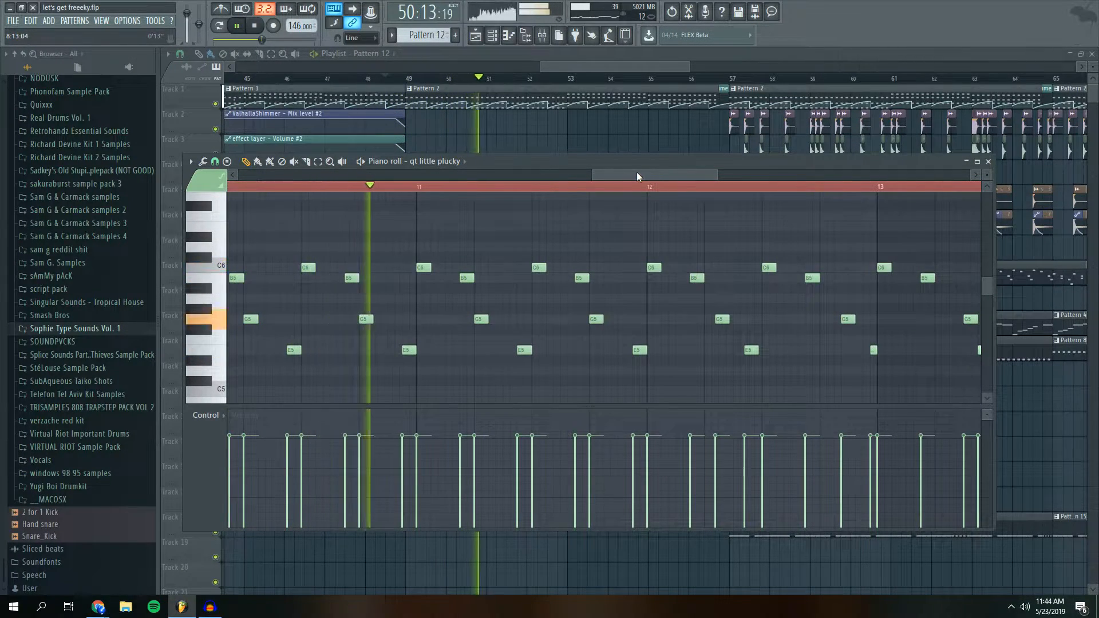
left_click_drag(636, 173, 659, 173)
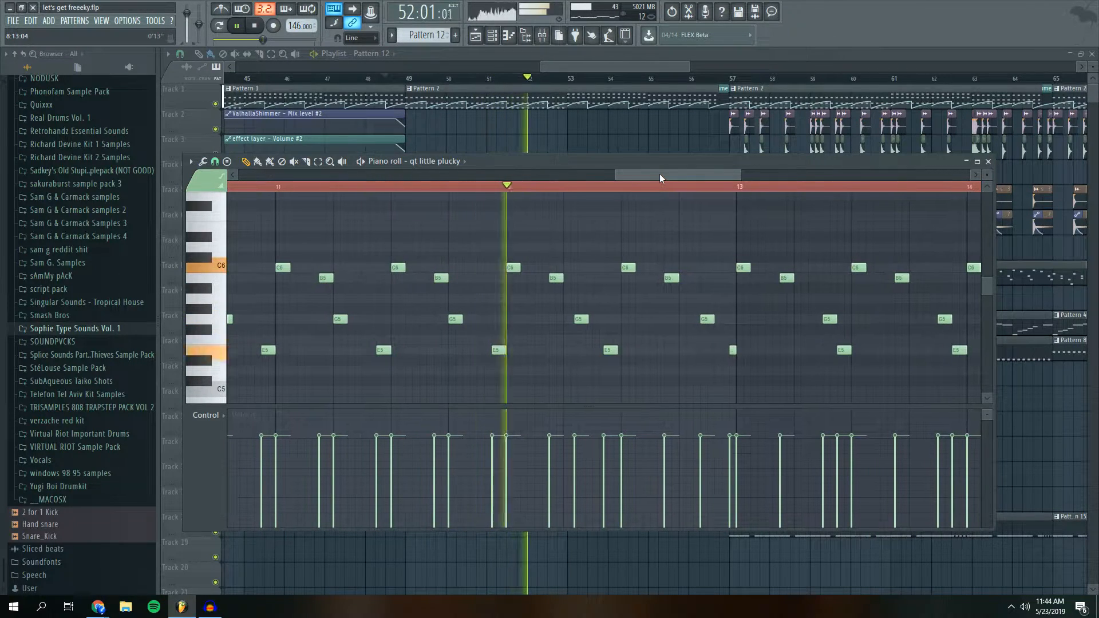
Play back the closing bars of Pattern 12's qt little plucky melody in the piano roll, from around bar 12
key("space")
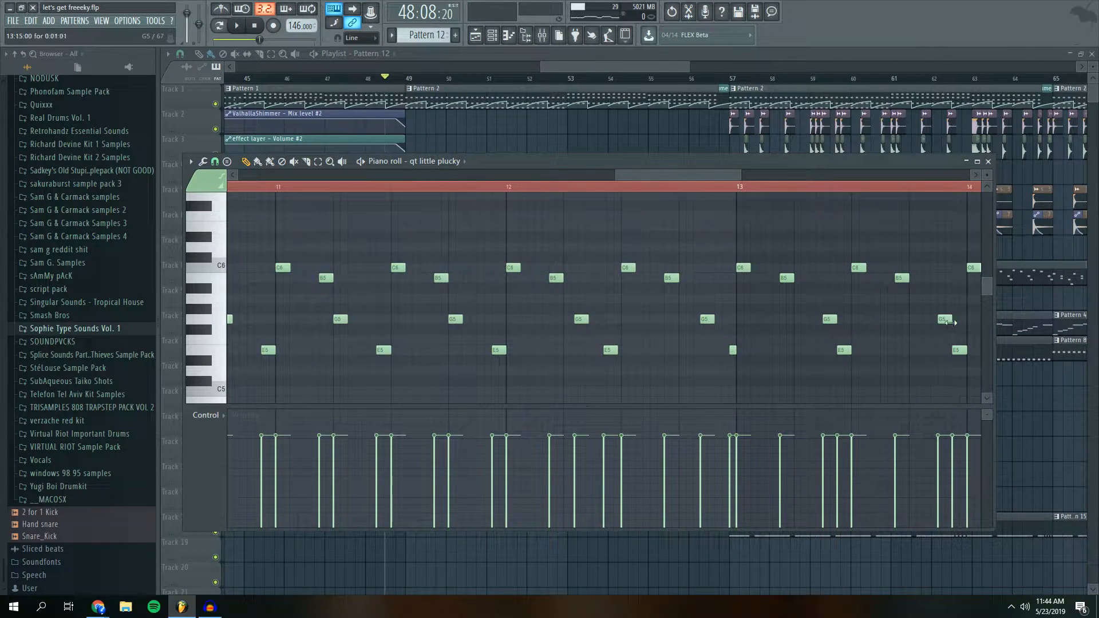
mouse_move(702, 174)
left_mouse_down()
mouse_move(734, 174)
mouse_move(696, 174)
mouse_move(707, 176)
left_mouse_up()
left_click(515, 186)
key("space")
key("space")
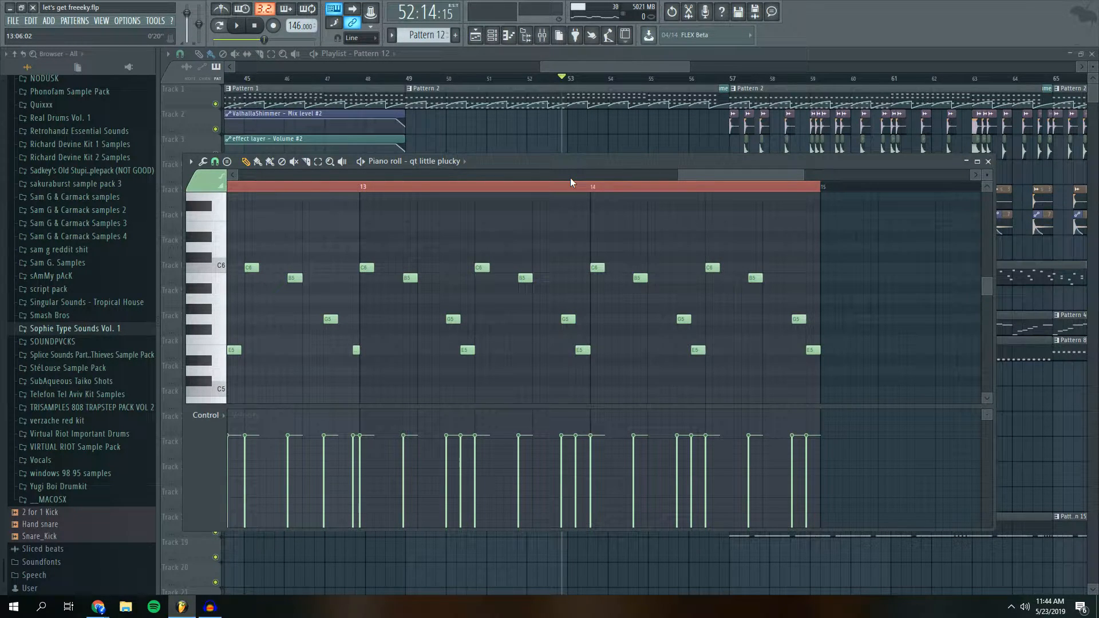
left_click_drag(713, 174, 699, 172)
key("space")
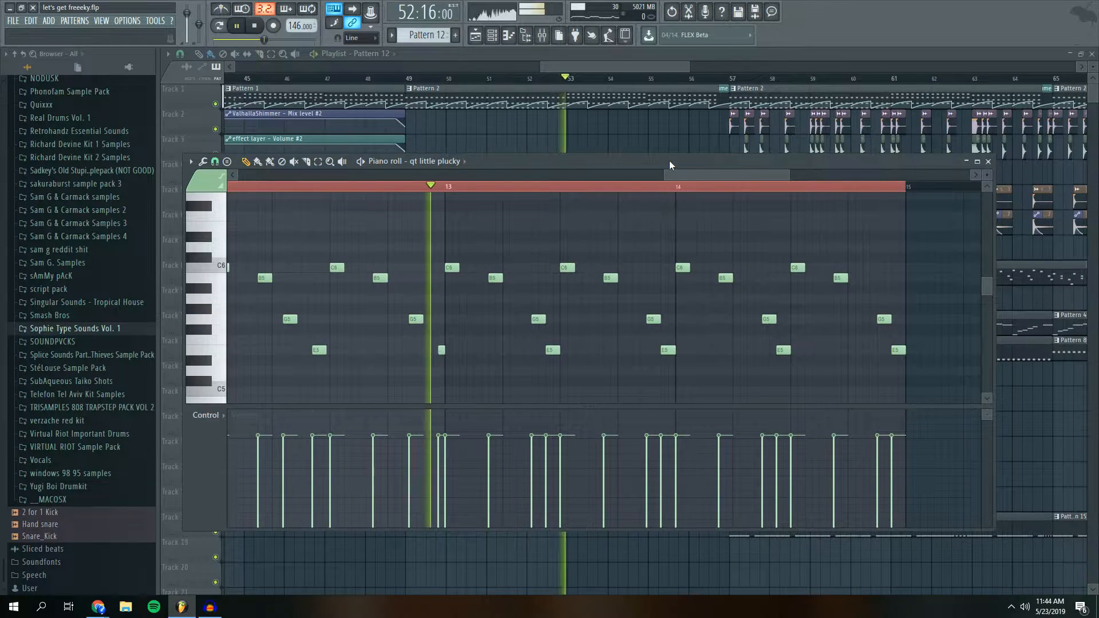
left_click_drag(695, 174, 715, 175)
Listen to the arrangement up to the drop, stop playback and place the playhead just before bar 57
left_click_drag(620, 67, 640, 67)
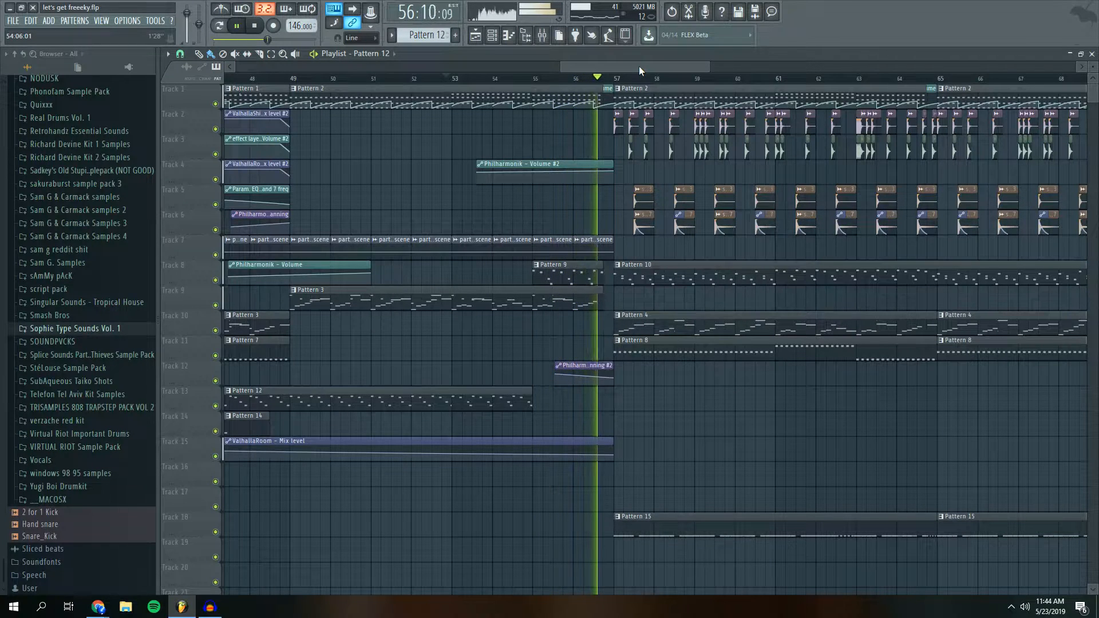
left_click_drag(639, 66, 655, 67)
key("space")
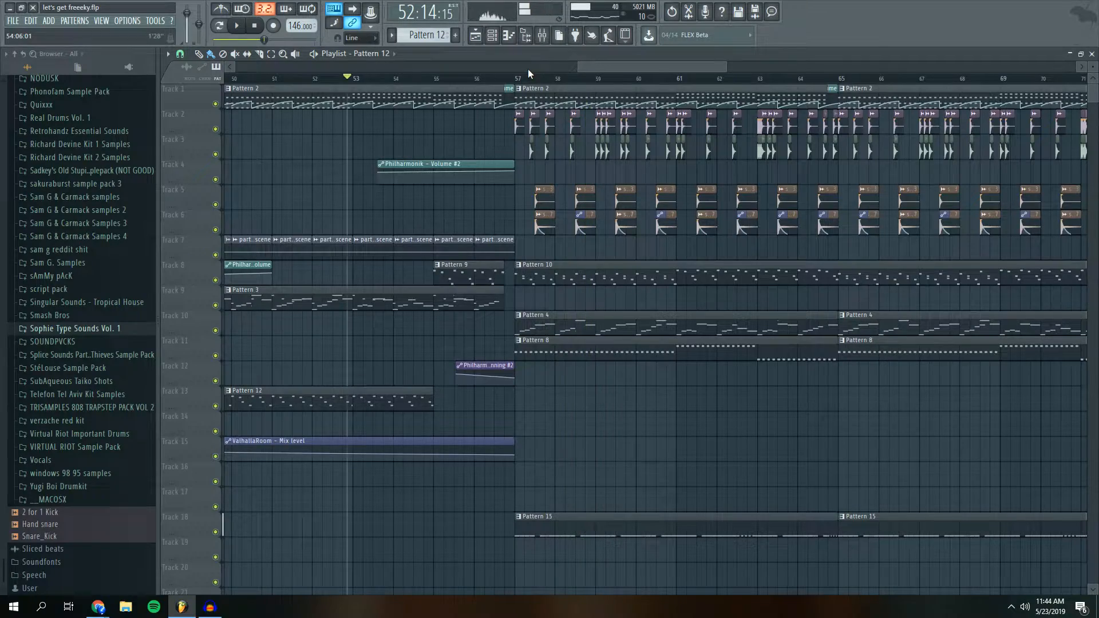
scroll(619, 82, "down", 4)
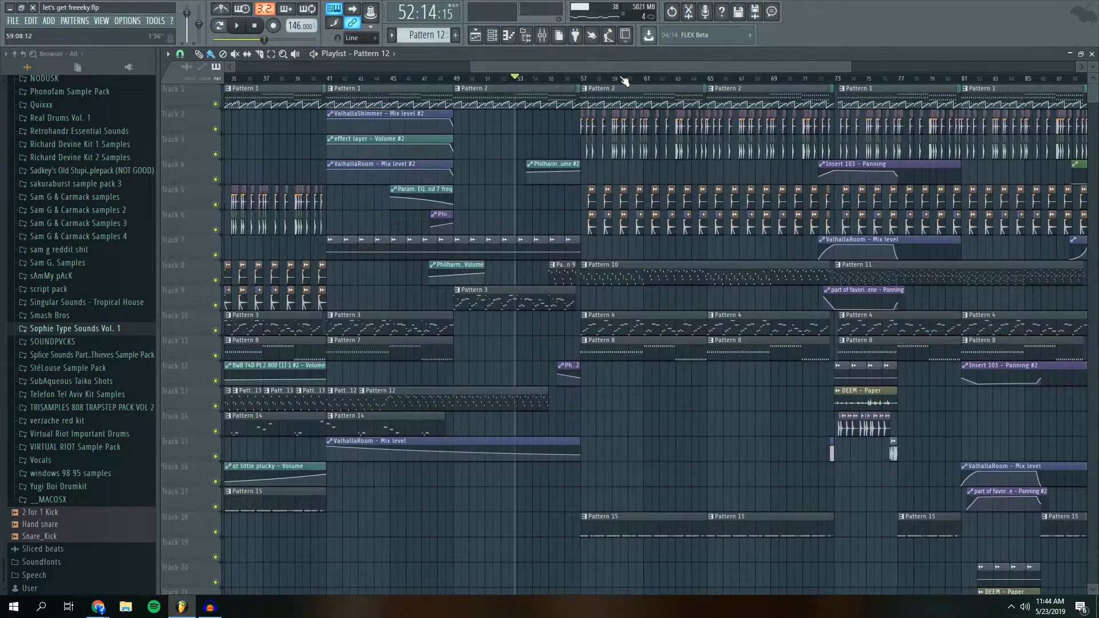
scroll(618, 82, "up", 4)
left_click_drag(537, 78, 527, 81)
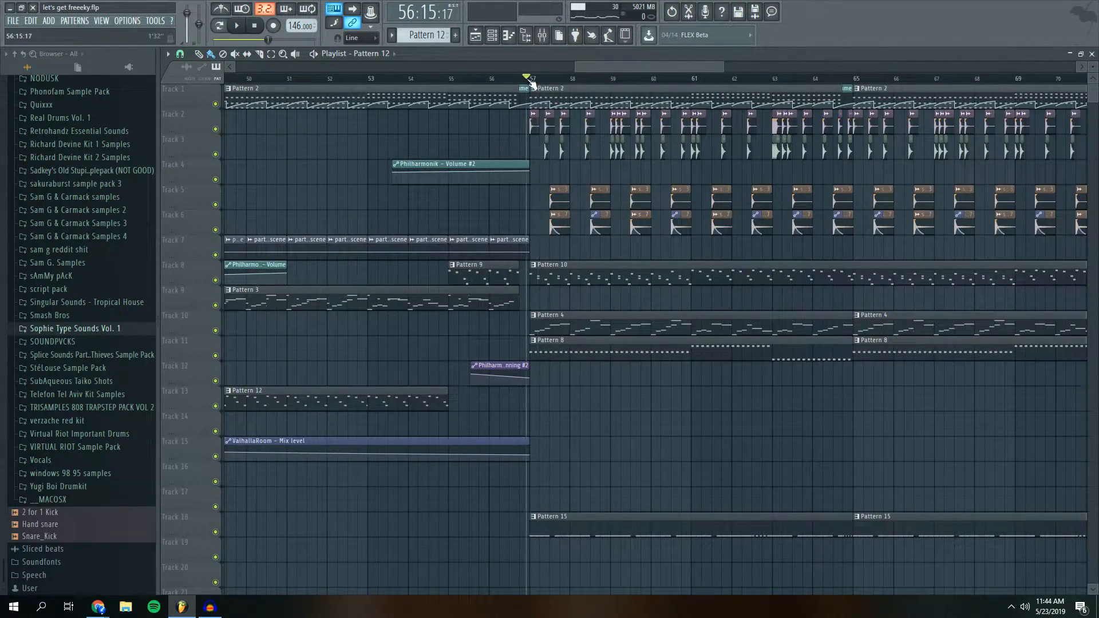
left_click_drag(592, 65, 596, 66)
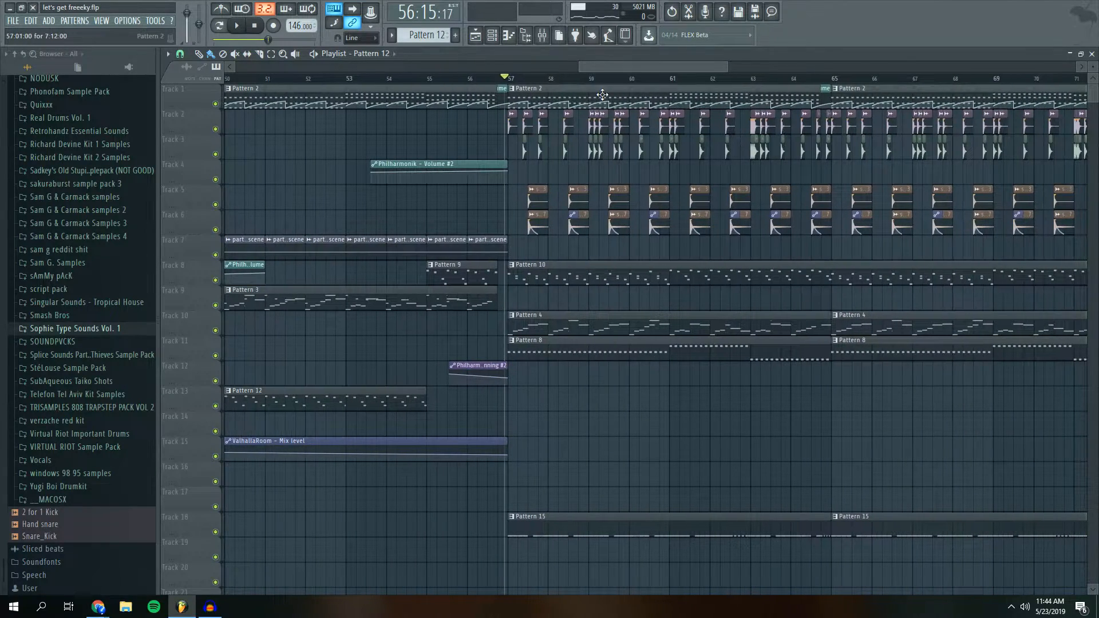
Open Pattern 2 at bar 57 and check its channels in the channel rack
double_click(539, 102)
left_click(492, 36)
left_click_drag(602, 65, 611, 67)
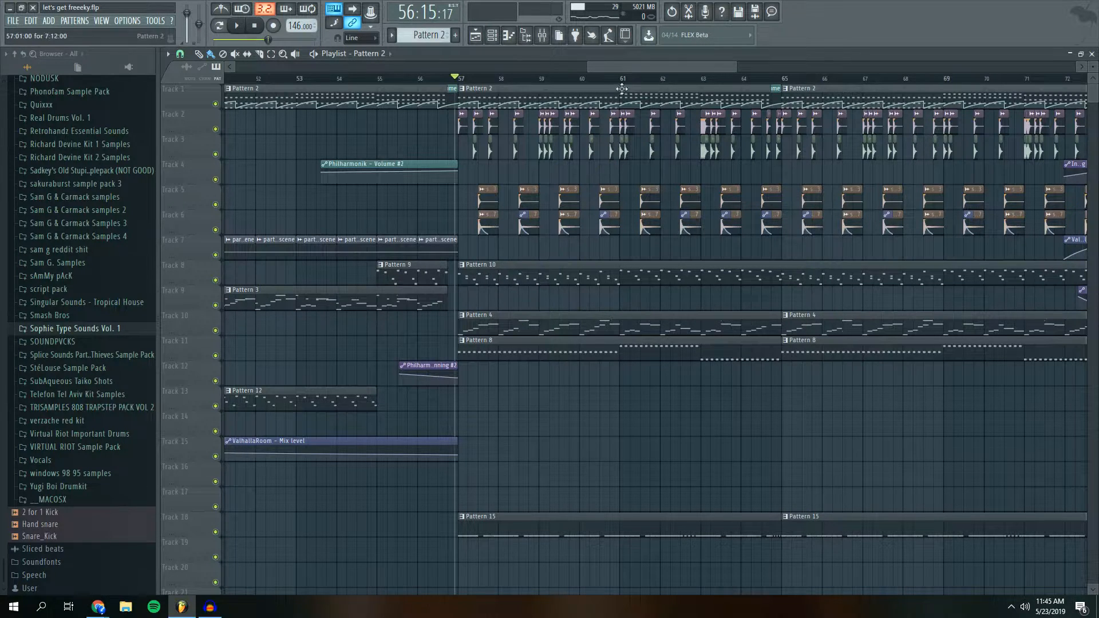
Open Pattern 4's Philharmonik melody in the piano roll and play it on its own in pattern mode
double_click(561, 317)
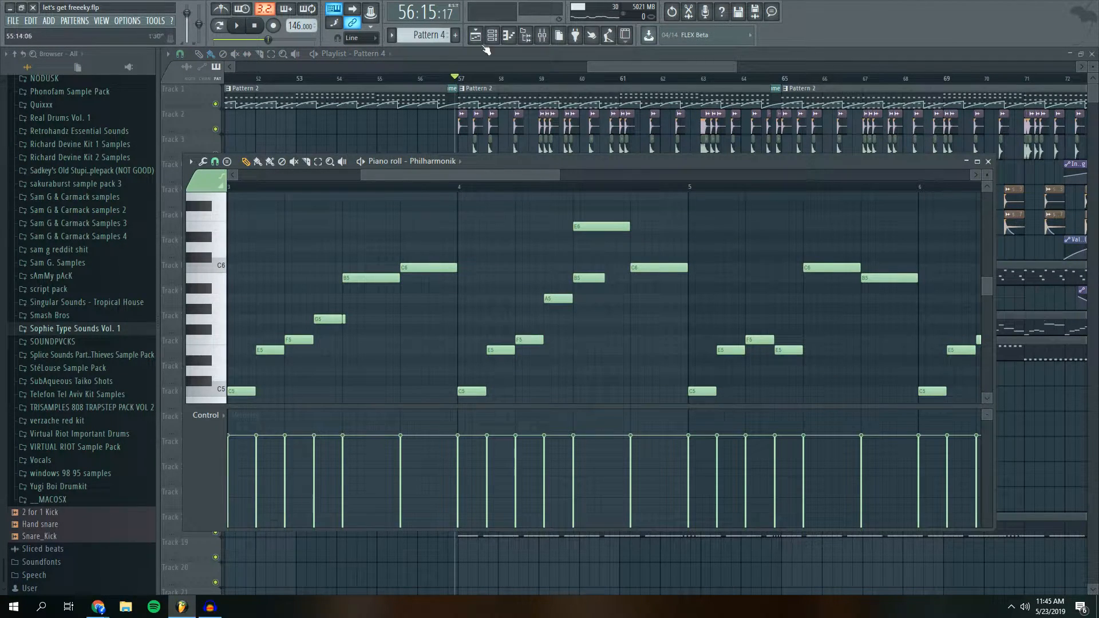
left_click(236, 26)
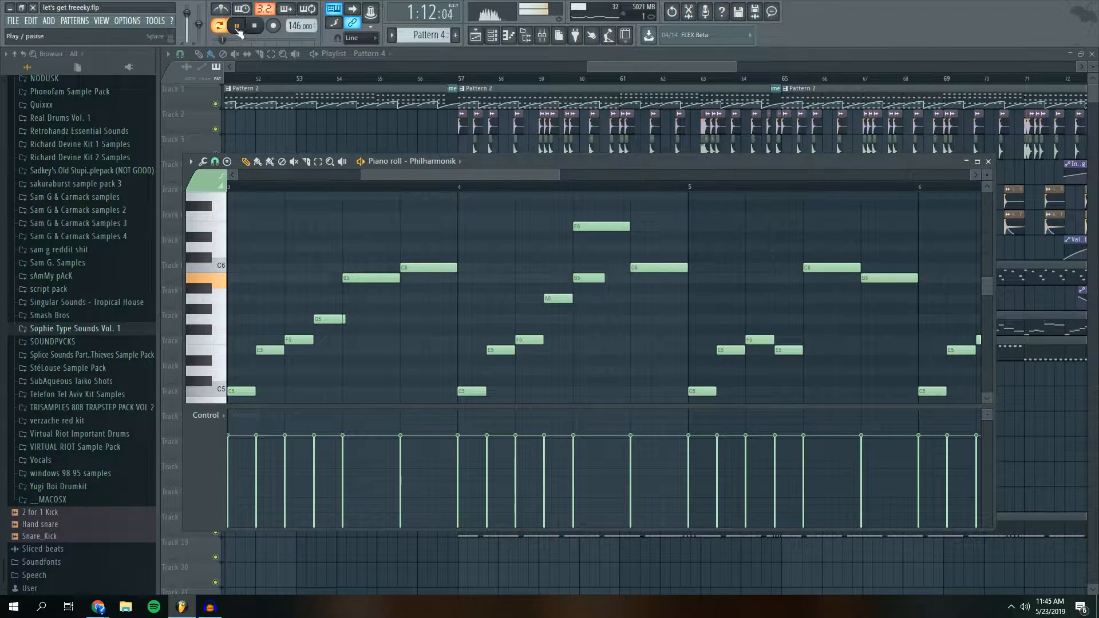
left_click(220, 25)
Play Pattern 3 on its own in pattern mode and view its Philharmonik notes from bar 2 in the piano roll
left_click(609, 79)
left_click_drag(606, 67, 472, 58)
left_click(221, 25)
key("space")
double_click(439, 326)
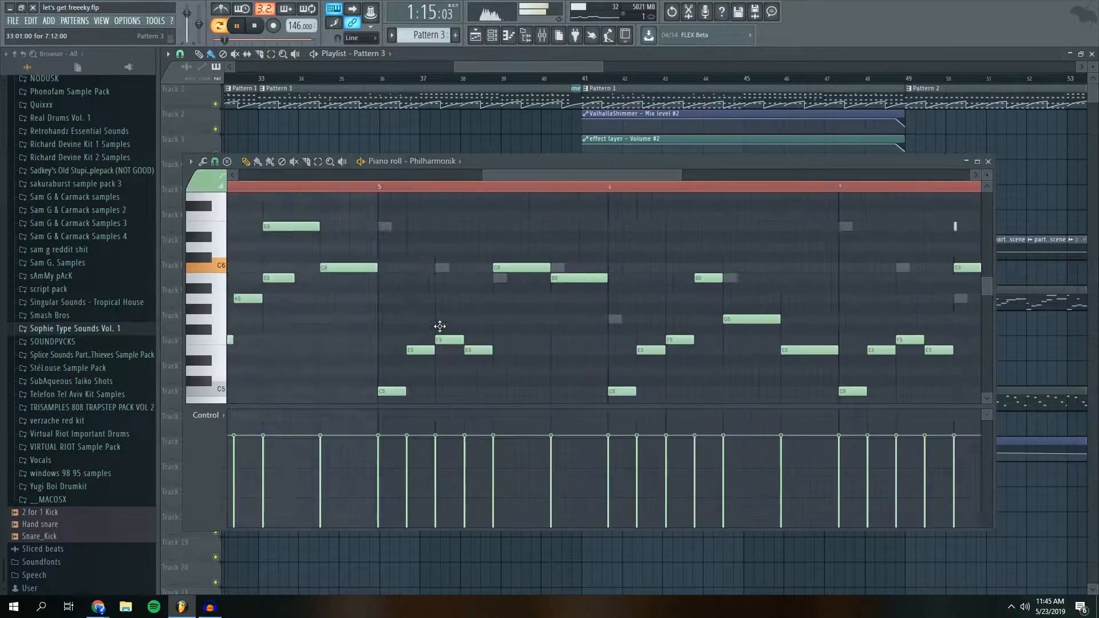
left_click_drag(527, 174, 362, 158)
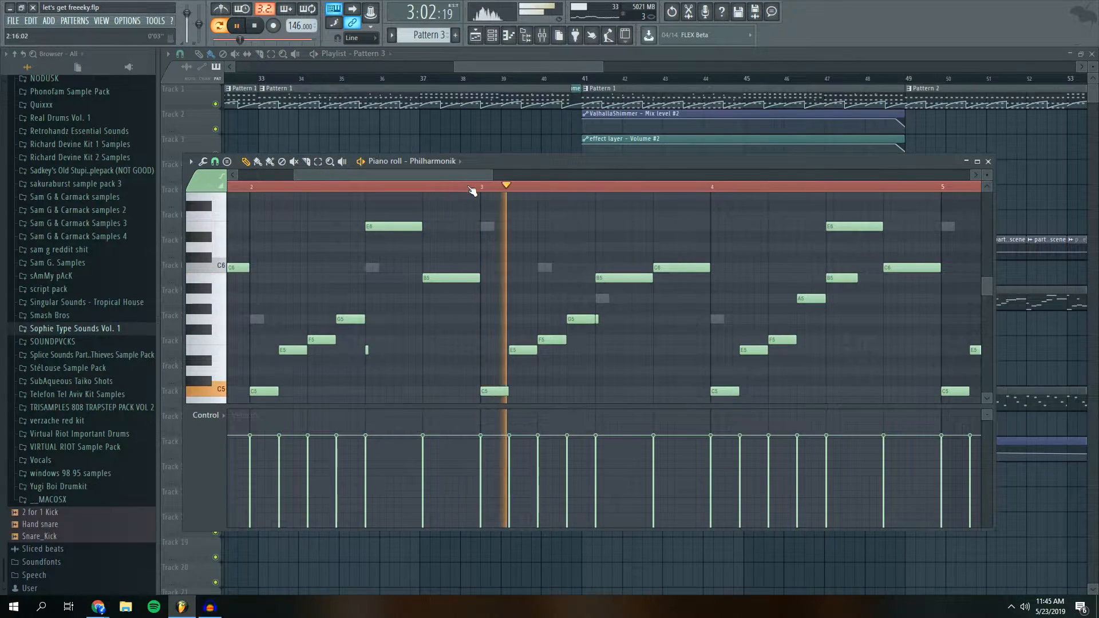
Stop playback and open the Philharmonik and Sylenth1 [64bit] instruments from the channel rack
left_click_drag(507, 64, 625, 64)
left_click(492, 35)
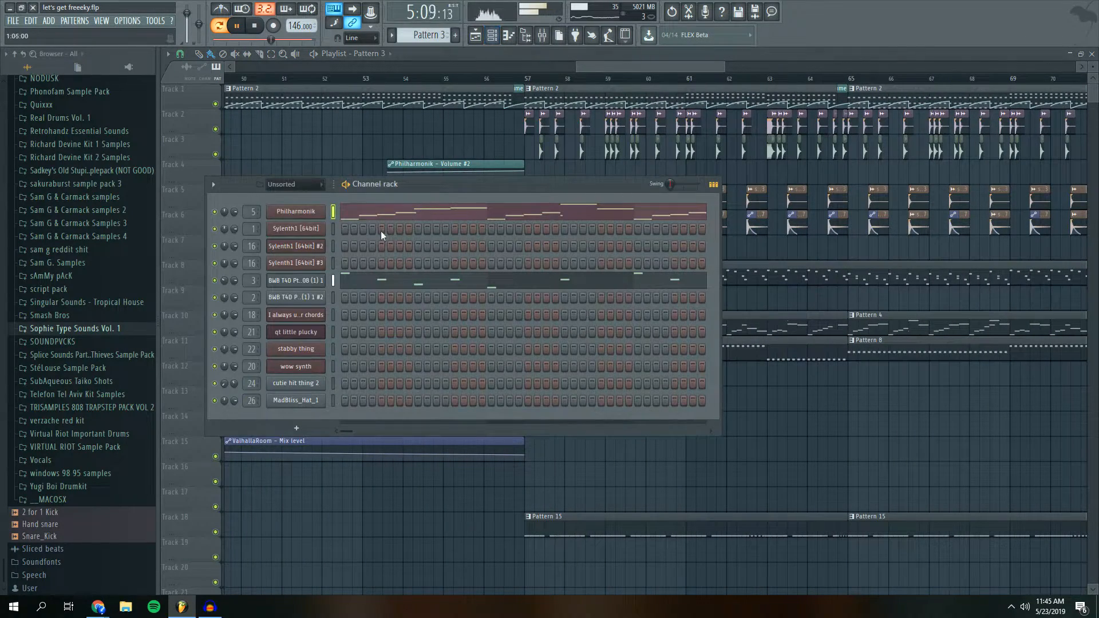
key("space")
left_click(299, 214)
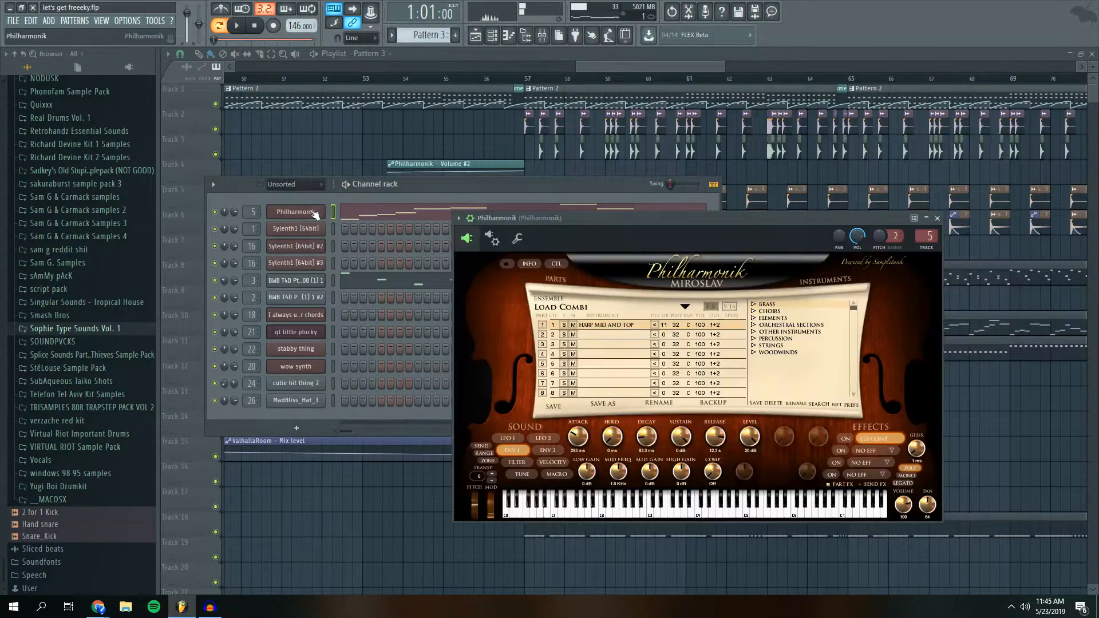
left_click_drag(667, 218, 698, 202)
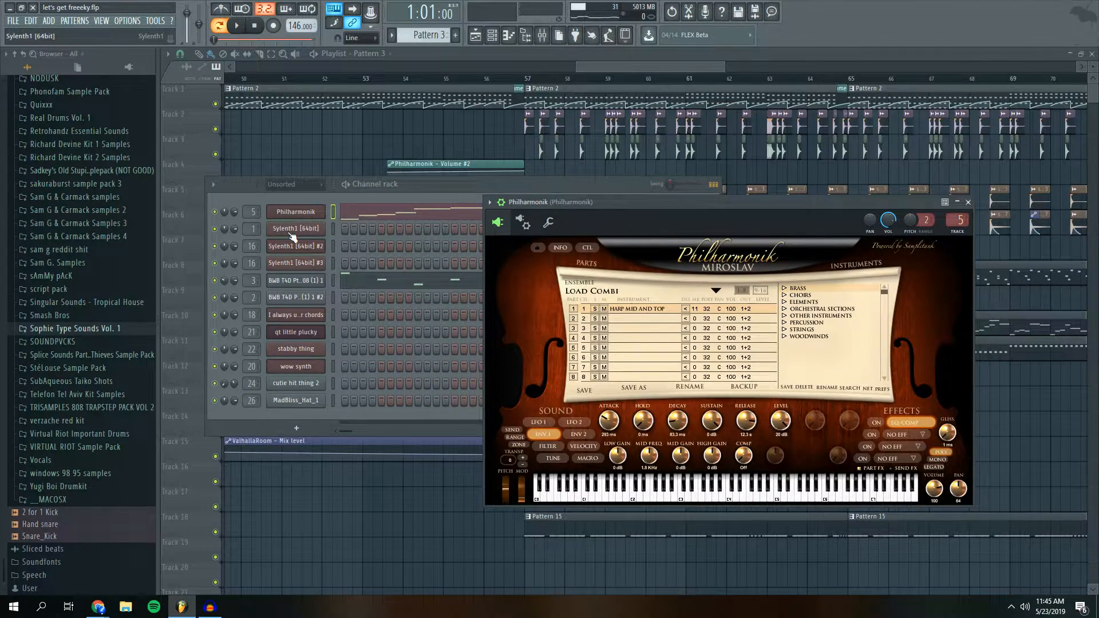
left_click(293, 231)
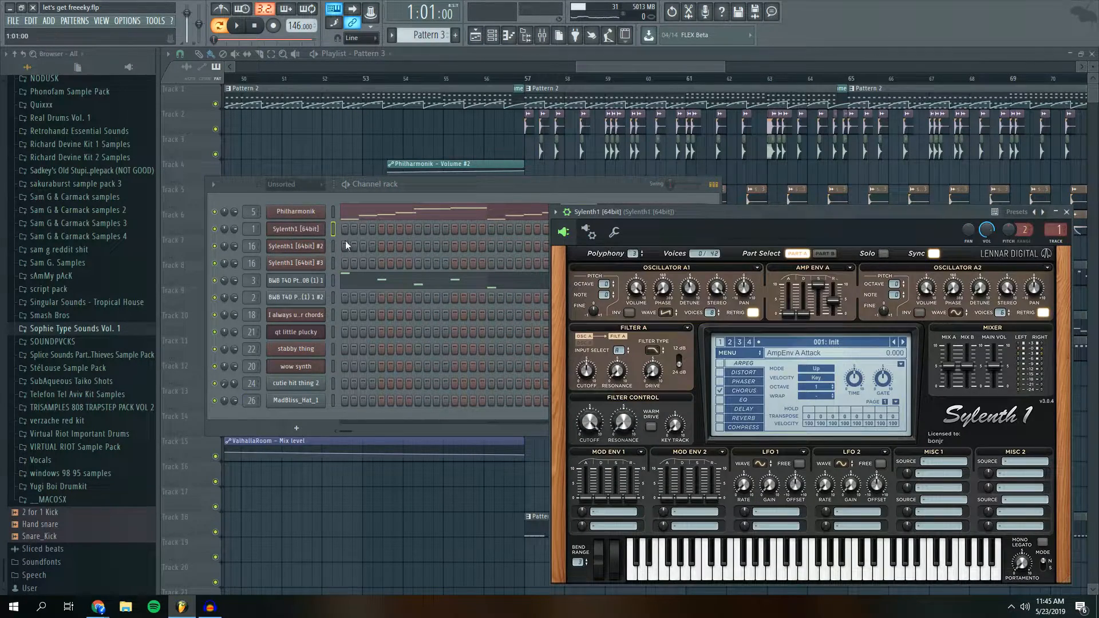
Play the start of the drop in the playlist from just before bar 57, showing the kick and snare clips
left_click(595, 64)
key("space")
key("space")
scroll(496, 75, "up", 3)
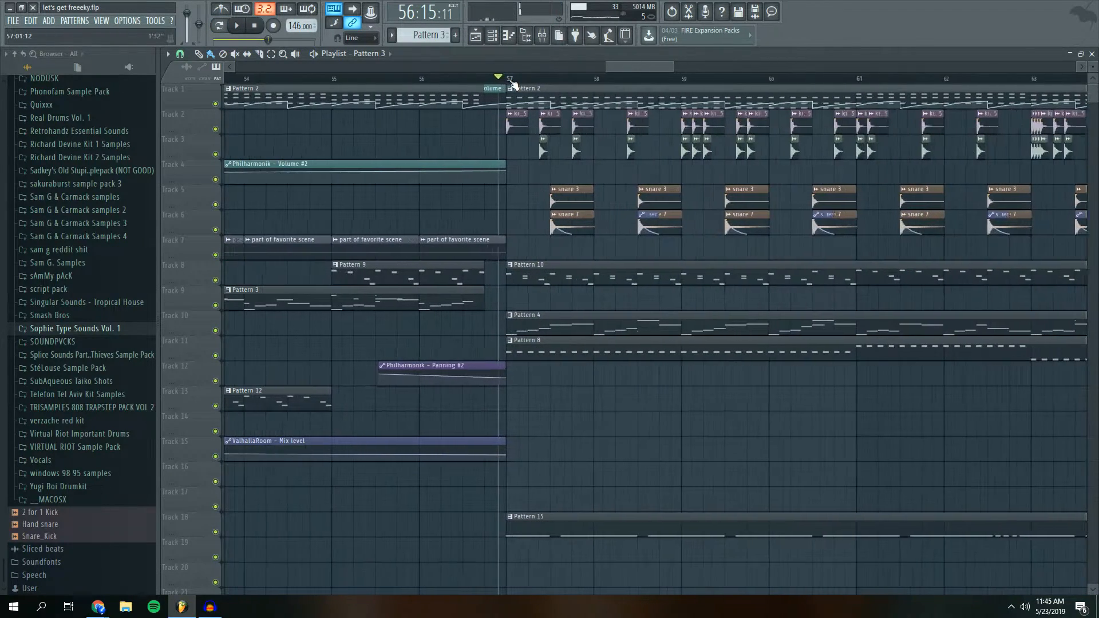
scroll(514, 84, "up", 2)
left_click_drag(631, 67, 634, 67)
key("space")
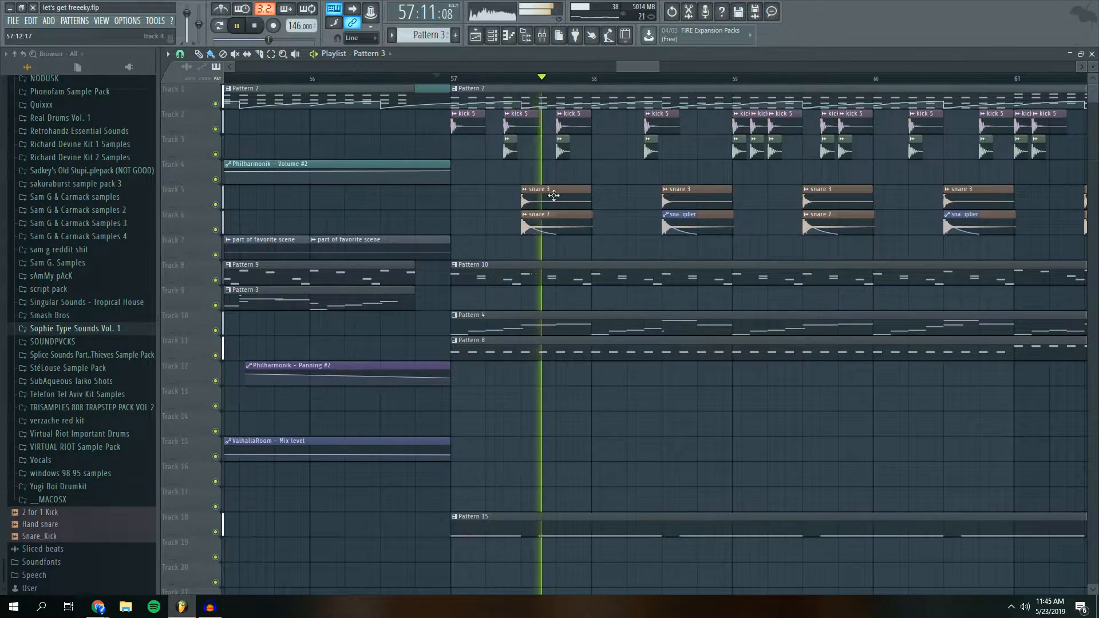
key("space")
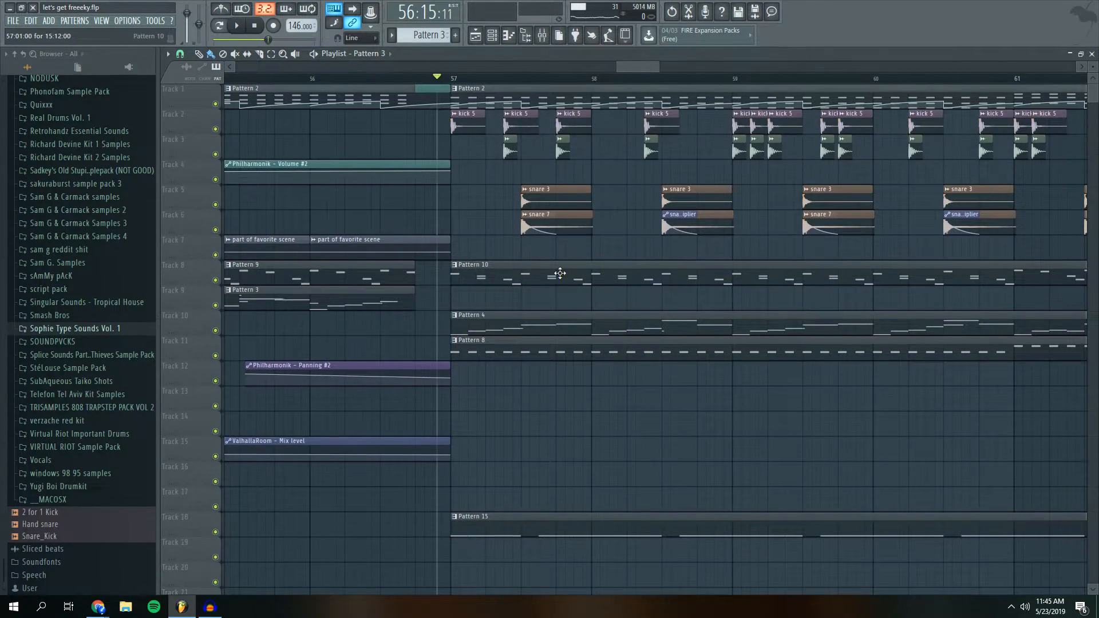
Open Pattern 10's qt little plucky notes in the piano roll and briefly play the drop
double_click(560, 282)
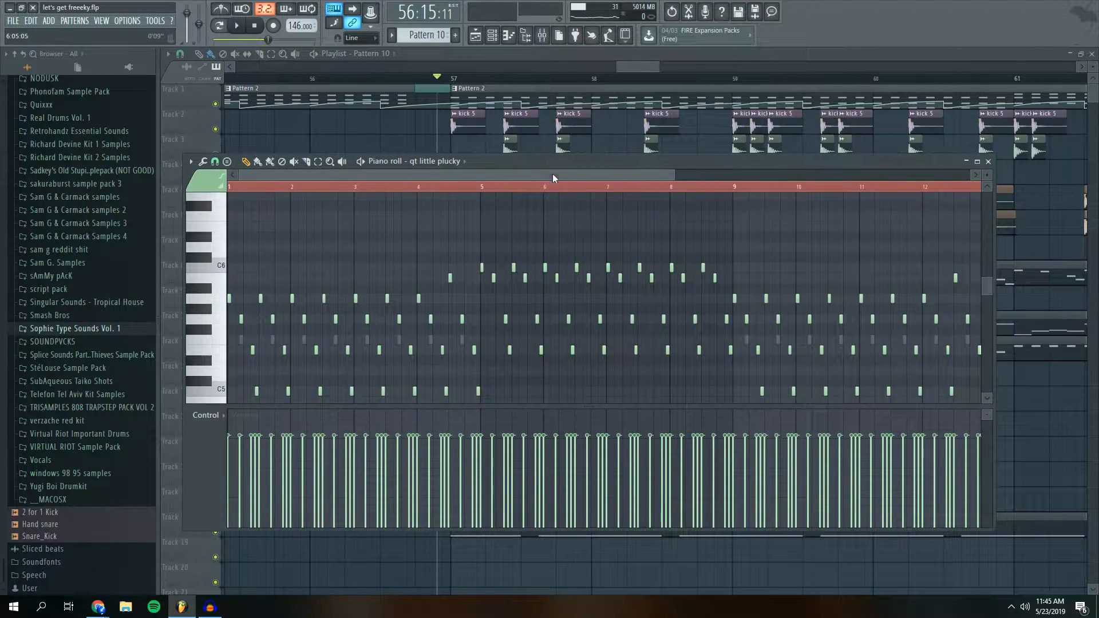
key("space")
key("space")
Open the stabby thing and qt little plucky PoiZone instruments from the channel rack and audition a note on each
key("F6")
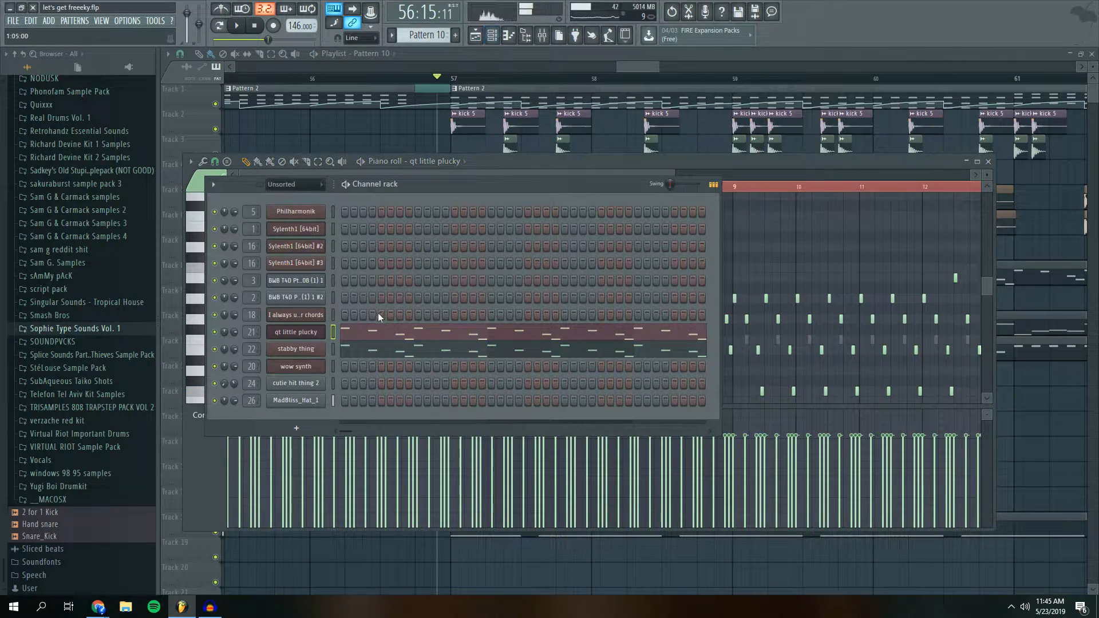
left_click(296, 349)
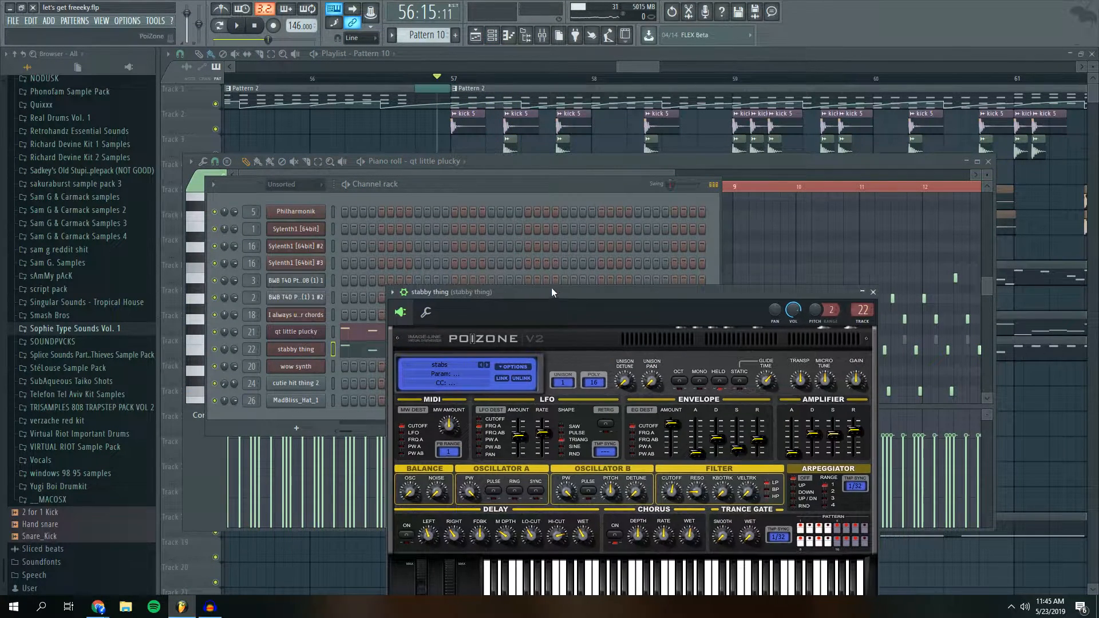
left_click_drag(551, 288, 507, 222)
key("q")
left_click(296, 331)
key("q")
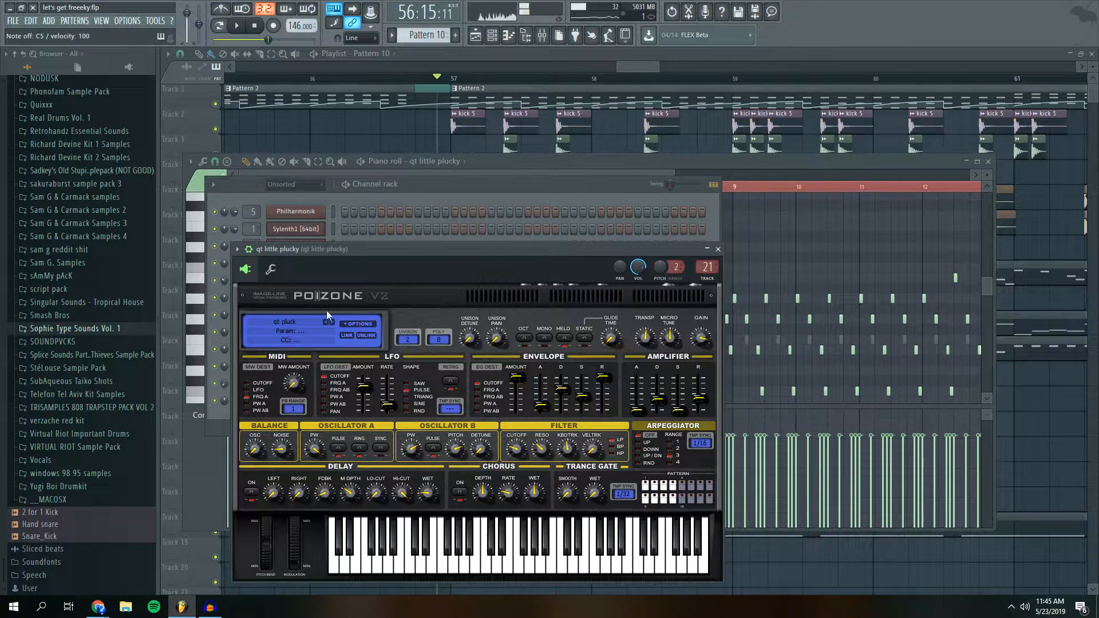
Play the drop from around bar 57 while following the arrangement across to the bars after 73
left_click_drag(640, 69, 642, 70)
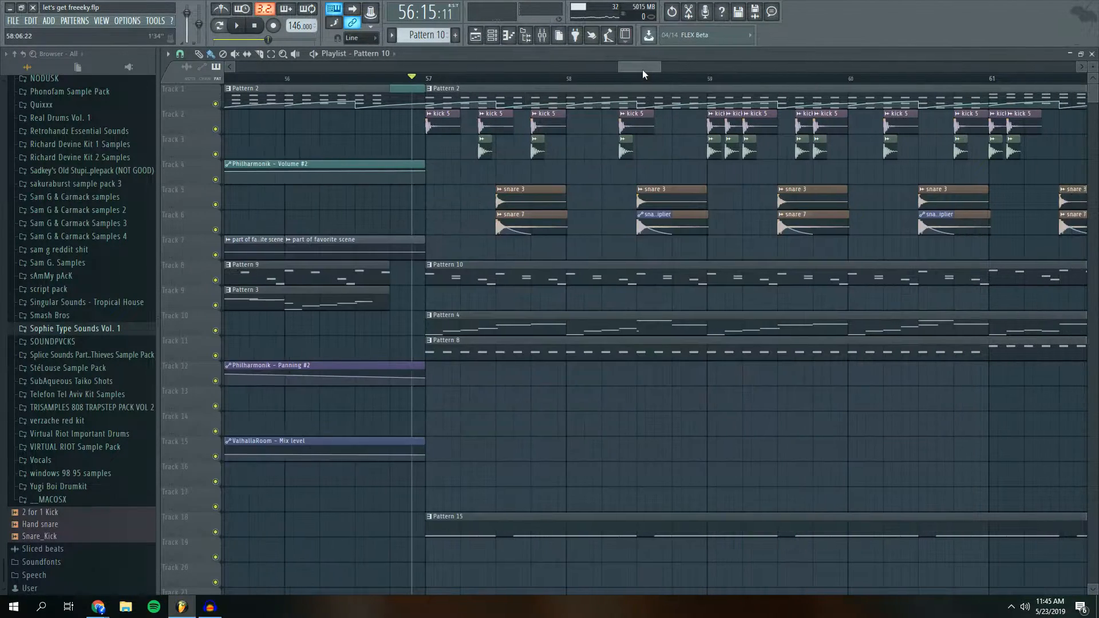
scroll(642, 70, "down", 5)
key("space")
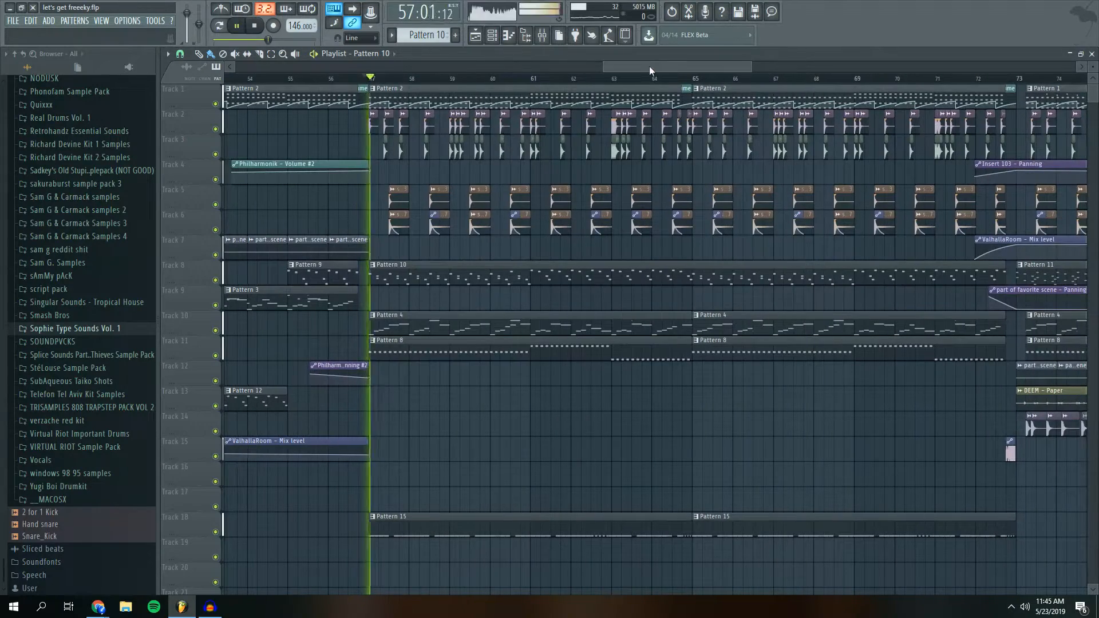
mouse_move(682, 66)
left_mouse_down()
mouse_move(693, 65)
mouse_move(551, 63)
mouse_move(668, 67)
left_mouse_up()
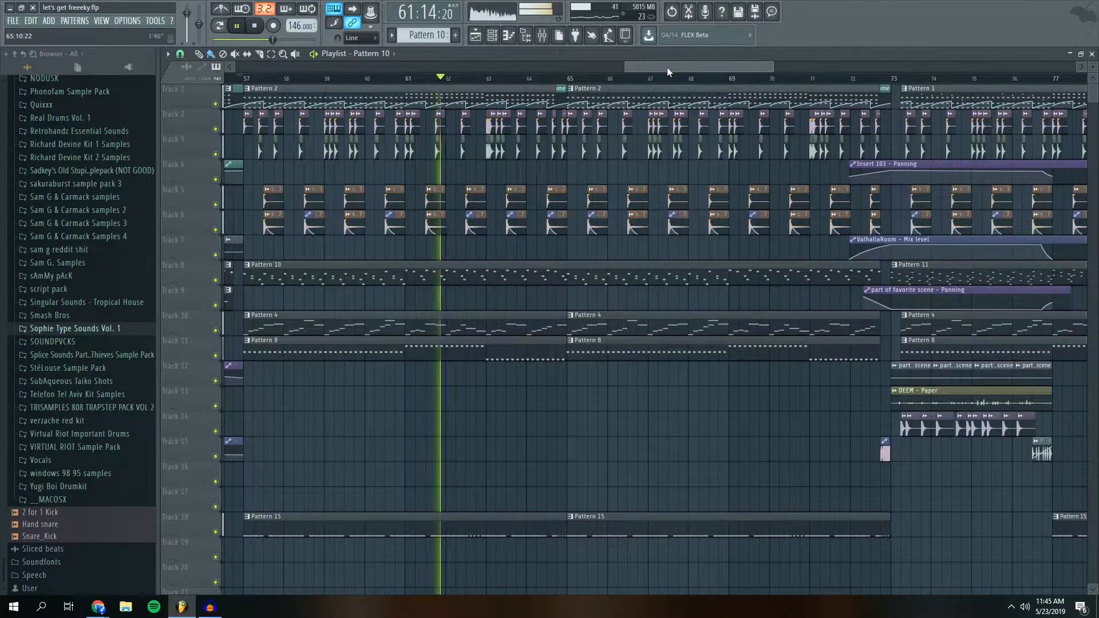
left_click_drag(668, 68, 713, 64)
key("space")
Open the mixer and examine the effect chains on its tracks, finishing on the BWB T4D Pt.2 808 (1) #2 track
left_click(543, 35)
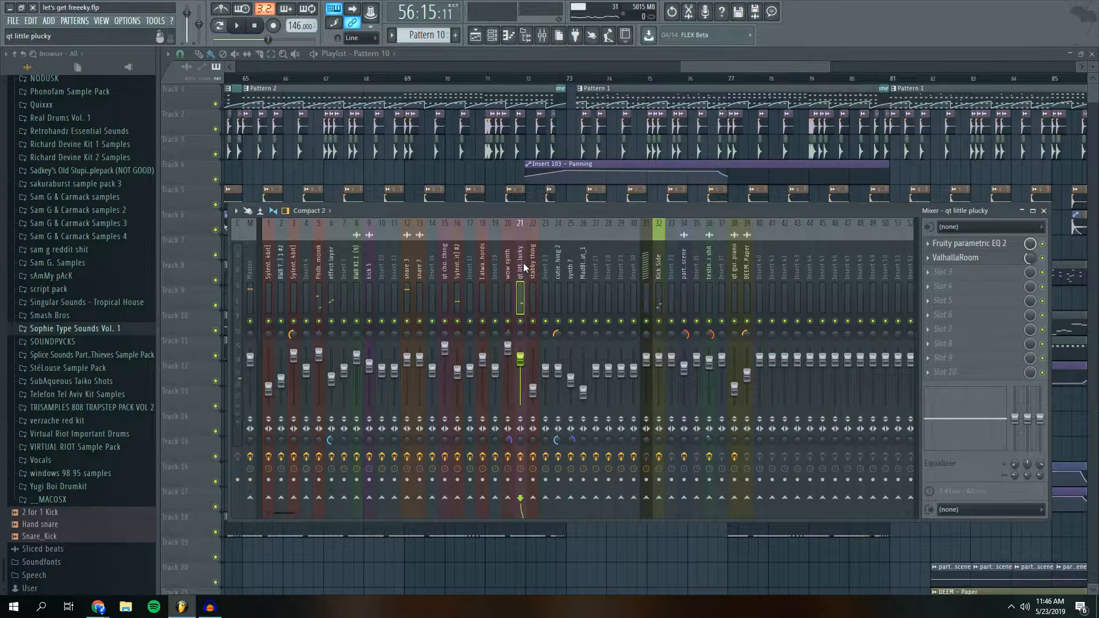
left_click(557, 274)
left_click(294, 264)
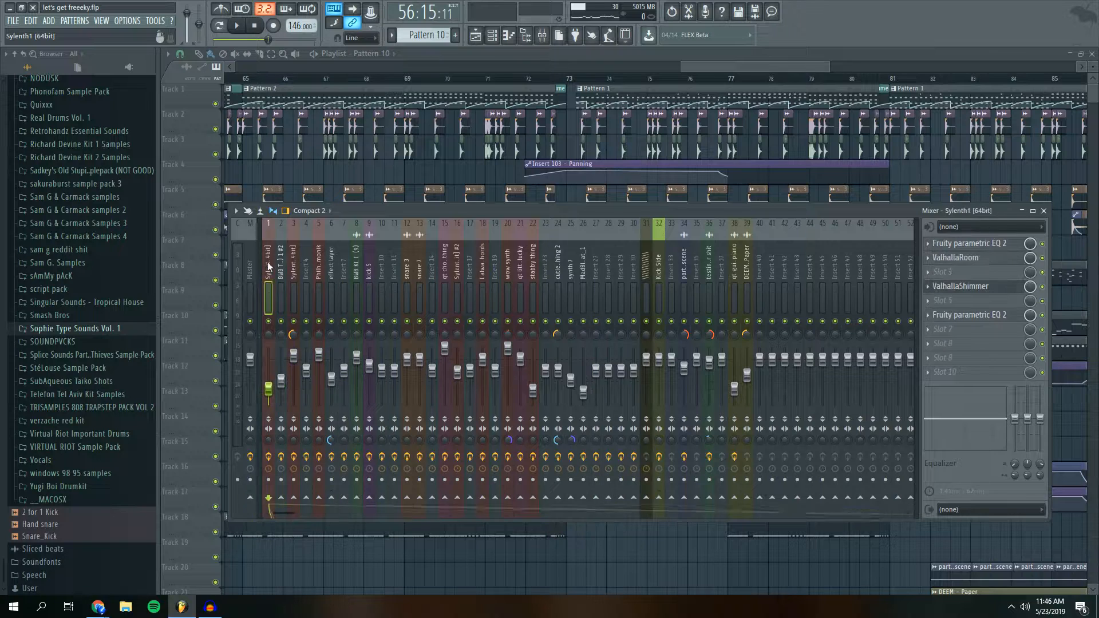
left_click(320, 261)
left_click(333, 261)
left_click(344, 261)
left_click(356, 261)
left_click(369, 261)
left_click(376, 260)
left_click(407, 262)
left_click(429, 264)
left_click(445, 265)
left_click(480, 269)
left_click(511, 271)
left_click(533, 271)
left_click(546, 270)
left_click(558, 270)
left_click(571, 270)
left_click(583, 270)
left_click(596, 270)
left_click(609, 271)
left_click(635, 272)
left_click(684, 274)
left_click(710, 274)
left_click(748, 273)
left_click(697, 270)
left_click(281, 268)
left_click(268, 269)
left_click(281, 270)
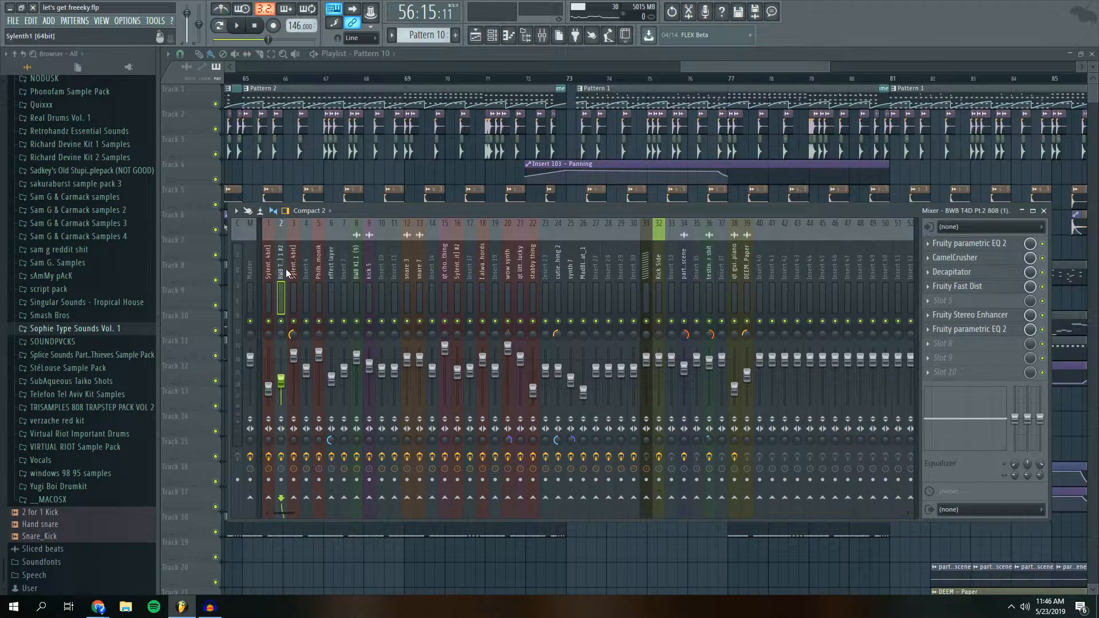
Audition the BWB T4D Pt.2 808 (1) #2 sound with repeated test notes
key("l")
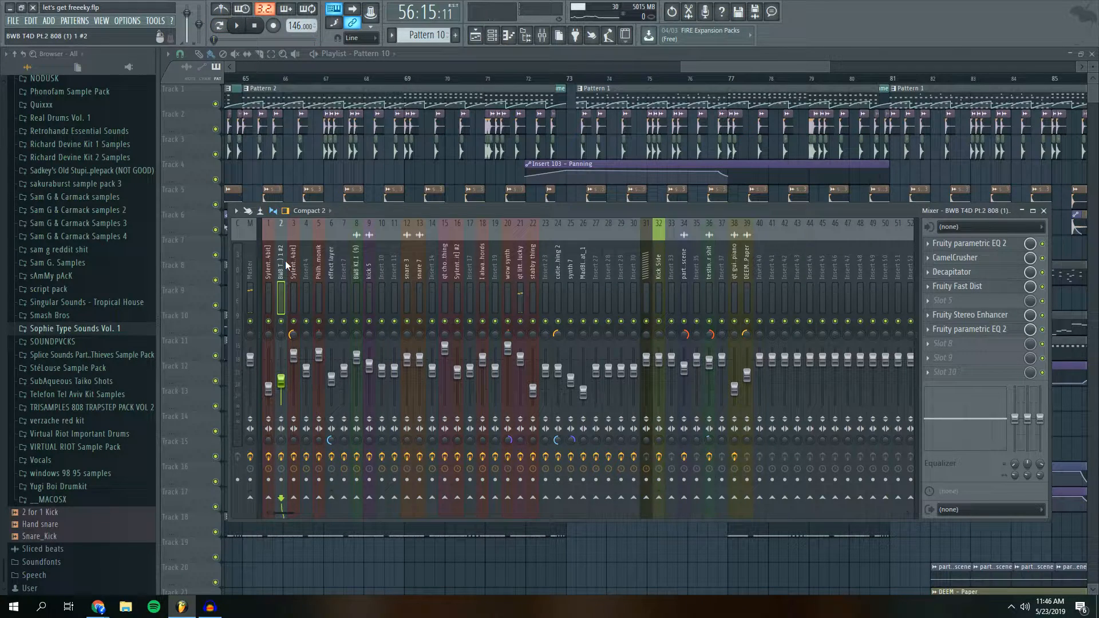
key("r")
key("r")
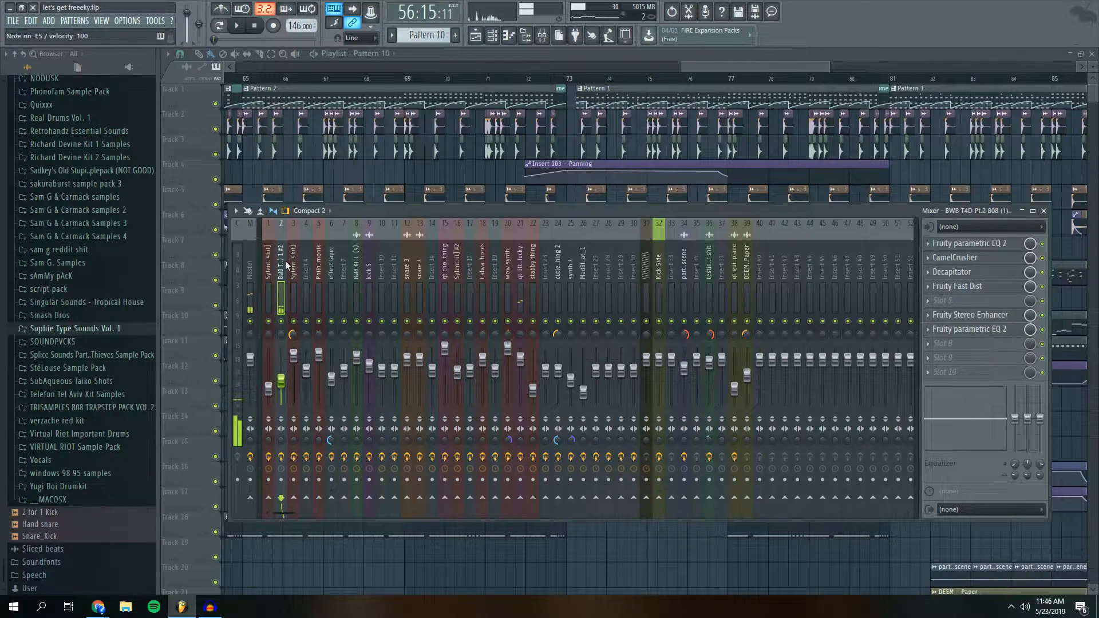
key("r")
key("r")
key("r")
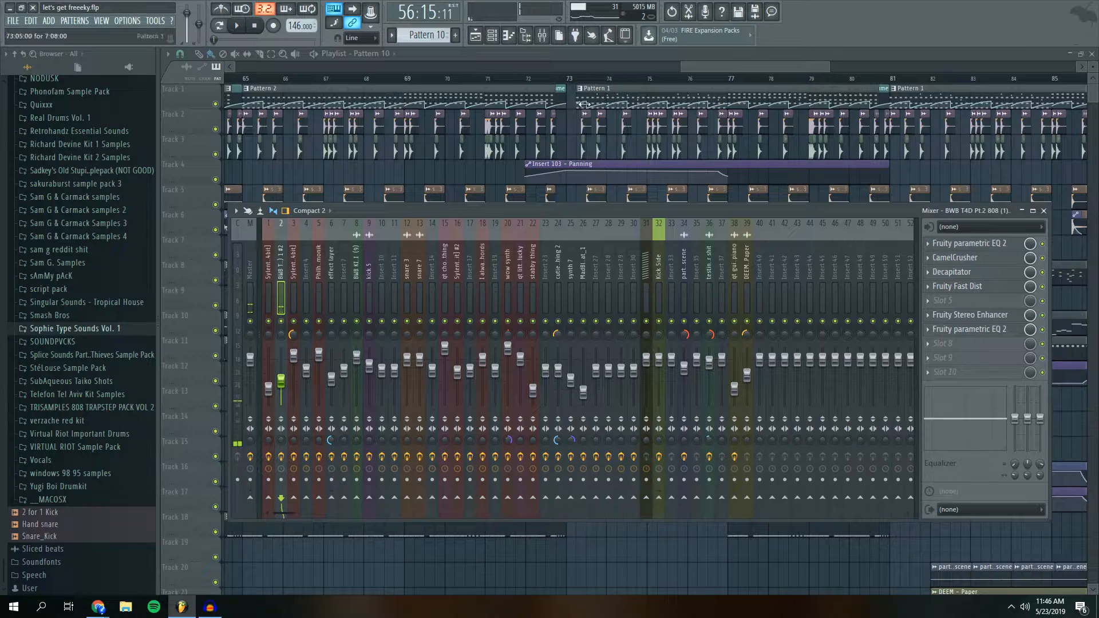
Display all channels in the channel rack and switch the active pattern to Pattern 1
left_click(496, 35)
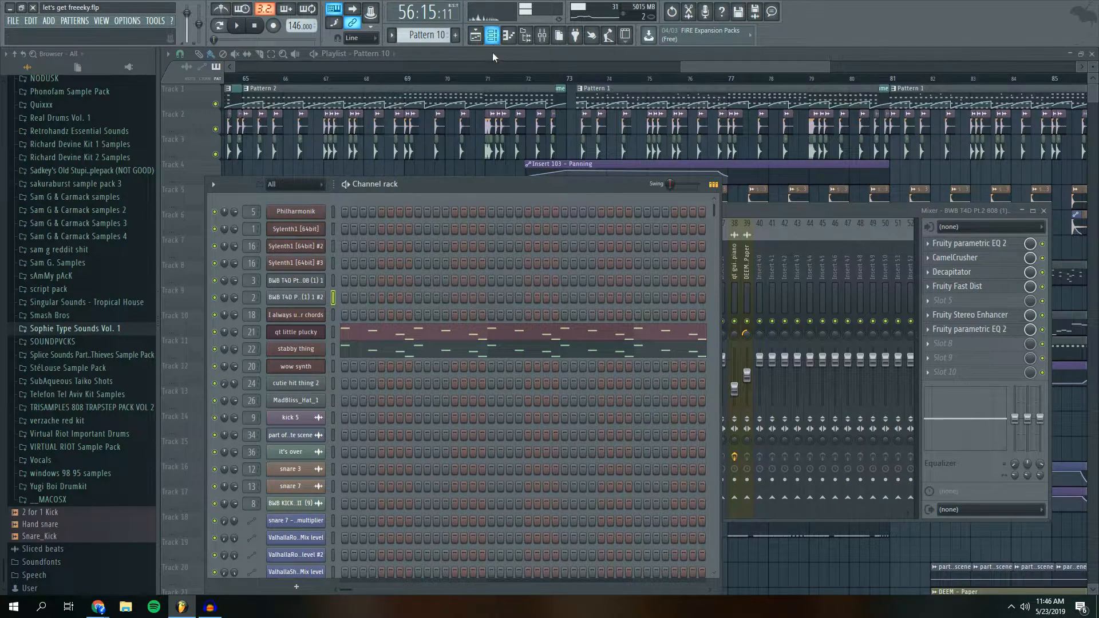
scroll(414, 38, "up", 9)
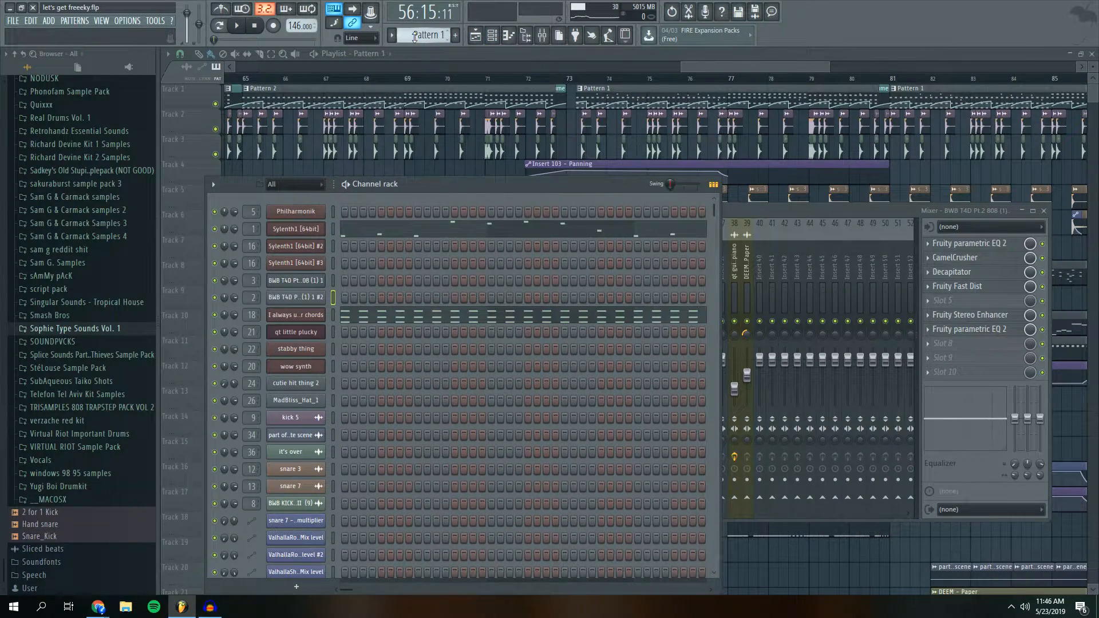
Switch the active pattern to Pattern 3 and play it, continuing on to Pattern 6
scroll(414, 37, "down", 2)
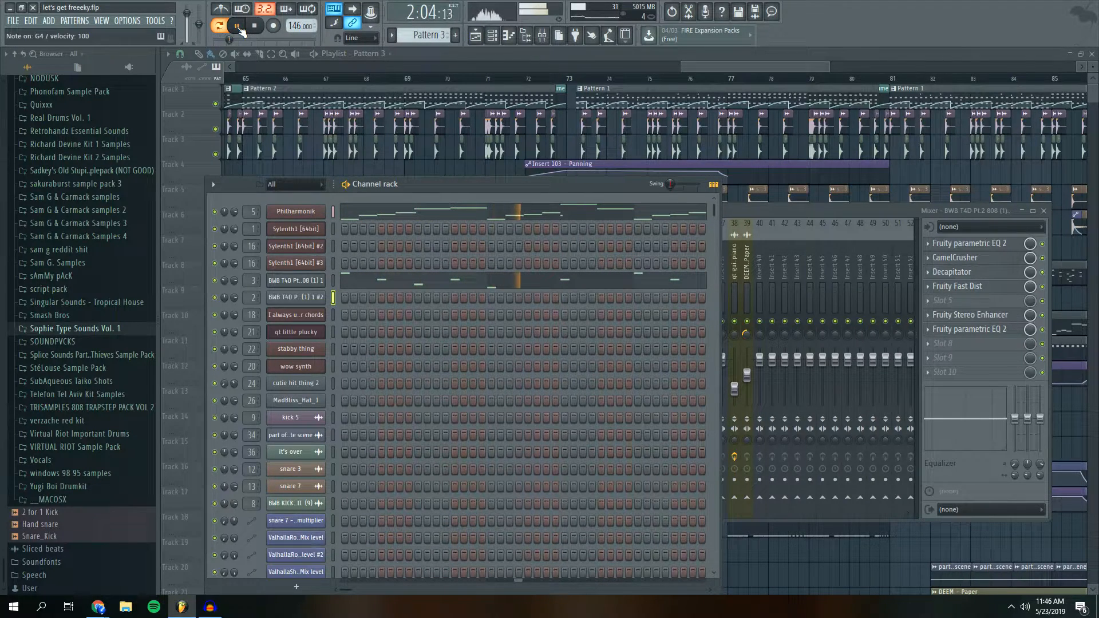
scroll(421, 34, "down", 3)
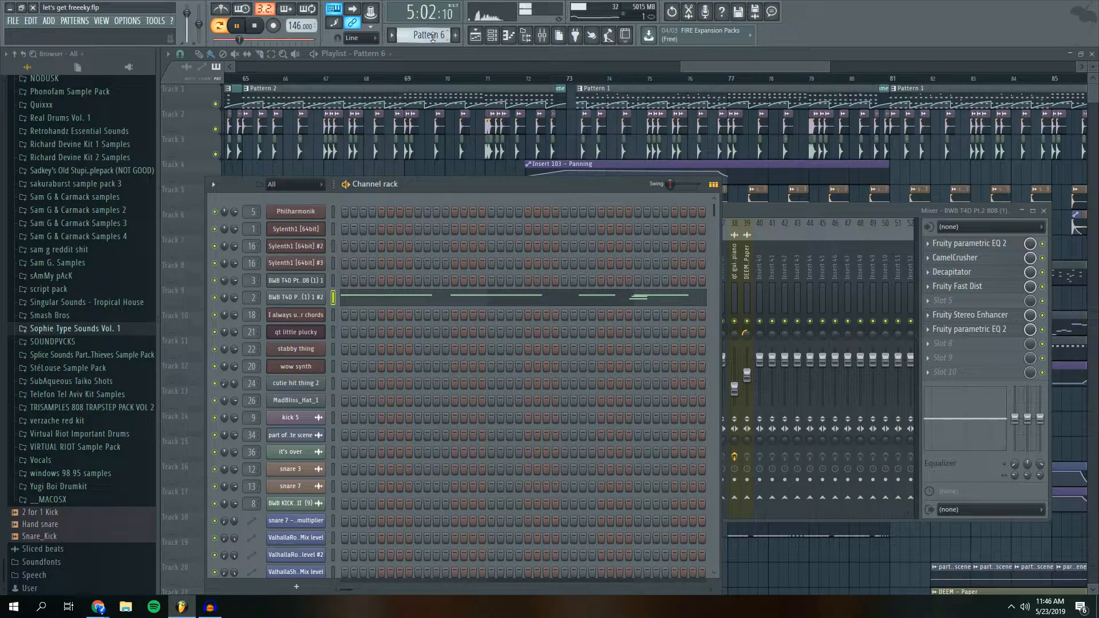
Examine the playlist arrangement from the upper tracks to the lower ones, stop playback, and focus on the section around bar 73
mouse_move(753, 68)
left_mouse_down()
mouse_move(806, 69)
mouse_move(751, 68)
left_mouse_up()
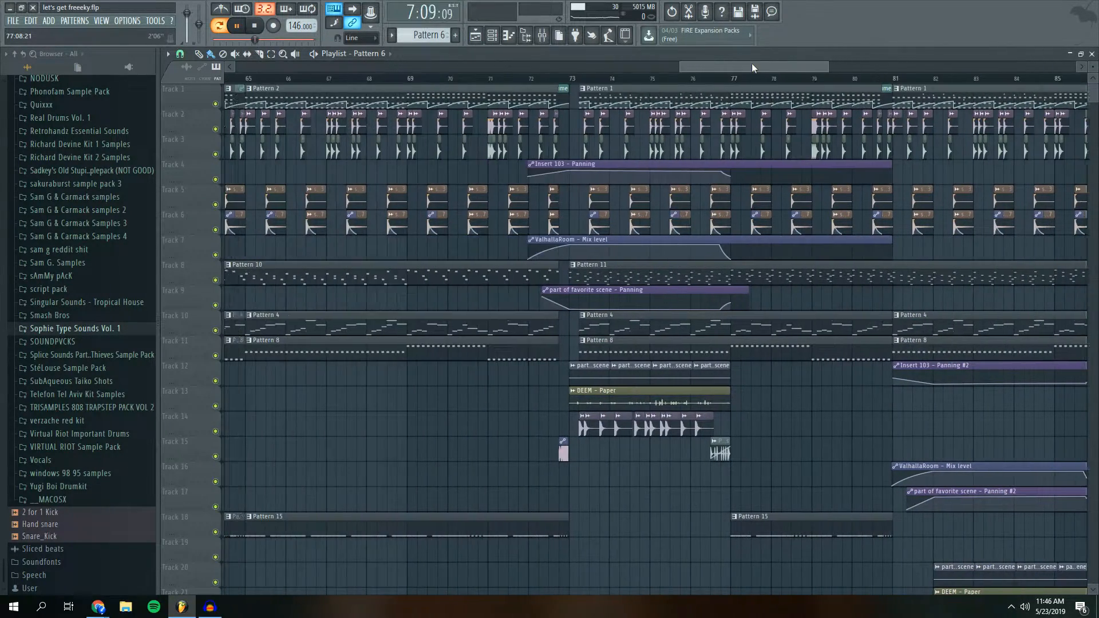
scroll(658, 188, "down", 5)
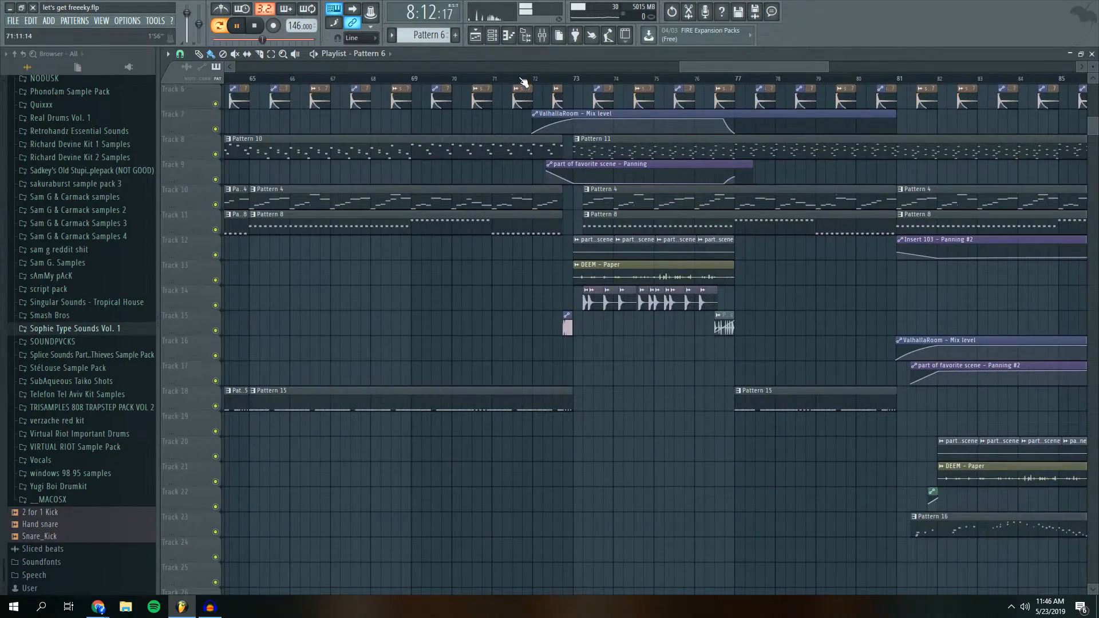
scroll(524, 81, "down", 6)
scroll(690, 144, "up", 5)
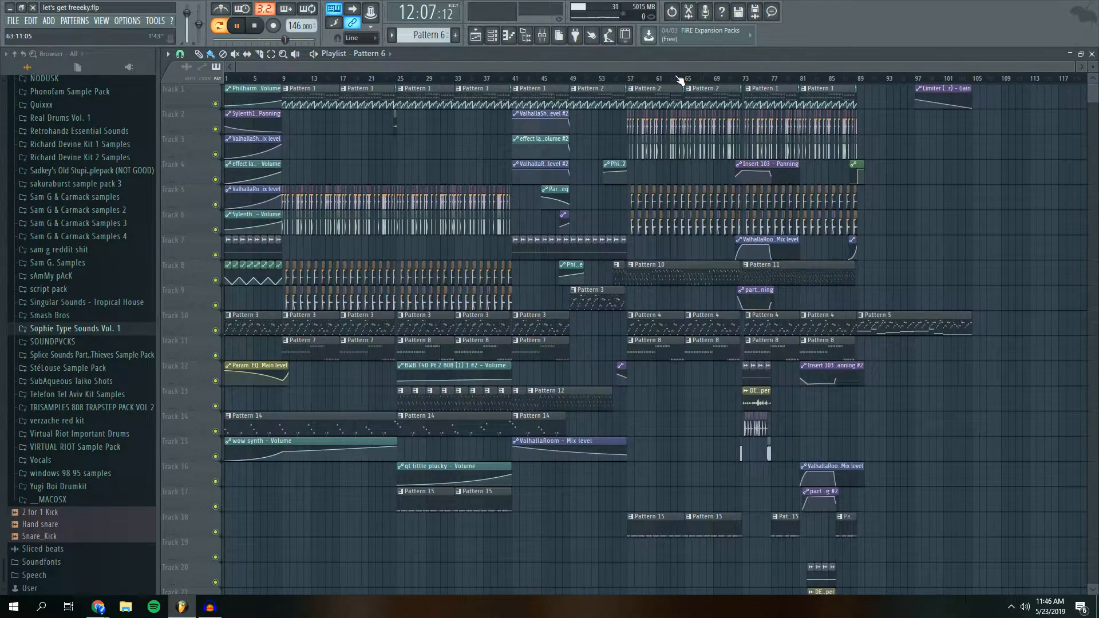
scroll(668, 86, "down", 3)
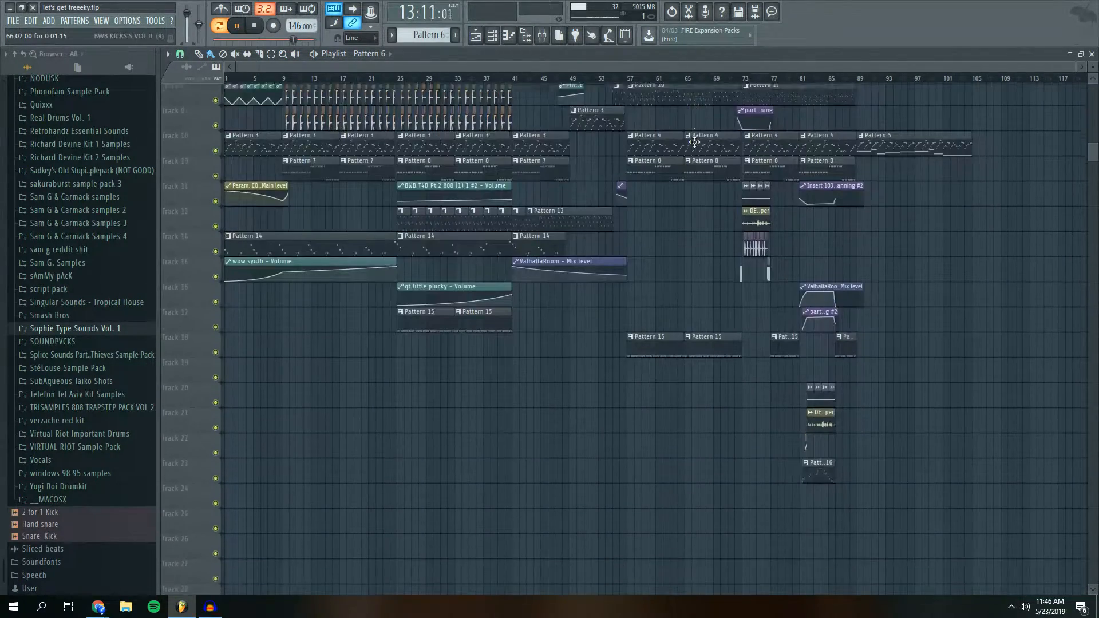
key("space")
scroll(667, 82, "up", 5)
scroll(689, 98, "up", 3)
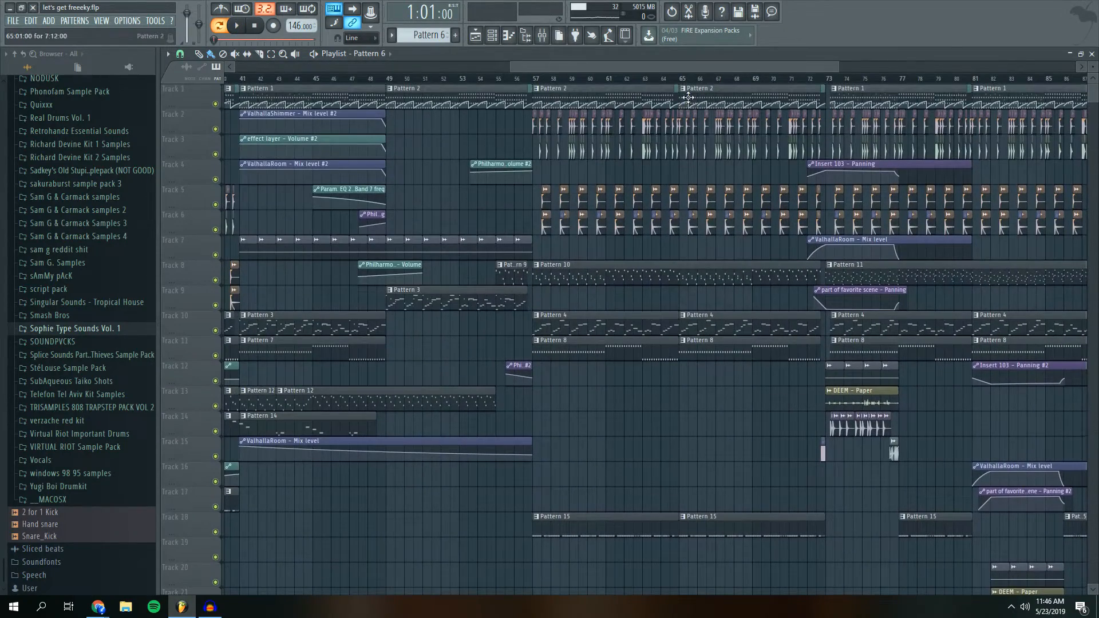
left_click_drag(678, 66, 713, 66)
left_click(493, 35)
left_click_drag(610, 67, 653, 65)
left_click(493, 36)
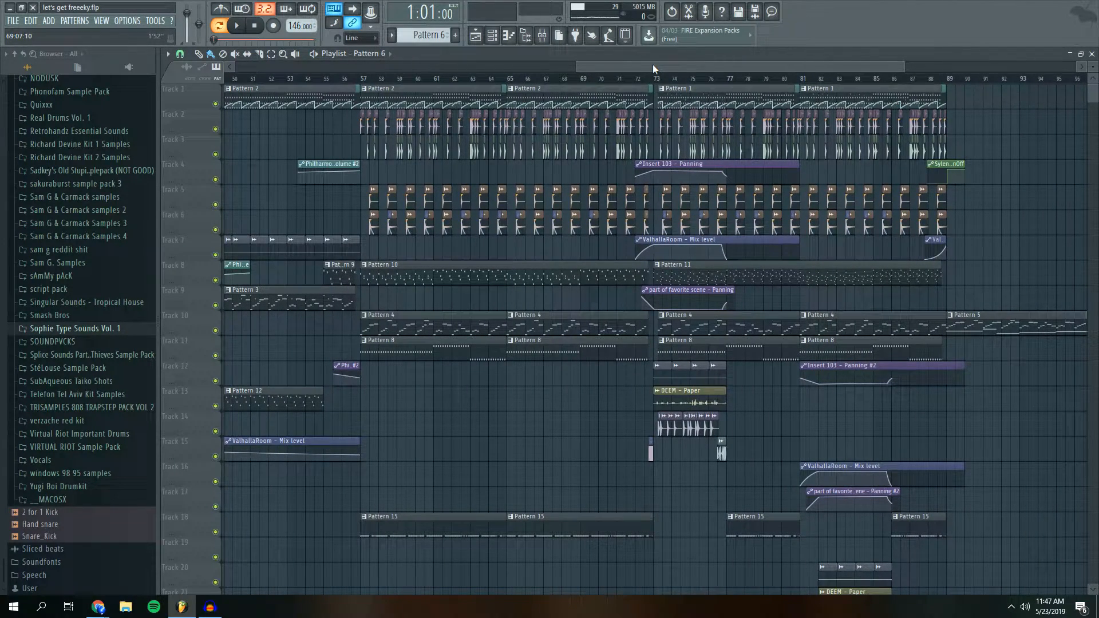
Play the song from just before bar 73 and replay the transition into that bar
left_click(645, 78)
key("space")
left_click_drag(656, 65, 672, 62)
scroll(672, 63, "up", 5)
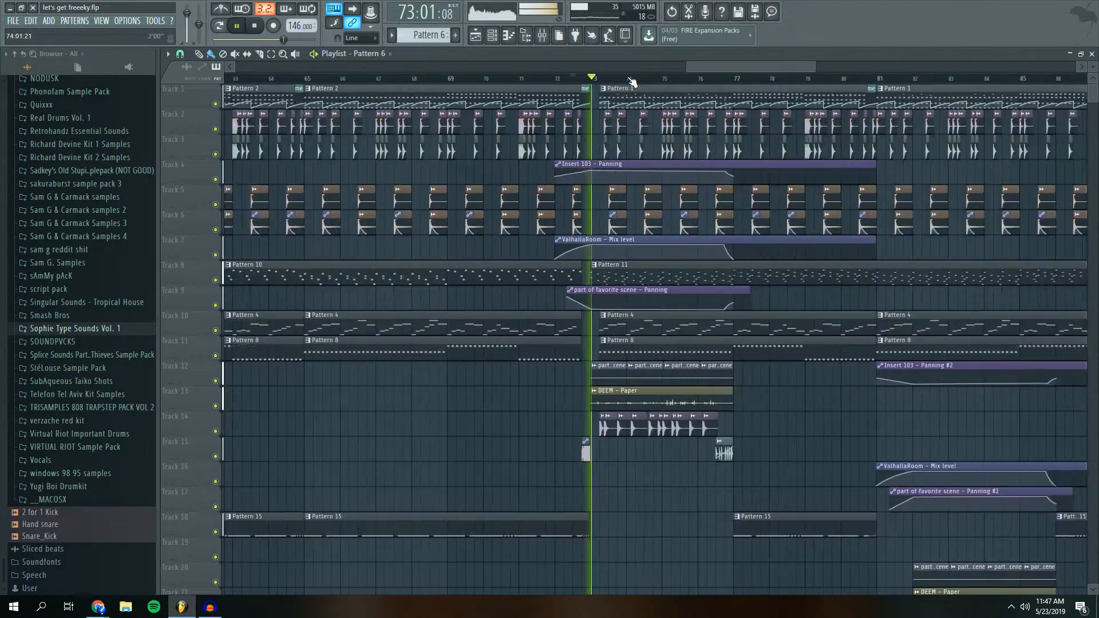
key("space")
key("space")
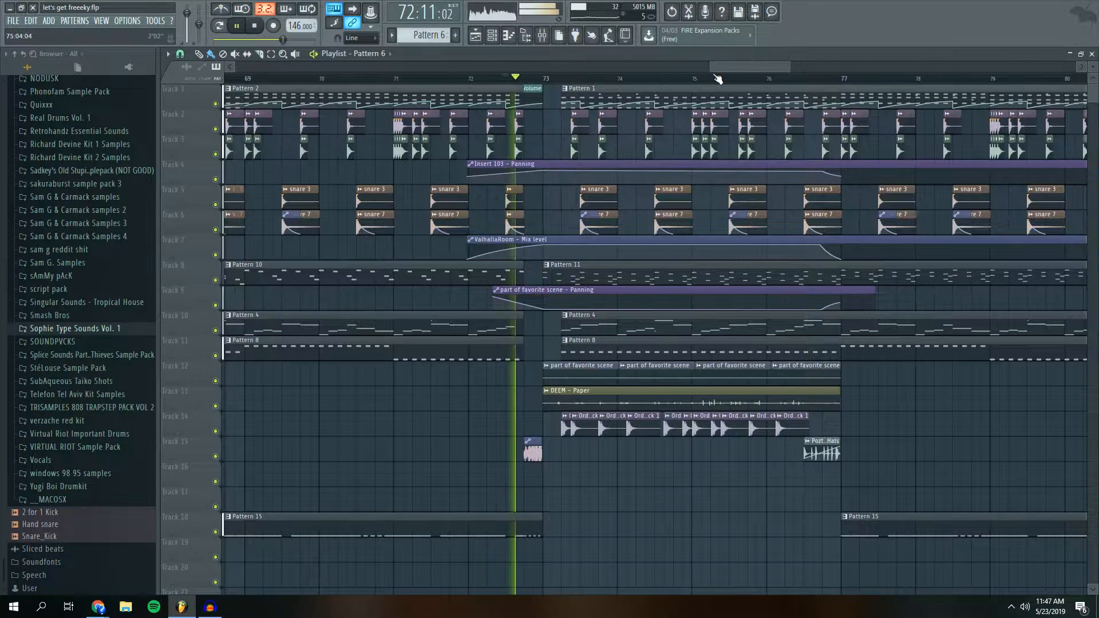
key("space")
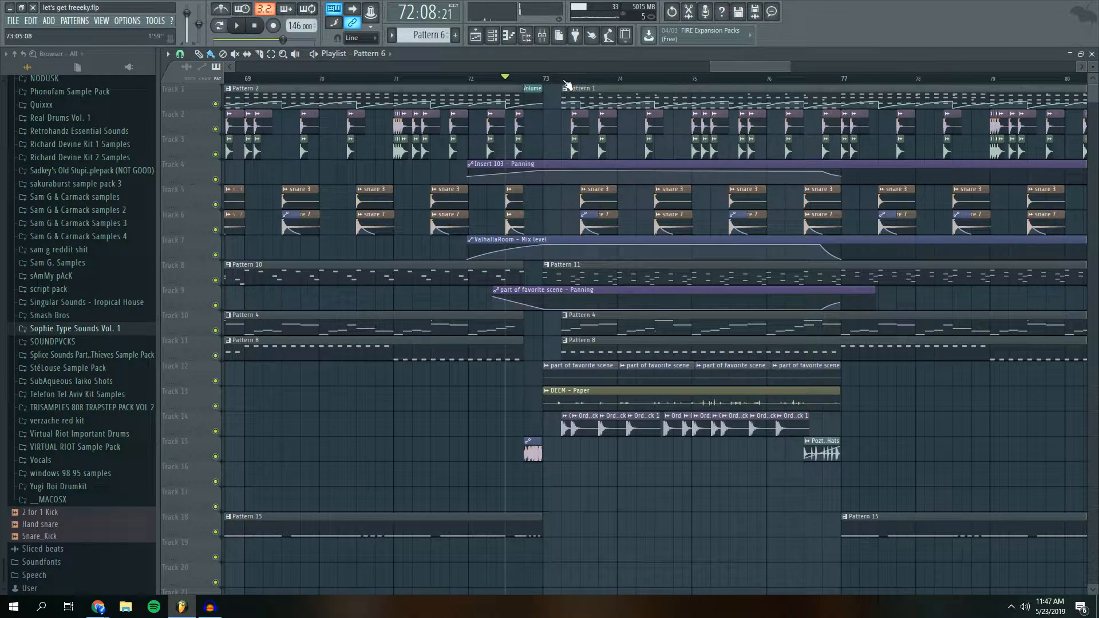
Place the playhead at 72:14:11 and play the section across bar 73 repeatedly from there
left_click(559, 81)
left_click(532, 81)
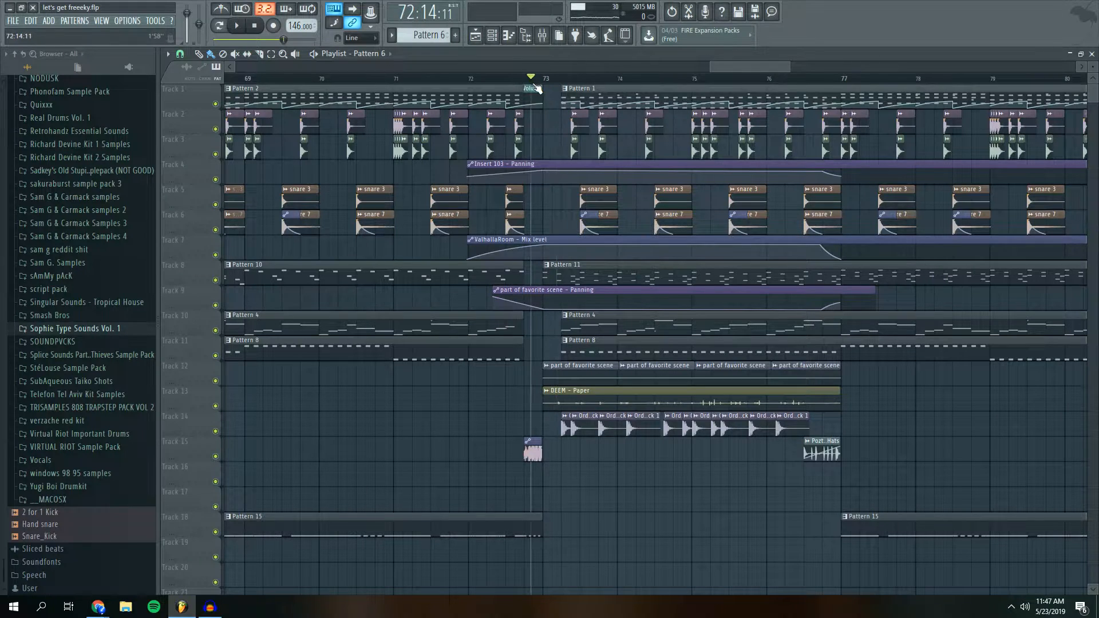
key("space")
left_click_drag(754, 64, 760, 63)
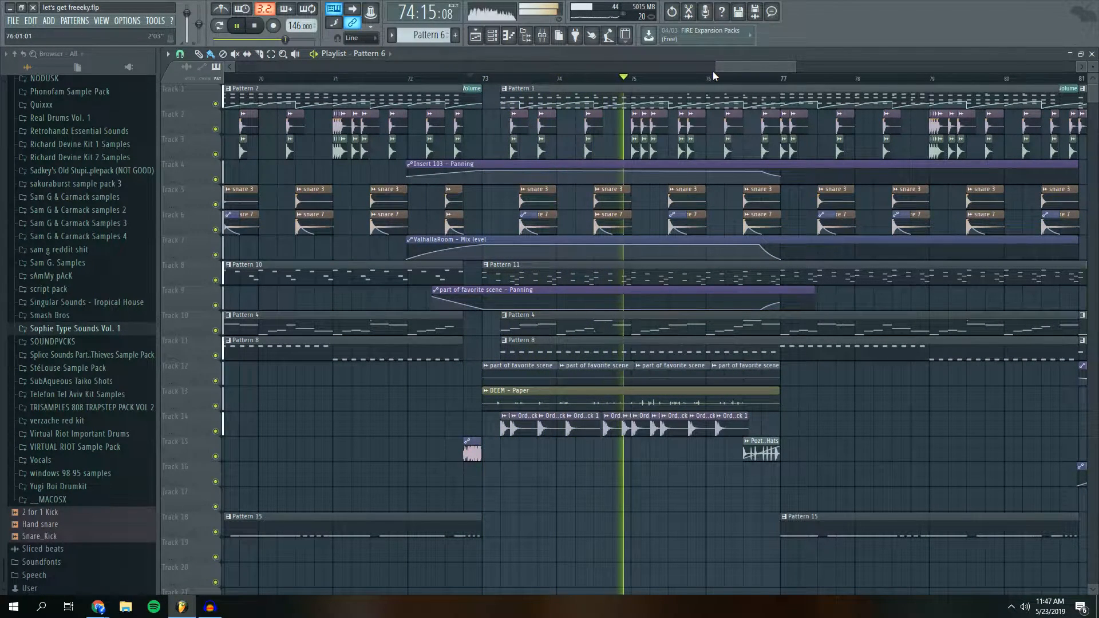
key("space")
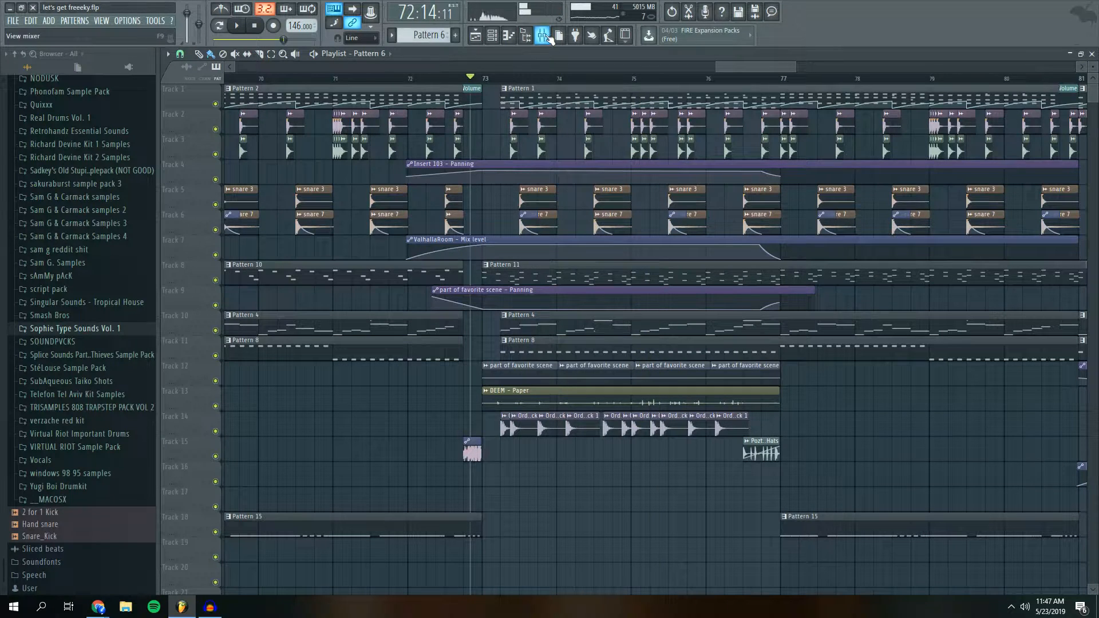
key("space")
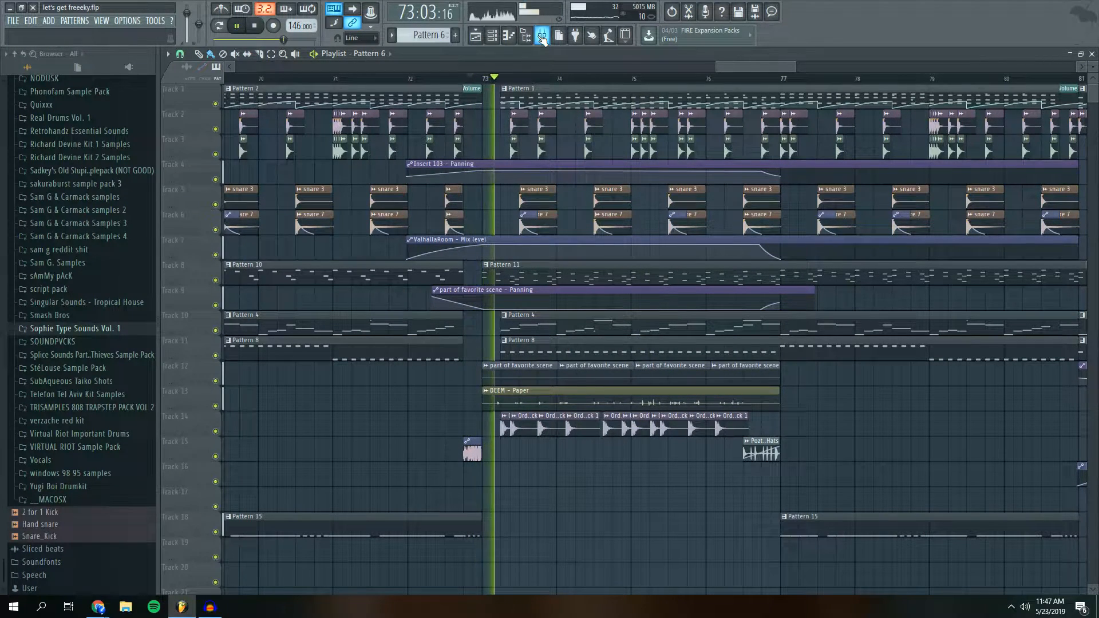
key("space")
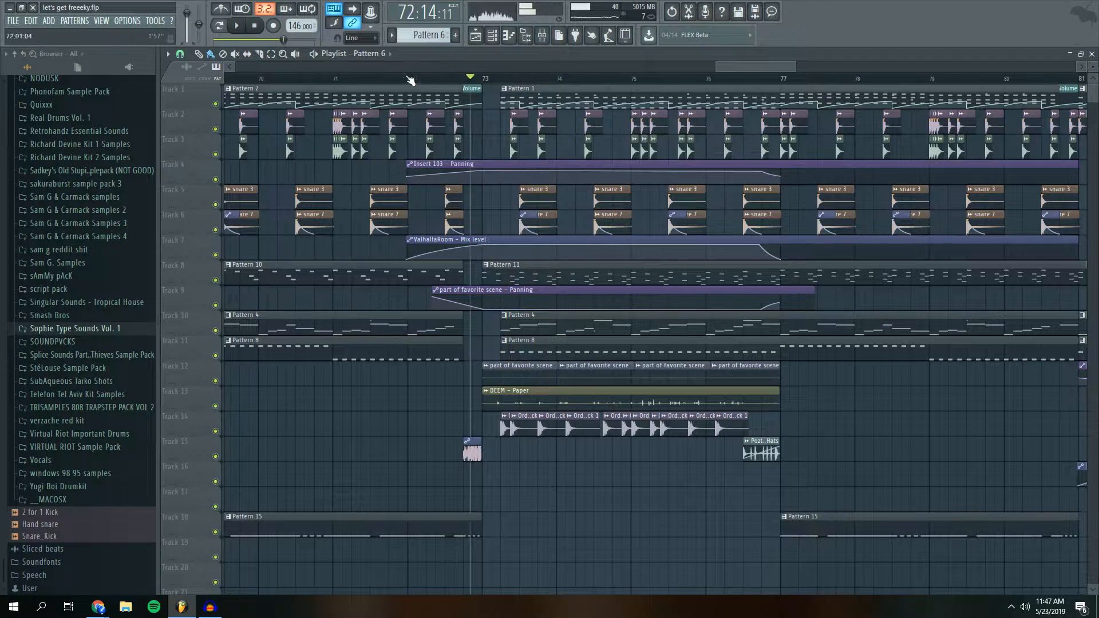
Play the lead-in to bar 73, starting once from about bar 72 and once from 68:12:00
left_click(405, 78)
key("space")
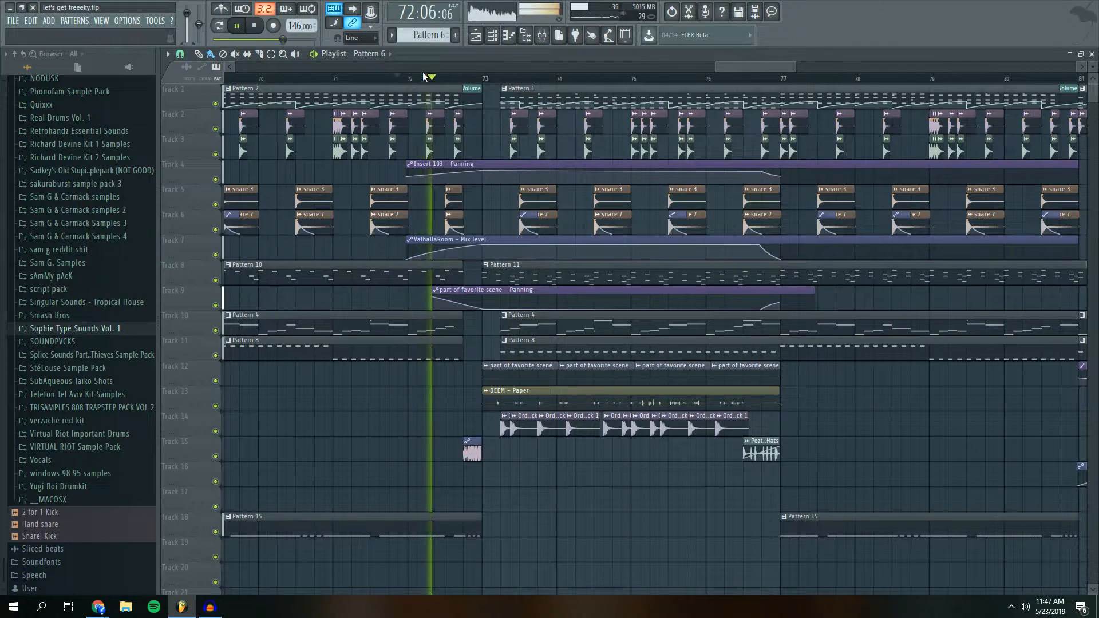
key("space")
left_click_drag(746, 66, 715, 67)
left_click(491, 78)
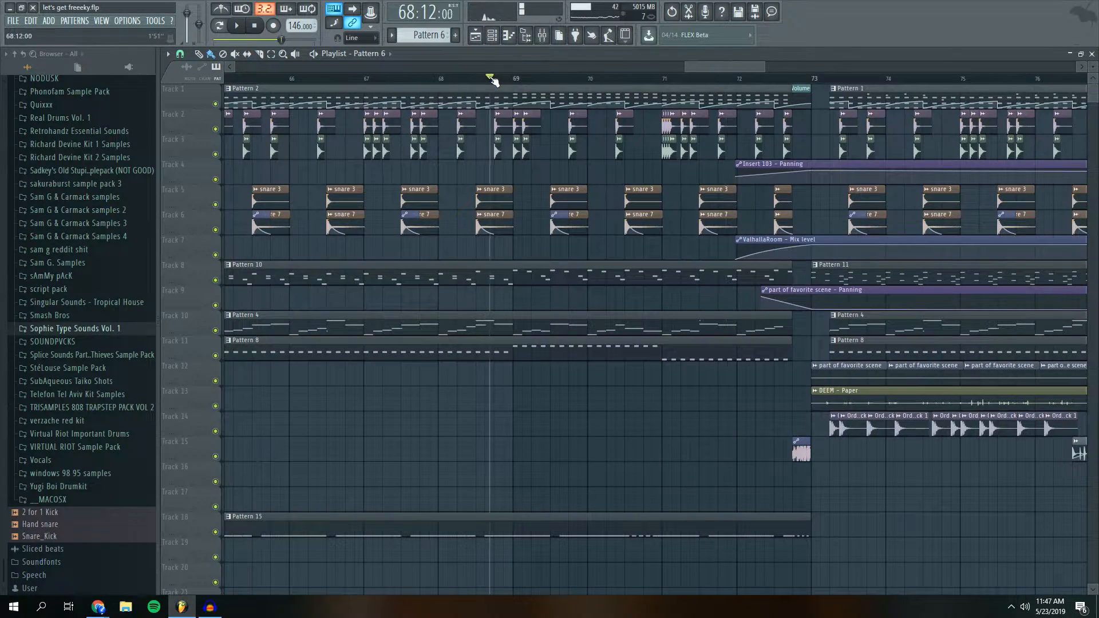
key("space")
left_click_drag(718, 65, 782, 66)
key("space")
Play the section from 73:03:09 into bar 75 and stop playback
left_click(561, 78)
key("space")
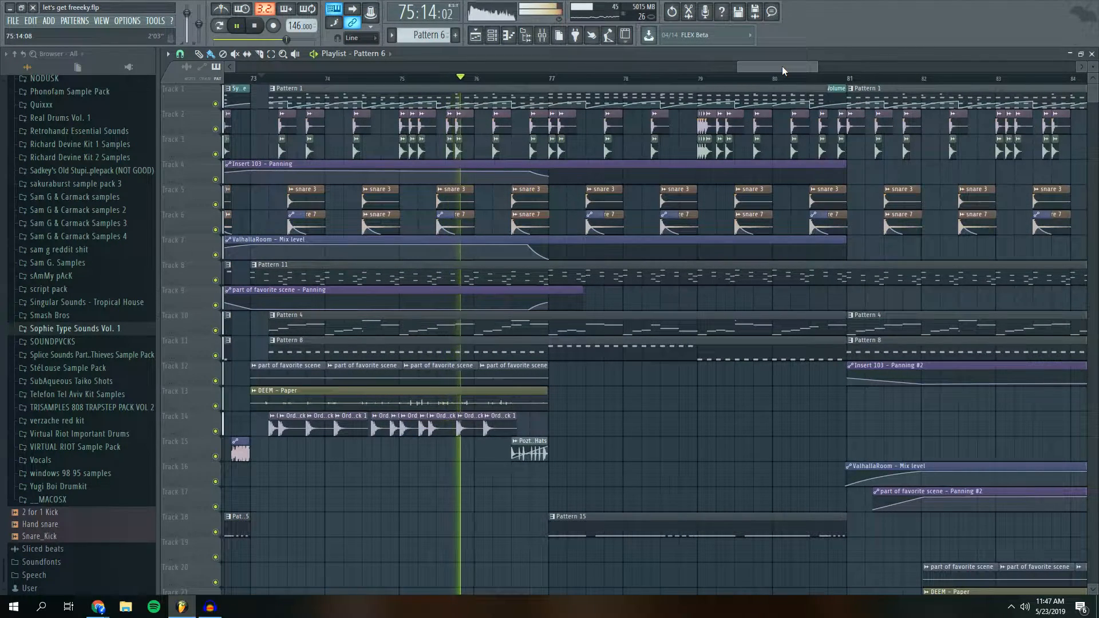
key("space")
left_click_drag(794, 71, 780, 71)
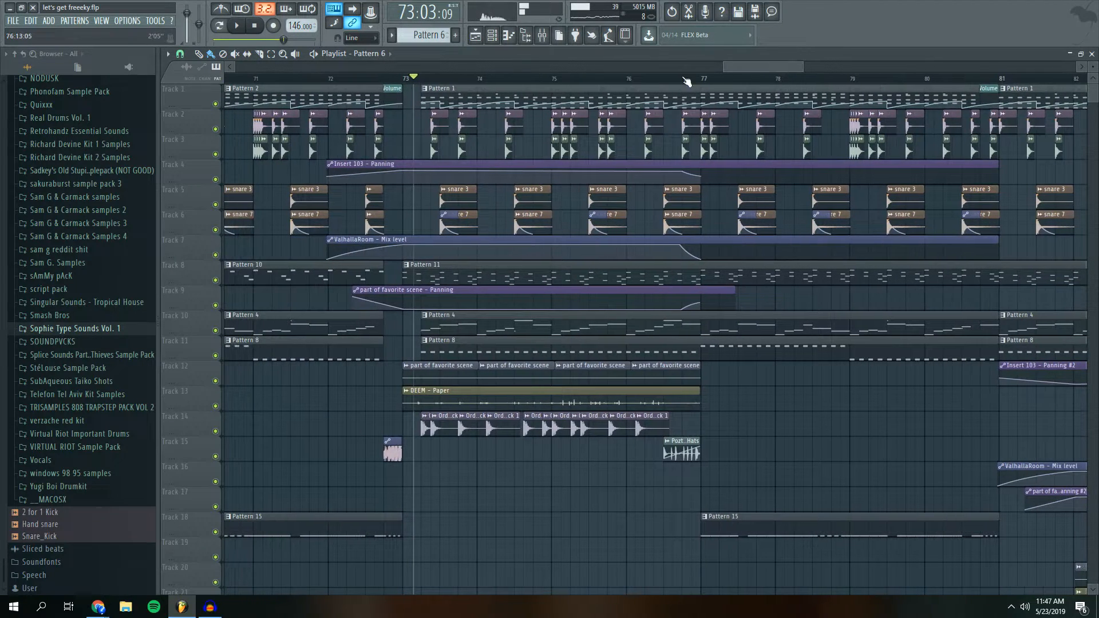
Switch to the SoundCloud page in Chrome and search the site for "tennyson"
mouse_move(98, 606)
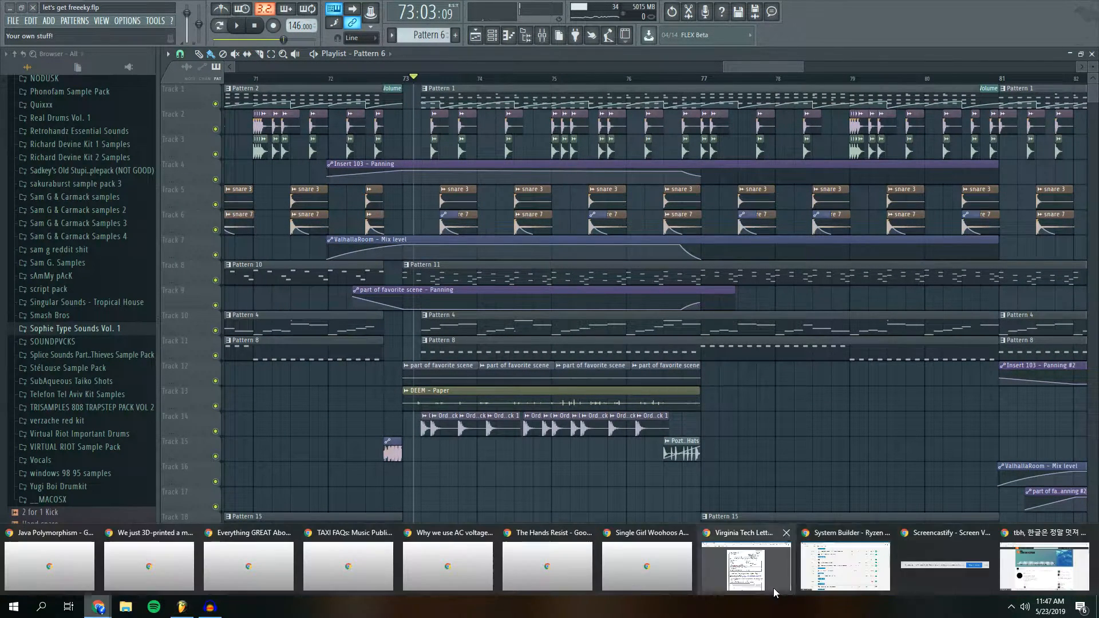
left_click(762, 561)
left_click(828, 69)
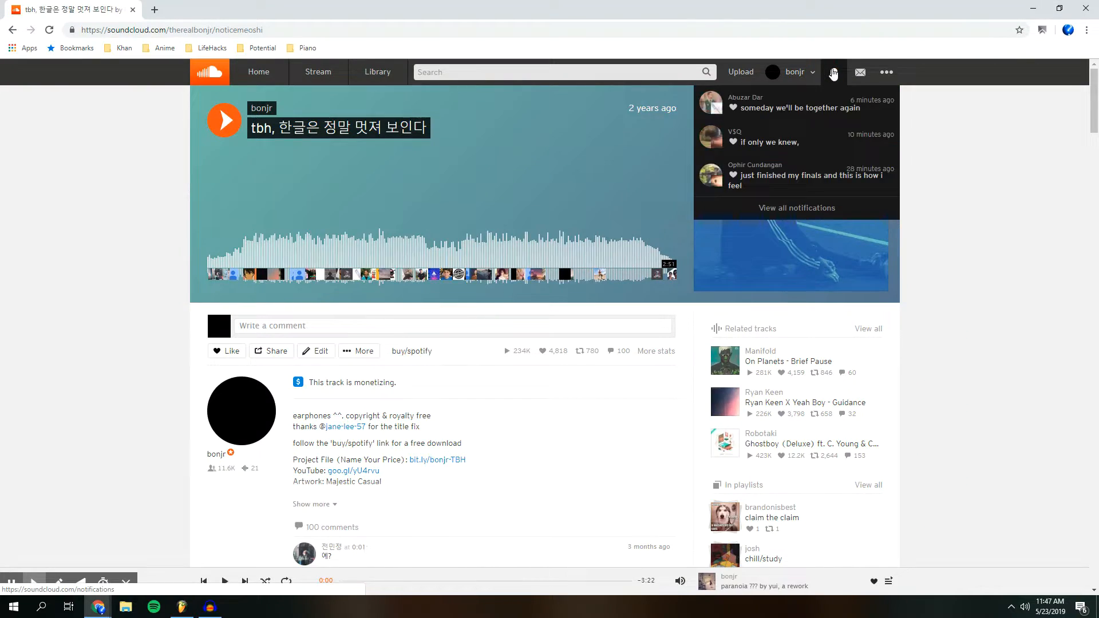
left_click(647, 72)
type("tennyson")
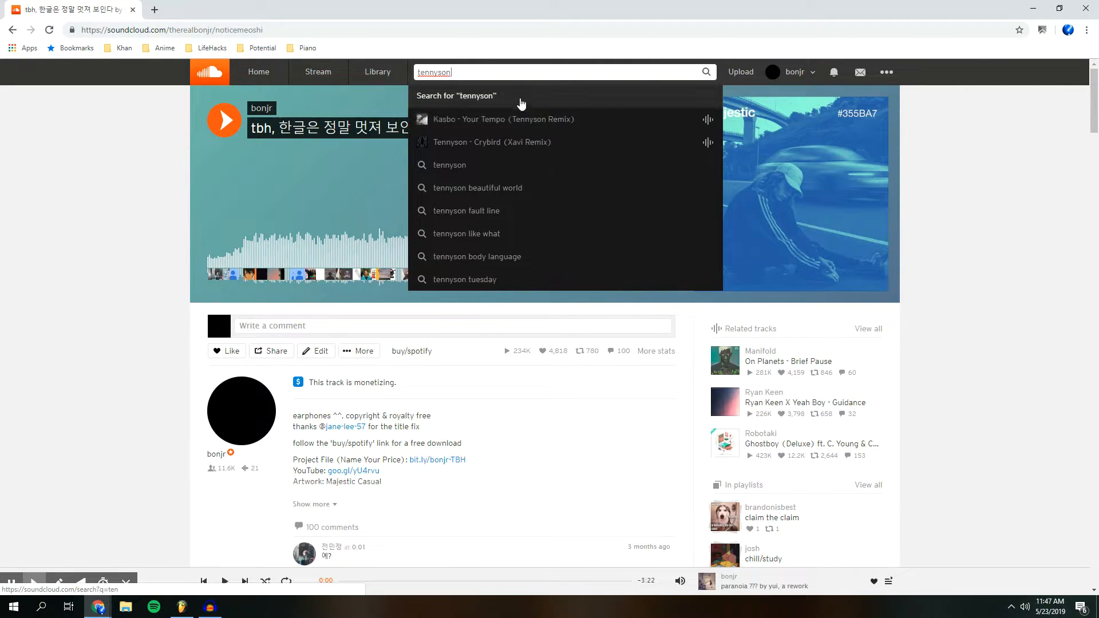
left_click(521, 95)
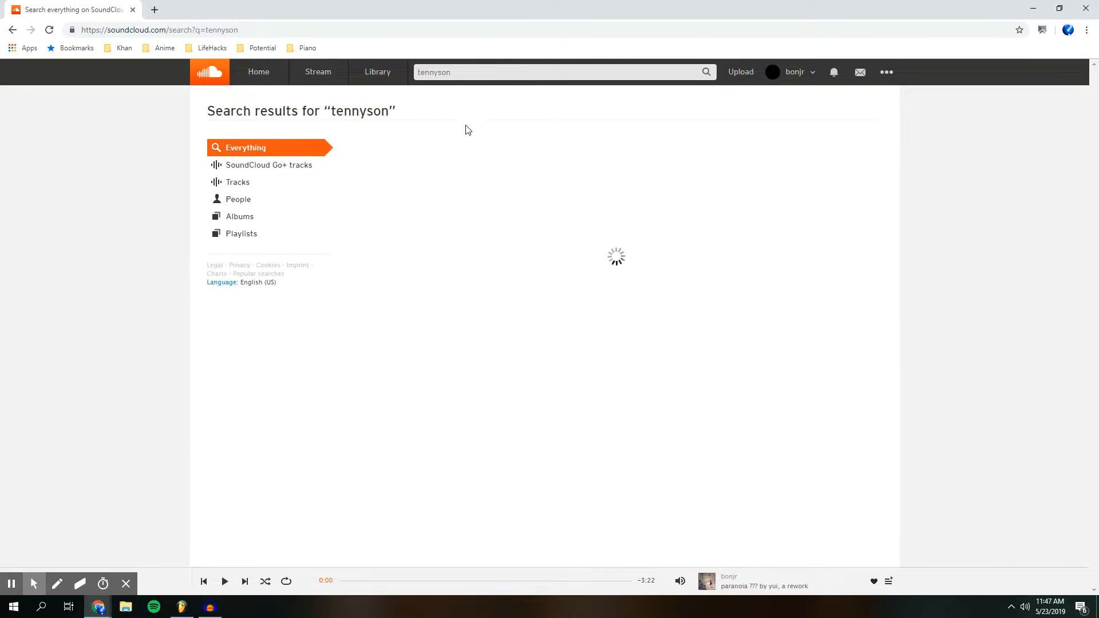
left_click(461, 167)
left_click(248, 252)
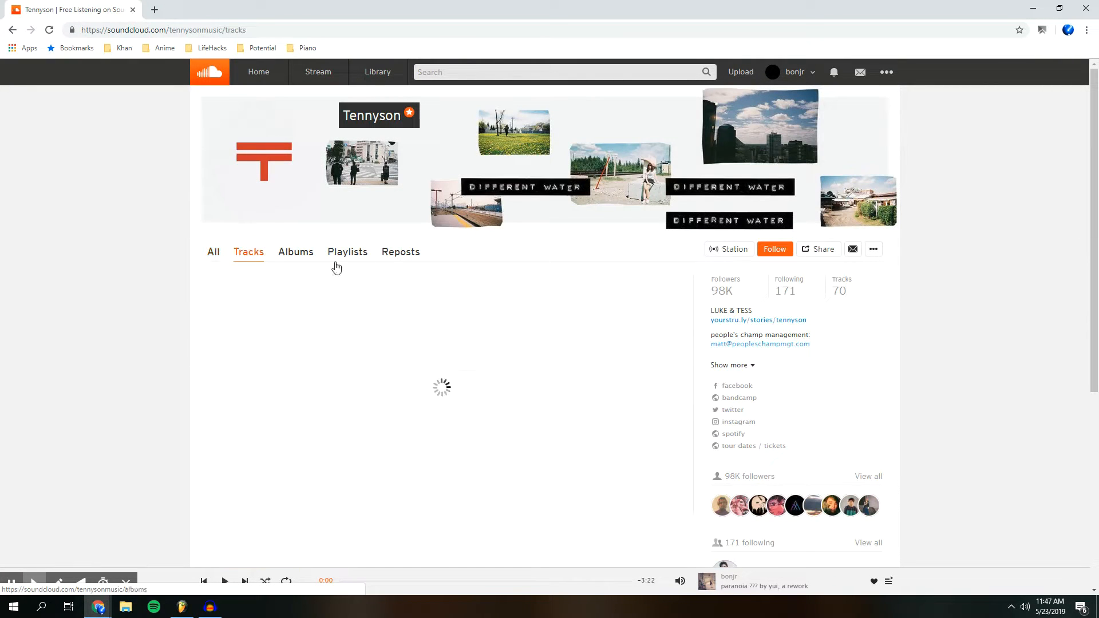
scroll(379, 271, "down", 15)
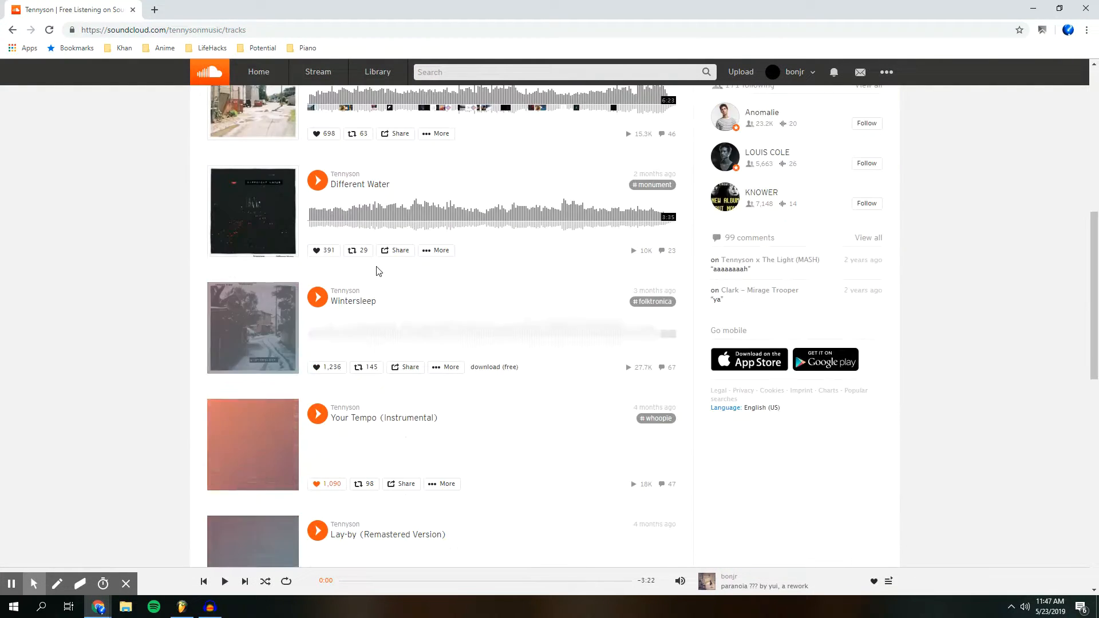
scroll(377, 271, "down", 20)
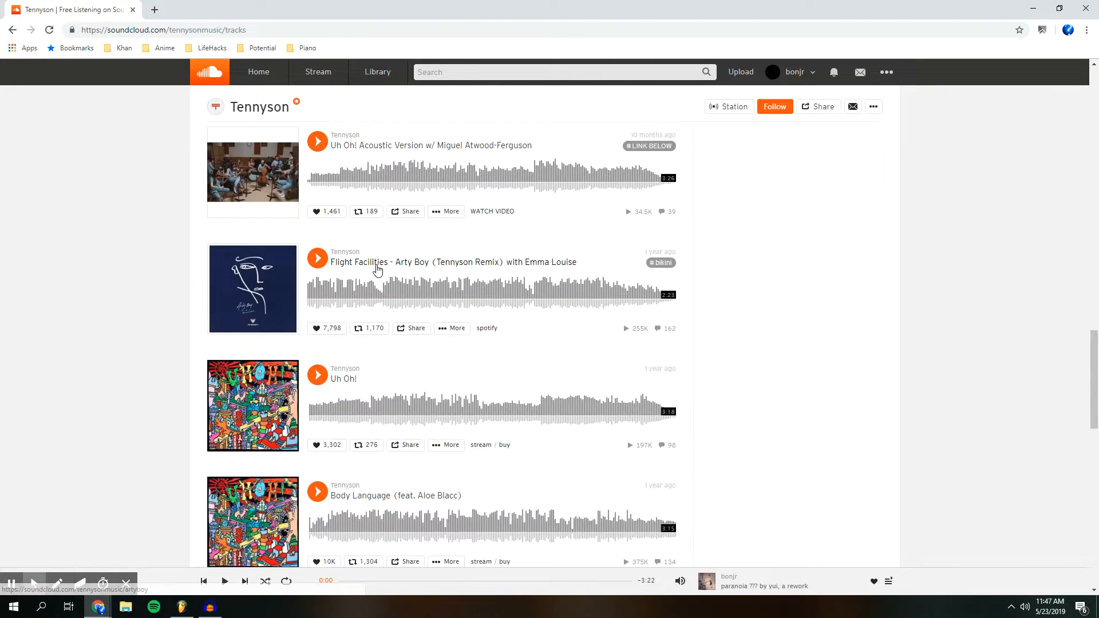
scroll(377, 269, "down", 8)
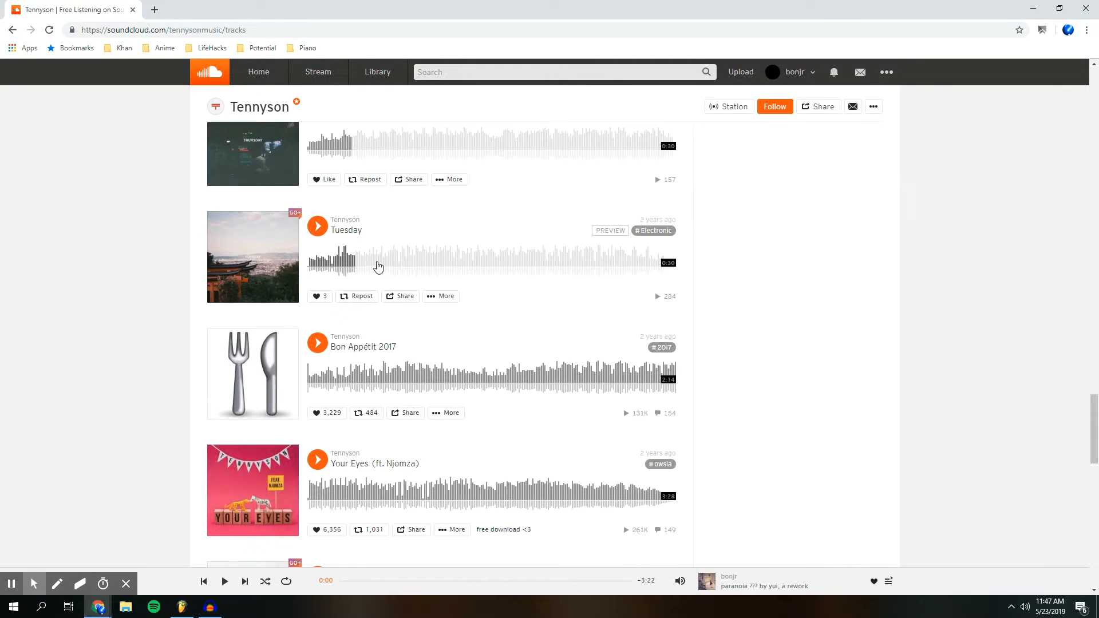
scroll(378, 266, "down", 18)
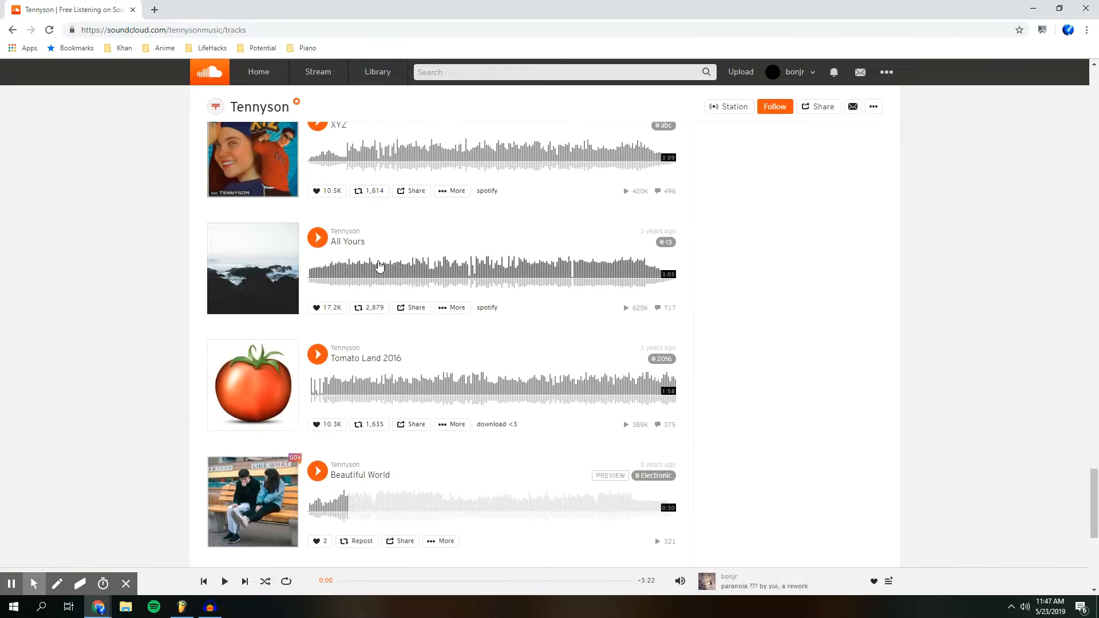
scroll(378, 263, "down", 10)
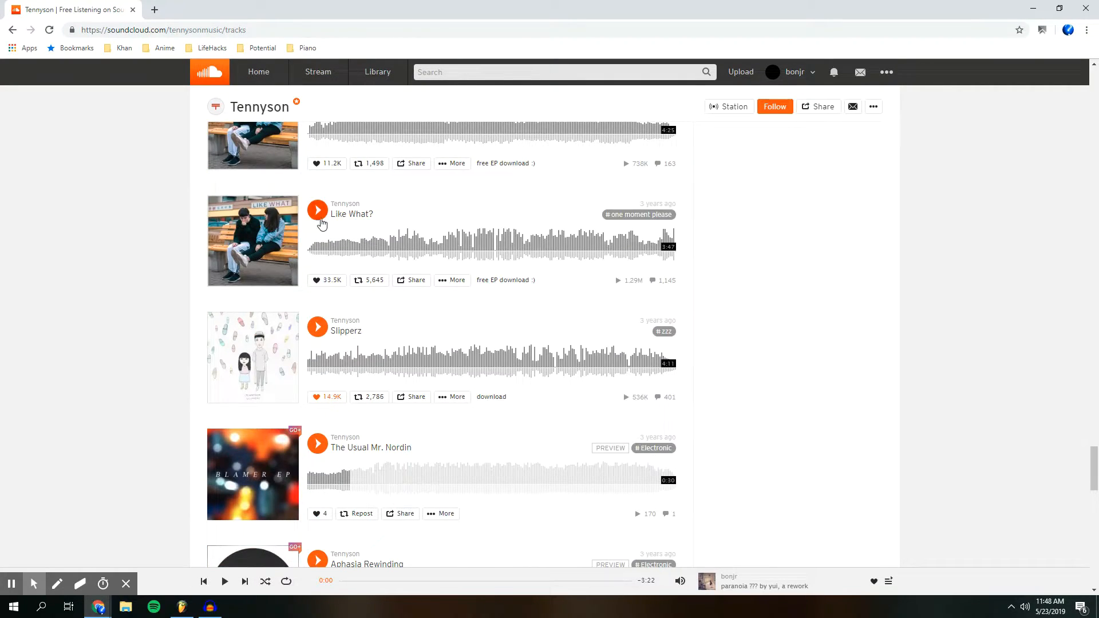
Play "Like What?" from about its midpoint, pause it near the end, and look over the neighbouring tracks
left_click(318, 210)
left_click(481, 247)
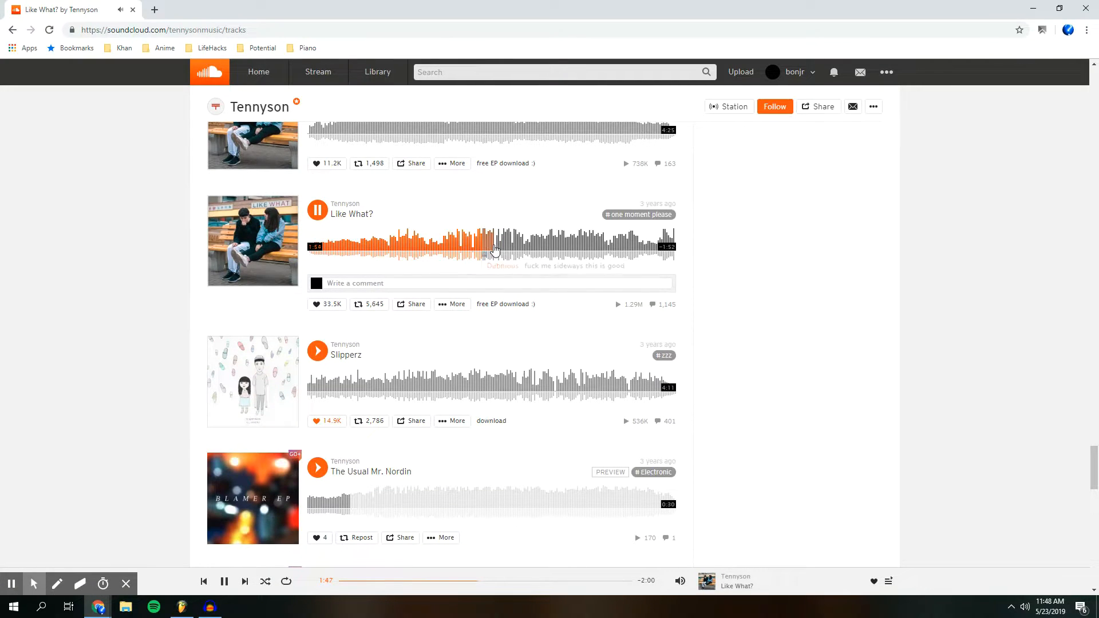
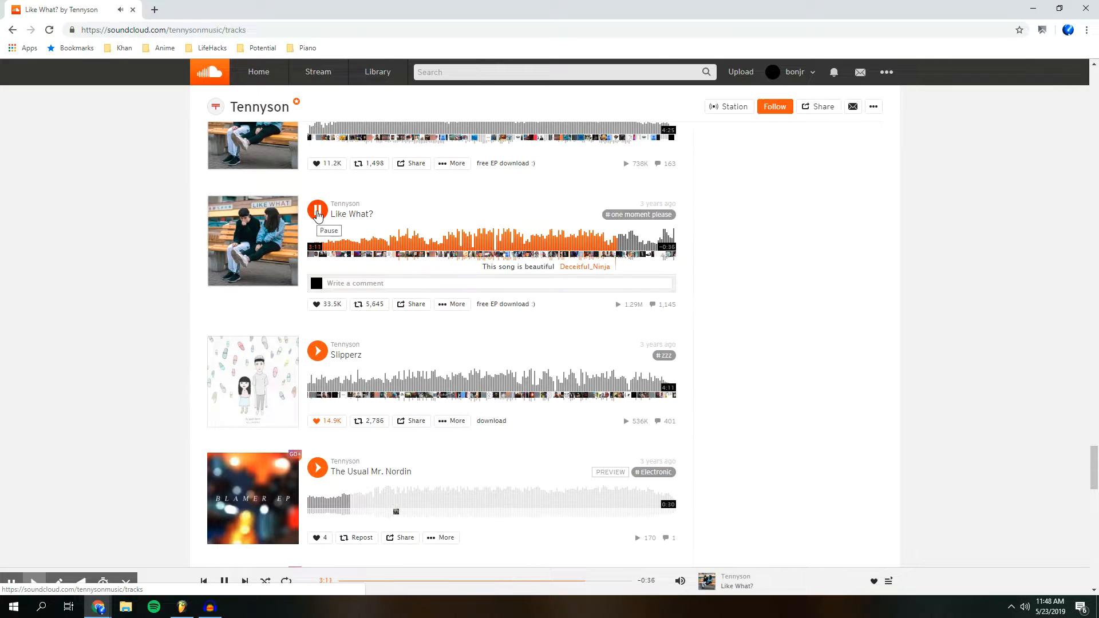
left_click(317, 211)
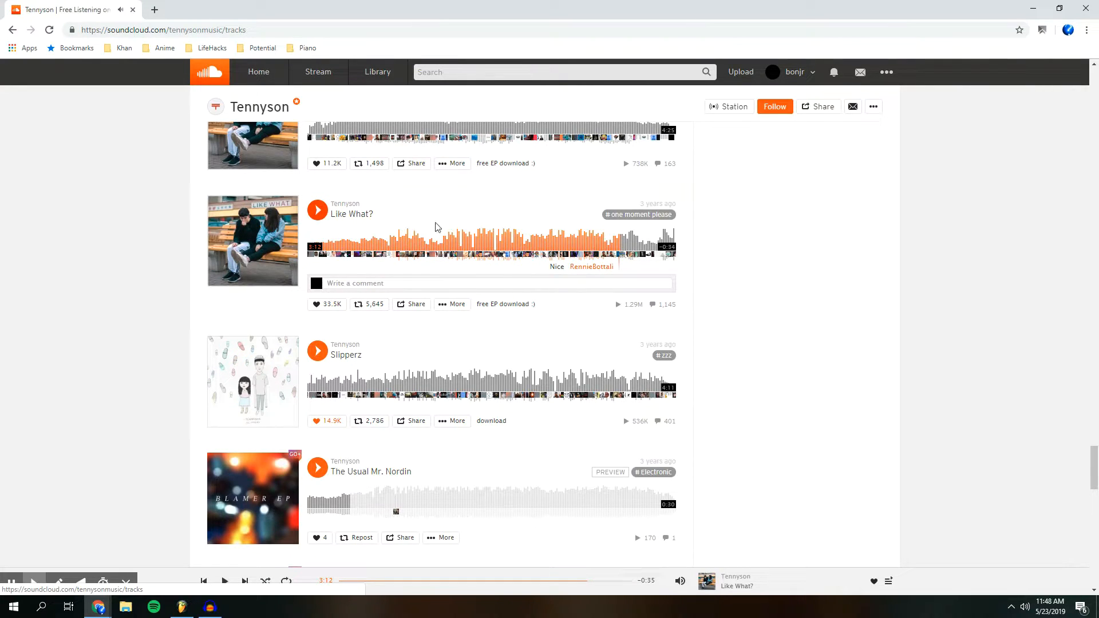
scroll(595, 261, "down", 3)
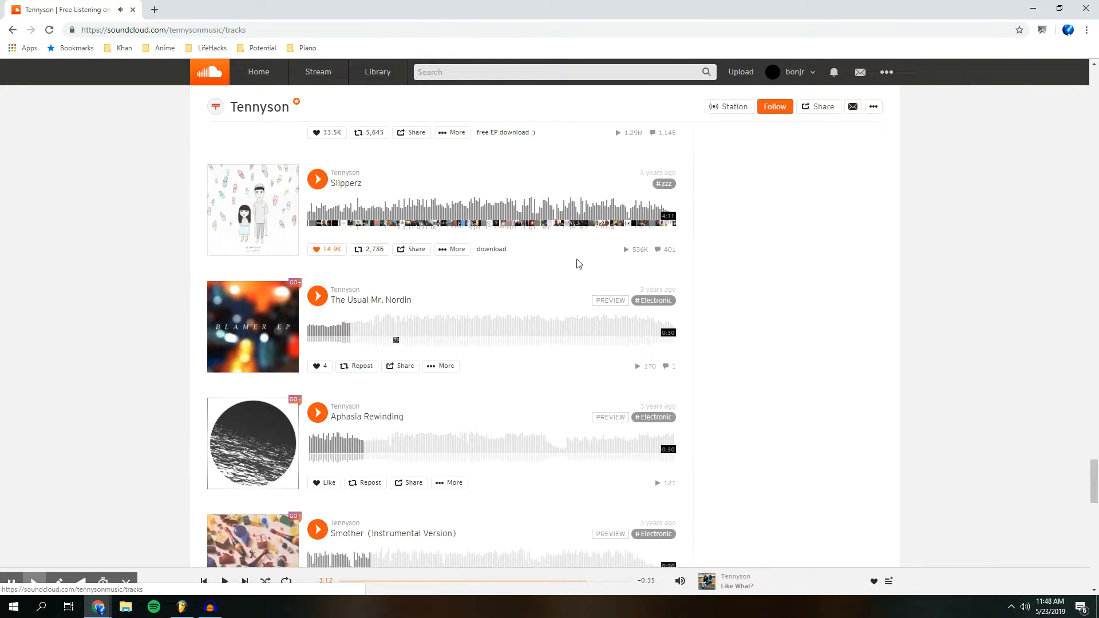
scroll(570, 262, "up", 4)
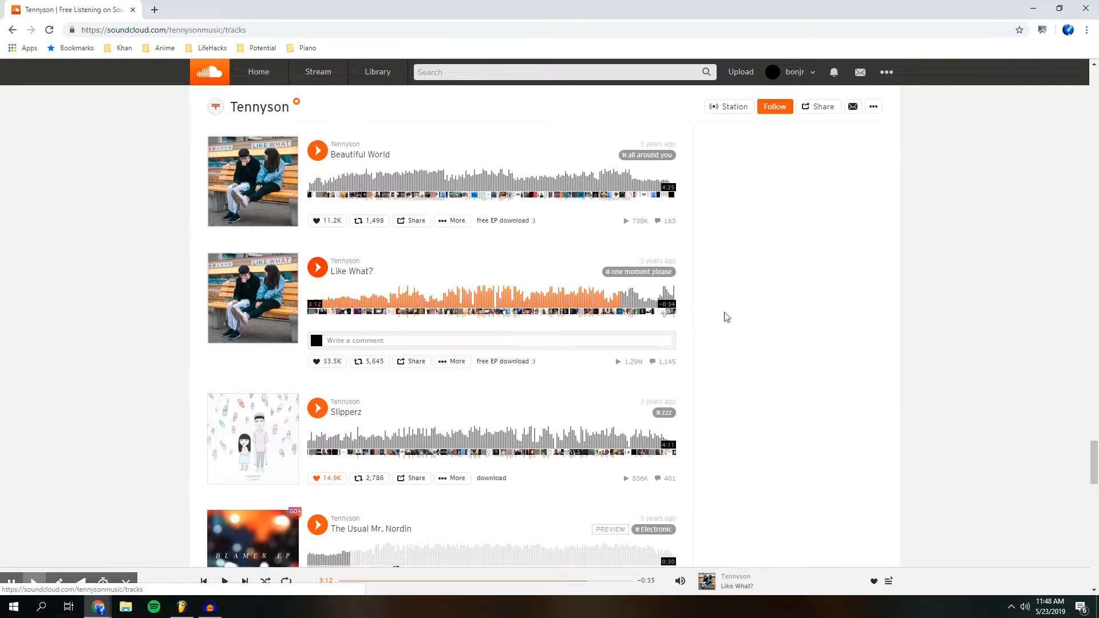
Switch back to FL Studio and play the arrangement from 73:03:09
left_click(833, 76)
left_click(832, 76)
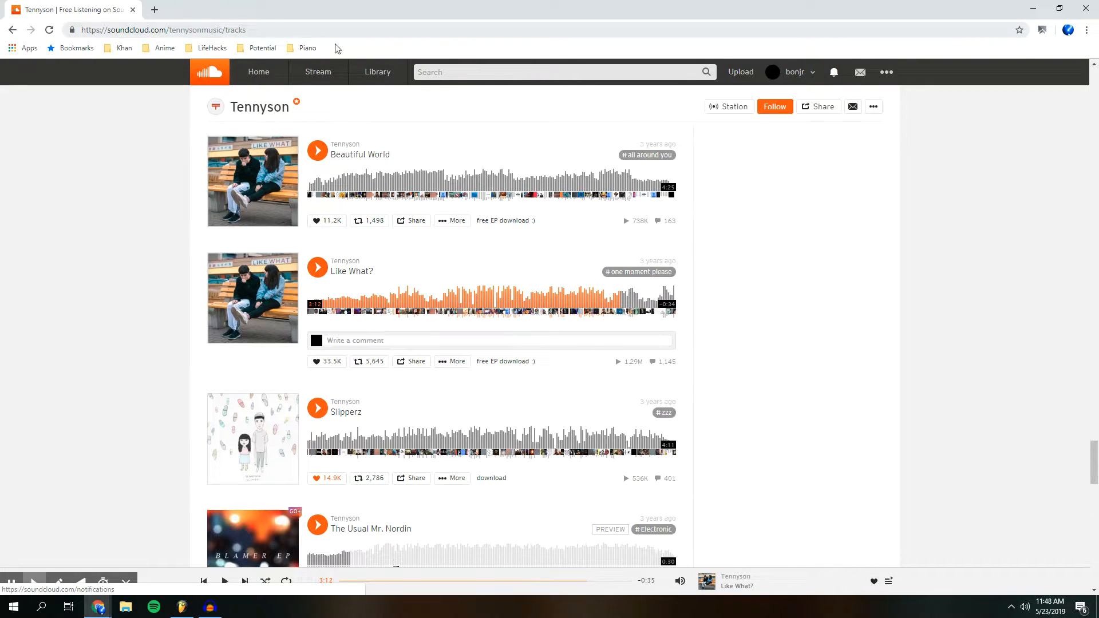
left_click(182, 607)
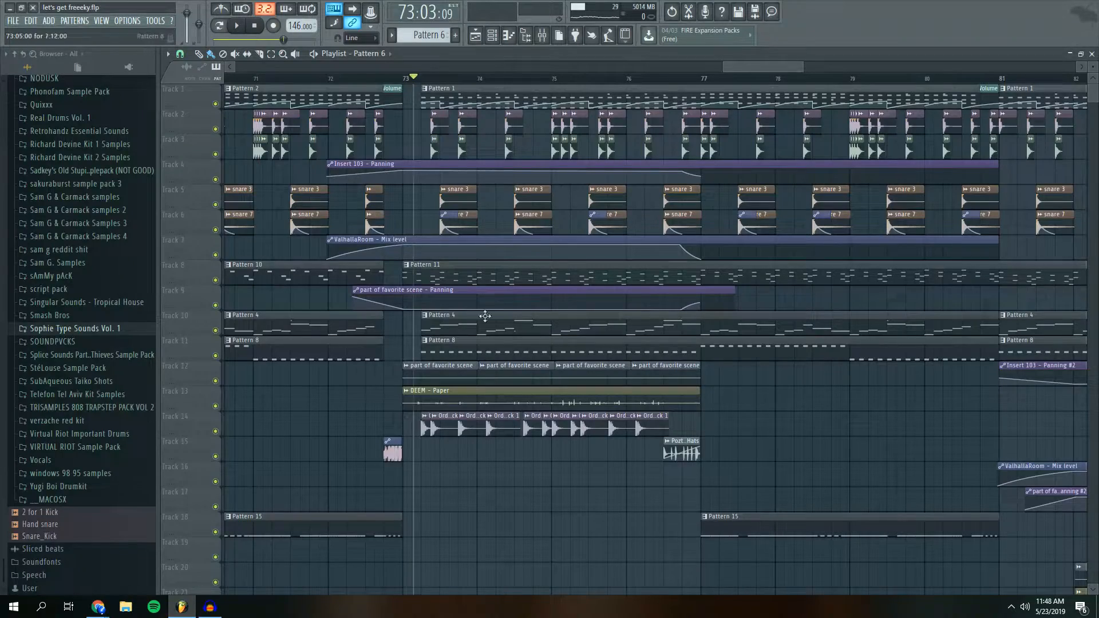
scroll(737, 82, "down", 5)
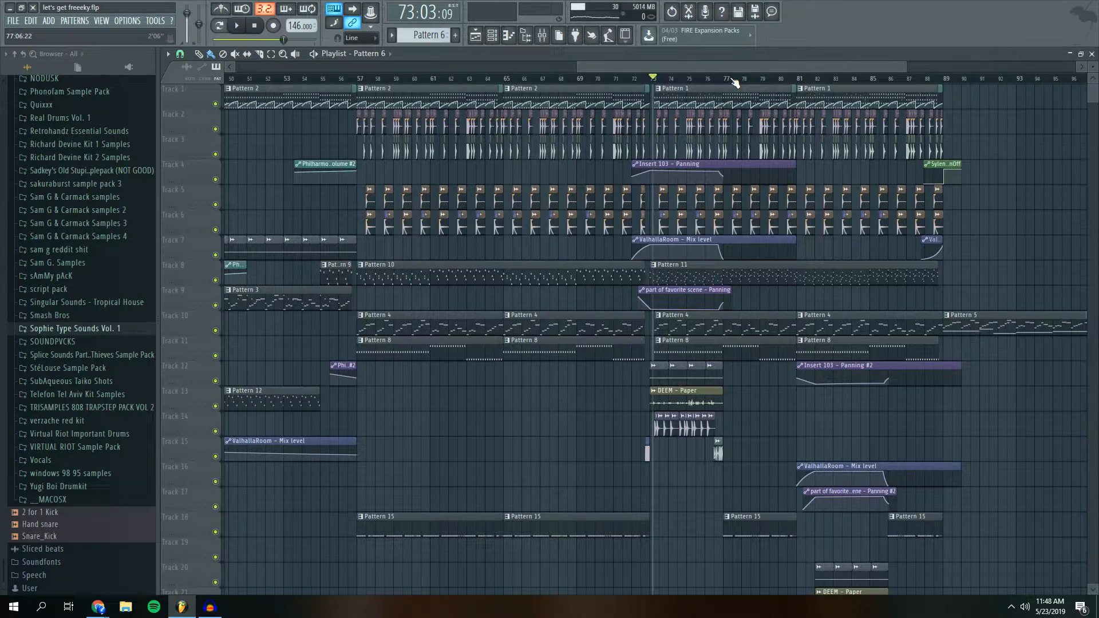
scroll(698, 64, "up", 5)
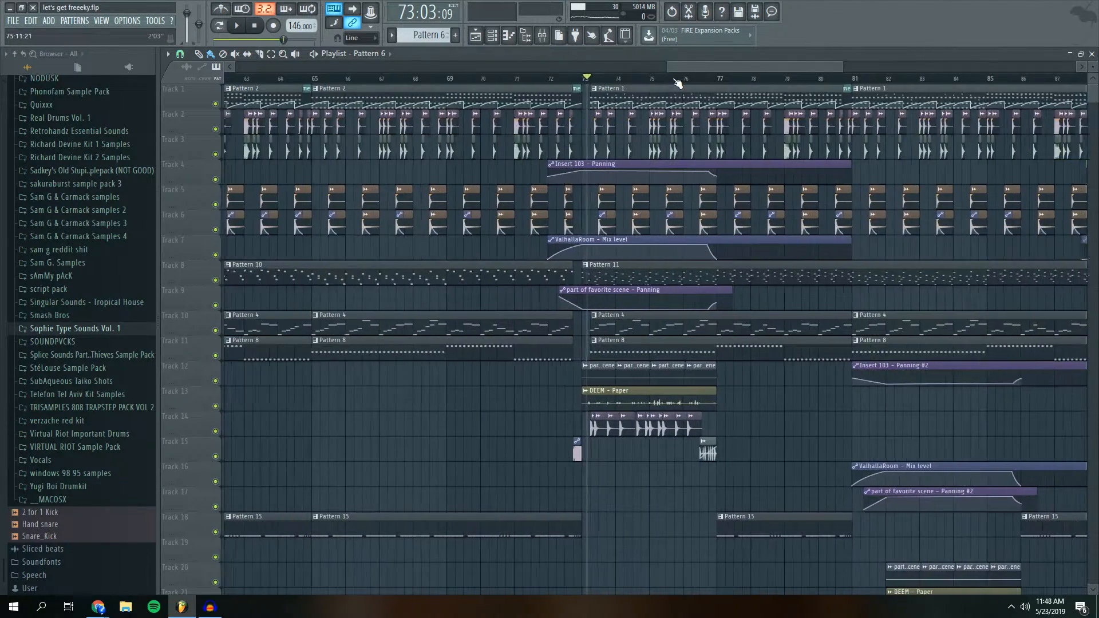
key("space")
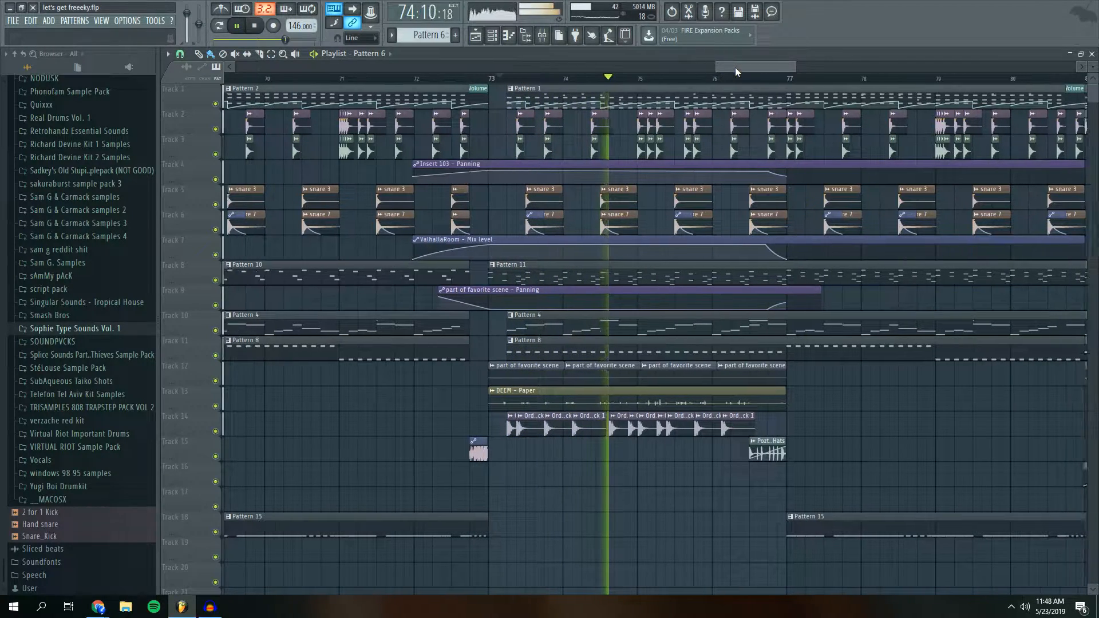
Follow the playback across the arrangement and the lower tracks up to bar 89, and stop it there
left_click(546, 37)
left_click(547, 37)
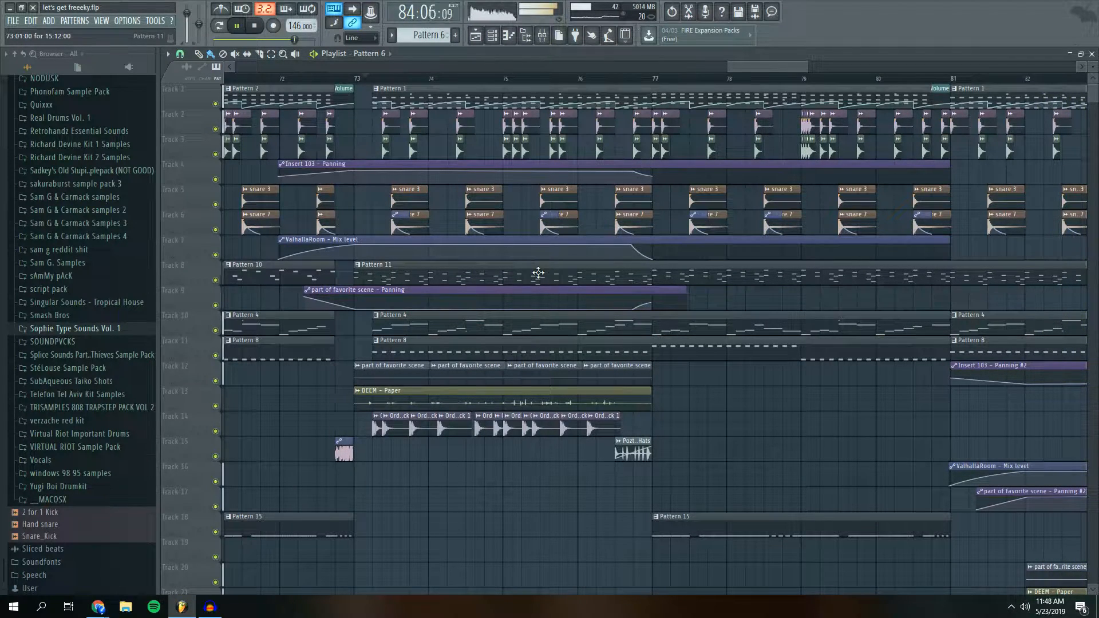
left_click_drag(753, 65, 672, 65)
scroll(651, 81, "down", 4)
scroll(653, 83, "down", 2)
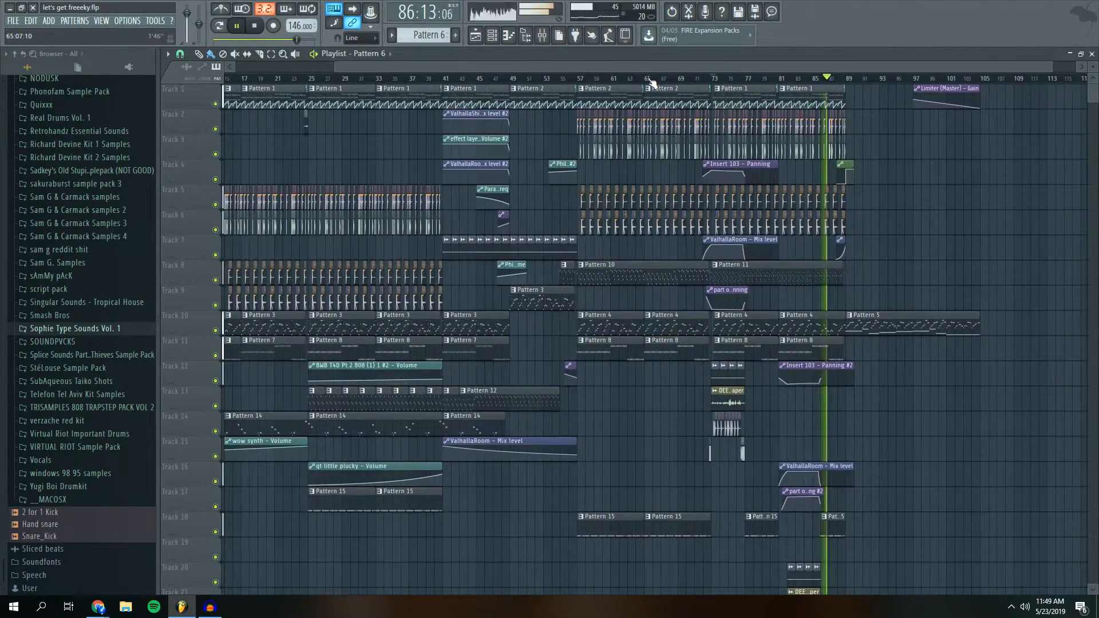
scroll(653, 82, "up", 2)
left_click_drag(676, 65, 800, 70)
scroll(781, 163, "down", 5)
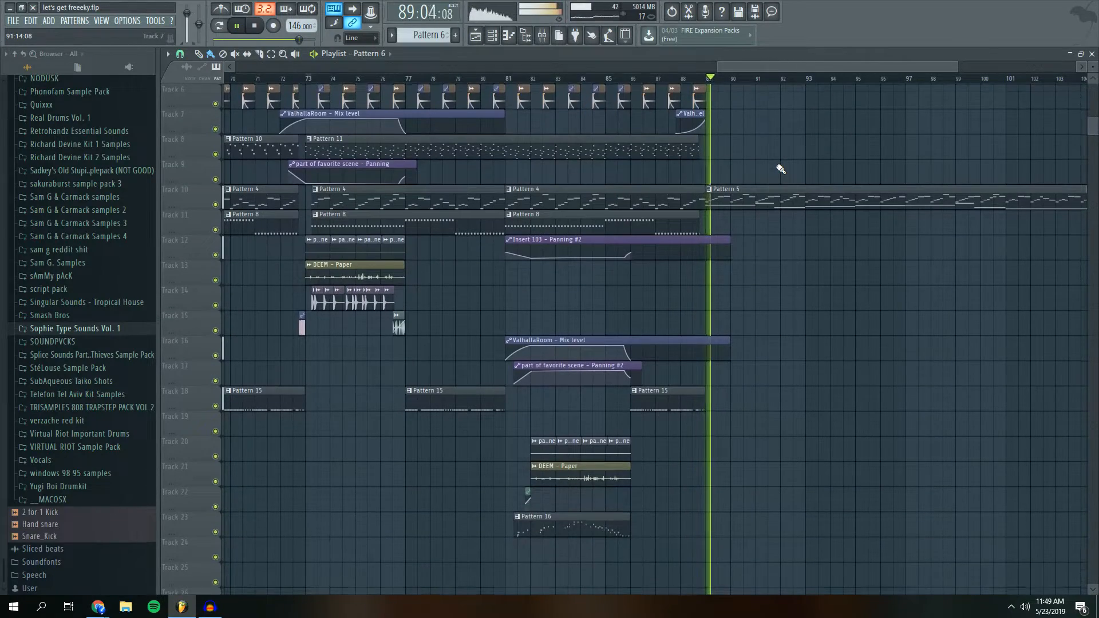
key("space")
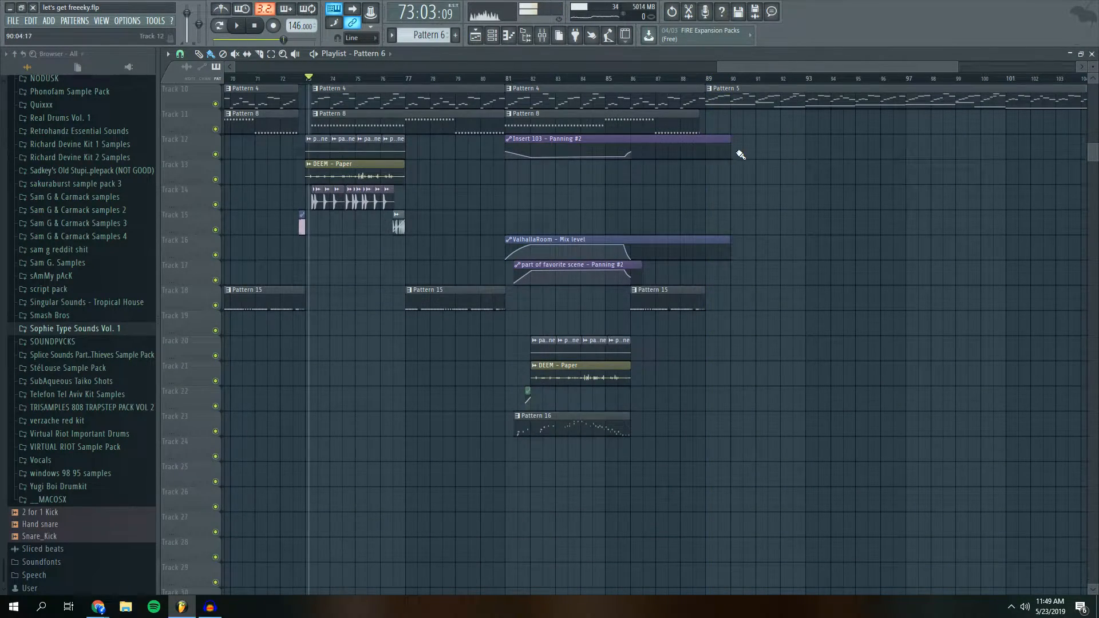
Open Pattern 11 in the piano roll from the playlist and show its notes in the channel rack
scroll(741, 151, "up", 5)
left_click_drag(742, 65, 684, 68)
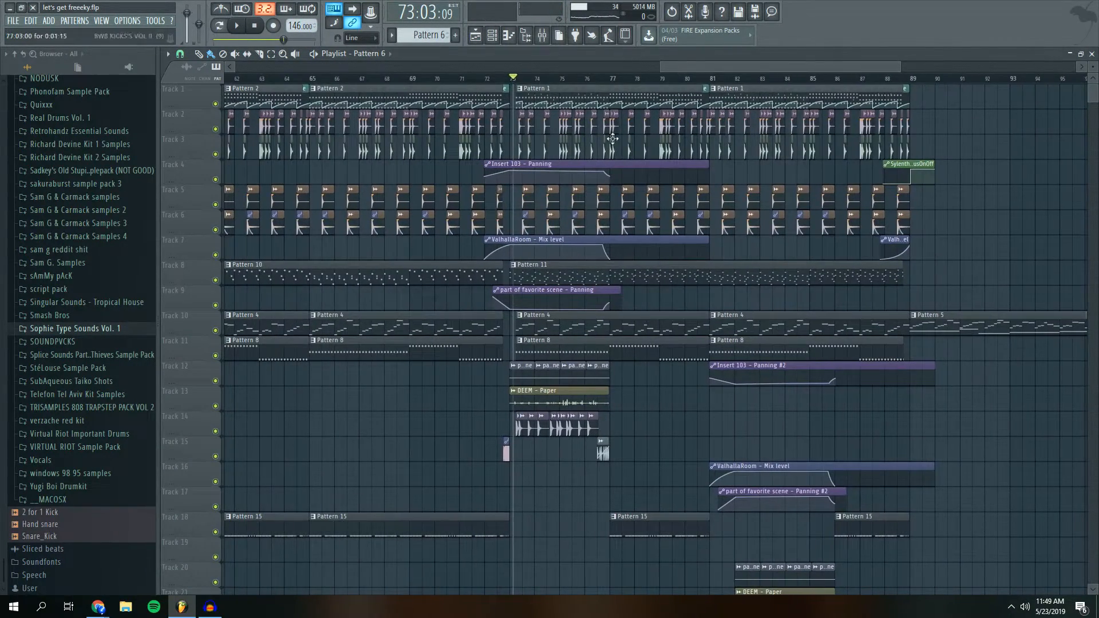
double_click(575, 271)
left_click(494, 36)
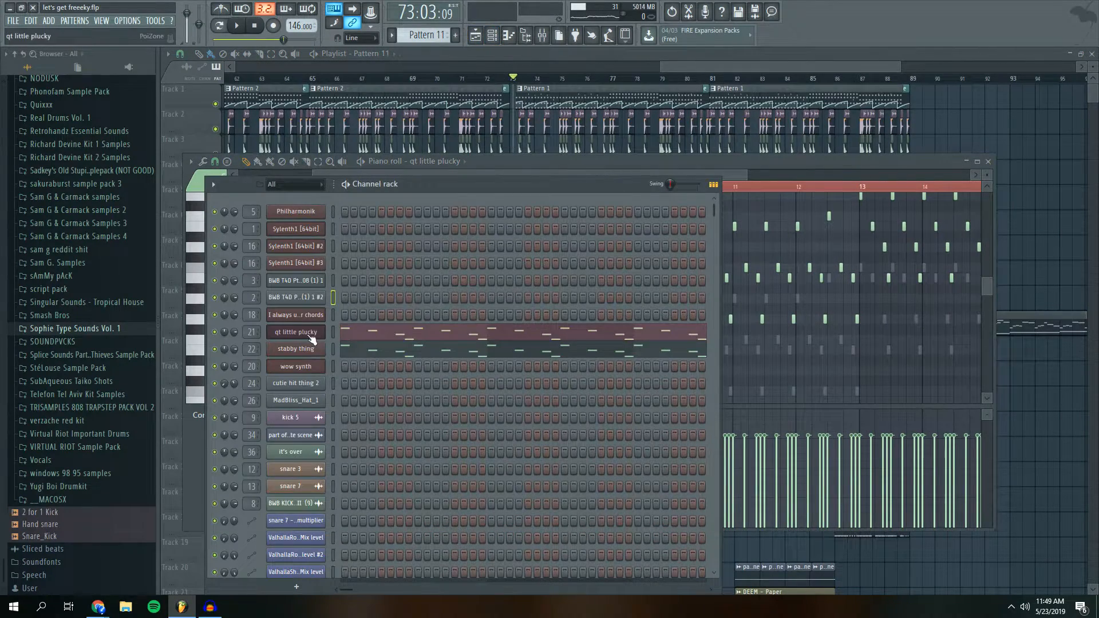
Locate the section around Pattern 16 in the playlist and briefly play it from 81:05:21
left_click_drag(683, 68, 541, 70)
scroll(551, 83, "down", 5)
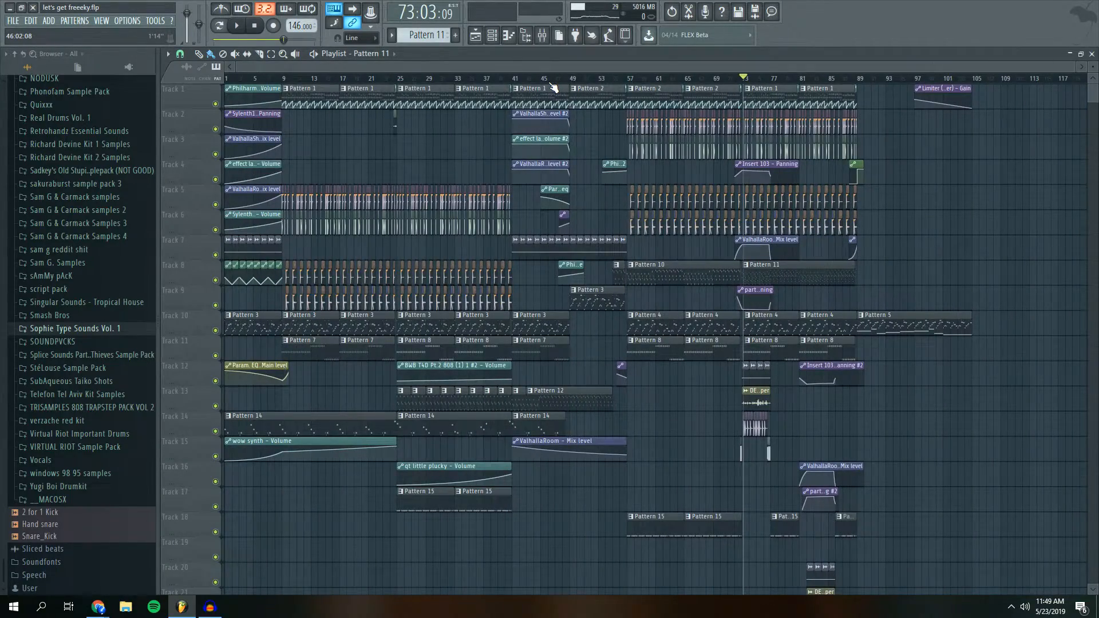
scroll(554, 86, "up", 5)
left_click_drag(616, 64, 821, 75)
scroll(683, 272, "down", 5)
scroll(683, 272, "down", 4)
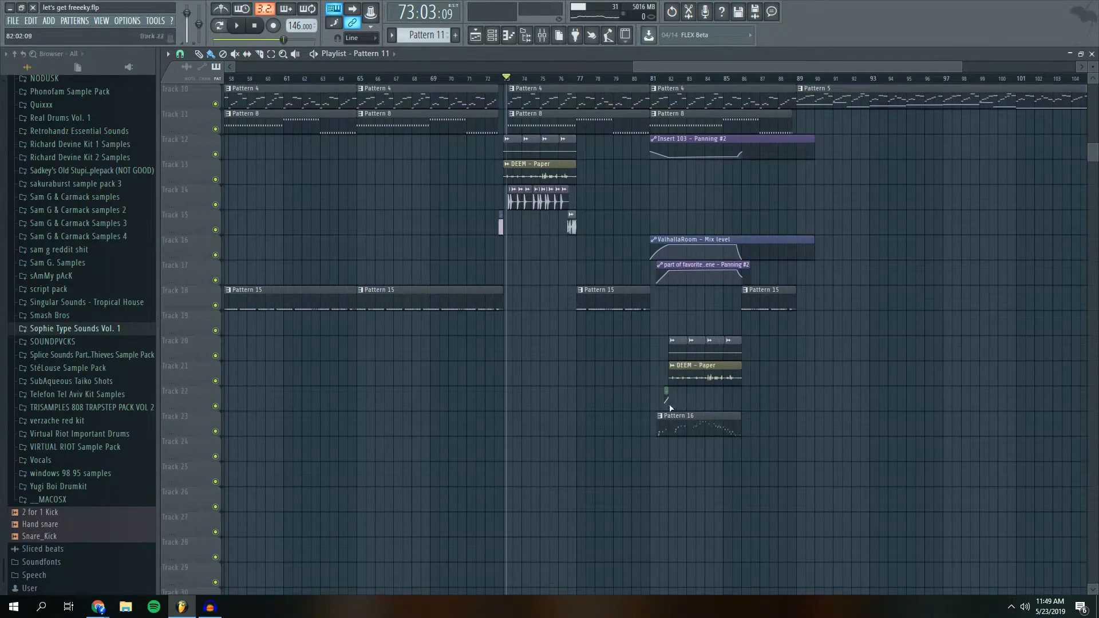
scroll(682, 82, "up", 3)
key("space")
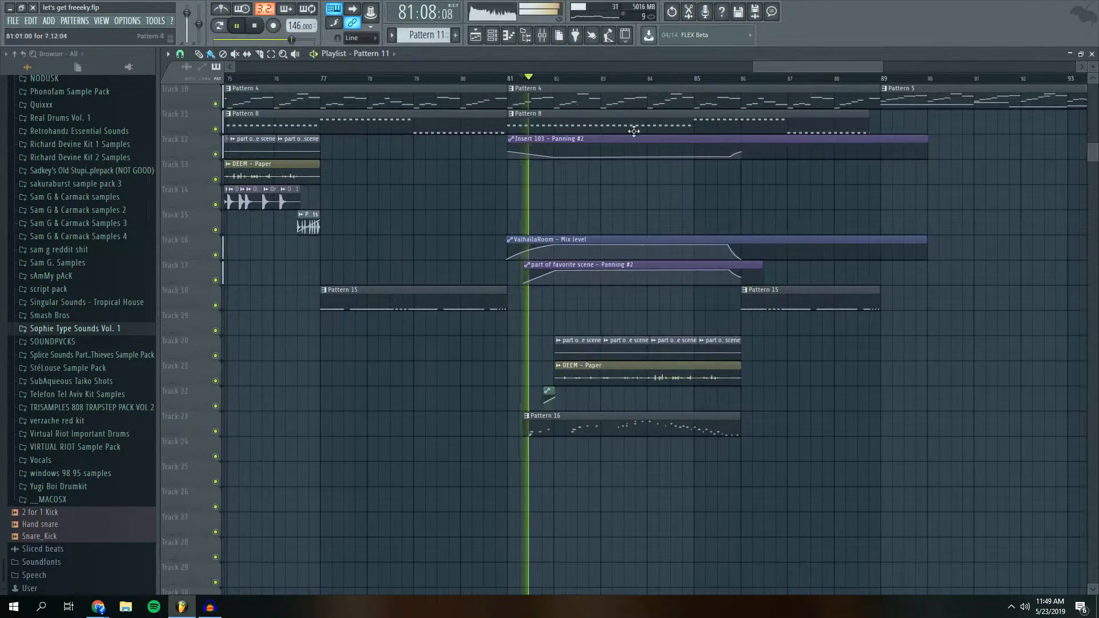
key("space")
Open Pattern 16 from track 23 and show it in the channel rack during playback
double_click(578, 417)
key("space")
left_click(497, 38)
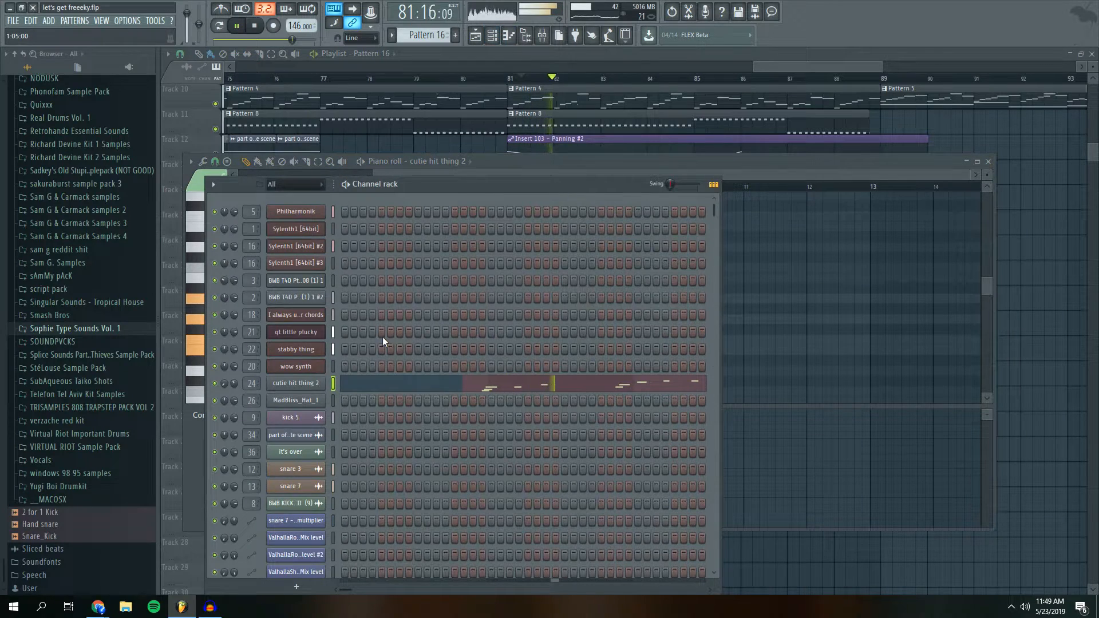
Open the "cutie hit thing 2" sampler, stop playback, and audition the sound with a few notes
left_click(300, 386)
key("space")
key("w")
key("w")
key("w")
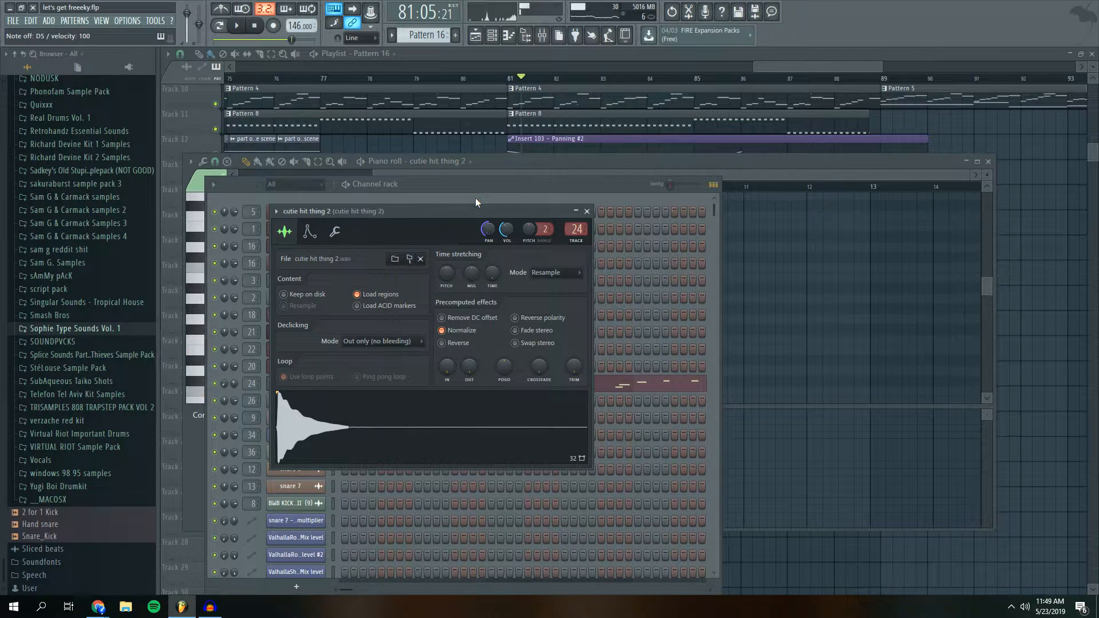
left_click(638, 59)
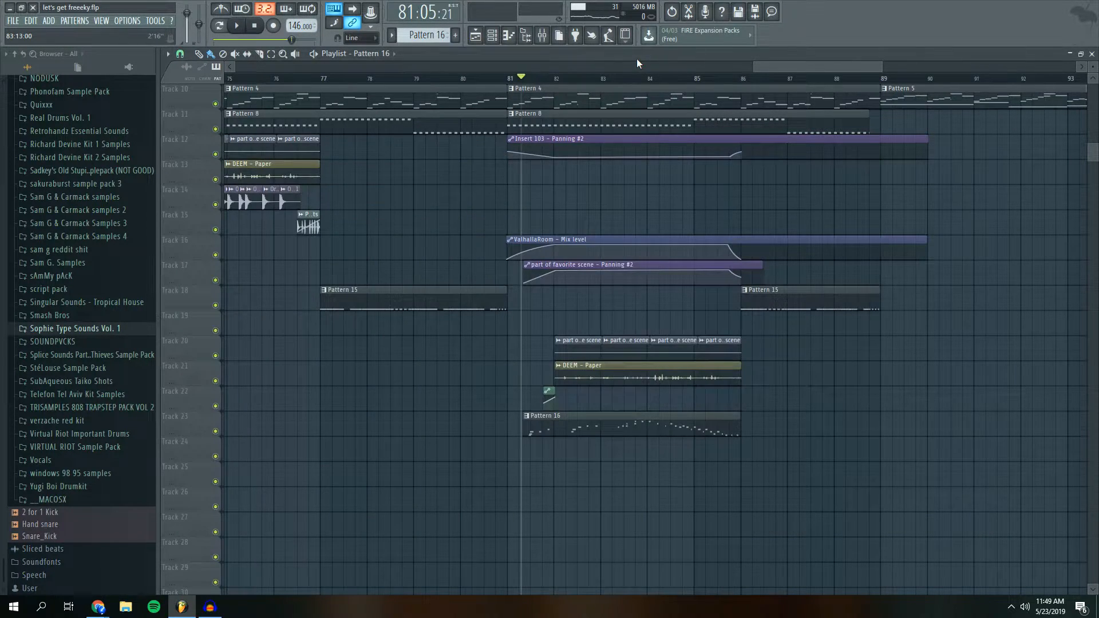
Look over the arrangement and open the channel rack to examine its instrument channels
scroll(651, 81, "down", 4)
left_click_drag(664, 67, 653, 66)
left_click_drag(1092, 153, 1093, 94)
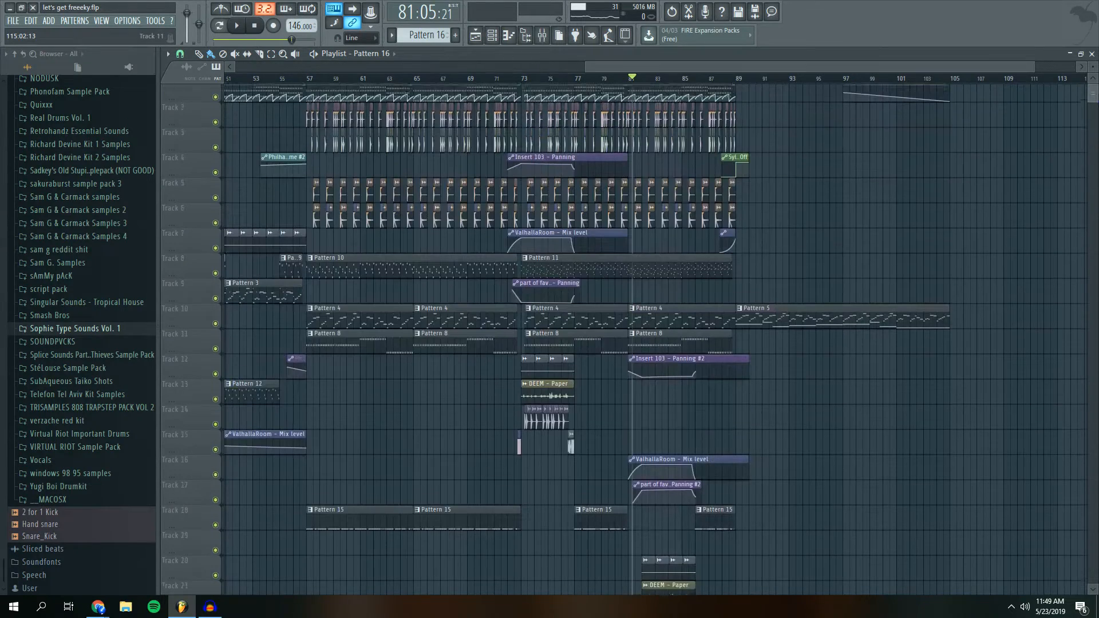
left_click(509, 35)
left_click(492, 35)
left_click(492, 35)
left_click(492, 36)
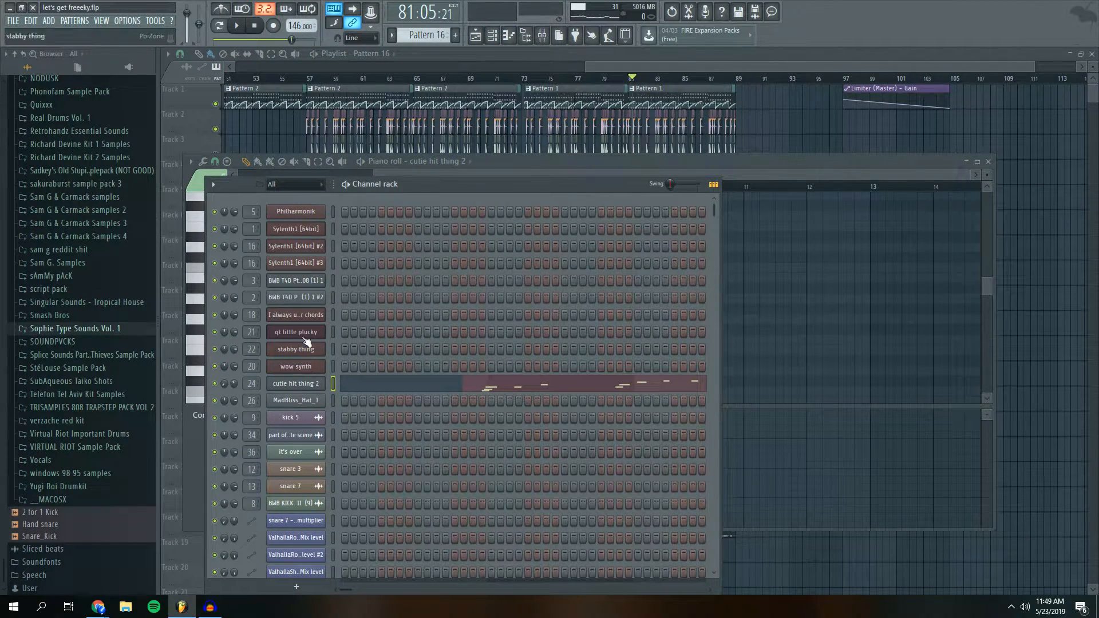
Check the channel rack's group filter and return to the playlist
left_click(301, 184)
left_click(296, 228)
left_click(287, 188)
left_click(290, 198)
left_click_drag(518, 182, 495, 171)
left_click_drag(637, 67, 548, 57)
left_click(493, 36)
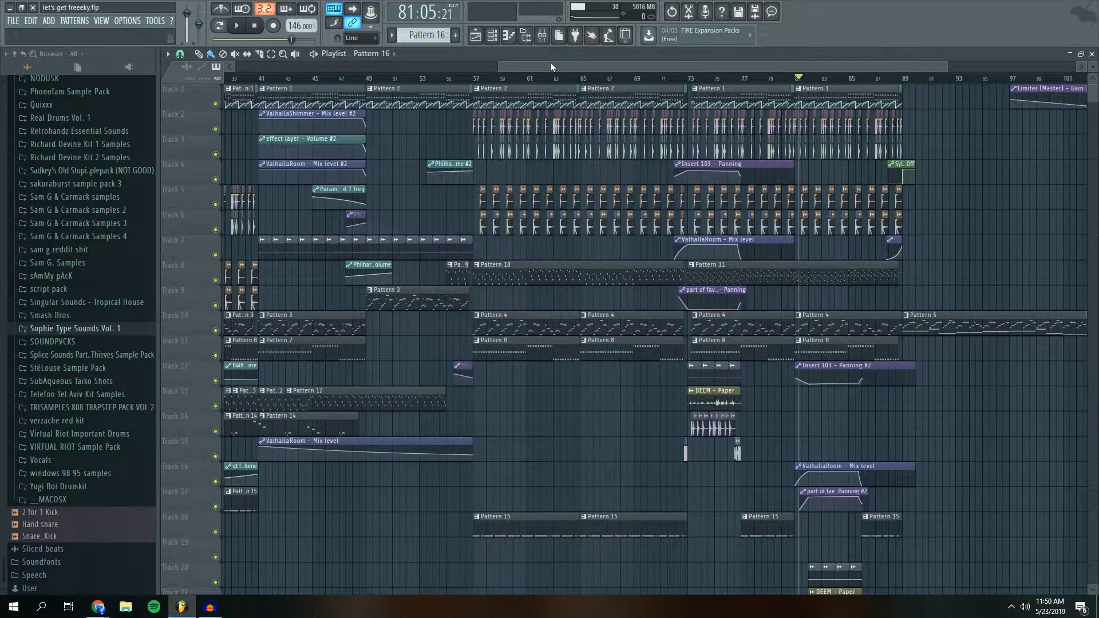
Look over the upper and lower tracks of the arrangement and set the playback position to 72:05:06
left_click_drag(551, 64, 535, 64)
left_click_drag(1093, 67, 1094, 66)
scroll(779, 78, "up", 1)
scroll(780, 78, "down", 4)
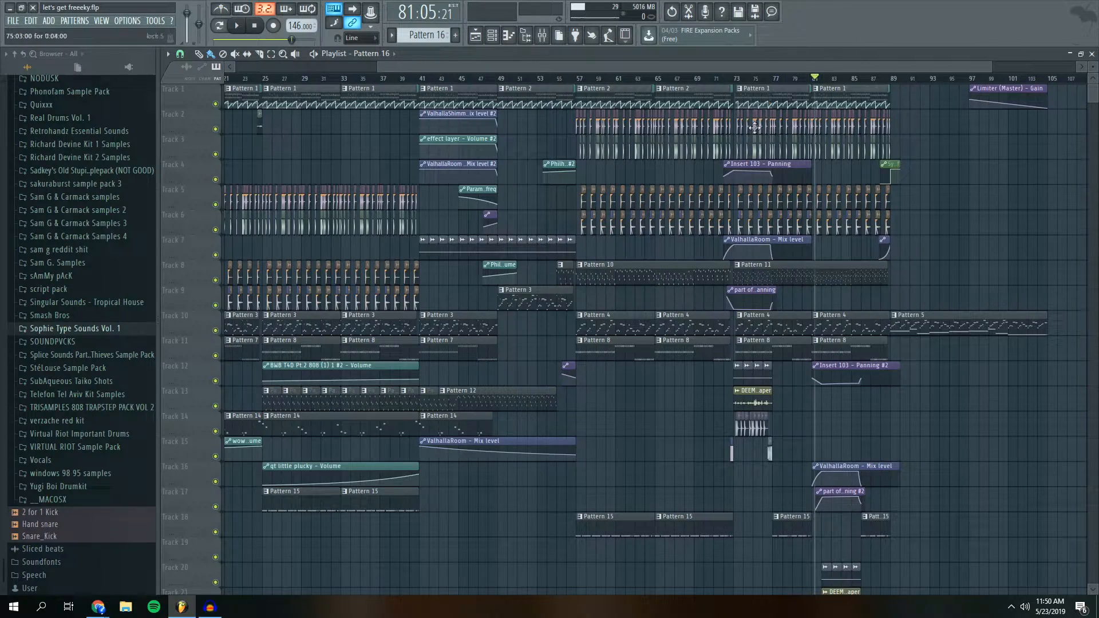
left_click_drag(1095, 67, 1094, 66)
scroll(970, 147, "down", 2)
scroll(969, 147, "up", 2)
scroll(916, 141, "down", 8)
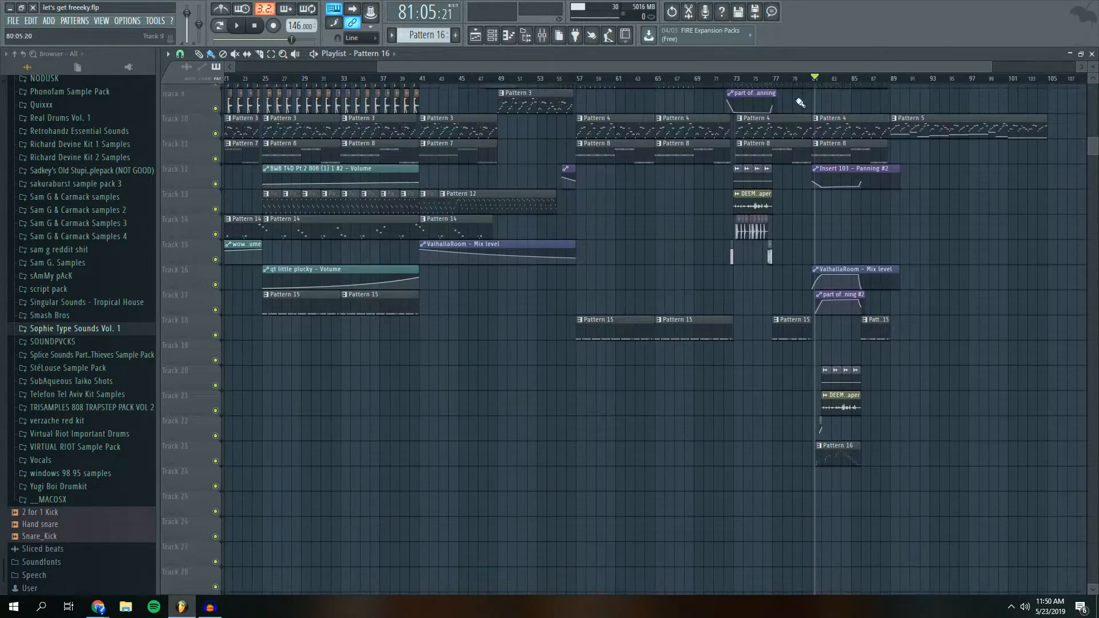
scroll(736, 81, "up", 6)
left_click(710, 79)
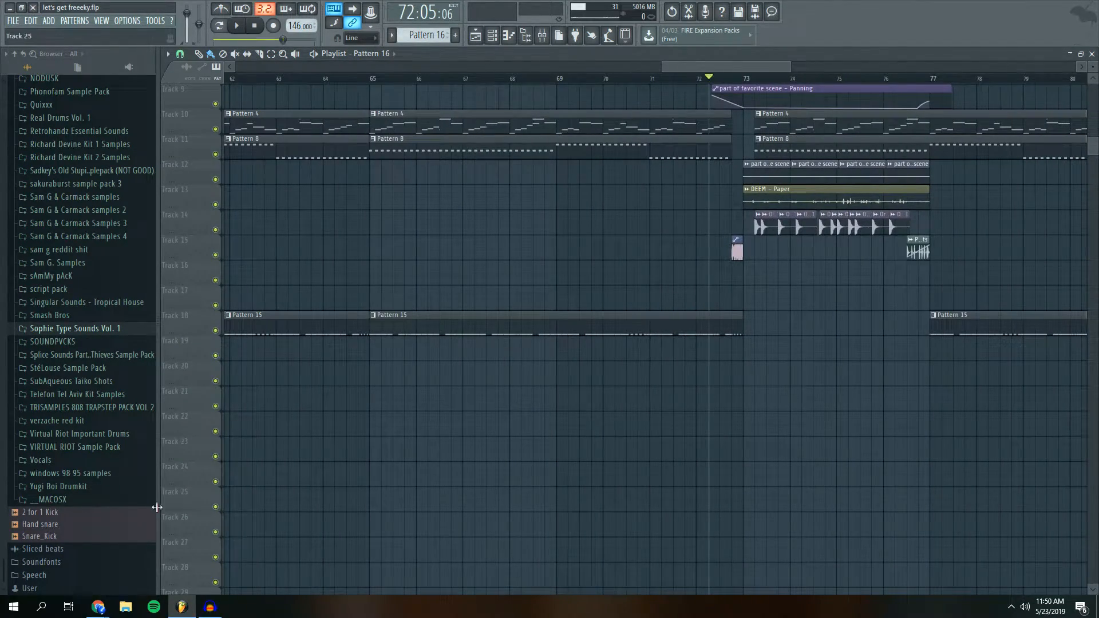
Switch to Chrome and open the "bonjr - TBH | Majestic Color" YouTube video in a new tab using "tbh"
left_click(1043, 564)
left_click(154, 10)
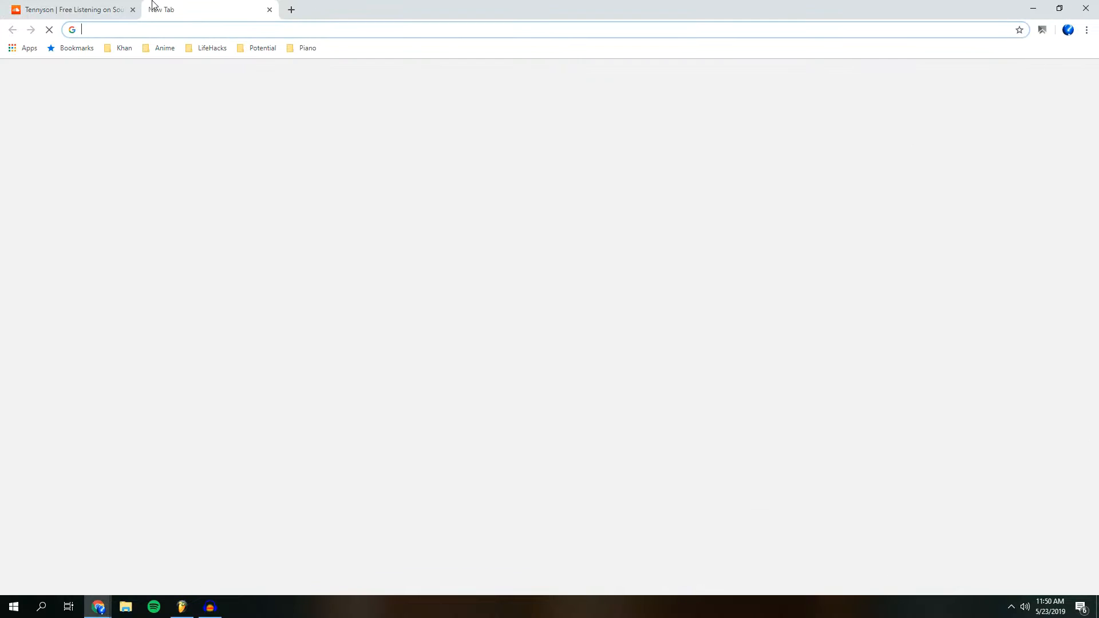
type("tbh")
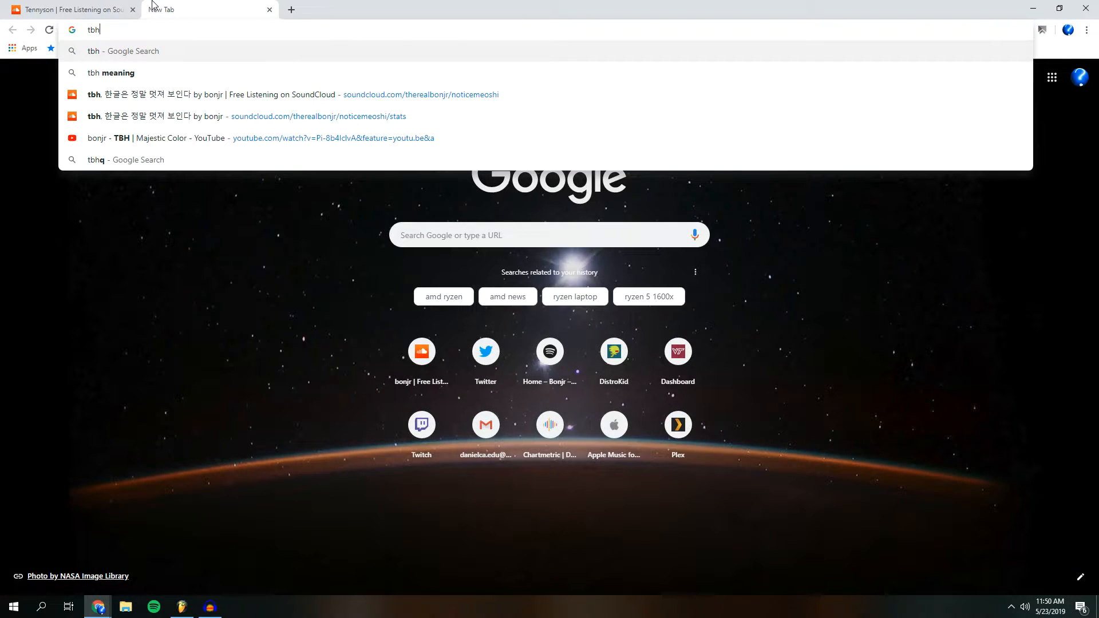
left_click(217, 138)
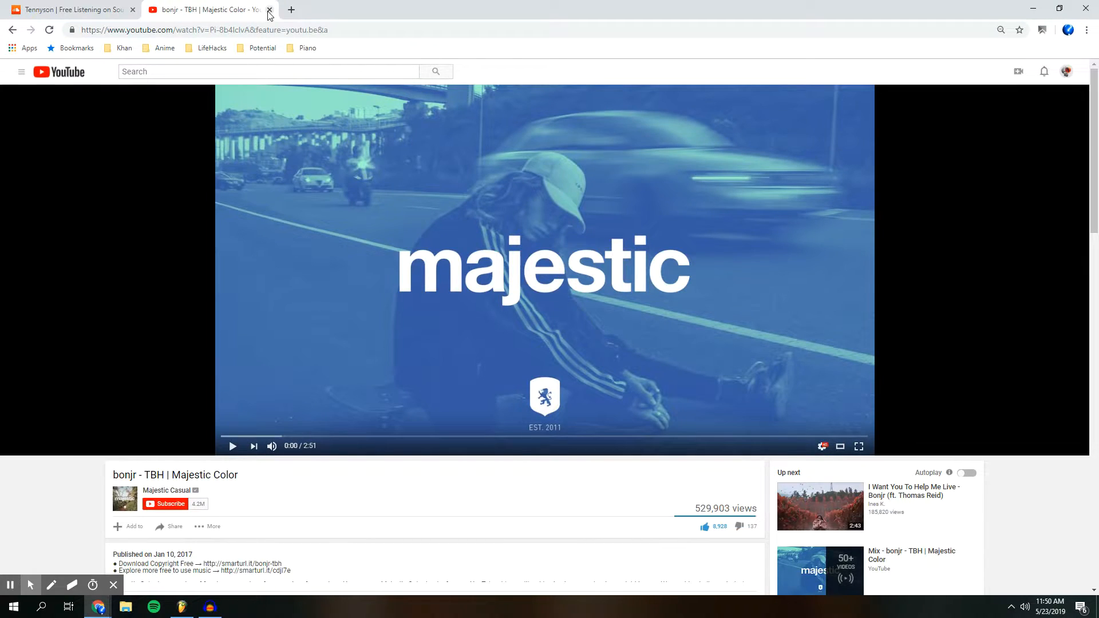
Close the YouTube tab and return to FL Studio to play the transition from 72:05:06
left_click(270, 10)
left_click(1033, 9)
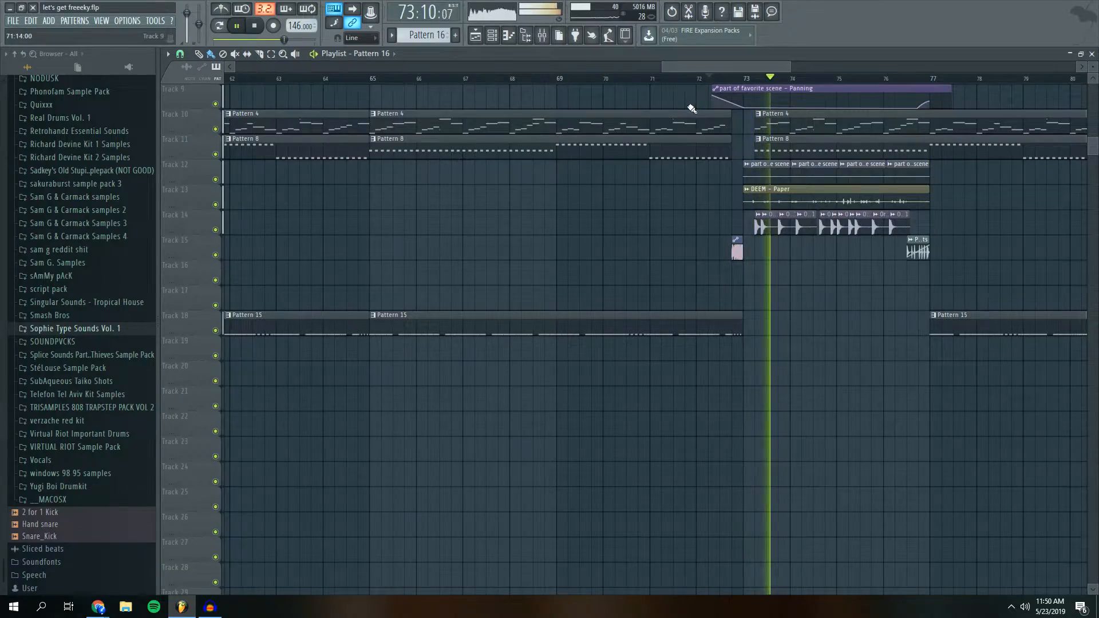
scroll(695, 83, "down", 1)
scroll(695, 80, "down", 5)
left_click_drag(706, 64, 729, 66)
scroll(730, 127, "up", 4)
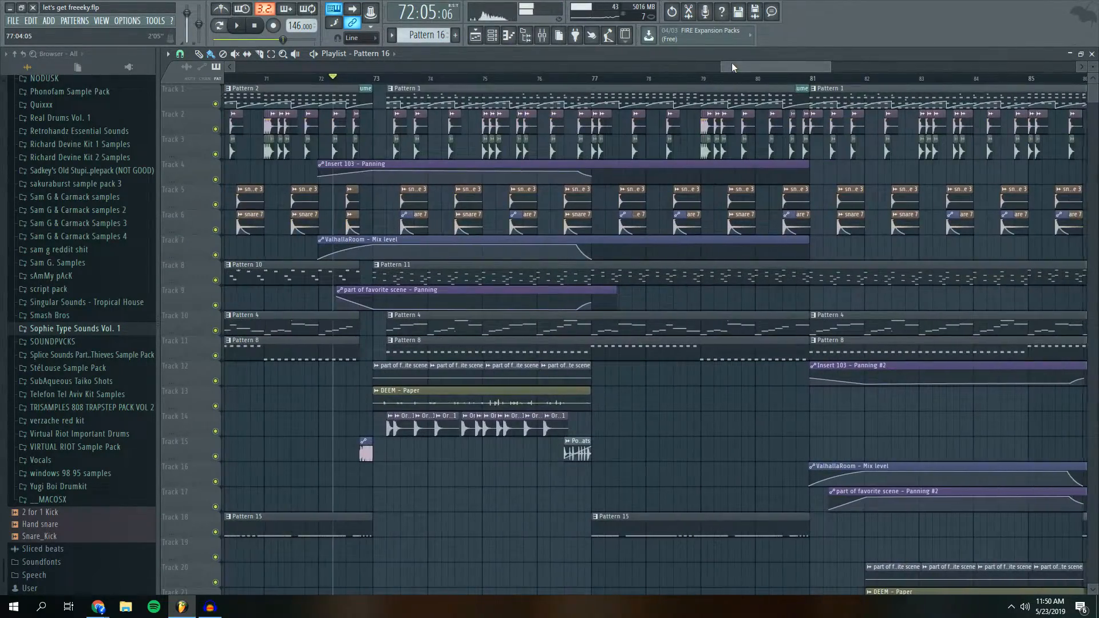
Examine the whole song arrangement in the playlist from bar 1 to the end
left_click_drag(732, 63, 791, 62)
left_click_drag(1094, 67, 1094, 67)
scroll(996, 83, "down", 6)
left_click_drag(918, 66, 466, 71)
scroll(495, 84, "down", 1)
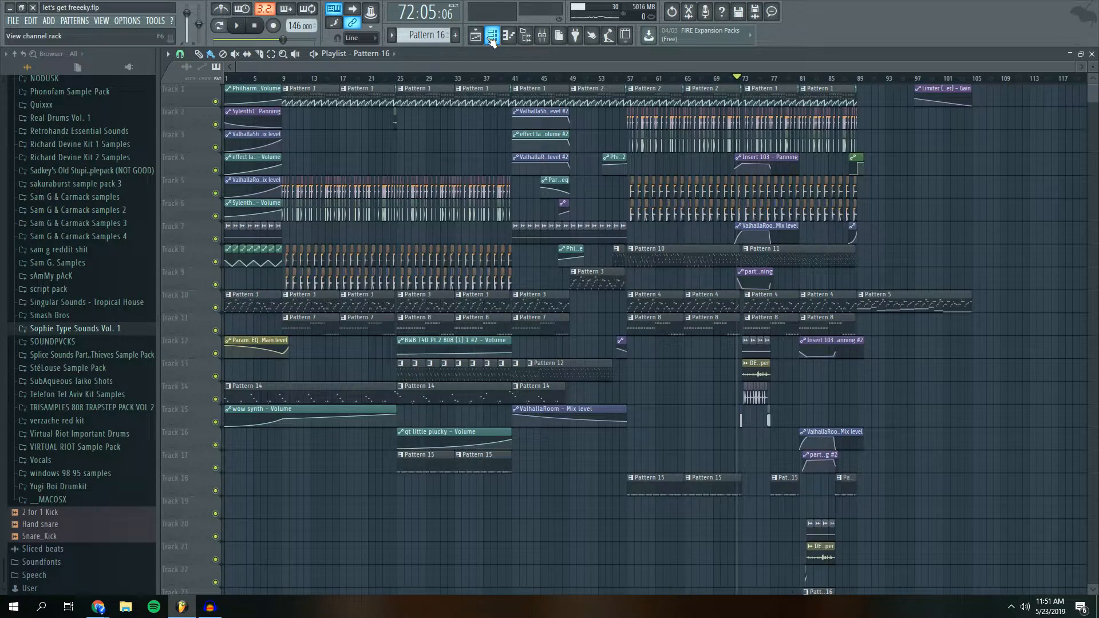
Open the mixer and inspect the Master track's ValhallaRoom and Fruity Limiter effects
left_click(541, 35)
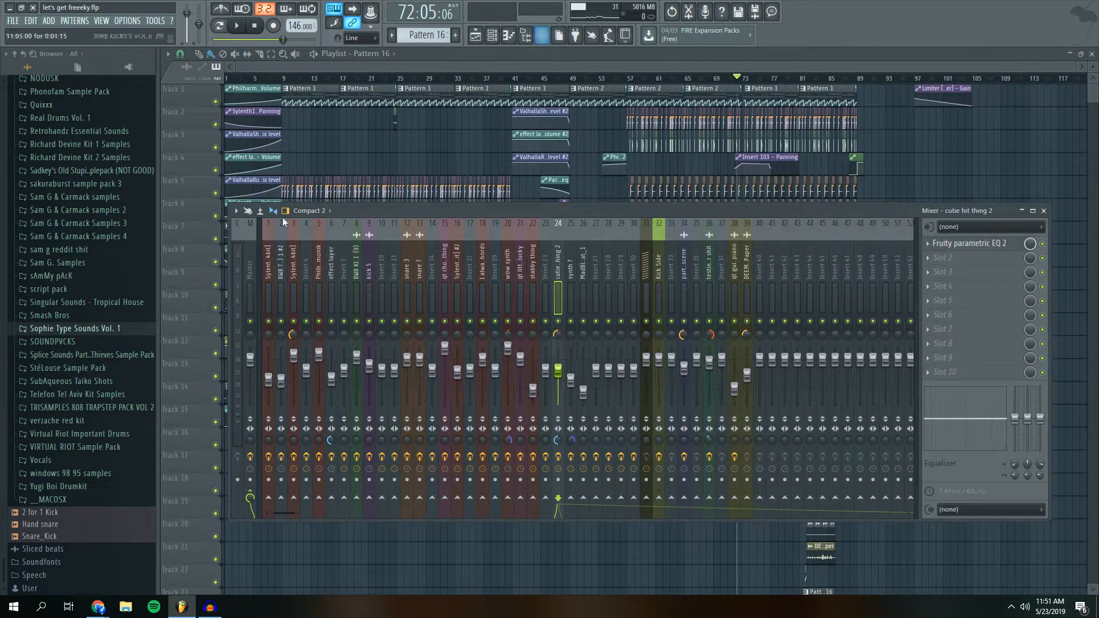
left_click(252, 264)
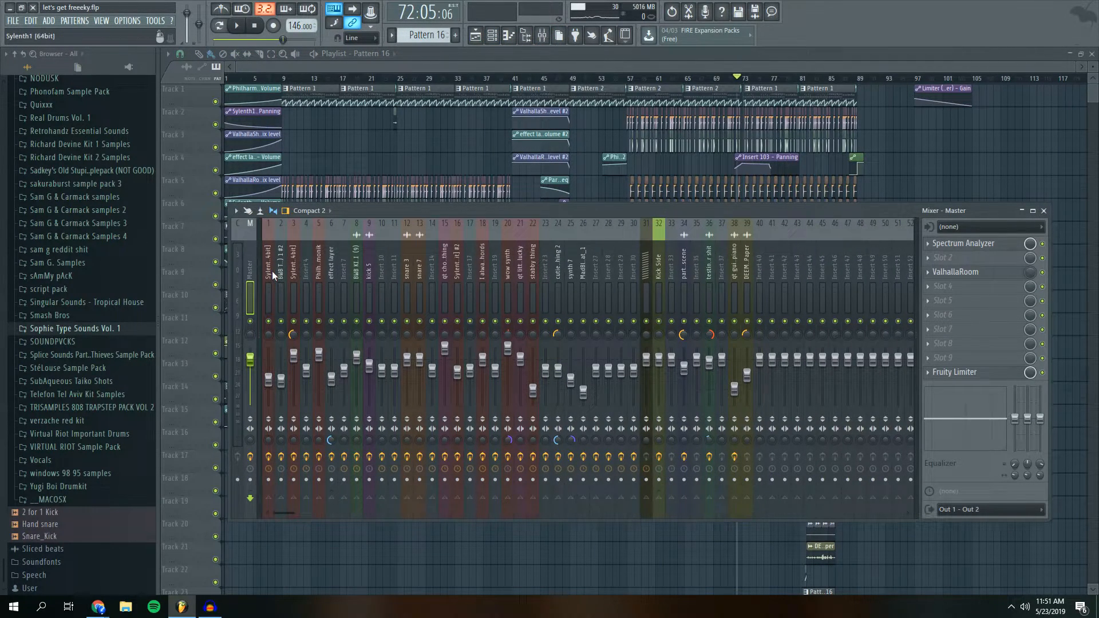
left_click(272, 272)
left_click(254, 270)
left_click(964, 273)
left_click(961, 273)
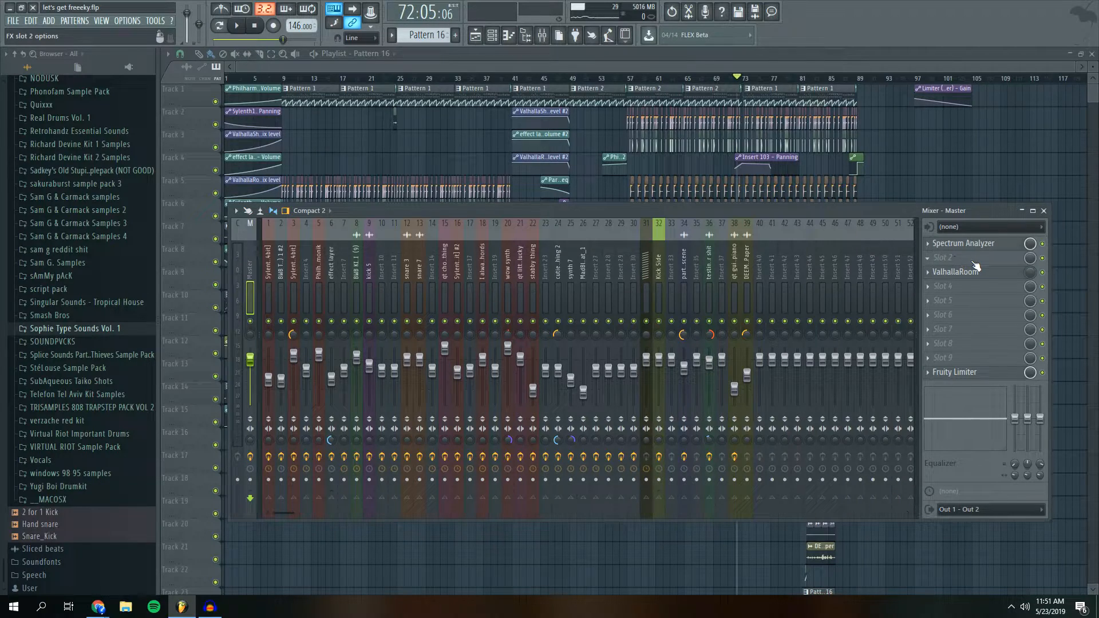
left_click(974, 375)
left_click(976, 375)
Inspect the effect chains of individual mixer tracks, including Sylenth1 [64bit] and the BWB T4D Pt.2 808
scroll(313, 274, "down", 20)
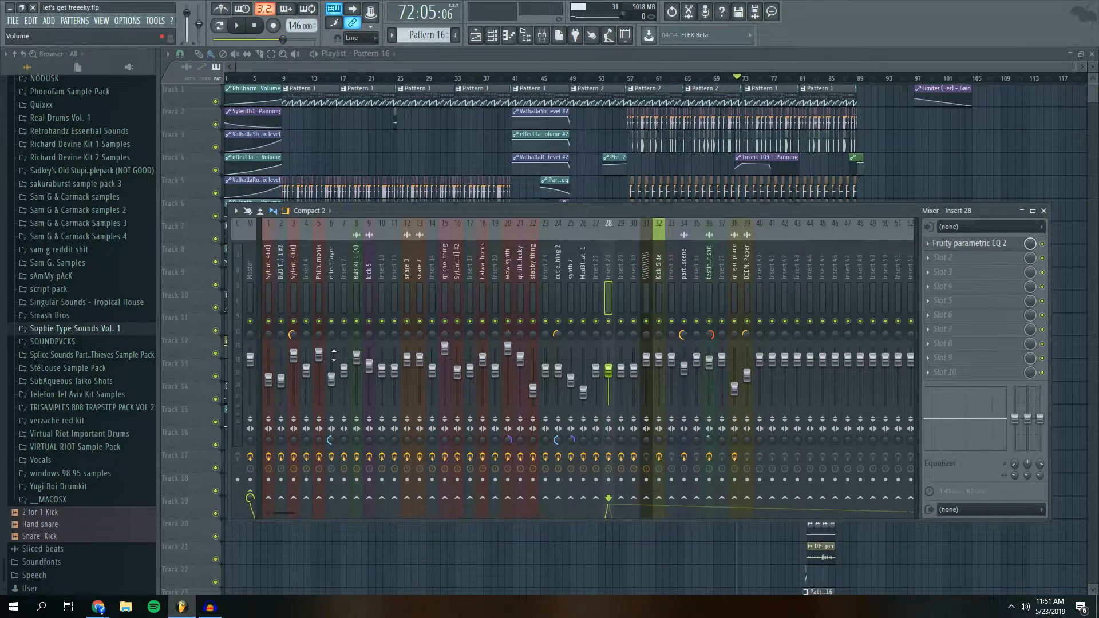
left_click(268, 276)
left_click(445, 271)
left_click(277, 274)
mouse_move(276, 272)
left_mouse_down()
mouse_move(458, 265)
mouse_move(268, 270)
left_mouse_up()
left_click(278, 269)
left_click(269, 271)
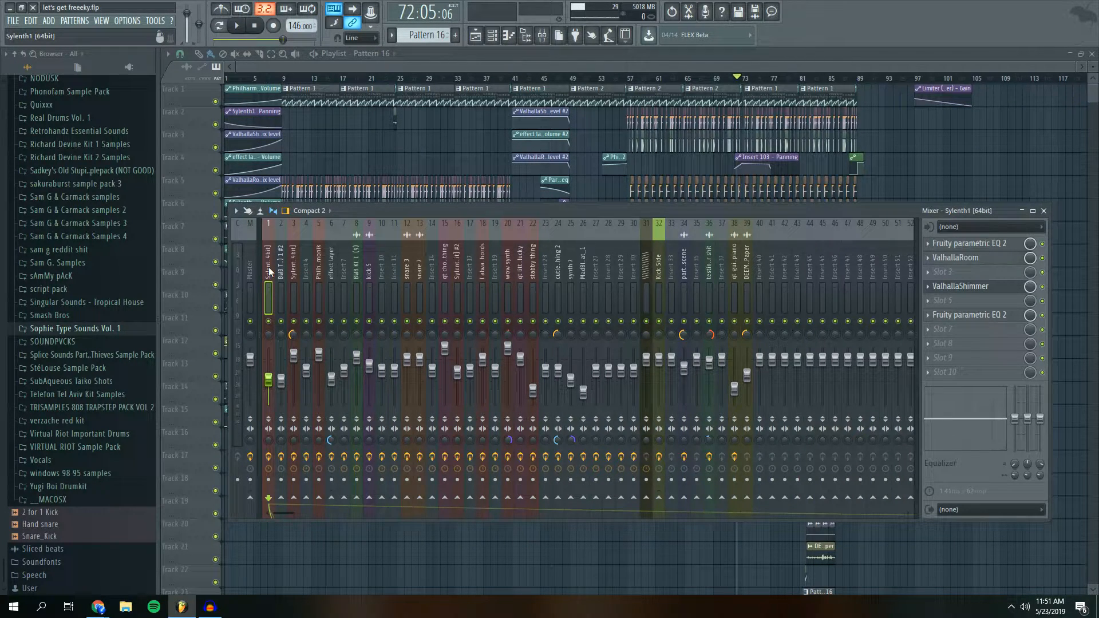
mouse_move(273, 272)
left_mouse_down()
mouse_move(744, 267)
mouse_move(261, 257)
mouse_move(283, 262)
left_mouse_up()
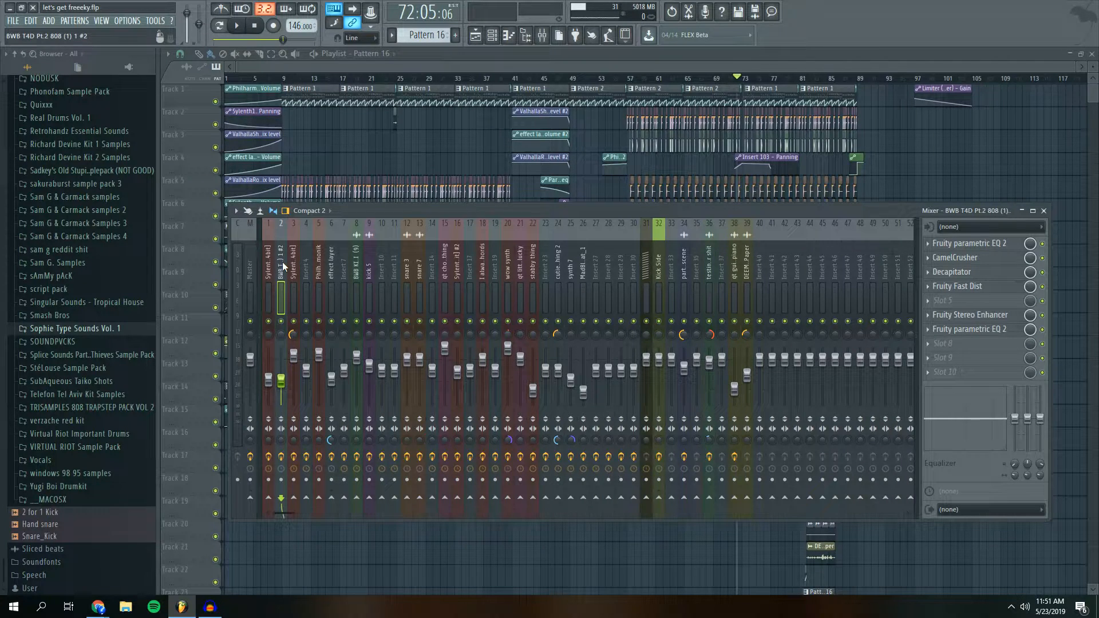
Inspect the effect chains of the Sylenth1 [64bit] track and the Sidechain track in the mixer
left_click(471, 269)
left_click_drag(471, 269, 269, 269)
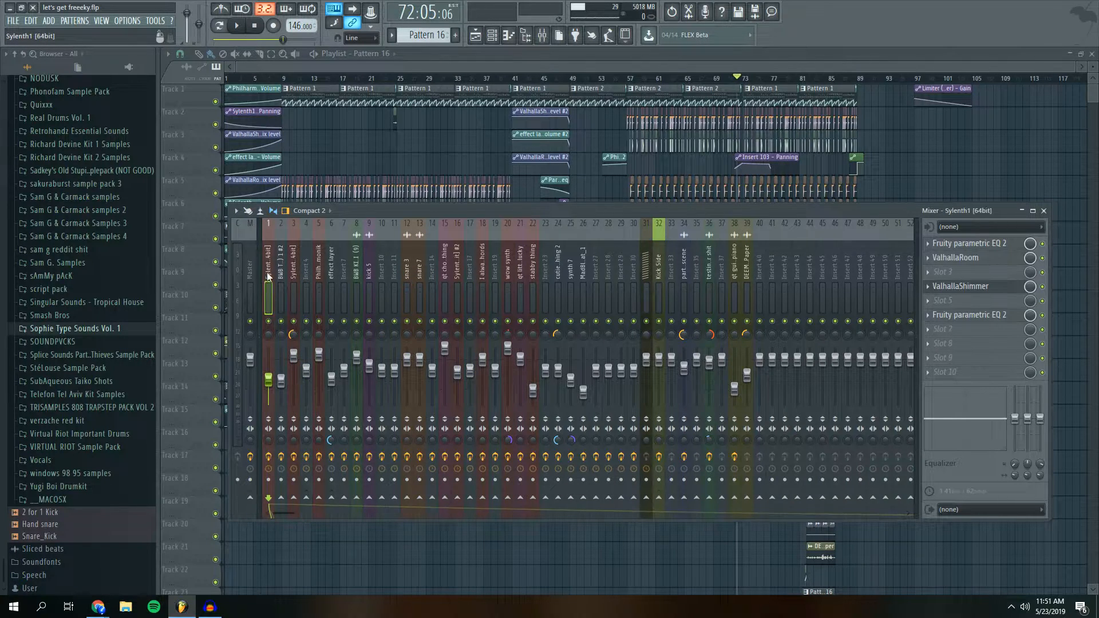
left_click_drag(917, 272, 878, 273)
left_click(890, 273)
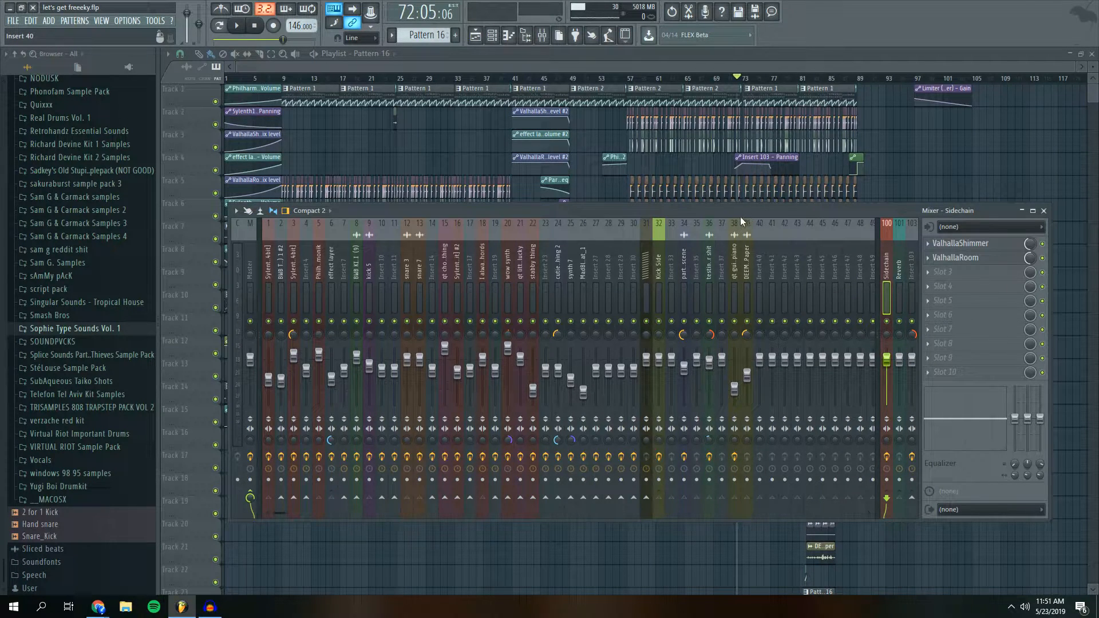
Play the transition from 72:05:06 while watching the Sidechain and Sylenth1 [64bit] tracks in the mixer
key("space")
left_click_drag(887, 359, 891, 369)
key("space")
left_click(269, 267)
key("space")
key("space")
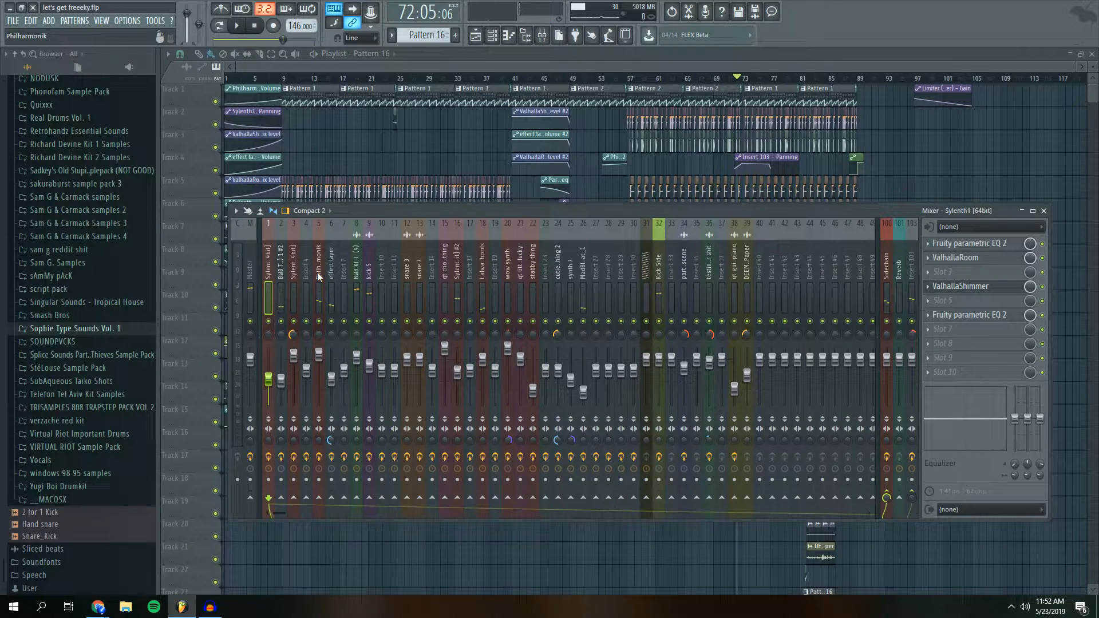
Compare the BWB T4D Pt.2 808 and Sylenth1 [64bit] mixer tracks and replay the section from 72:05:06
left_click(281, 275)
left_click(268, 273)
key("space")
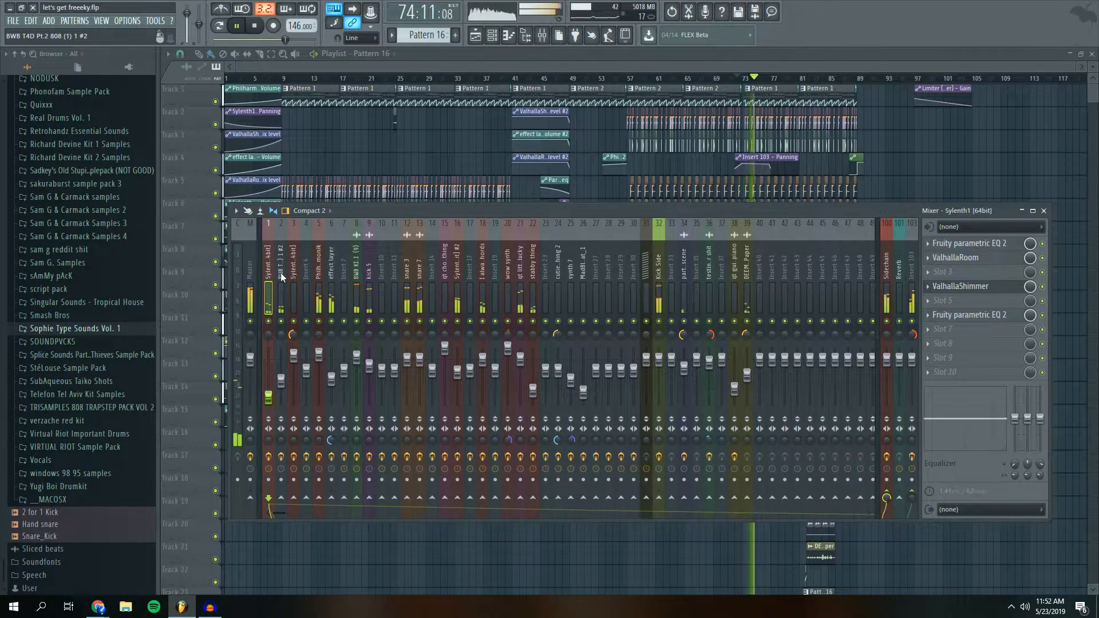
key("space")
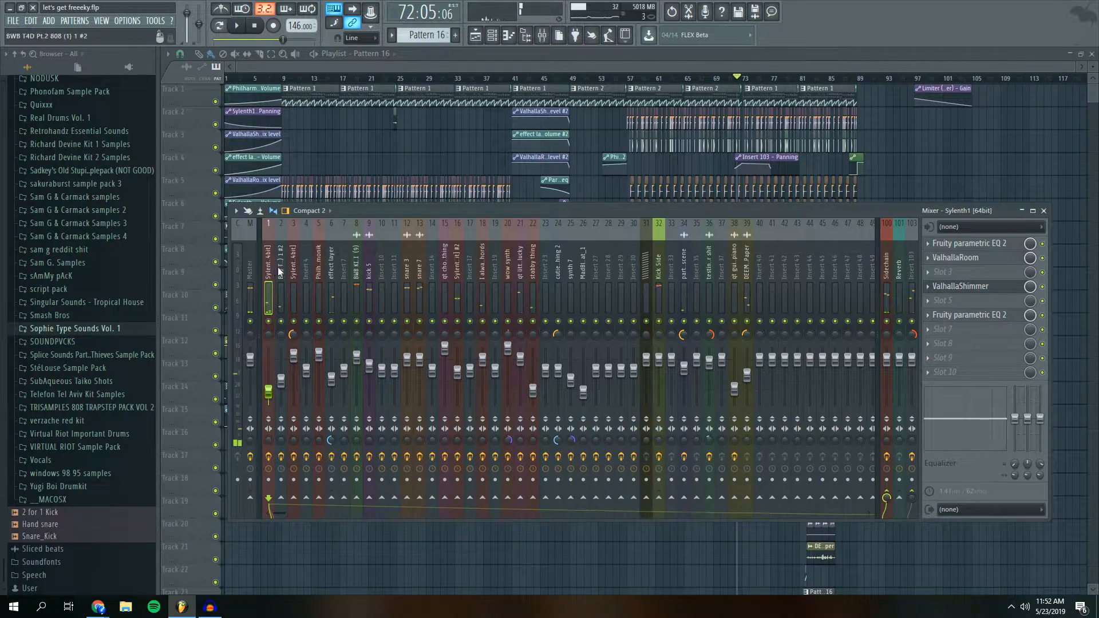
Inspect the Decapitator, CamelCrusher and Fruity Fast Dist effects on the BWB T4D Pt.2 808 mixer track
left_click(278, 271)
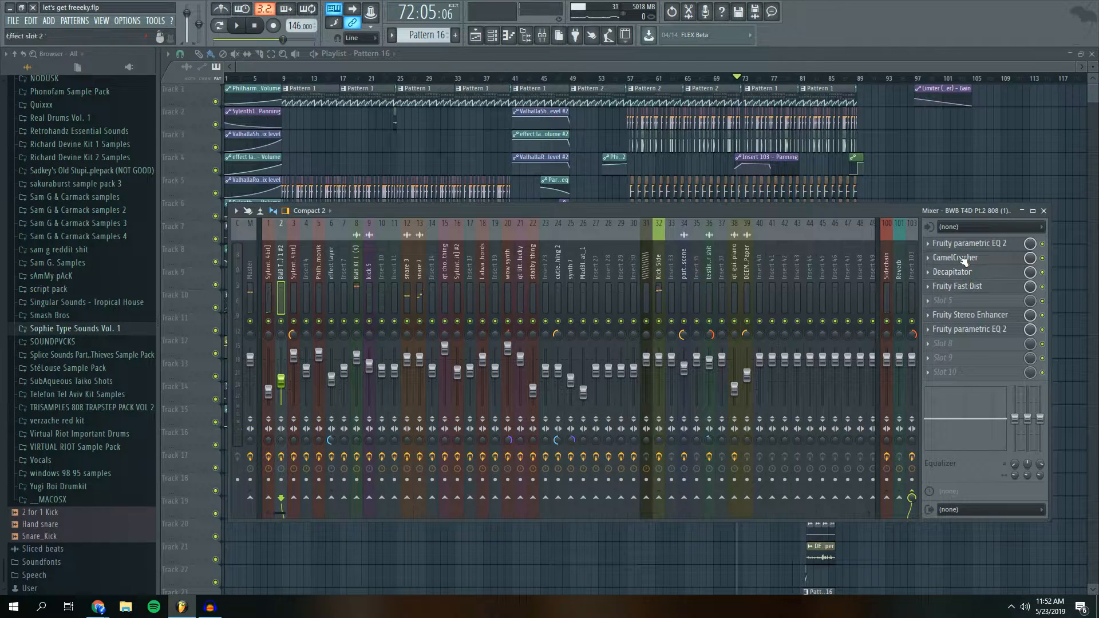
left_click(967, 274)
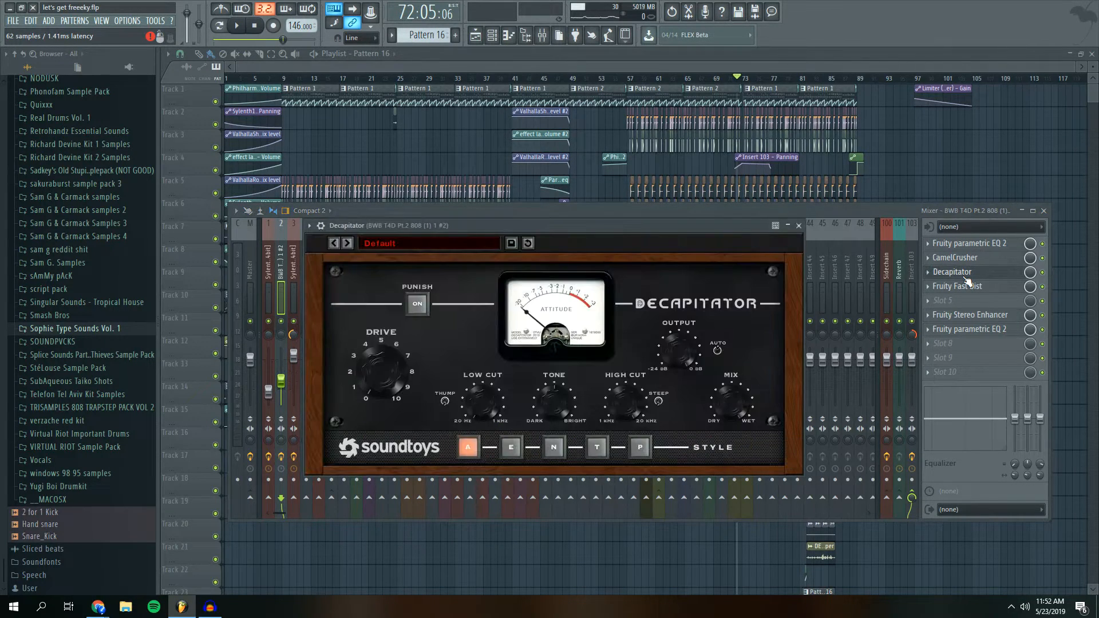
left_click(955, 258)
left_click(974, 288)
left_click(973, 288)
left_click(973, 288)
left_click(974, 288)
Audition a note, open the channel rack and browse the patterns to Pattern 8
left_click(281, 268)
key("l")
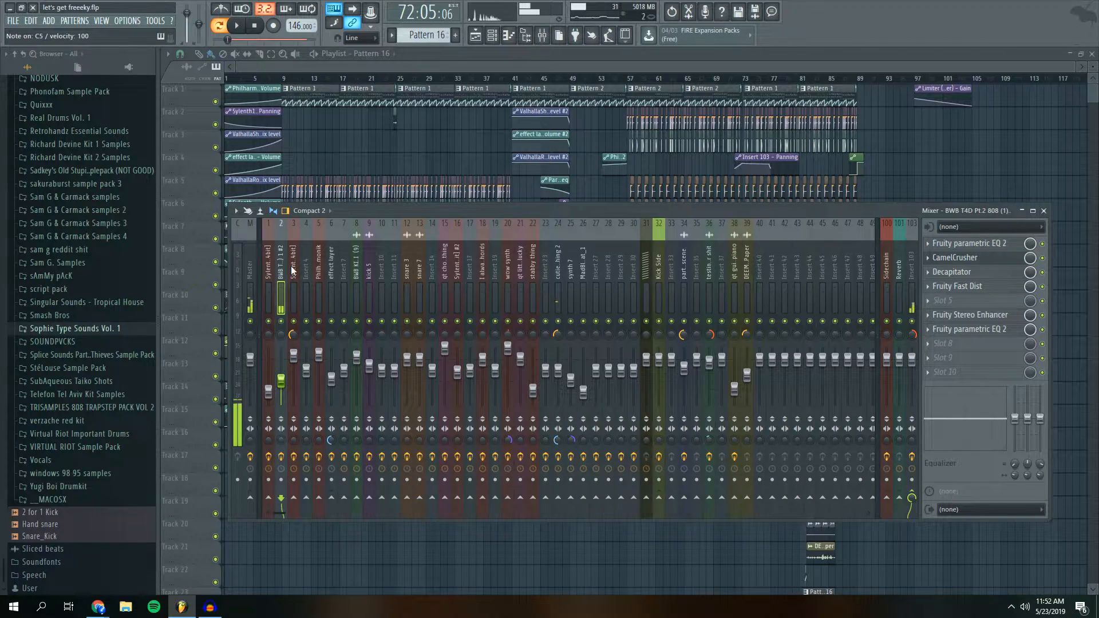
left_click(493, 36)
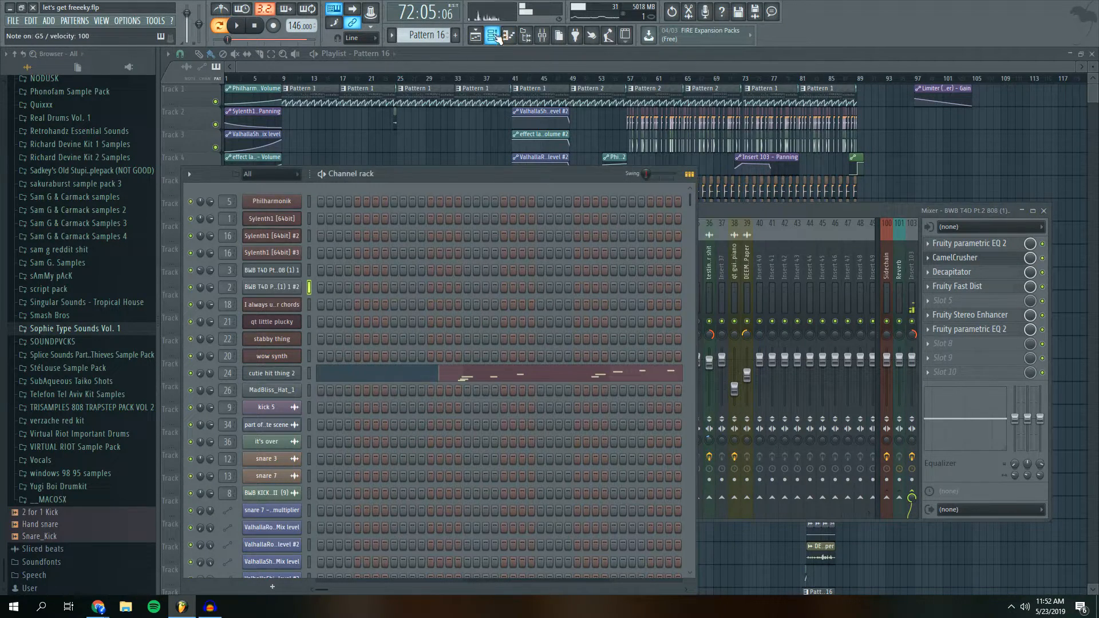
scroll(442, 35, "up", 15)
scroll(443, 35, "down", 7)
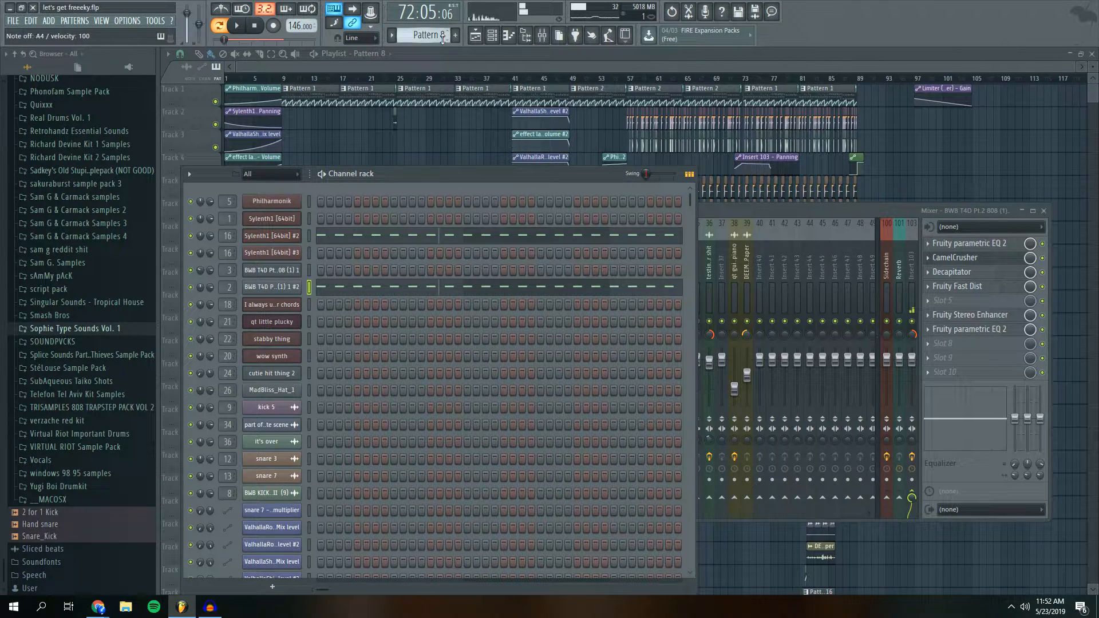
scroll(442, 38, "down", 2)
scroll(442, 38, "up", 2)
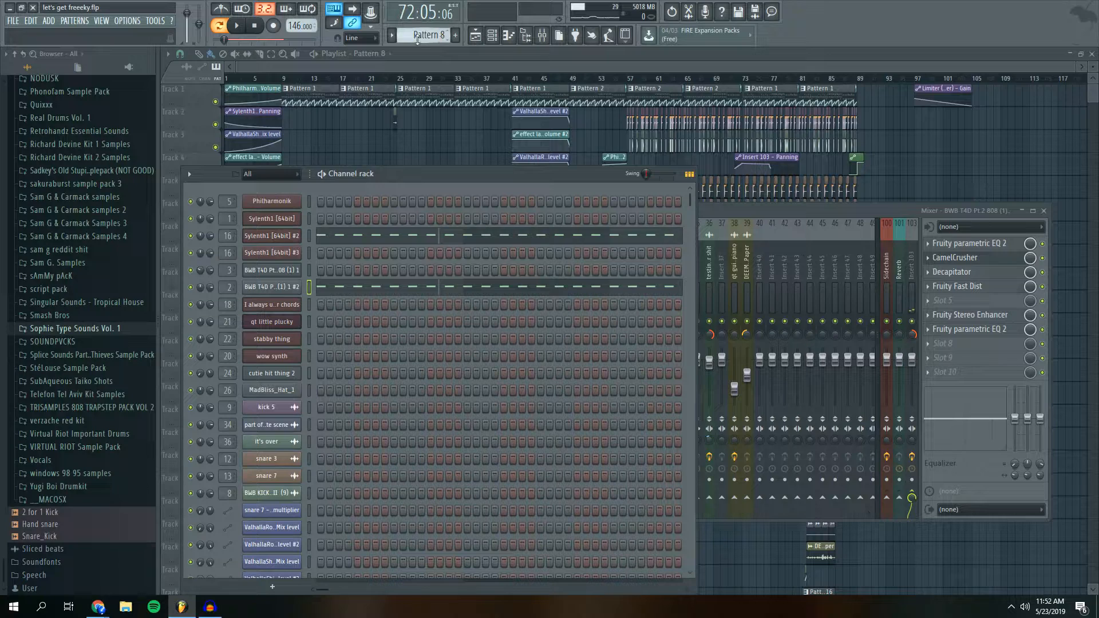
scroll(424, 36, "down", 4)
scroll(421, 36, "up", 4)
Play Pattern 8 and open its notes from the clip on playlist track 11, along with the channel rack
left_click(514, 69)
scroll(441, 86, "up", 4)
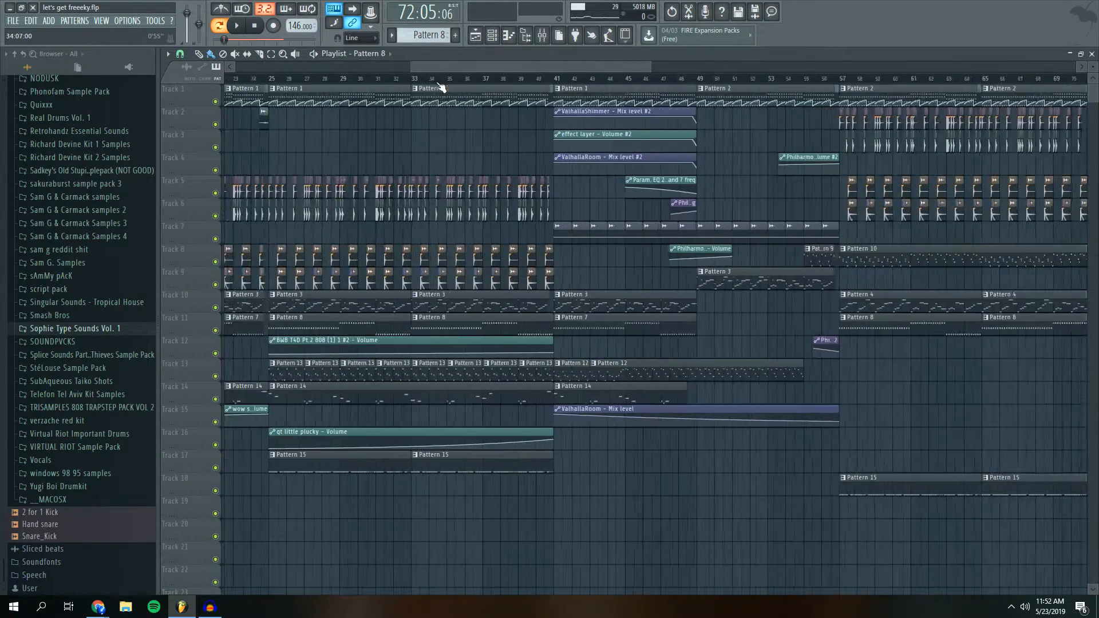
scroll(441, 87, "up", 2)
key("space")
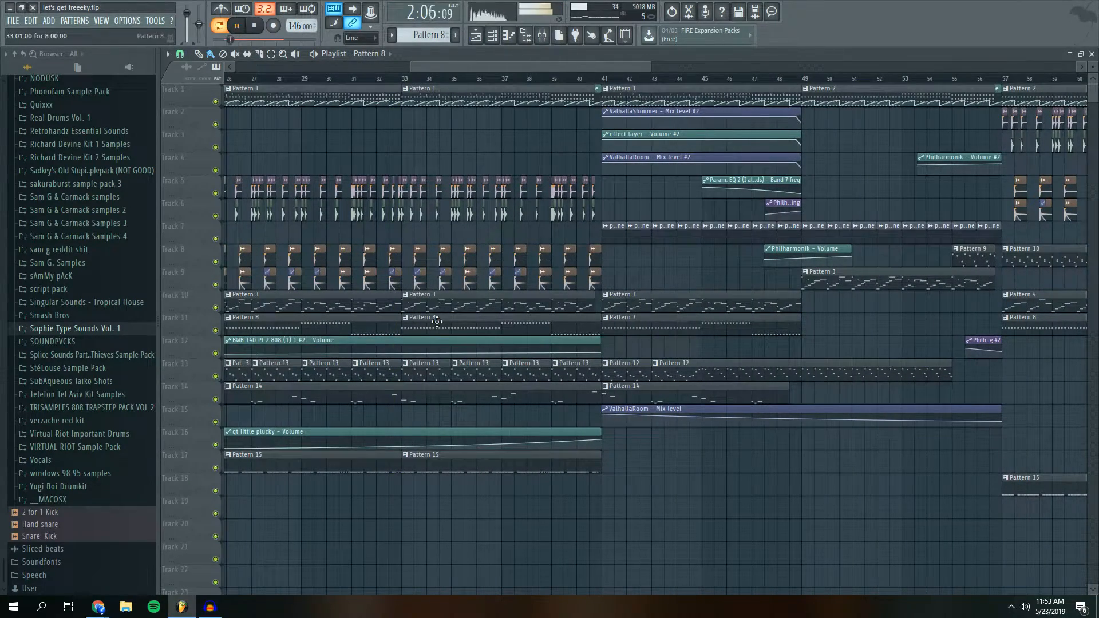
double_click(437, 322)
left_click(493, 35)
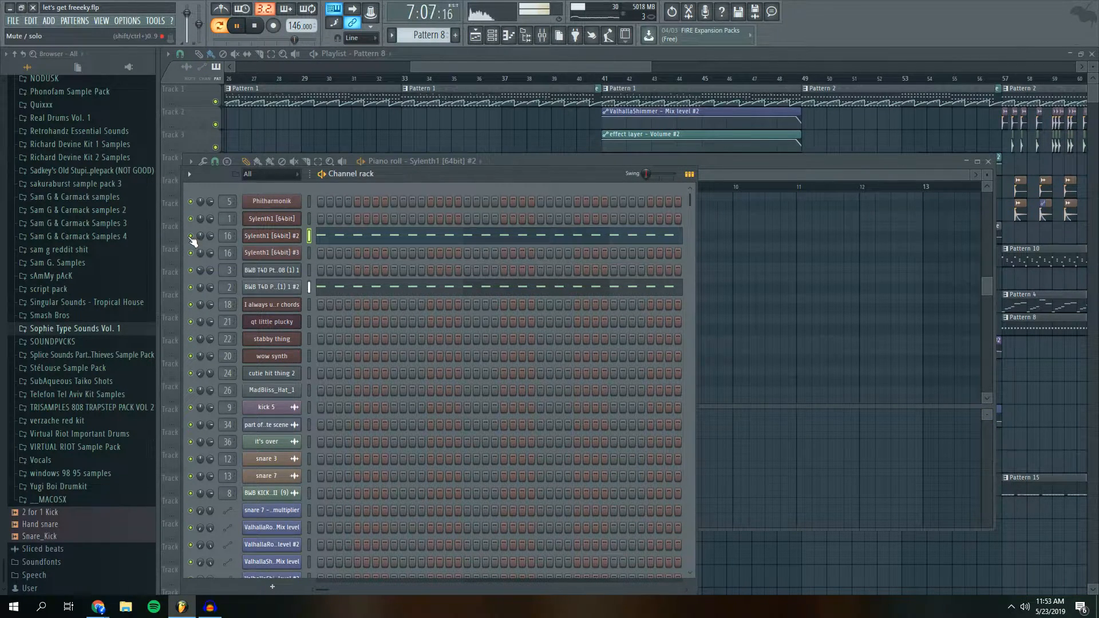
Stop playback and inspect the 808 mixer track's CamelCrusher and Fruity Stereo Enhancer effects
key("space")
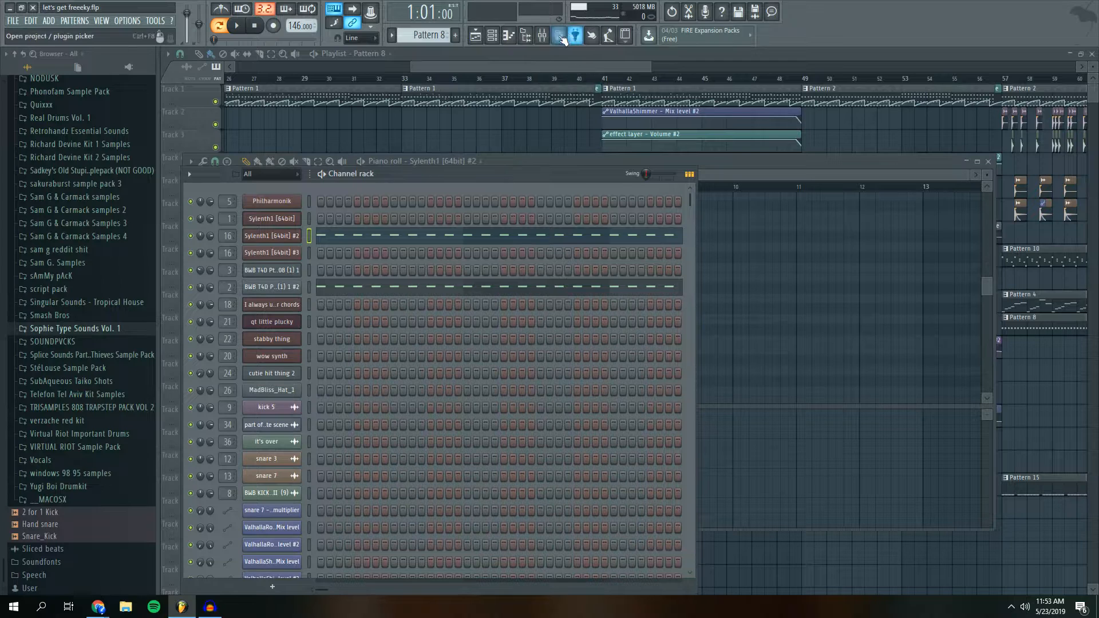
left_click(542, 35)
left_click(318, 252)
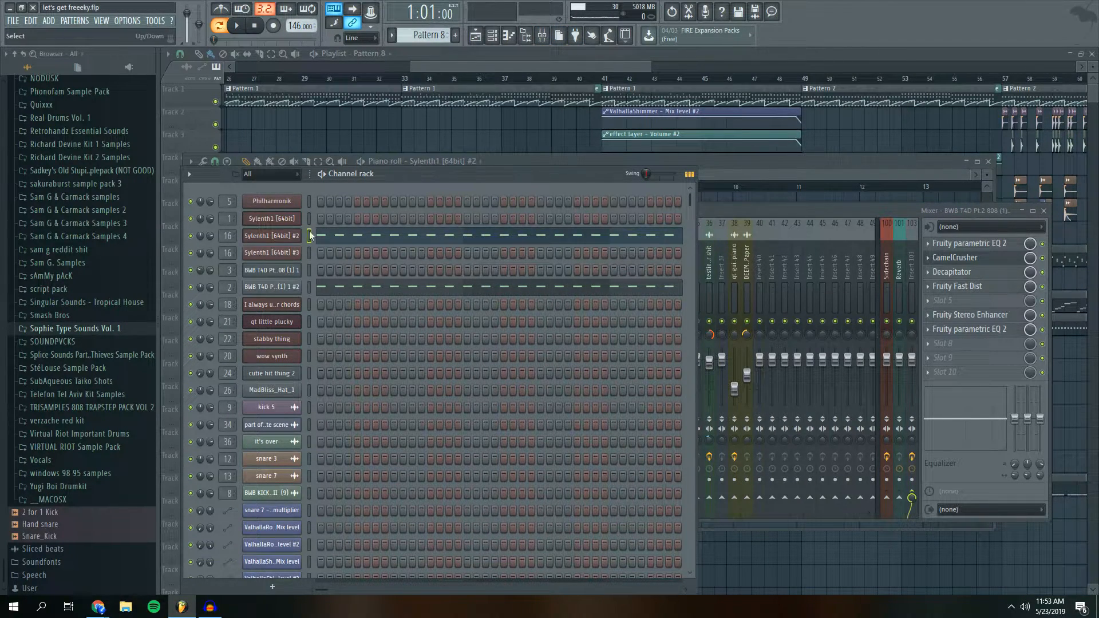
left_click(795, 214)
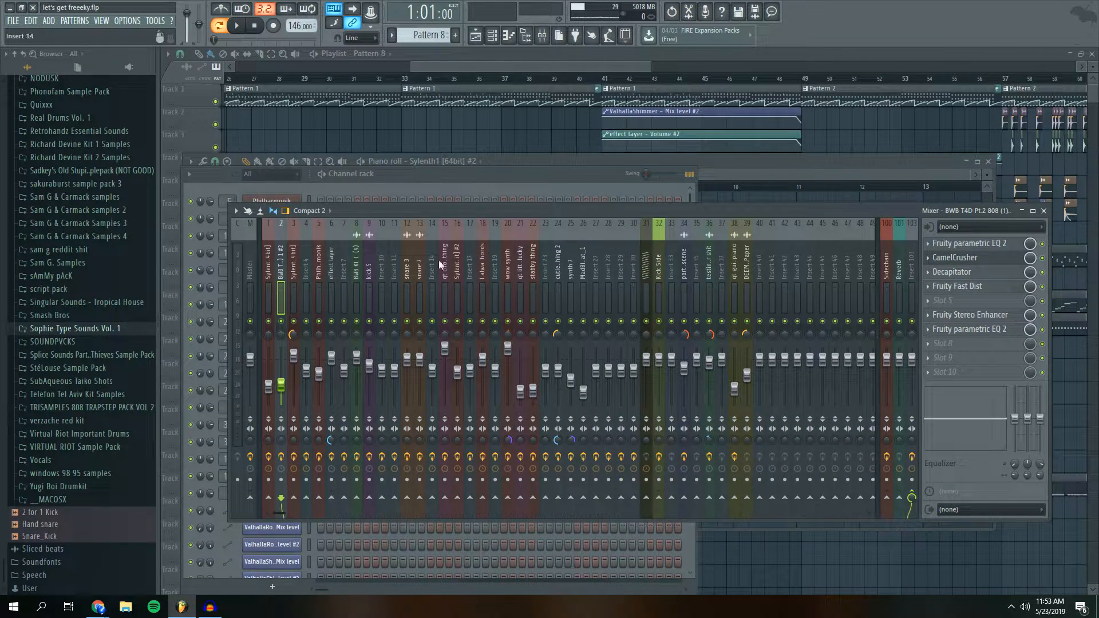
left_click(969, 331)
left_click(974, 258)
left_click(980, 246)
left_click(973, 257)
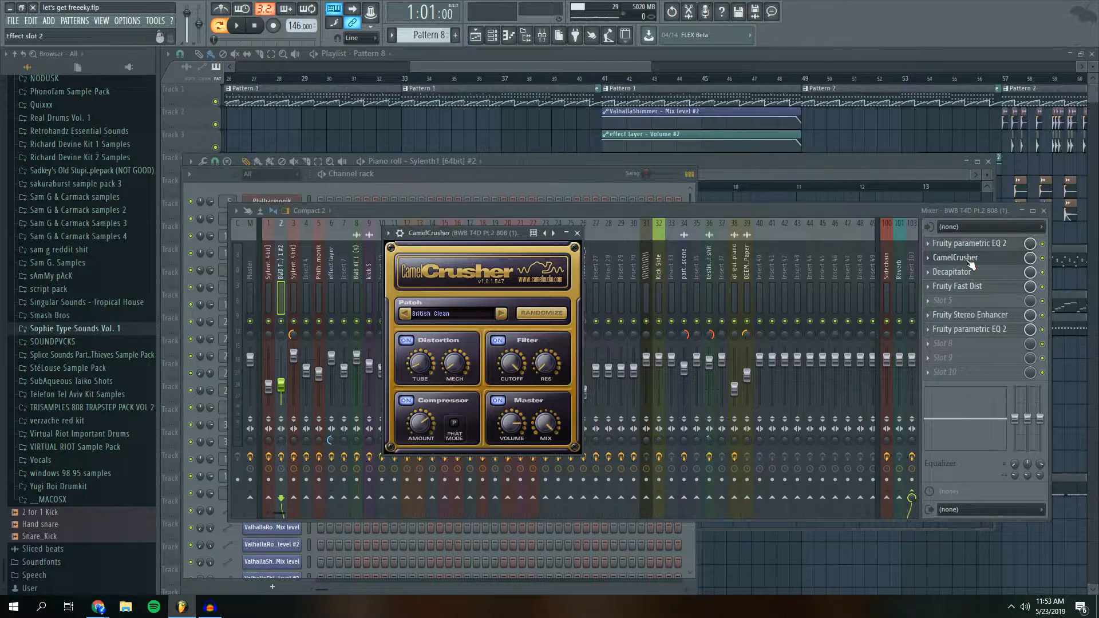
left_click(979, 317)
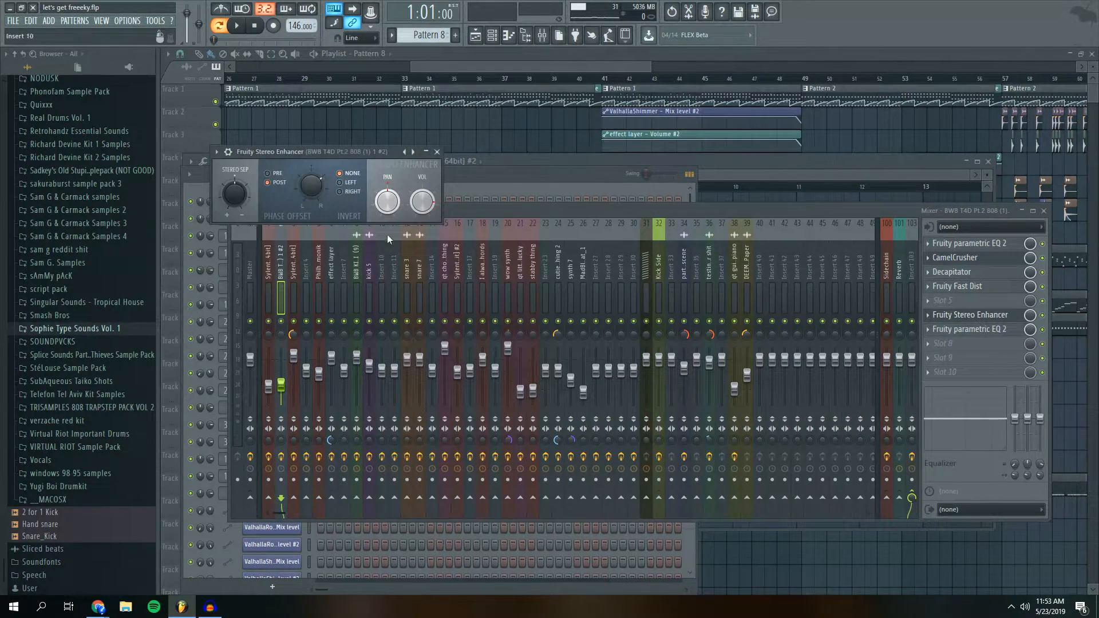
left_click(504, 209)
Inspect the two Fruity parametric EQ 2 effects and ValhallaRoom on Sylenth1 [64bit] mixer track 3
left_click(294, 262)
left_click(999, 245)
left_click(1001, 259)
left_click(995, 272)
left_click(994, 273)
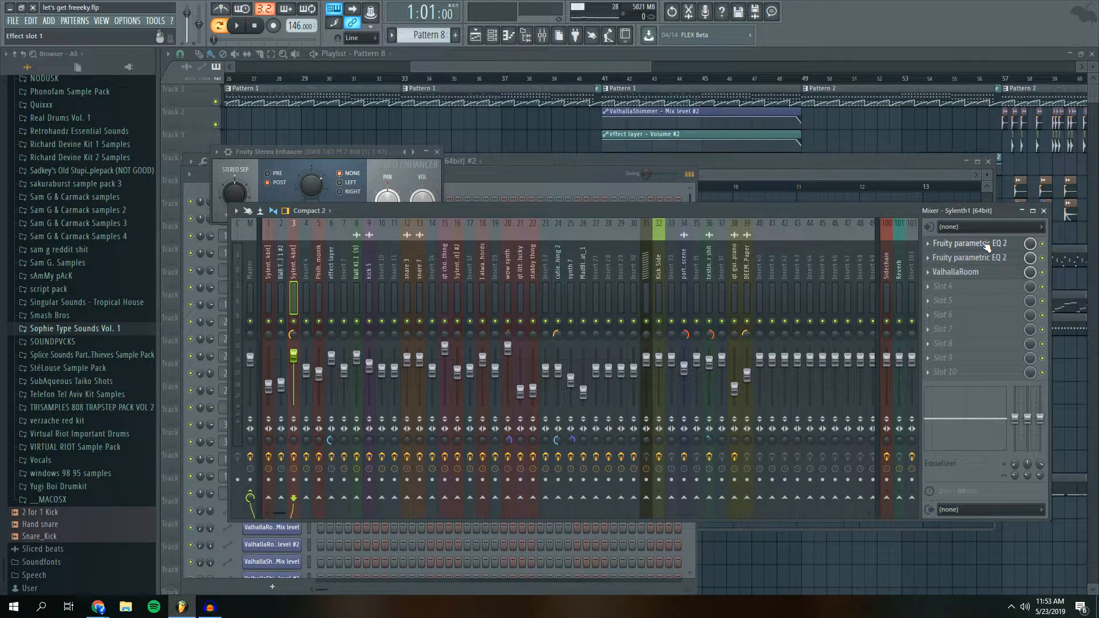
left_click(986, 245)
left_click(986, 245)
left_click(986, 245)
left_click(986, 259)
left_click(986, 259)
left_click(988, 244)
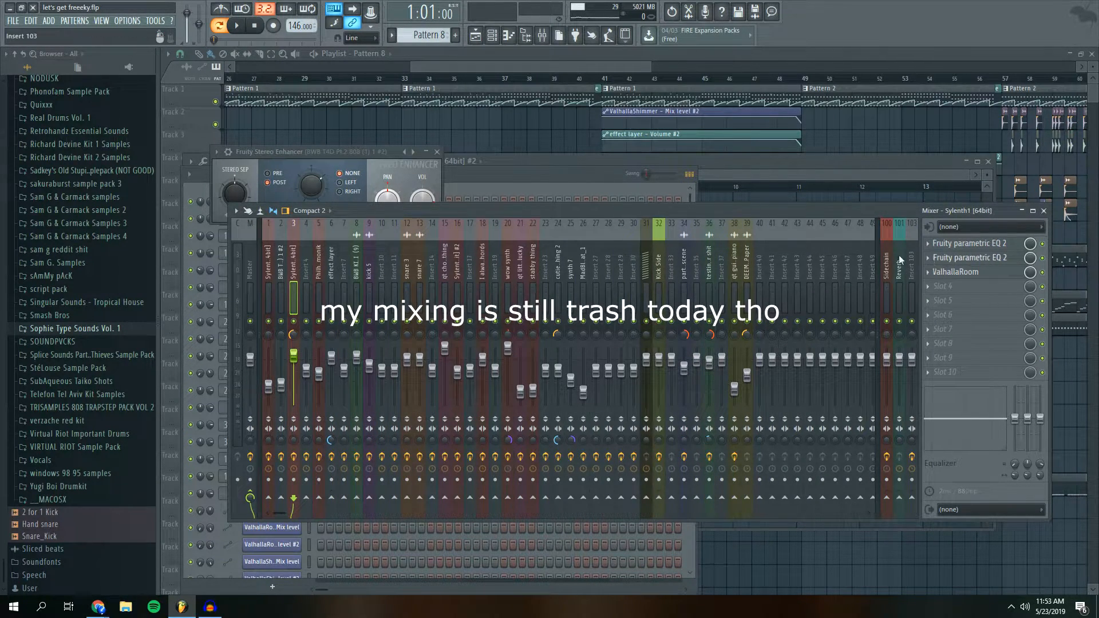
Review the effect chains of mixer tracks 2, 3, 5 and the effect layer track
left_click(524, 179)
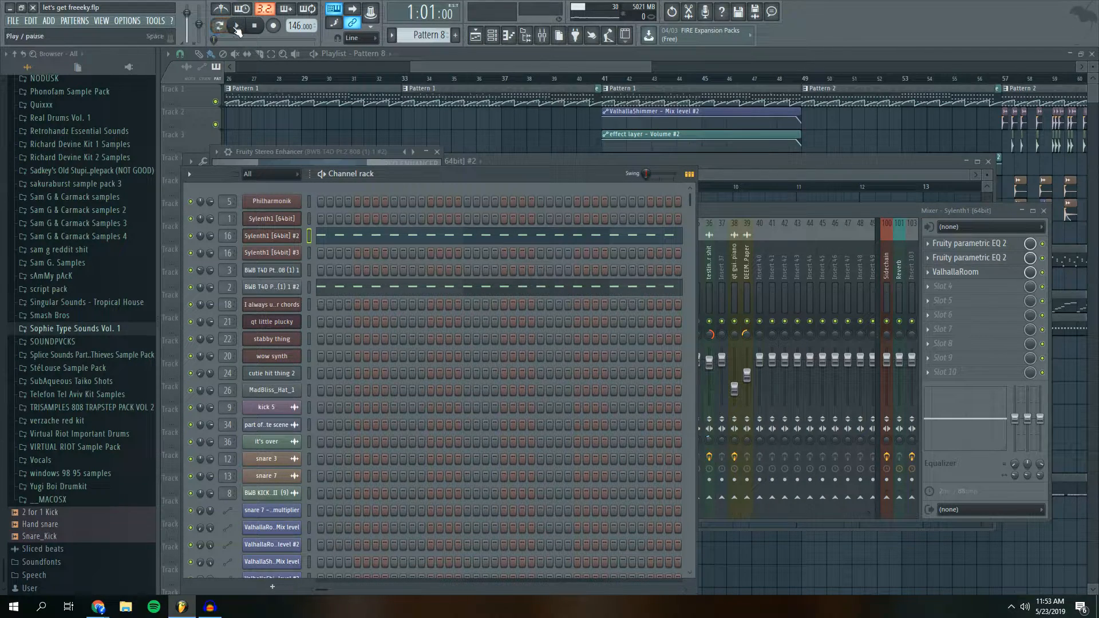
left_click(870, 223)
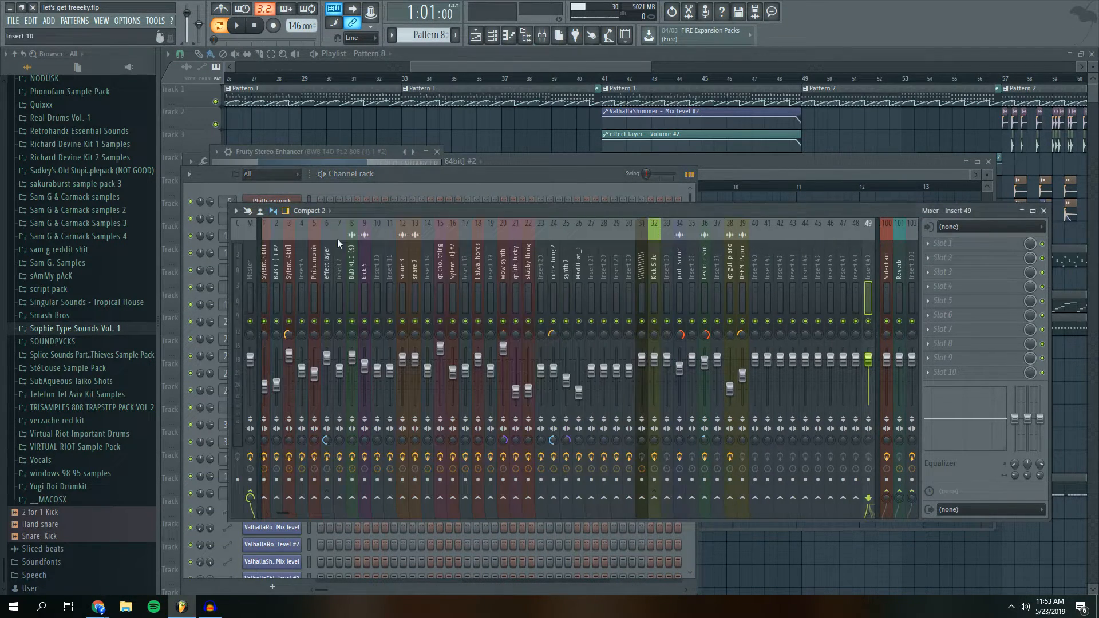
left_click(279, 261)
left_click(294, 264)
left_click(319, 266)
left_click(332, 268)
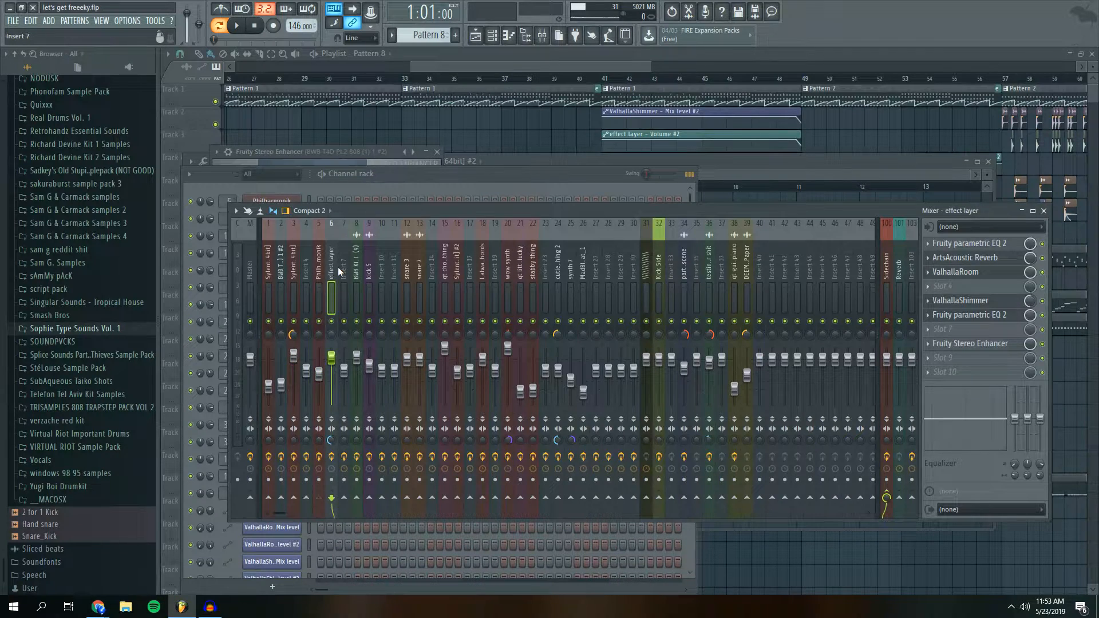
Step through the remaining mixer tracks after effect layer, including Sidechain and Reverb, to review their effect chains
key("Right")
key("Right")
key("Right")
key("Right")
key("Right")
key("Right")
key("Right")
key("Right")
key("Right")
key("Right")
key("Right")
key("Right")
key("Right")
key("Right")
key("Right")
key("Right")
key("Right")
key("Right")
key("Right")
key("Right")
key("Right")
key("Right")
key("Right")
key("Right")
key("Right")
key("Right")
key("Right")
key("Right")
key("Right")
key("Right")
key("Right")
key("Right")
key("Right")
key("Right")
key("Right")
key("Right")
key("Right")
key("Right")
left_click(887, 277)
key("Right")
Move the channel rack aside and view the Philharmonik and Sylenth1 [64bit] instruments one after another
left_click_drag(590, 170, 640, 135)
left_click(352, 171)
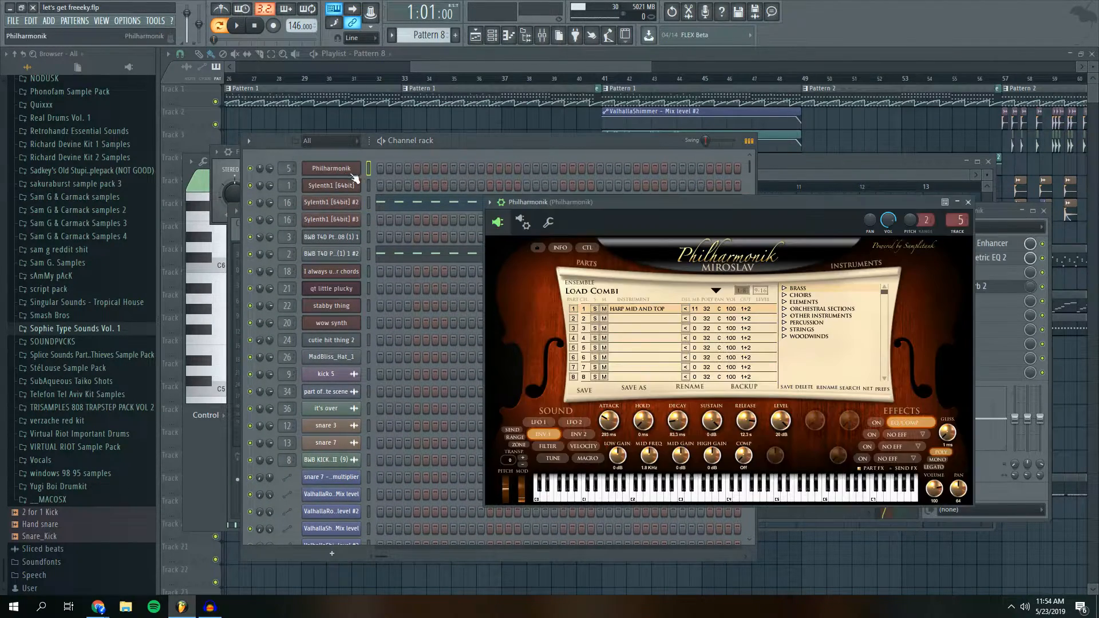
left_click(334, 189)
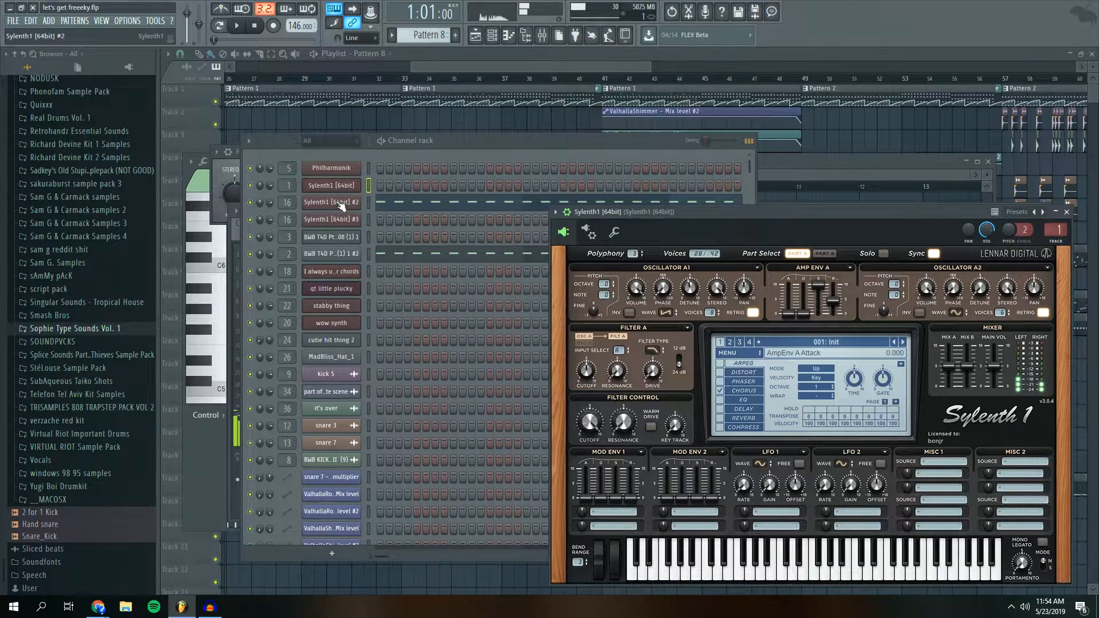
left_click(342, 202)
left_click(341, 223)
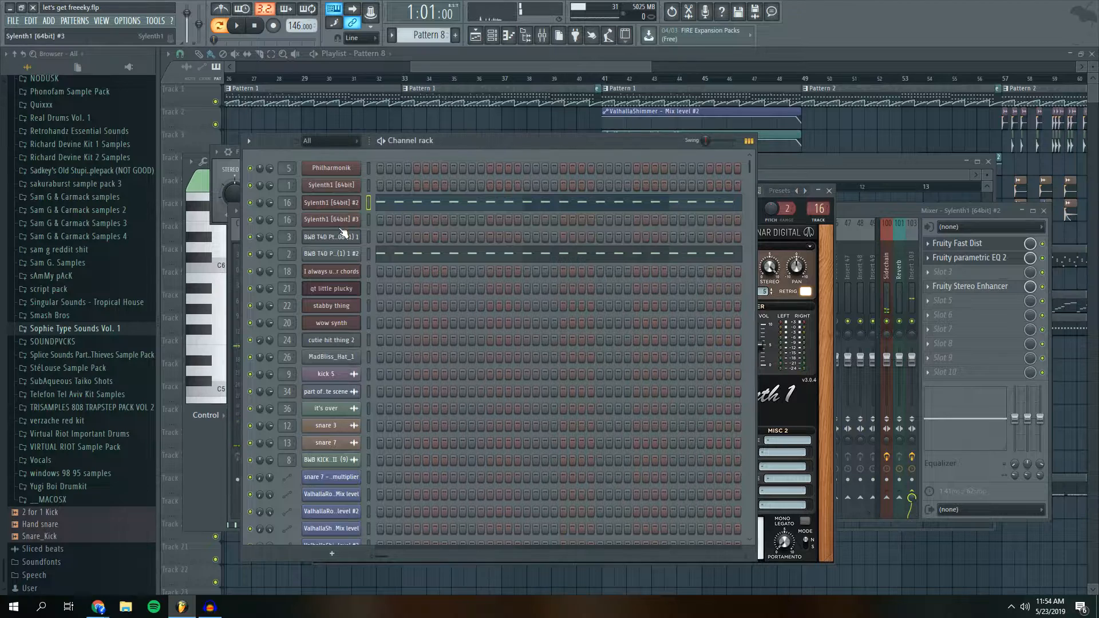
Audition several notes with the Sylenth1 [64bit] #3 instrument
key("l")
key("z")
key("c")
key("v")
key("g")
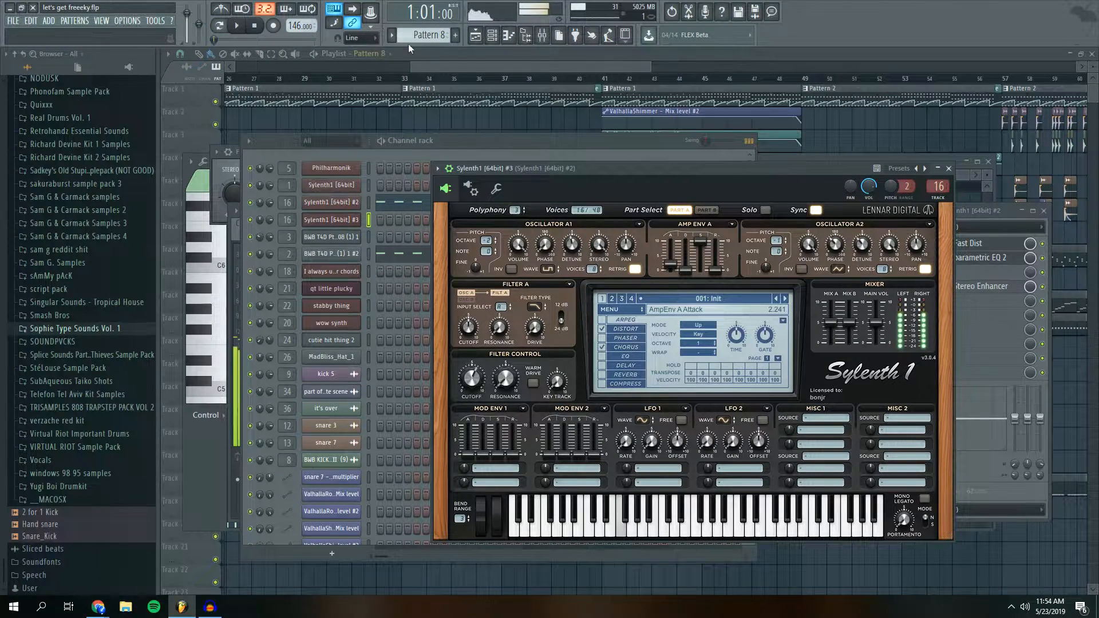
Browse through the project's patterns and switch to Pattern 28
scroll(424, 35, "up", 7)
scroll(418, 35, "down", 9)
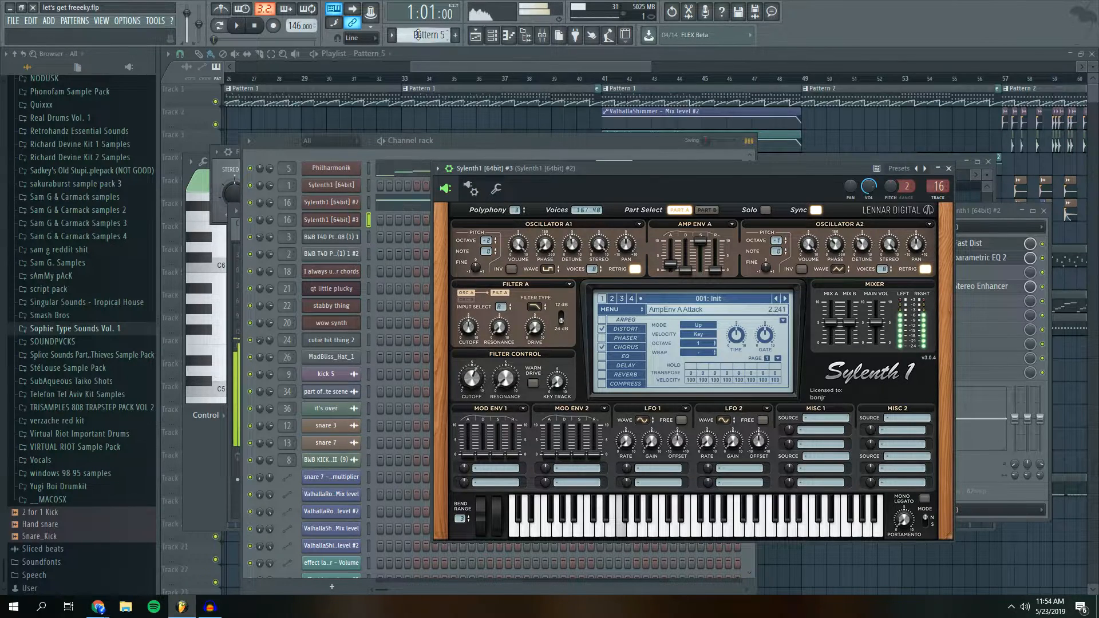
scroll(418, 35, "down", 7)
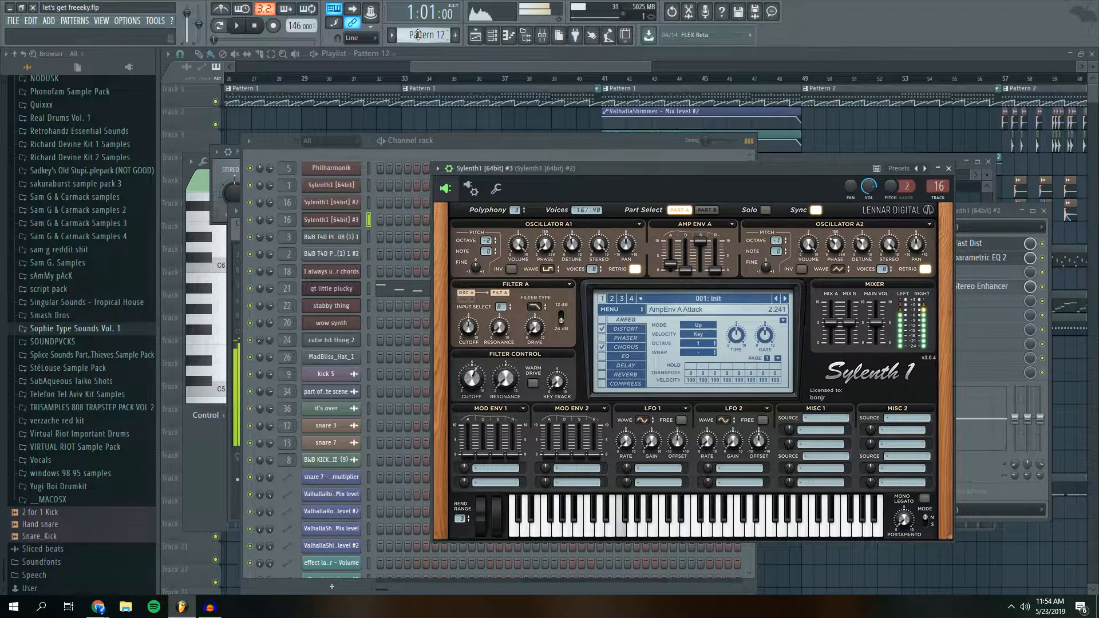
scroll(418, 35, "up", 17)
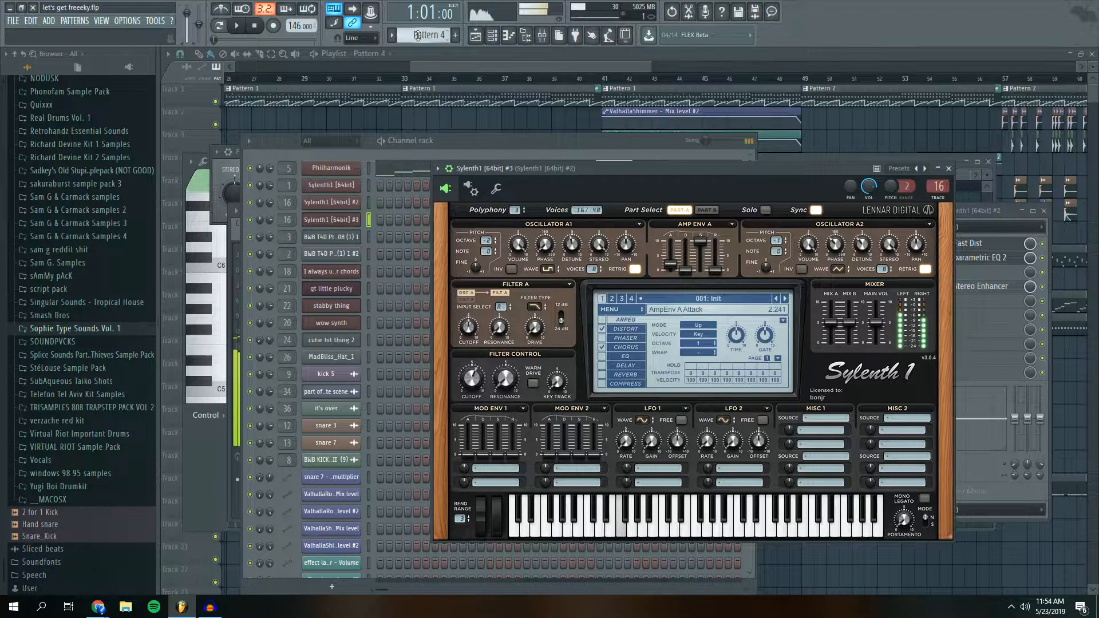
scroll(418, 35, "down", 8)
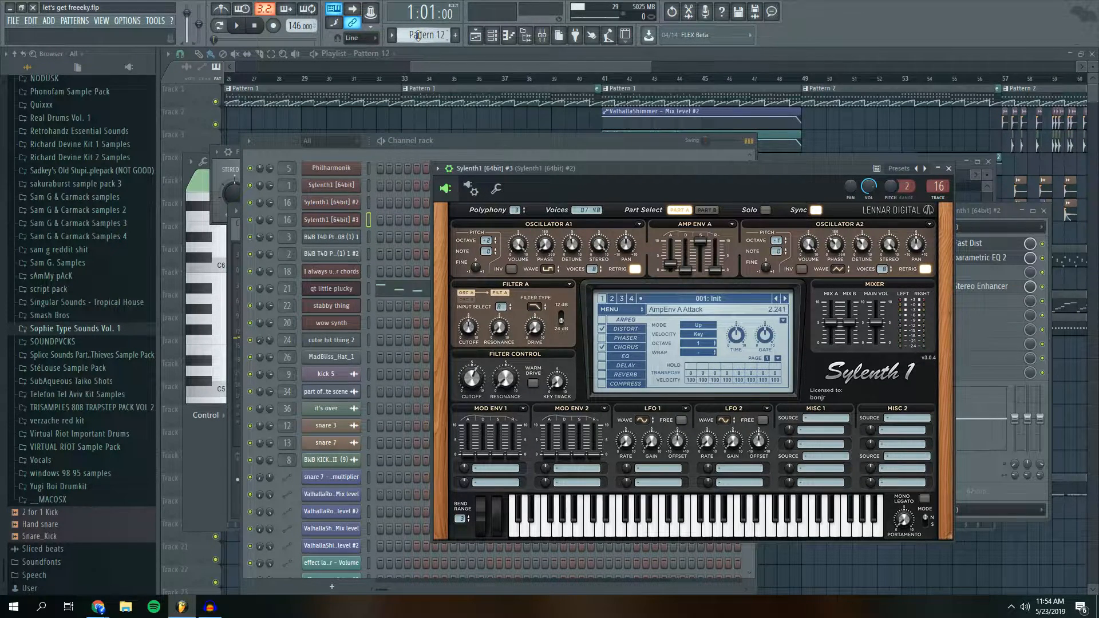
scroll(418, 35, "down", 8)
Run the Select unused channels macro on the project
left_click(155, 20)
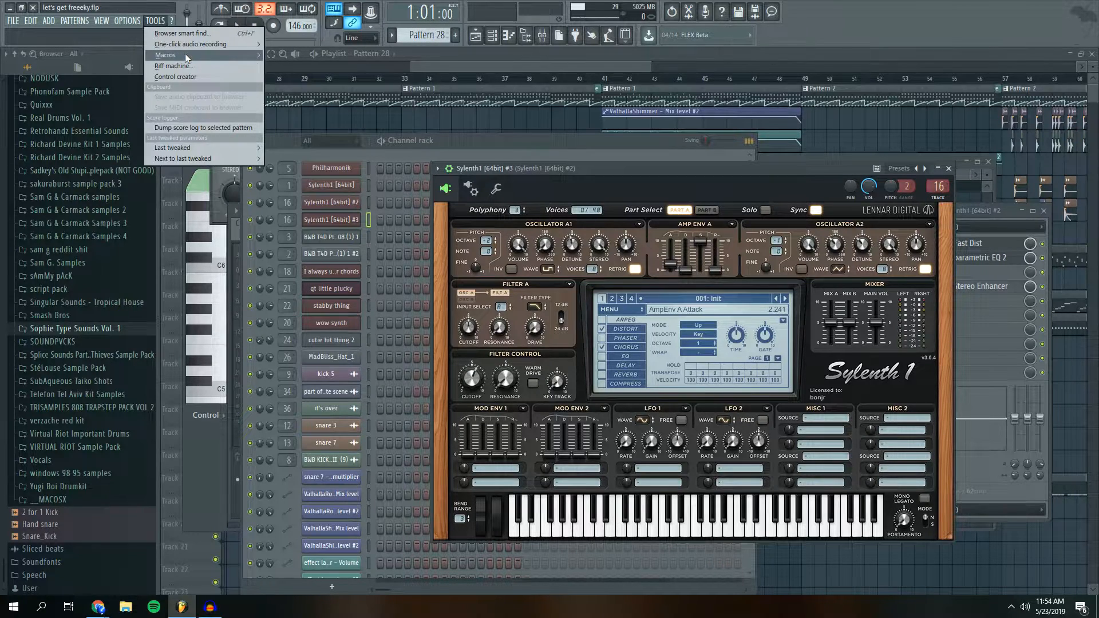
mouse_move(184, 55)
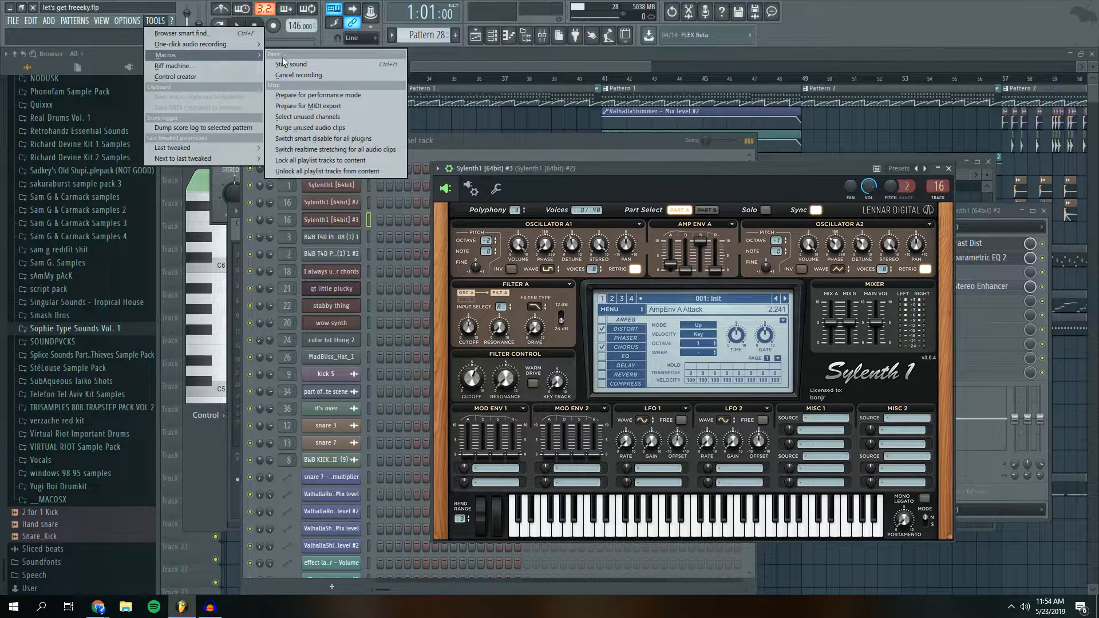
left_click(311, 118)
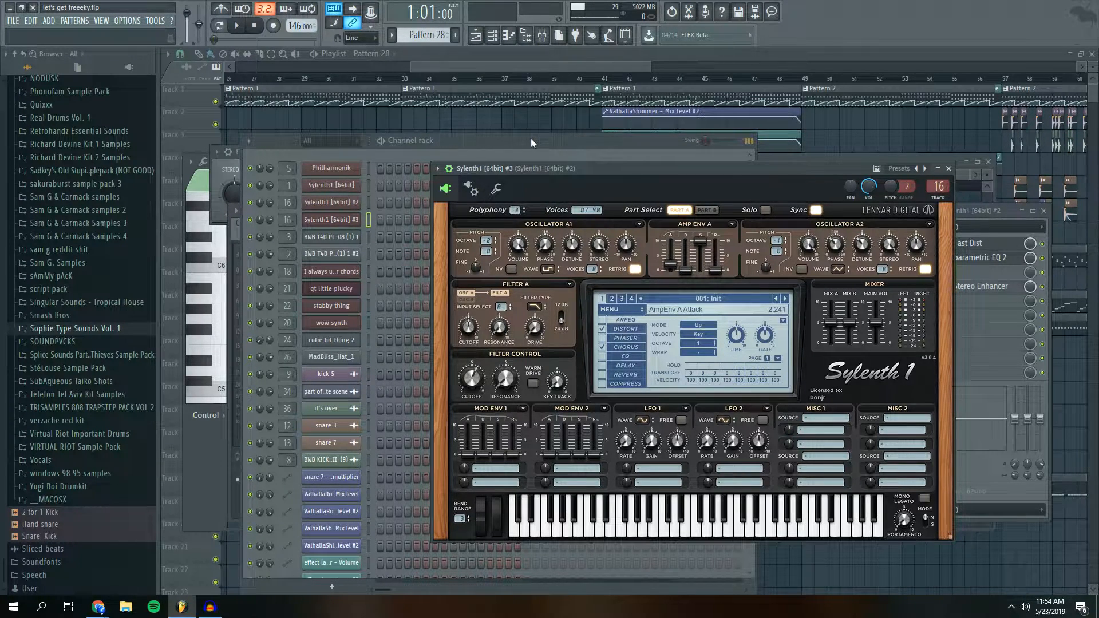
Bring the channel rack forward and rerun the Select unused channels macro
left_click(588, 142)
mouse_move(749, 167)
left_mouse_down()
mouse_move(742, 342)
mouse_move(744, 166)
left_mouse_up()
left_click(366, 169)
left_click(155, 21)
mouse_move(188, 55)
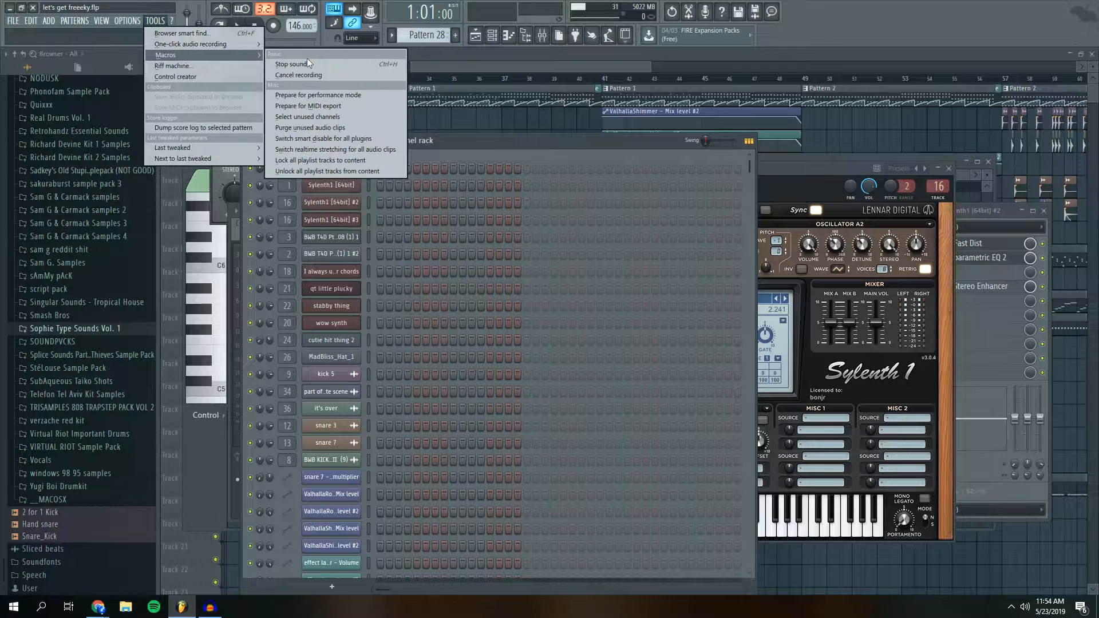
left_click(315, 118)
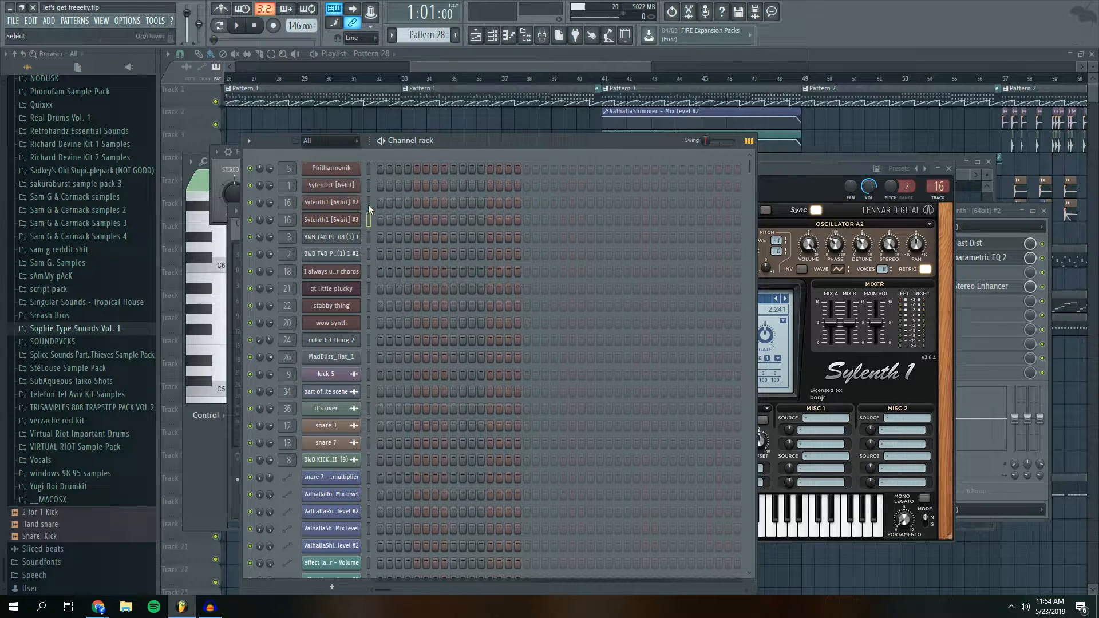
Reopen the Sylenth1 [64bit] #3 instrument and audition several notes with it
left_click(346, 220)
left_click(345, 221)
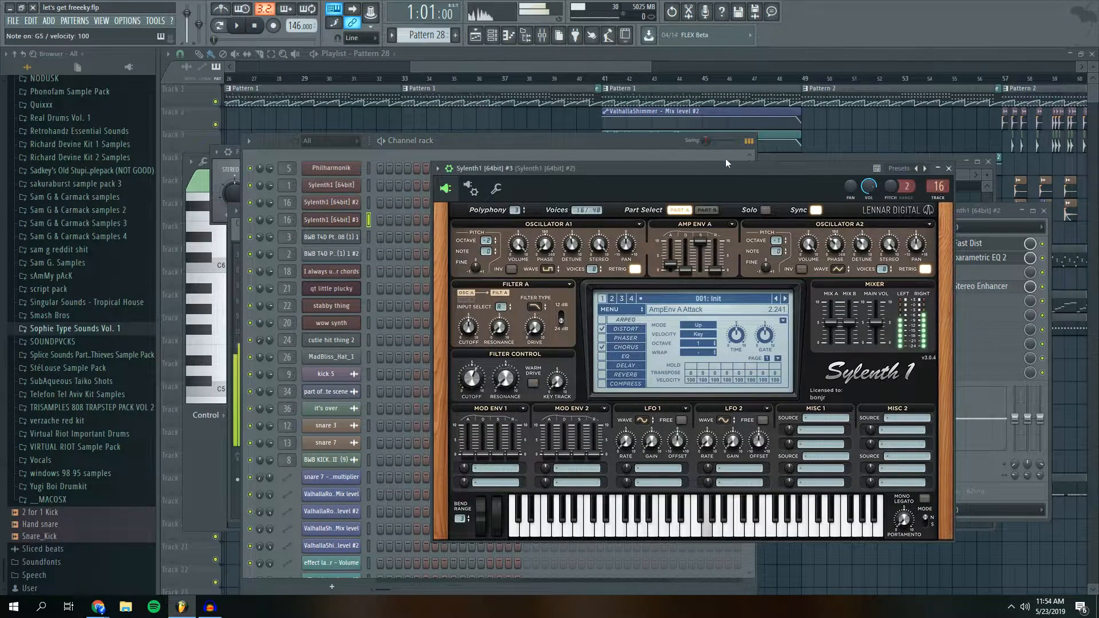
key("v")
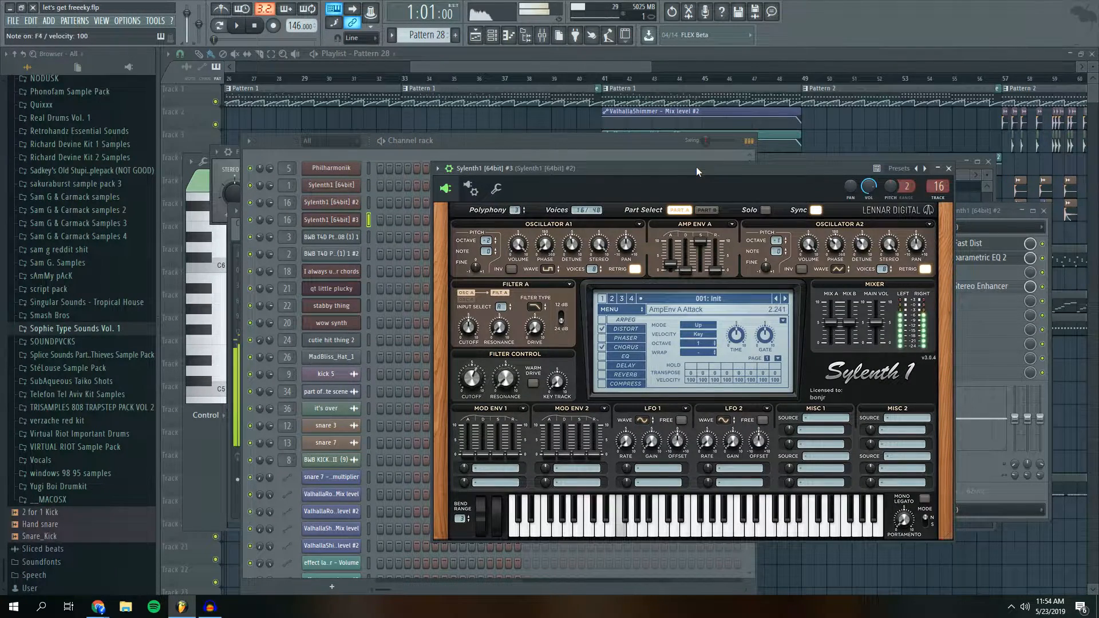
key("z")
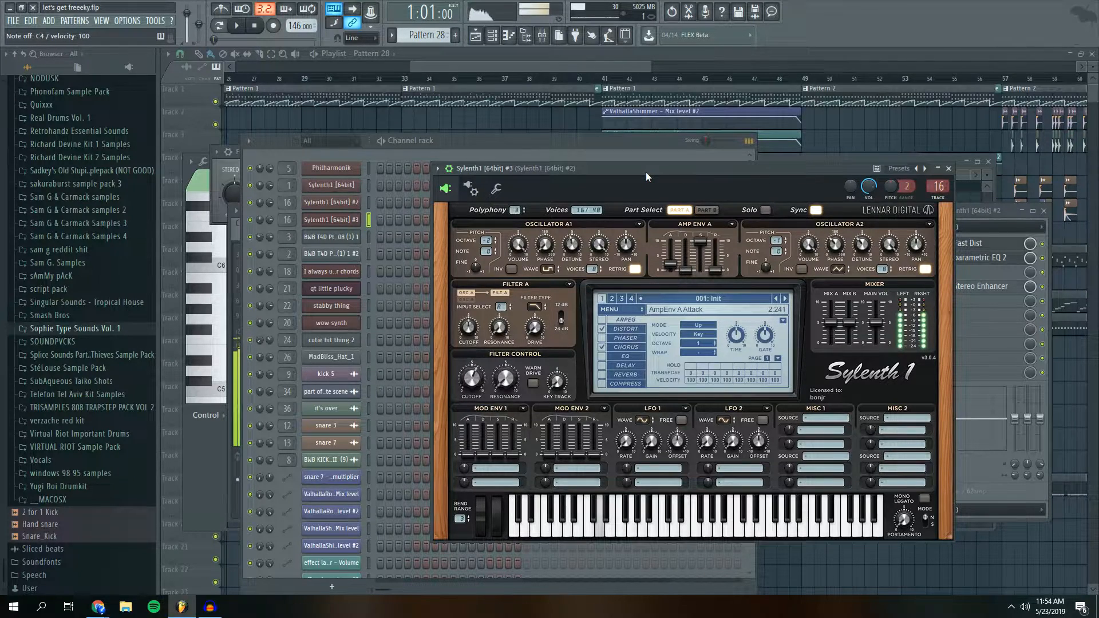
key("n")
Move the channel rack aside and look through the factory banks available in Sylenth1 [64bit] #3
left_click_drag(452, 140, 394, 124)
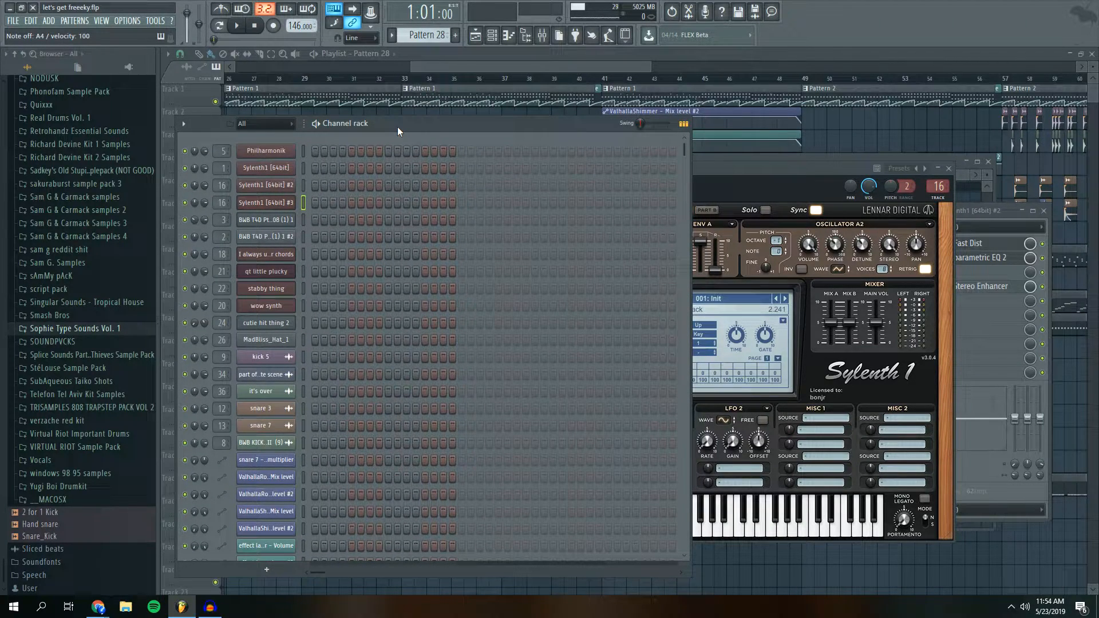
left_click(723, 172)
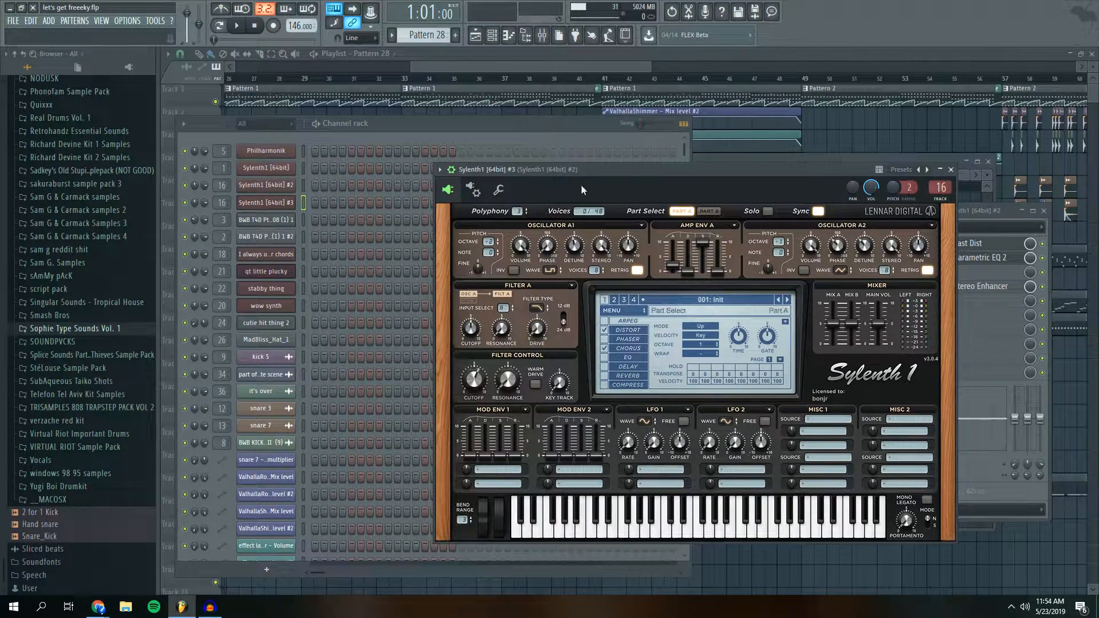
left_click(614, 310)
mouse_move(632, 334)
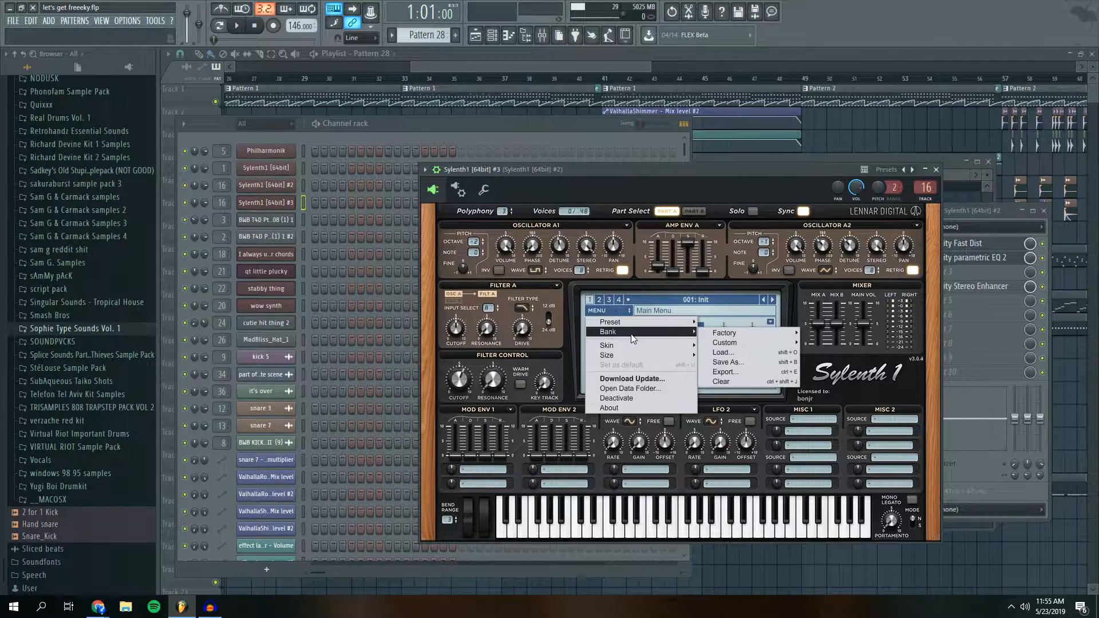
mouse_move(745, 334)
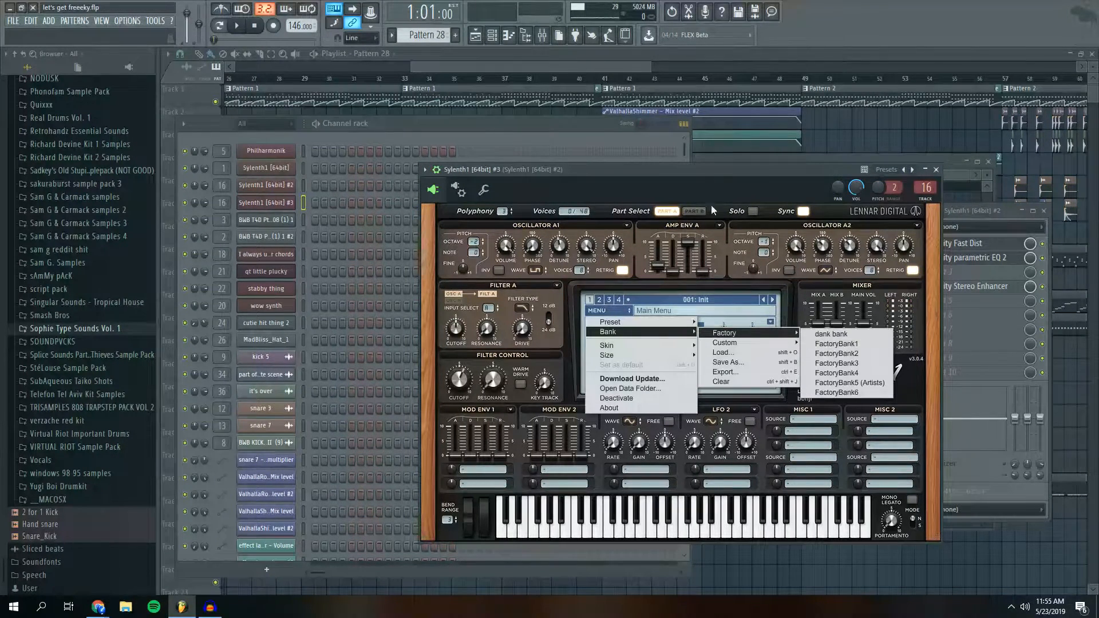
left_click(710, 170)
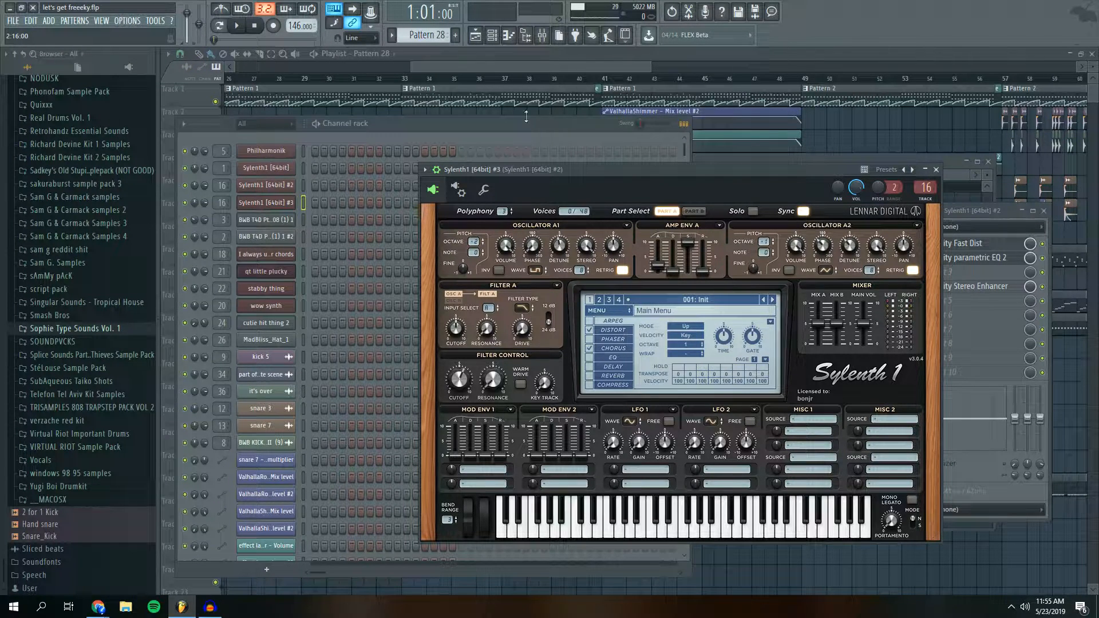
Clear the instrument windows and show the channel rack alone over the playlist
key("n")
mouse_move(396, 123)
left_mouse_down()
mouse_move(390, 67)
mouse_move(404, 119)
left_mouse_up()
left_click(476, 64)
left_click(492, 35)
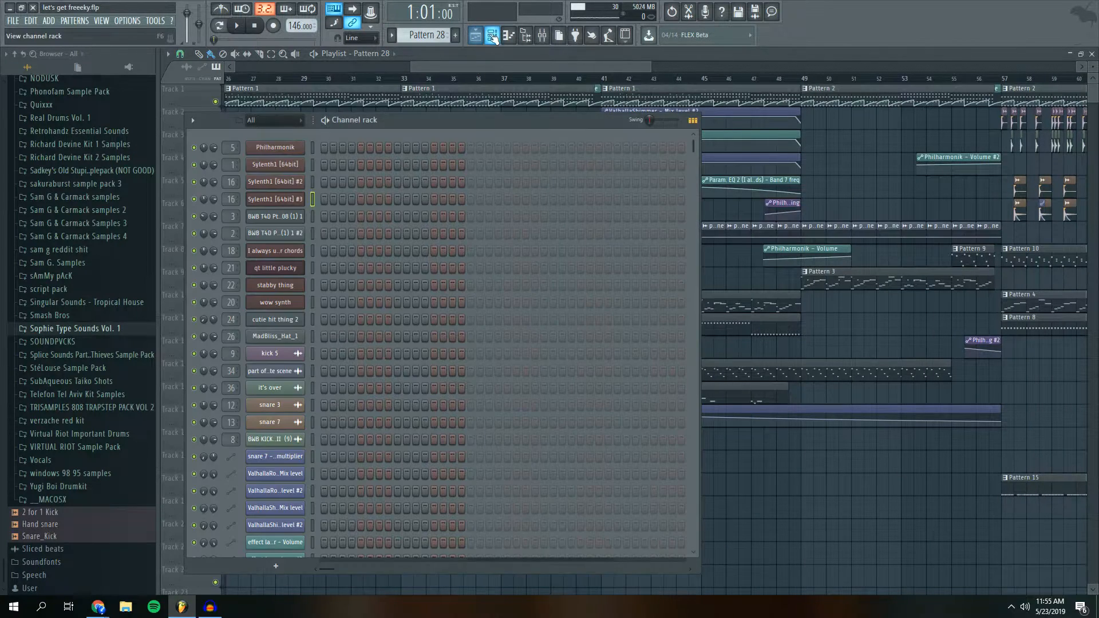
Audition notes with the two BWB T4D Pt.2 808 sampler channels
left_click(290, 218)
key("l")
left_click(293, 236)
key("q")
left_click(294, 219)
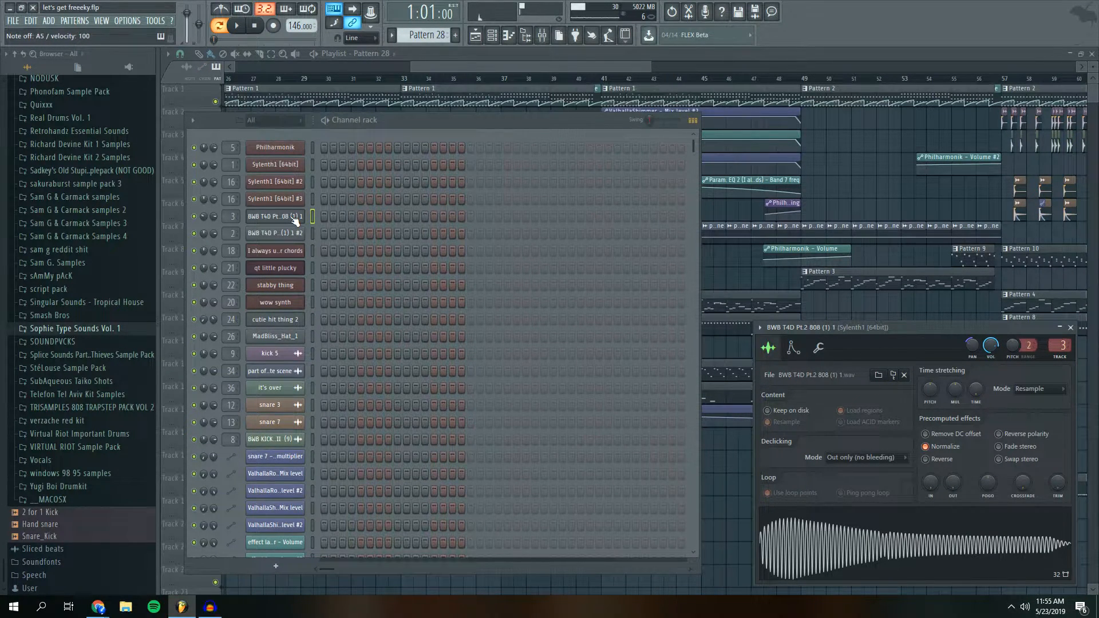
key("r")
key("l")
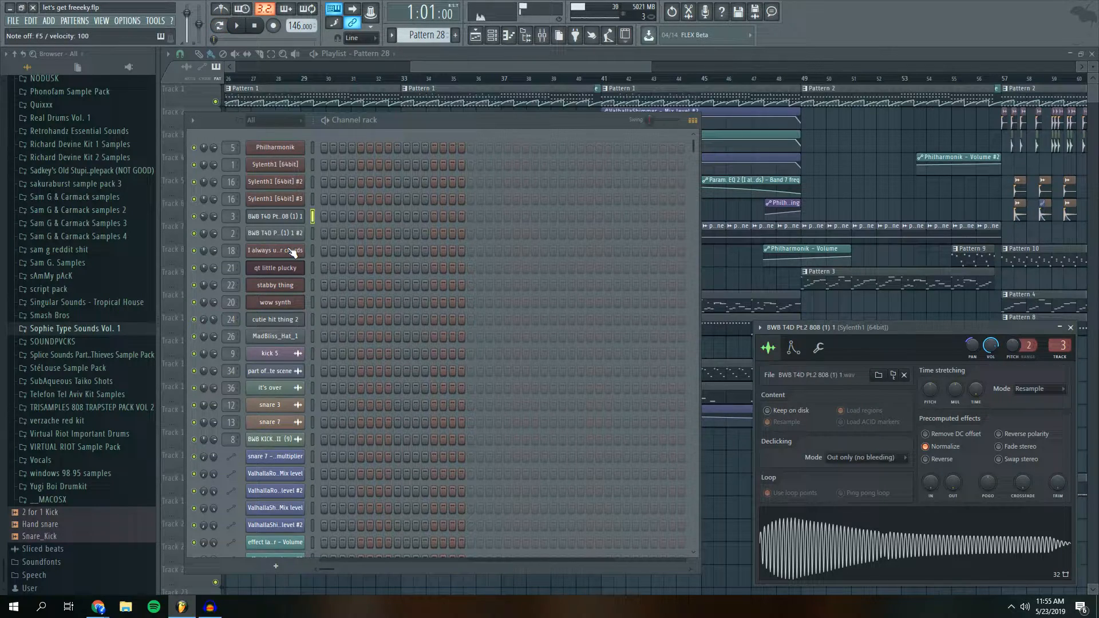
Audition the "I always use" chords channel and the qt little plucky channel
left_click(292, 252)
key("e")
left_click(284, 268)
left_click(287, 278)
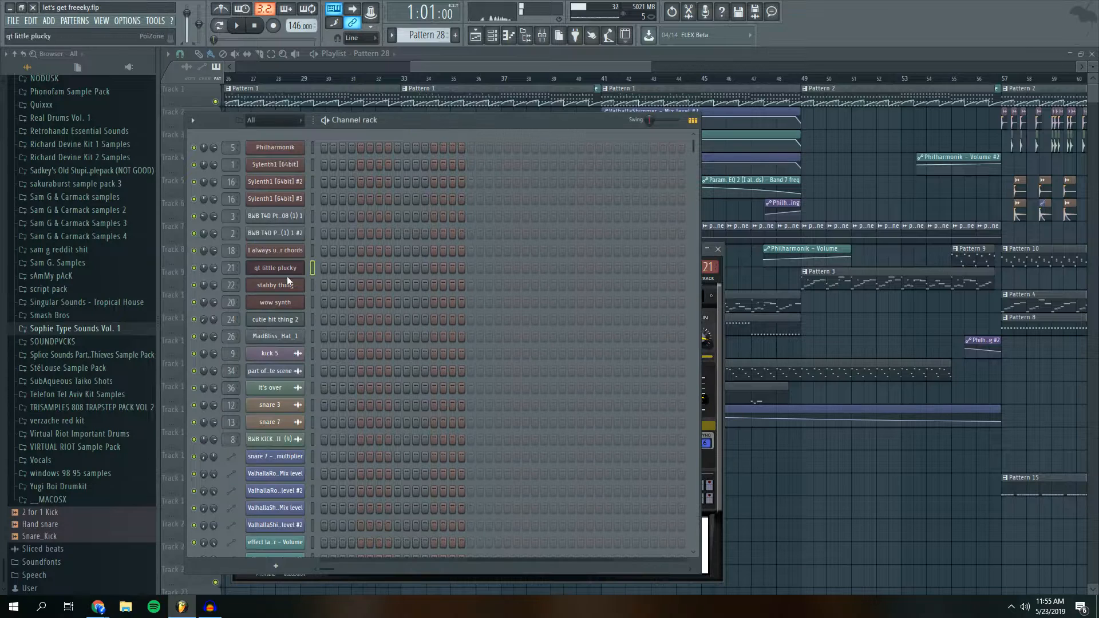
key("i")
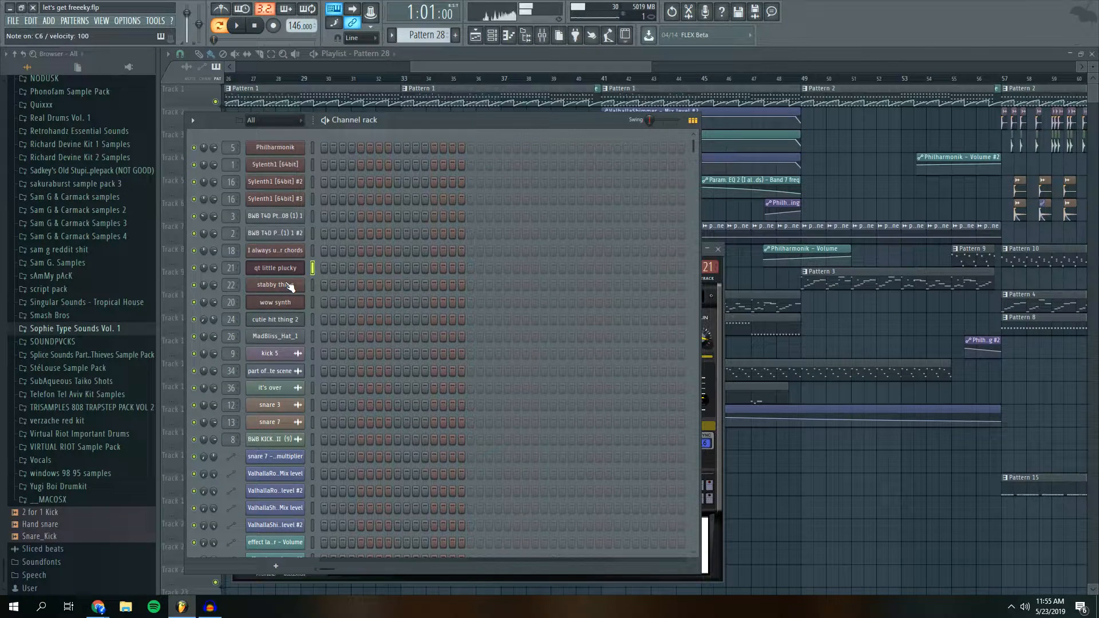
Open the stabby thing instrument and audition a few notes with it
left_click(288, 285)
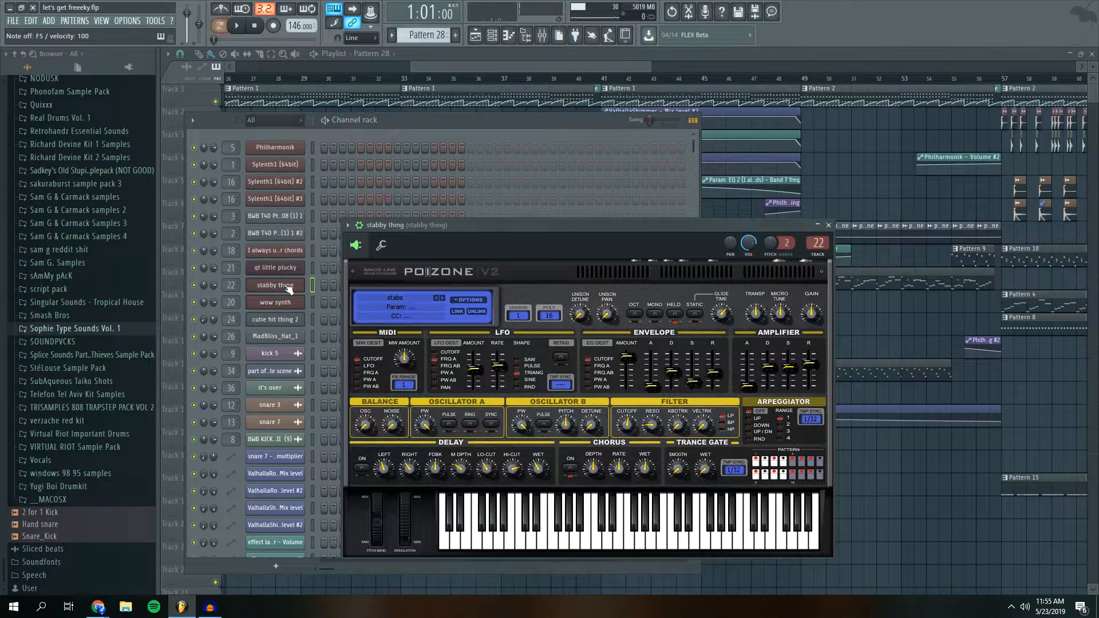
key("i")
key("r")
Open the wow synth instrument and play several notes with it
left_click(284, 302)
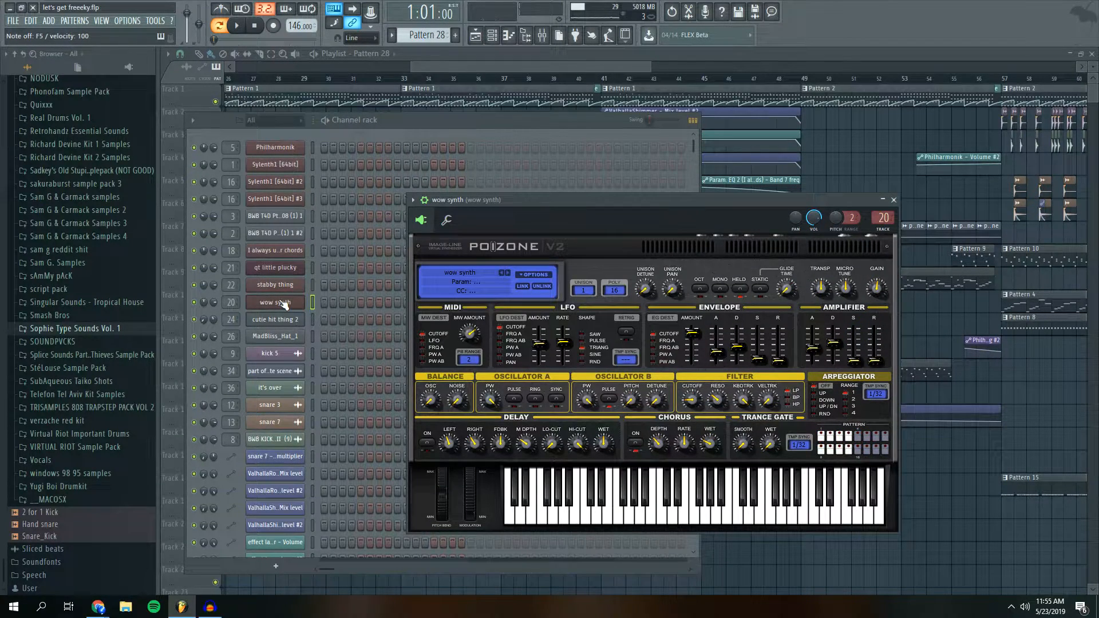
key("i")
key("r")
key("t")
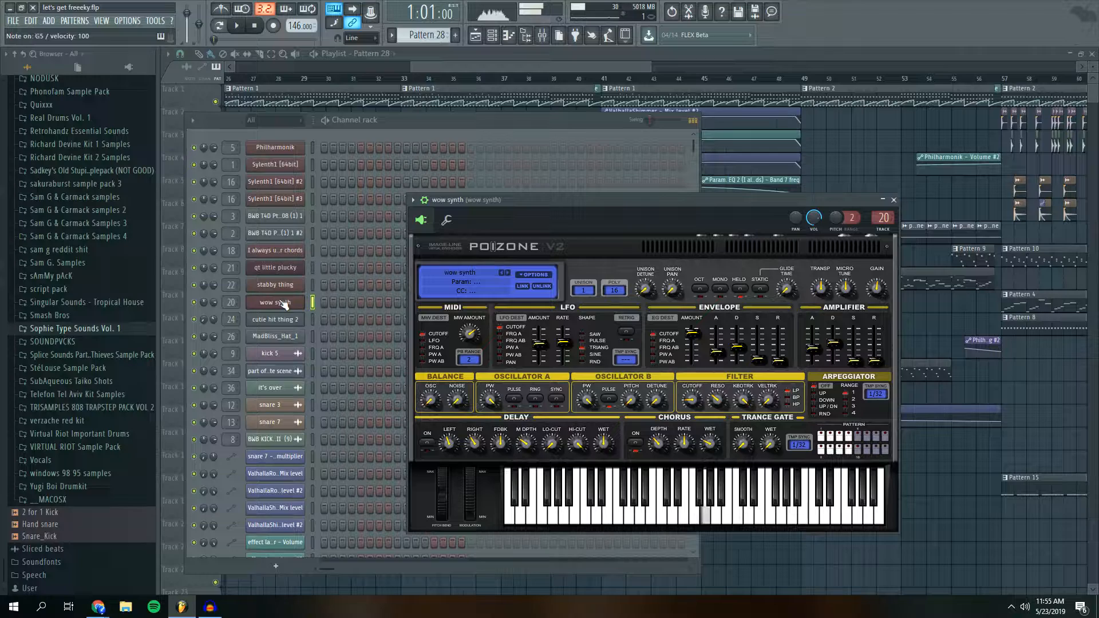
key("w")
key("q")
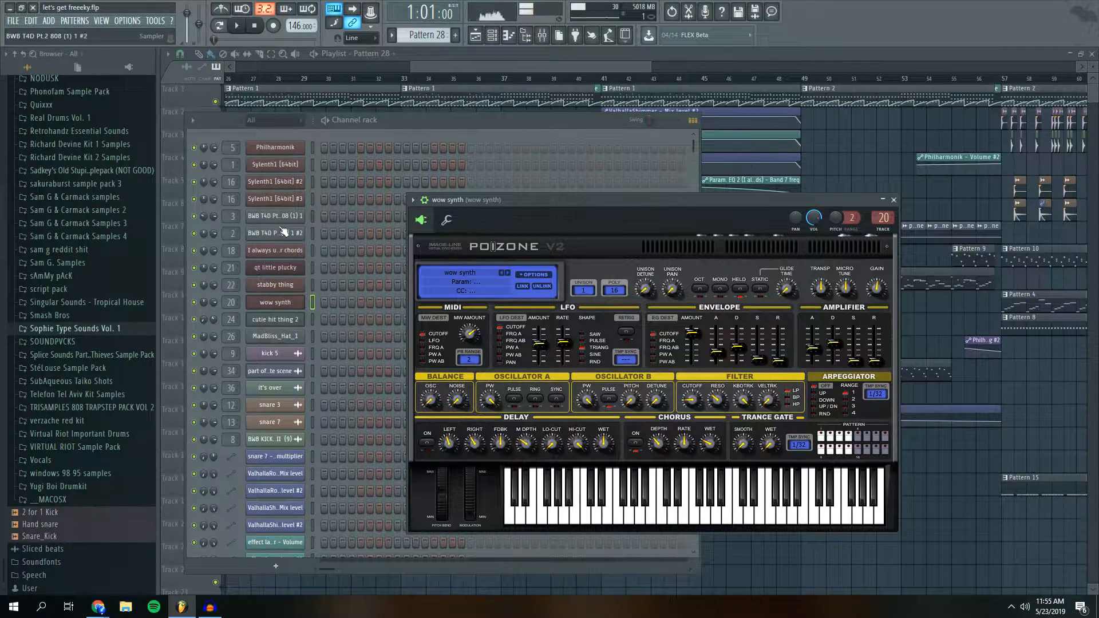
Move the wow synth window aside and locate its preset among the Poizone presets of Sophie Type Sounds Vol. 1
left_click_drag(507, 201, 679, 253)
left_click(99, 329)
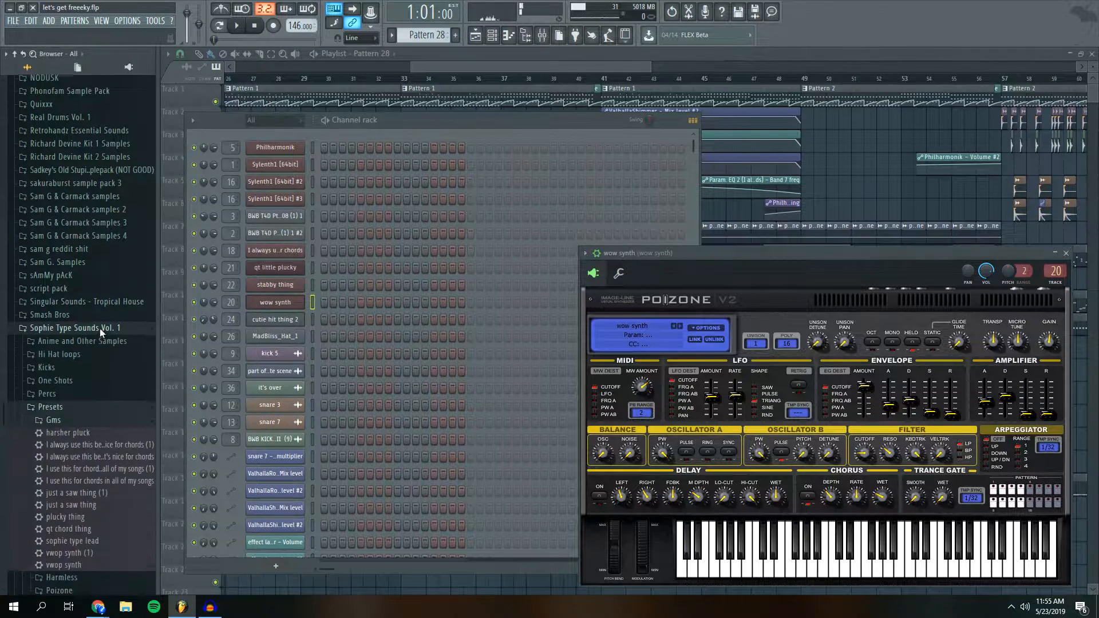
left_click(72, 425)
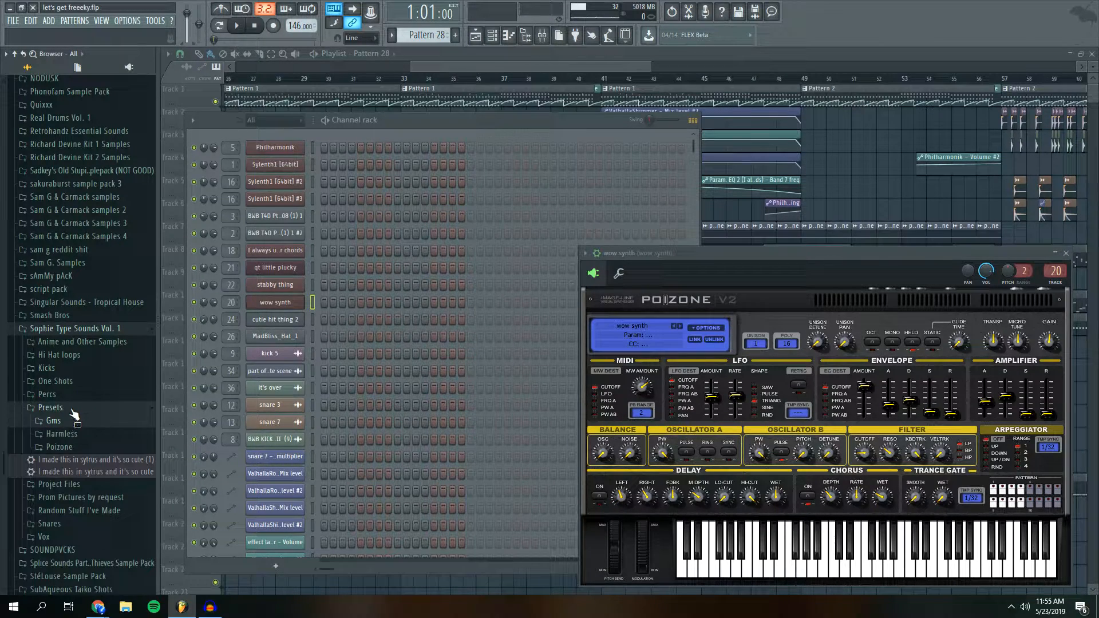
left_click(73, 447)
left_click(66, 520)
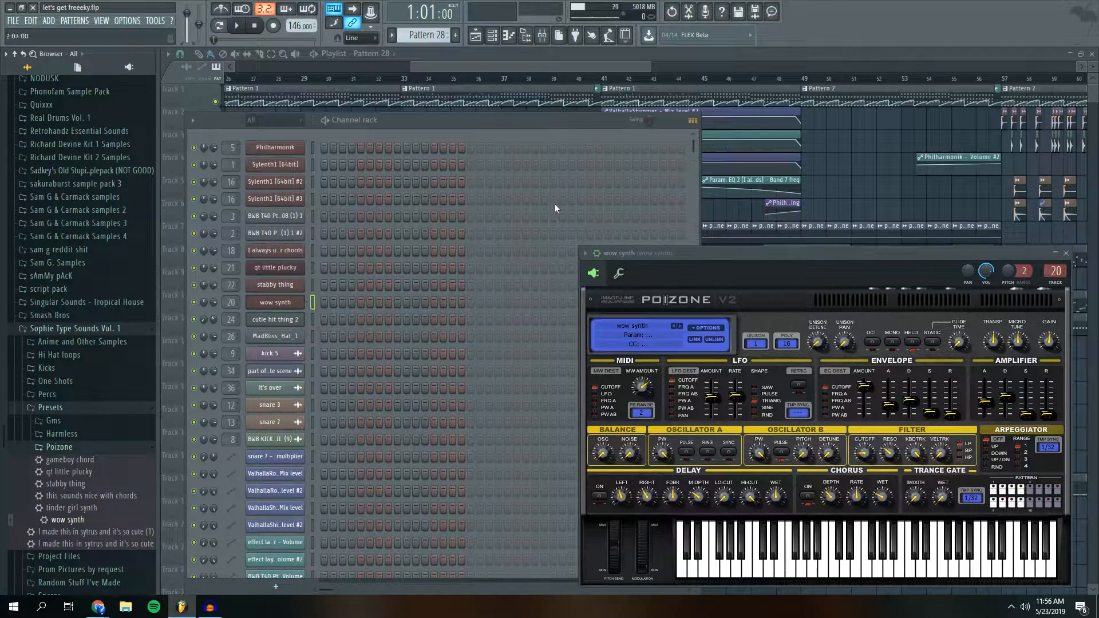
View the wow synth's mixer track, then bring the channel rack forward and play a few notes
left_click(542, 38)
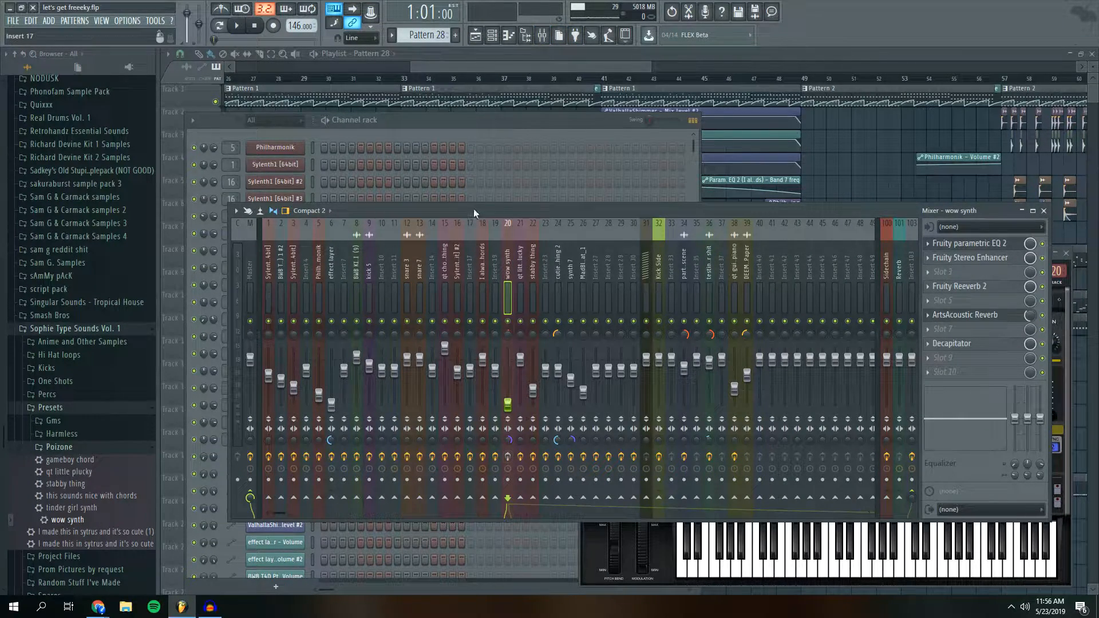
left_click(456, 120)
key("b")
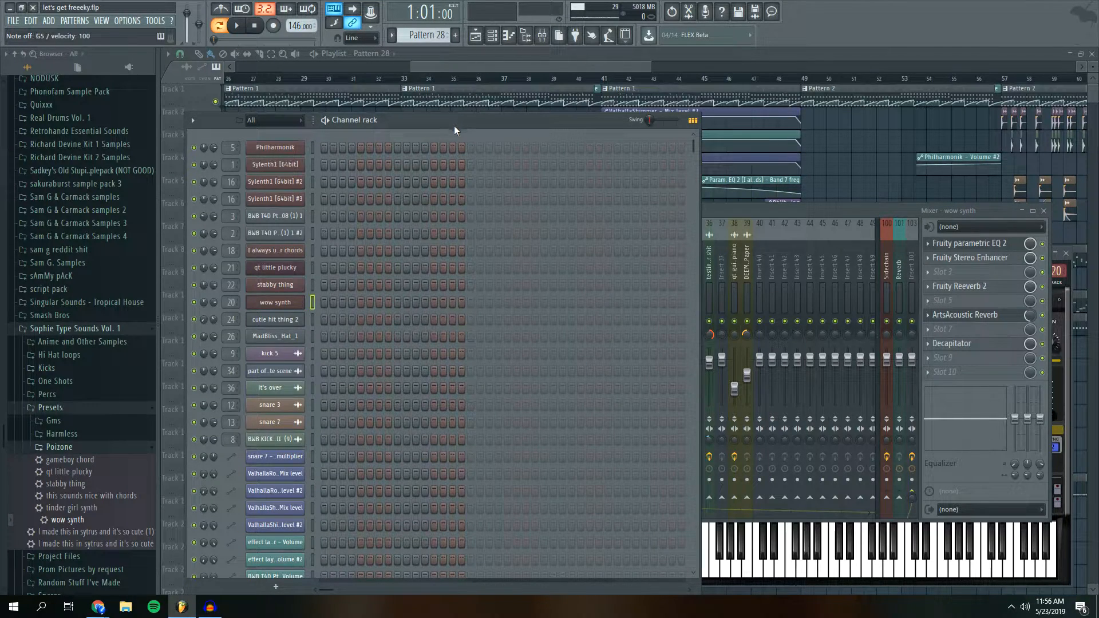
key("c")
Move the song position to about bar 37, reopen the mixer and audition the wow synth through its effect chain
left_click(520, 74)
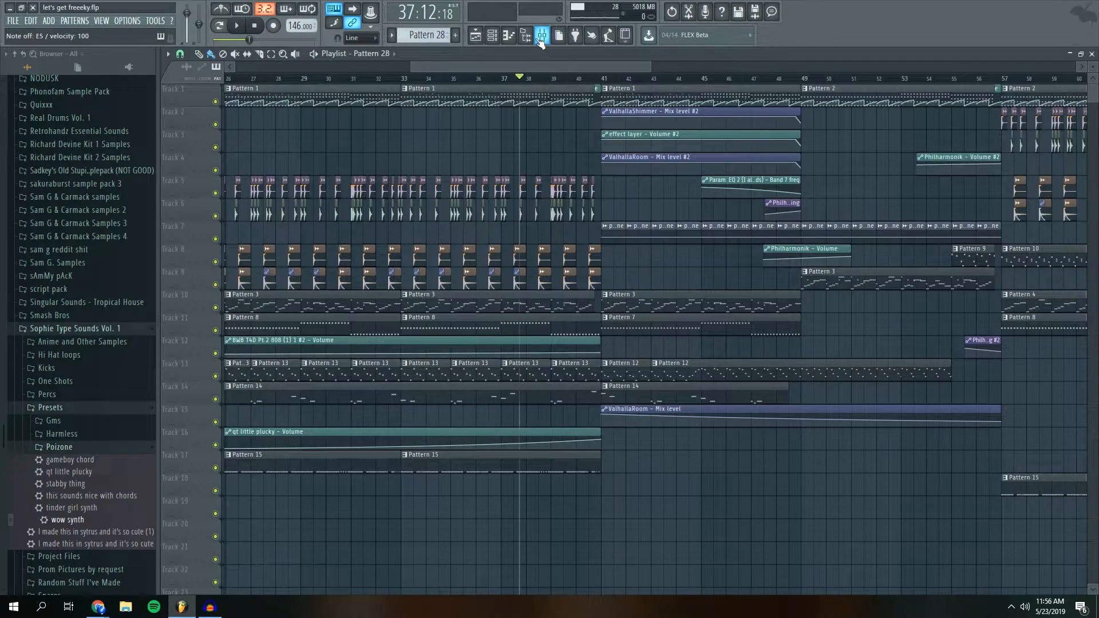
left_click(541, 36)
key("b")
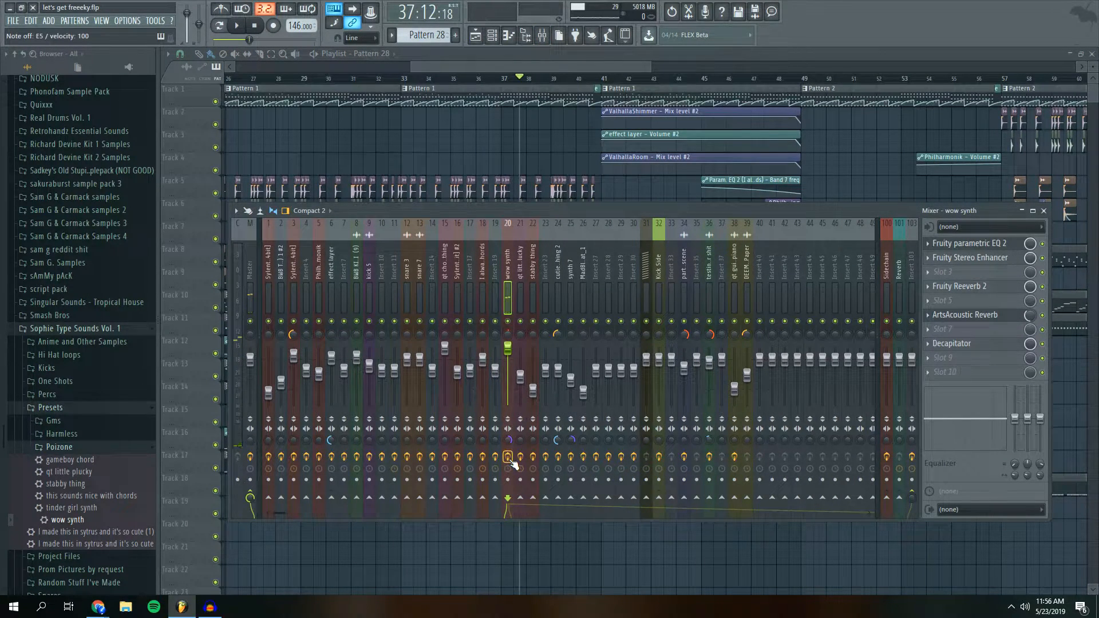
key("c")
key("v")
key("q")
key("n")
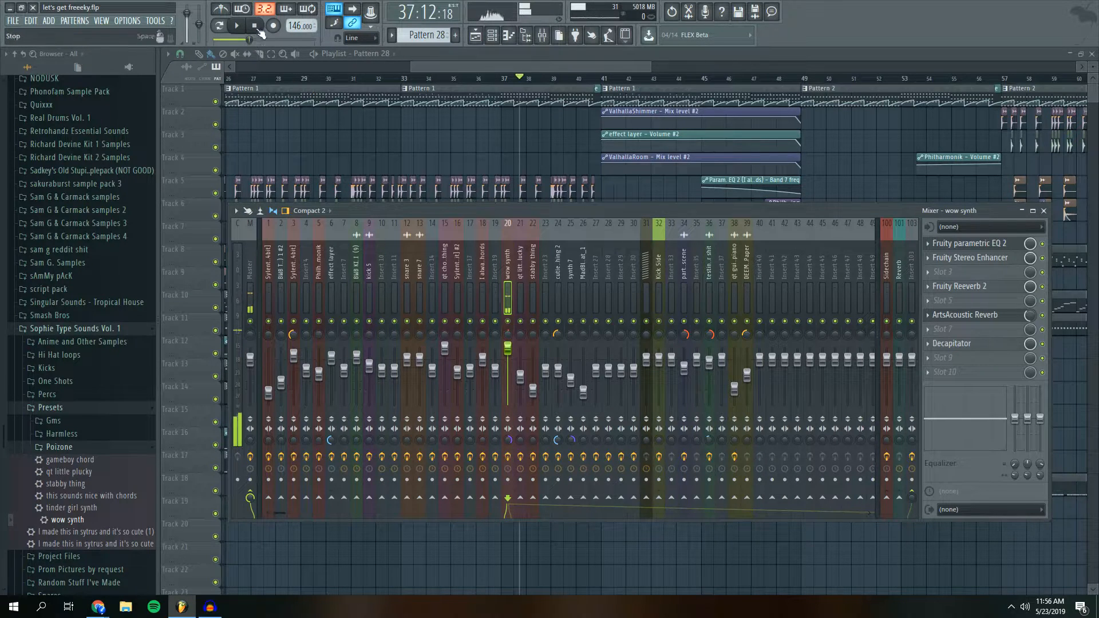
key("n")
key("c")
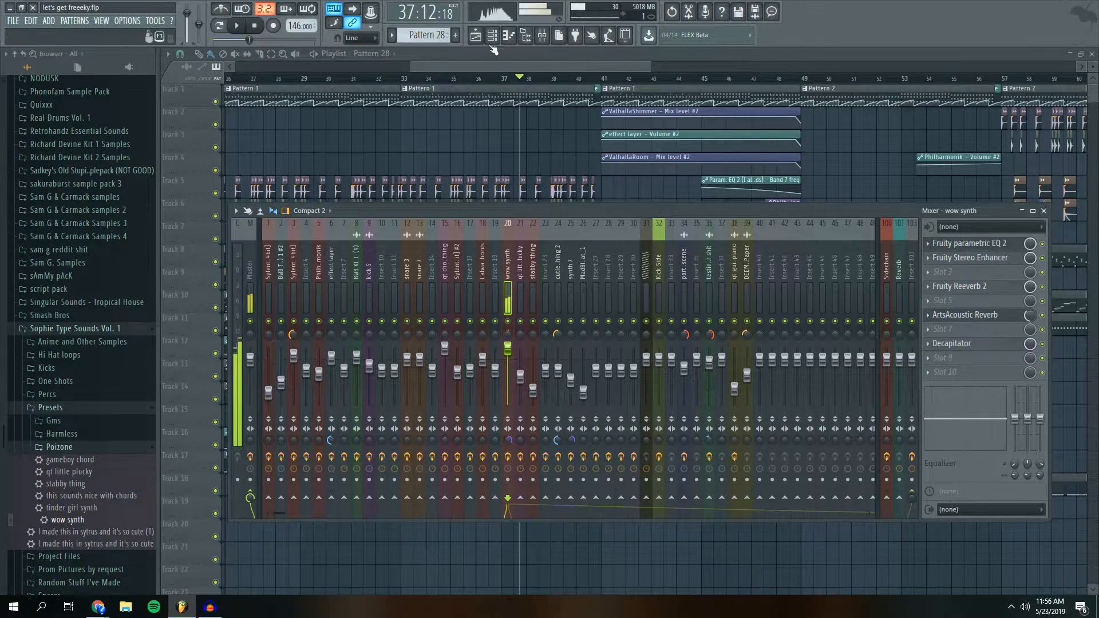
Show the channel rack and inspect the cutie hit thing 2 and MadBliss_Hat_1 samples
key("F6")
left_click(279, 321)
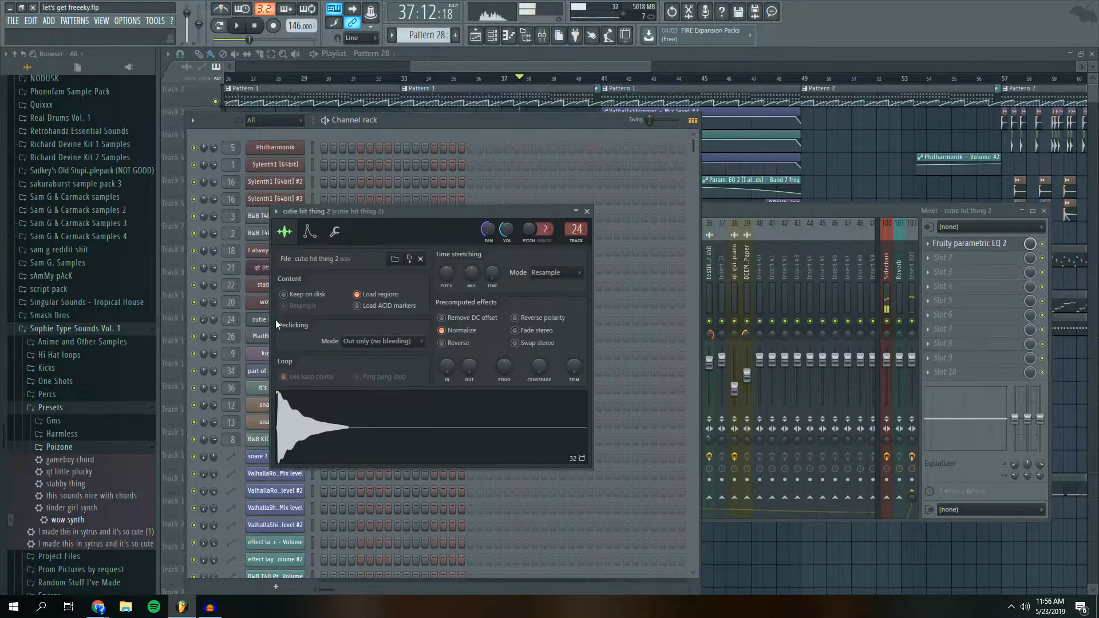
left_click(387, 118)
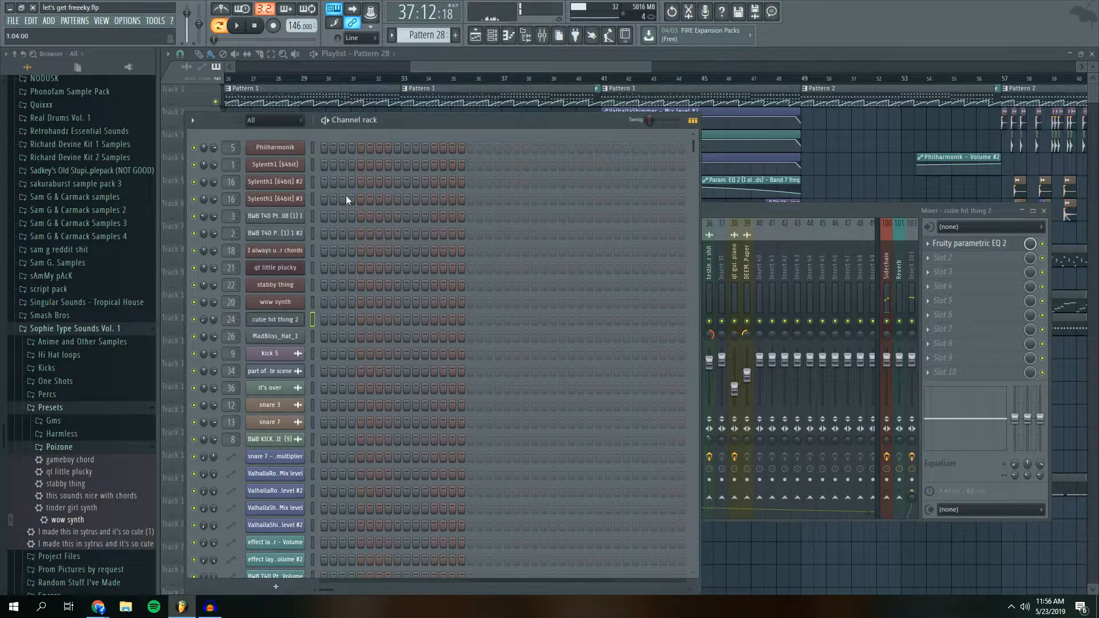
left_click(285, 336)
left_click(406, 117)
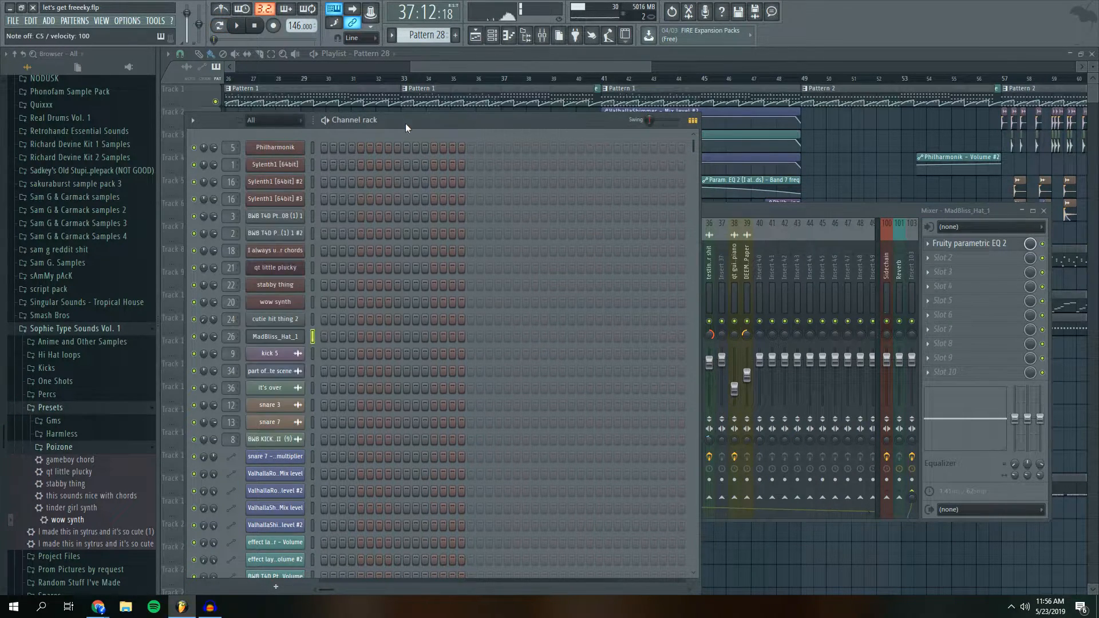
Open the kick 5 sample and view the ValhallaRoom reverb on its mixer track
left_click(270, 354)
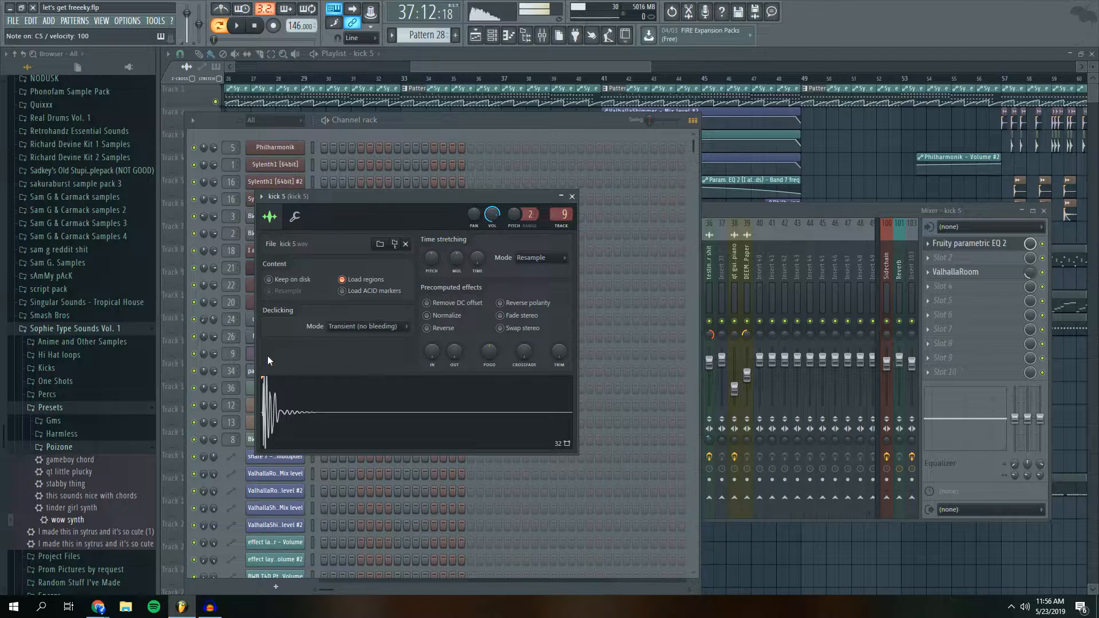
left_click(765, 211)
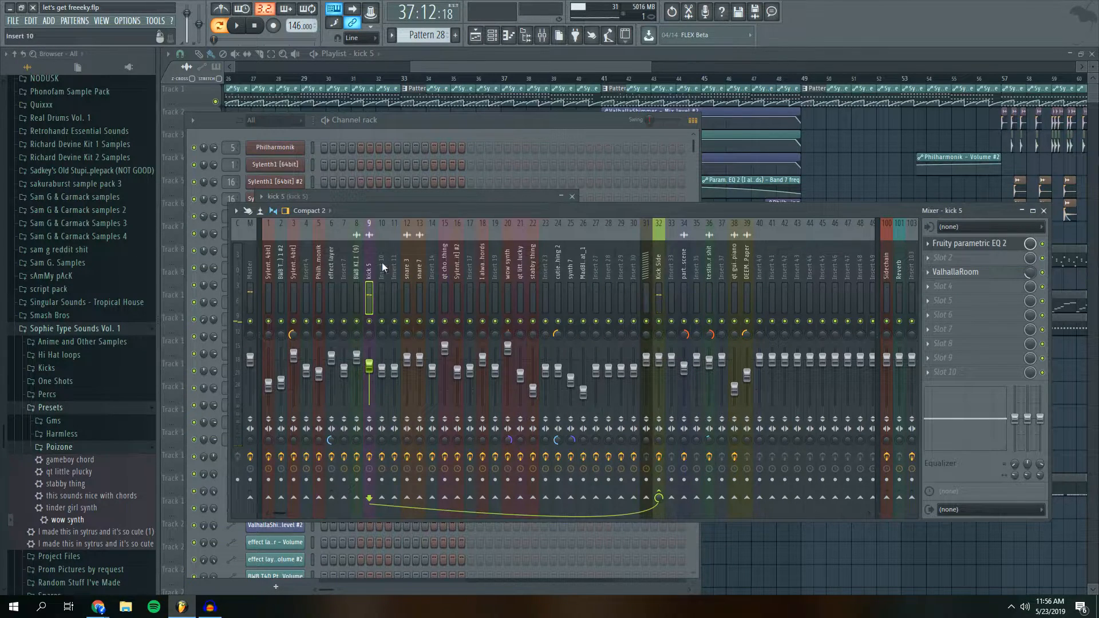
left_click(955, 272)
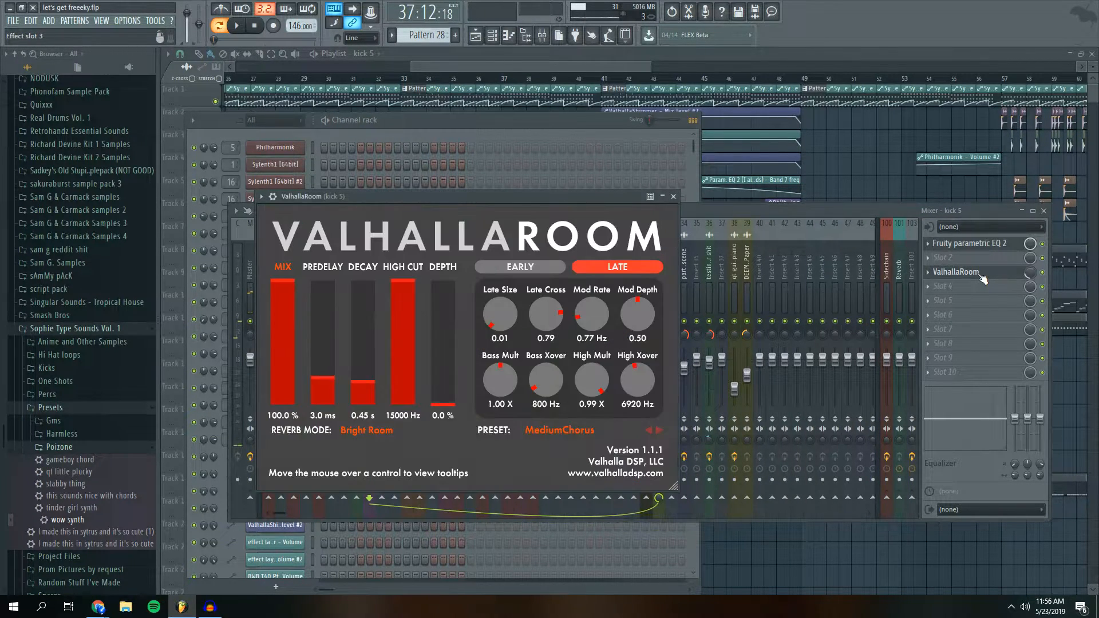
Toggle ValhallaRoom in the kick 5 effect chain and audition the kick to compare the sound
key("z")
left_click(1043, 273)
key("z")
key("z")
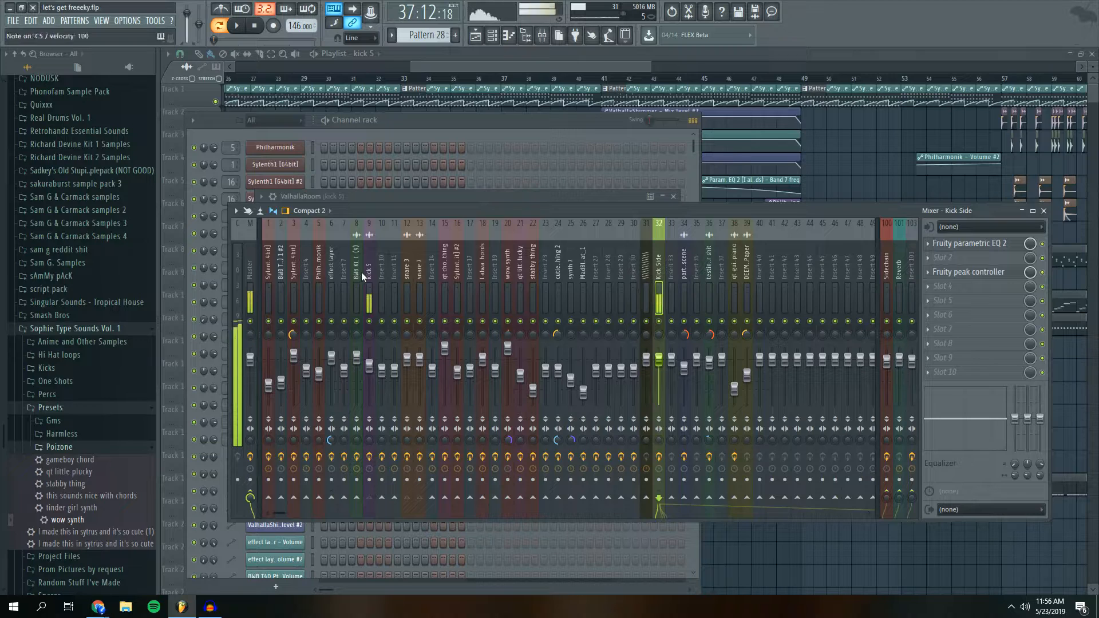
Audition kick 5 once more, bring up the channel rack, and open the snare 7 sample
key("z")
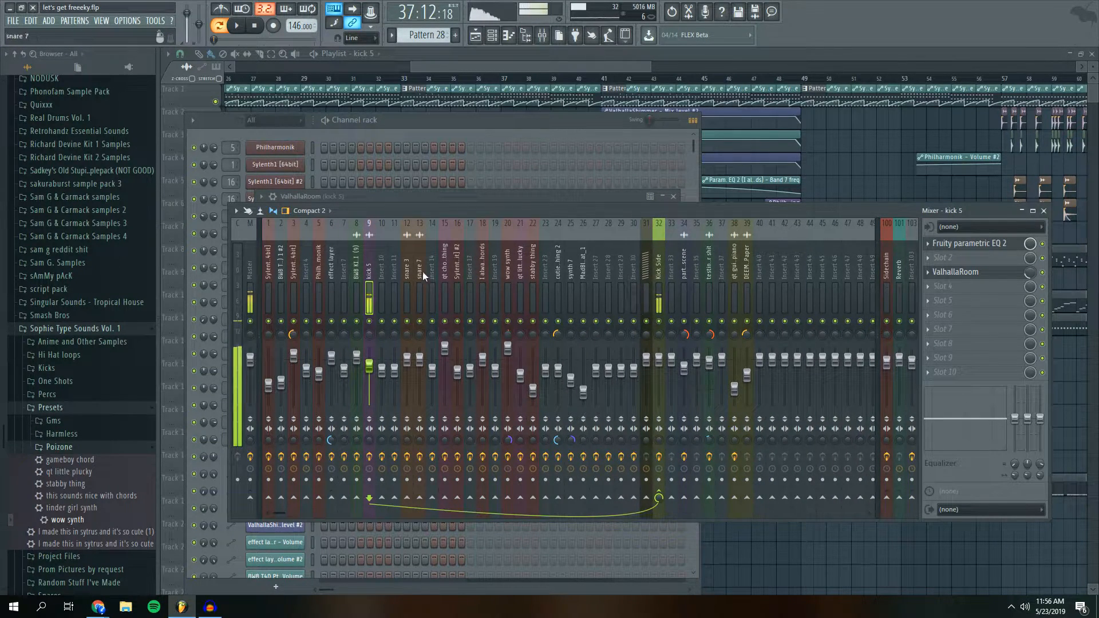
left_click(394, 119)
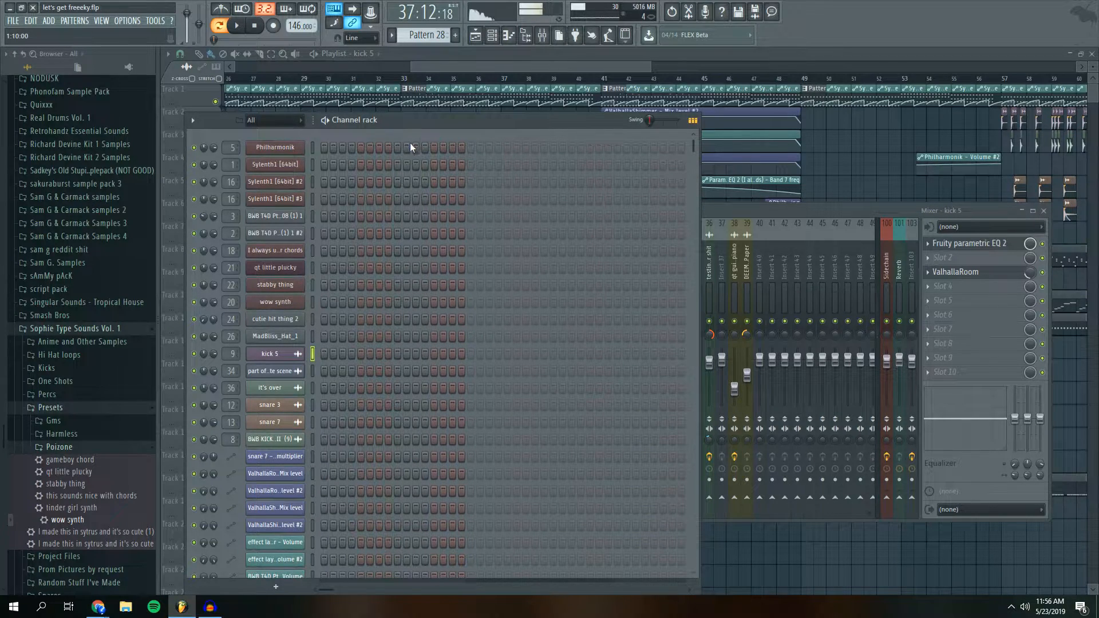
left_click(290, 405)
left_click(273, 422)
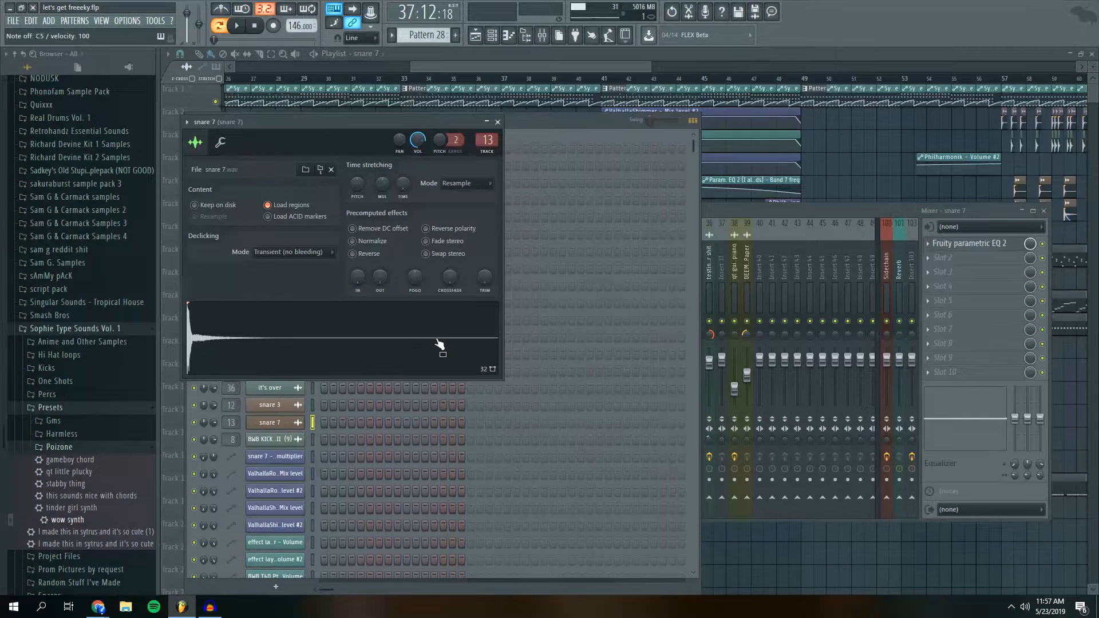
Open the snare 3 sample and audition it with its mixer track in view
left_click(296, 405)
key("q")
left_click(755, 213)
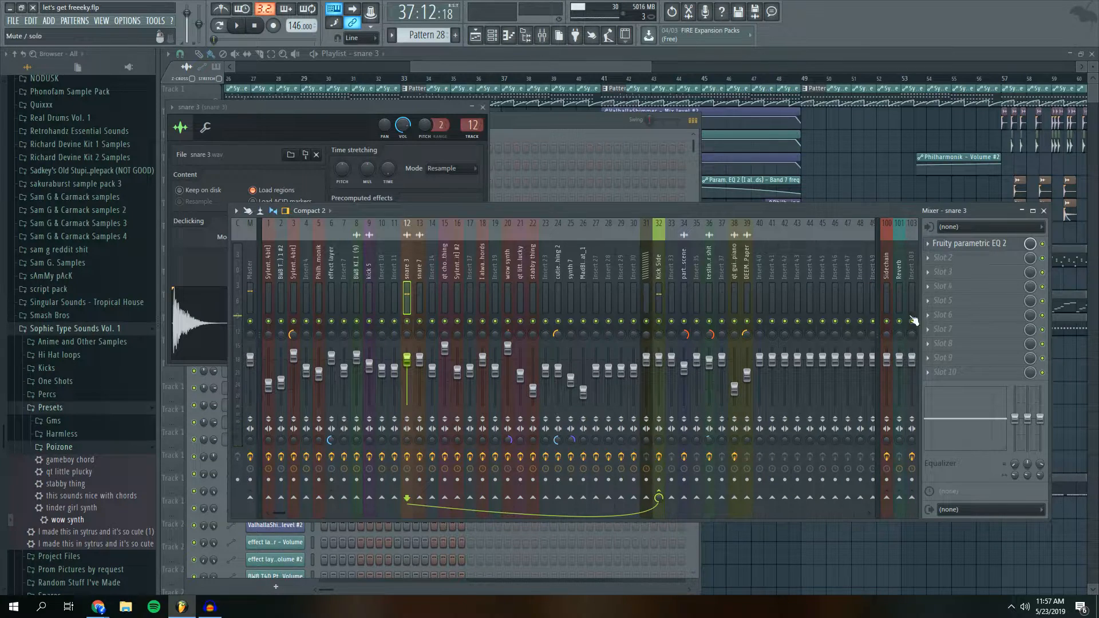
key("q")
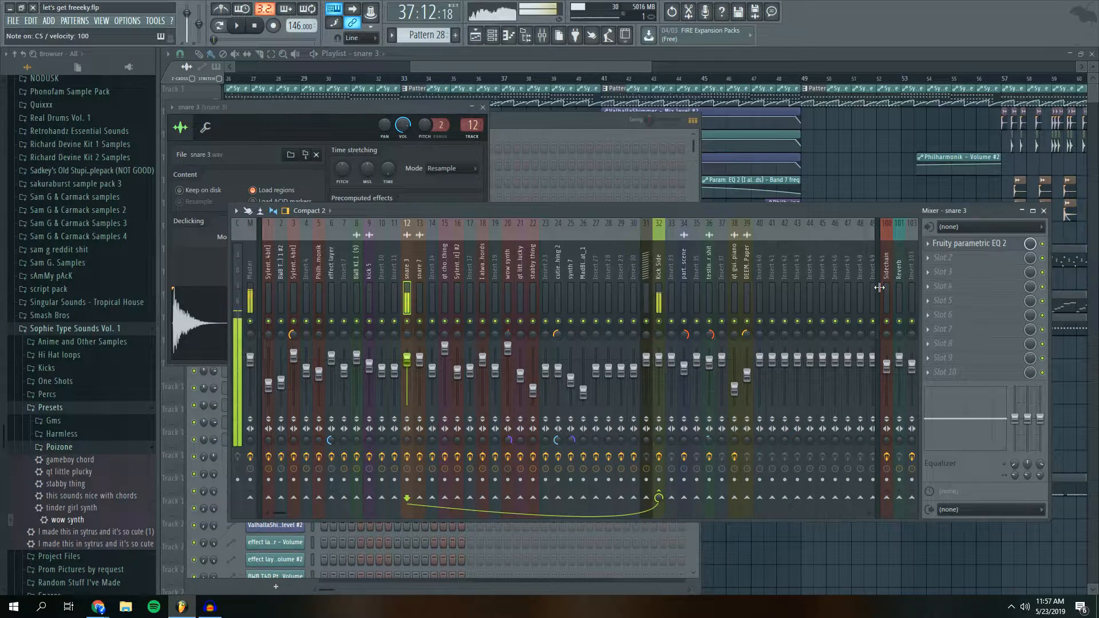
Show the channel rack and audition snare 3 at several different pitches
key("F6")
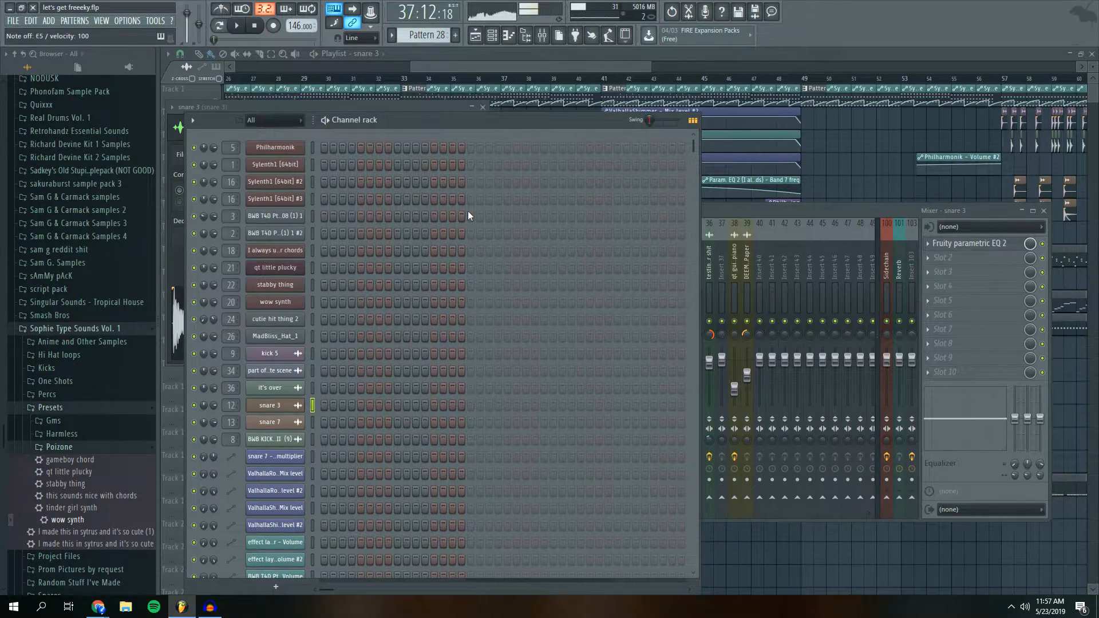
key("y")
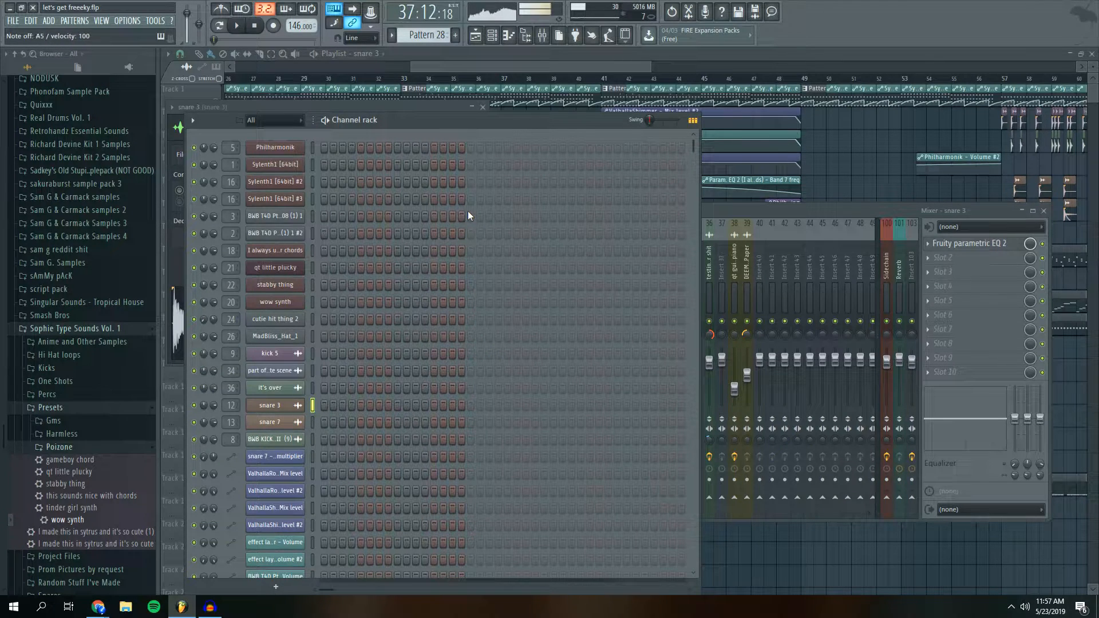
key("q")
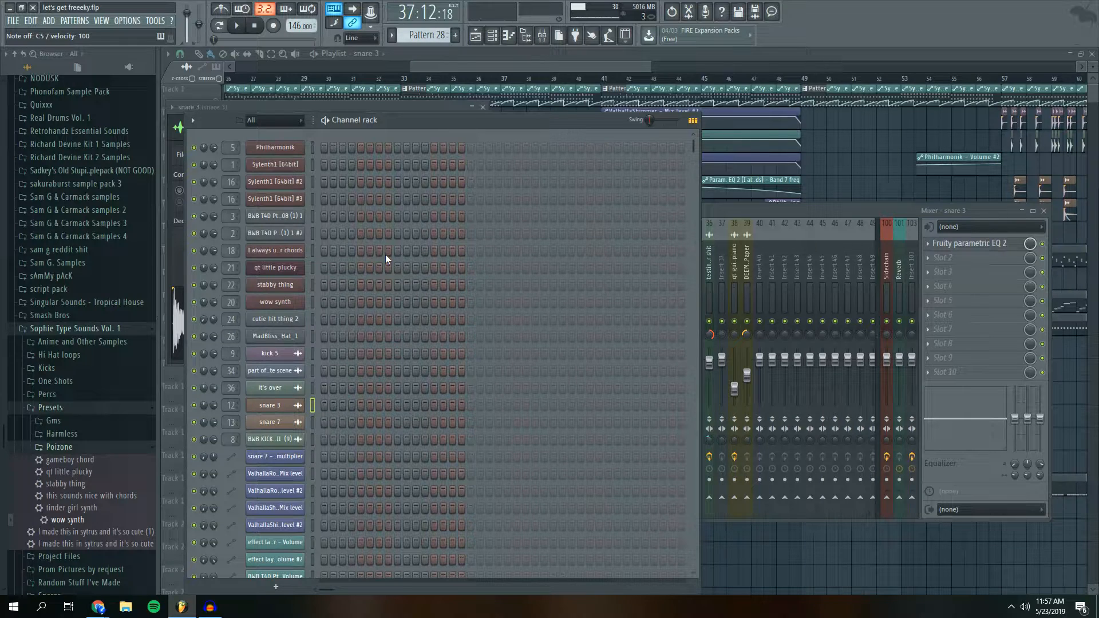
key("u")
Reset the song position to the start and review the whole arrangement in the playlist
left_click(255, 28)
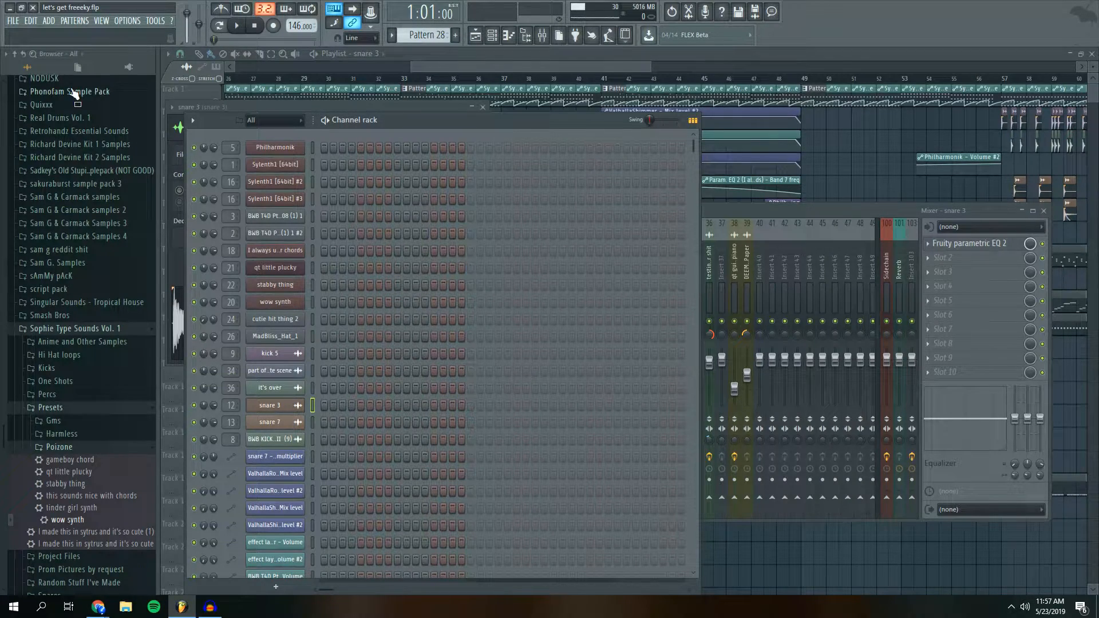
left_click_drag(584, 66, 403, 66)
left_click_drag(476, 67, 1096, 57)
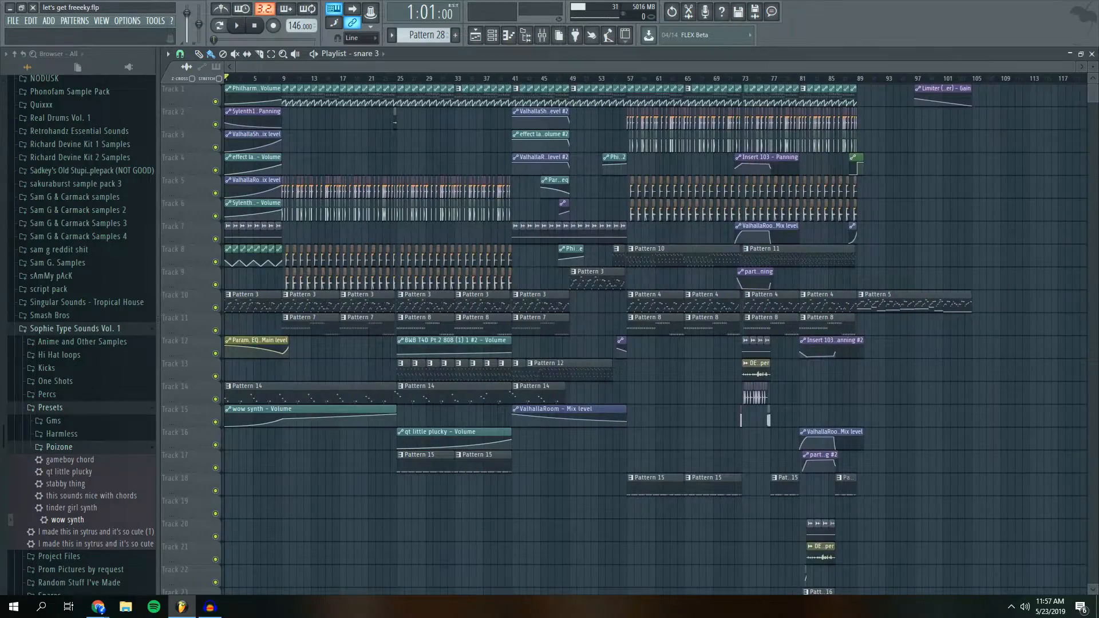
scroll(864, 84, "up", 4)
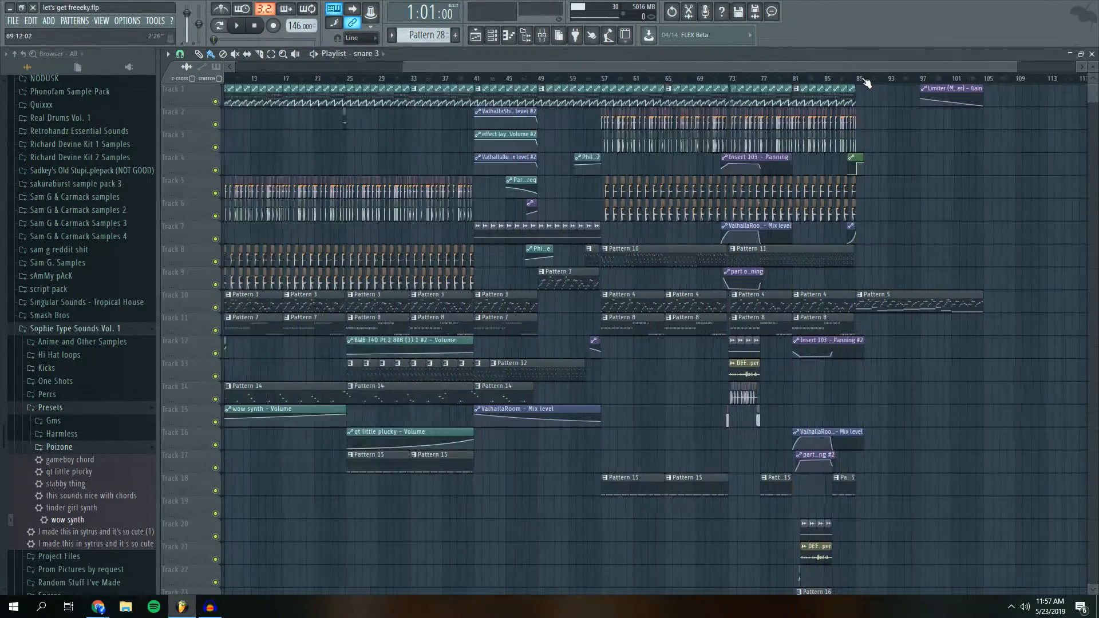
left_click_drag(864, 68, 601, 70)
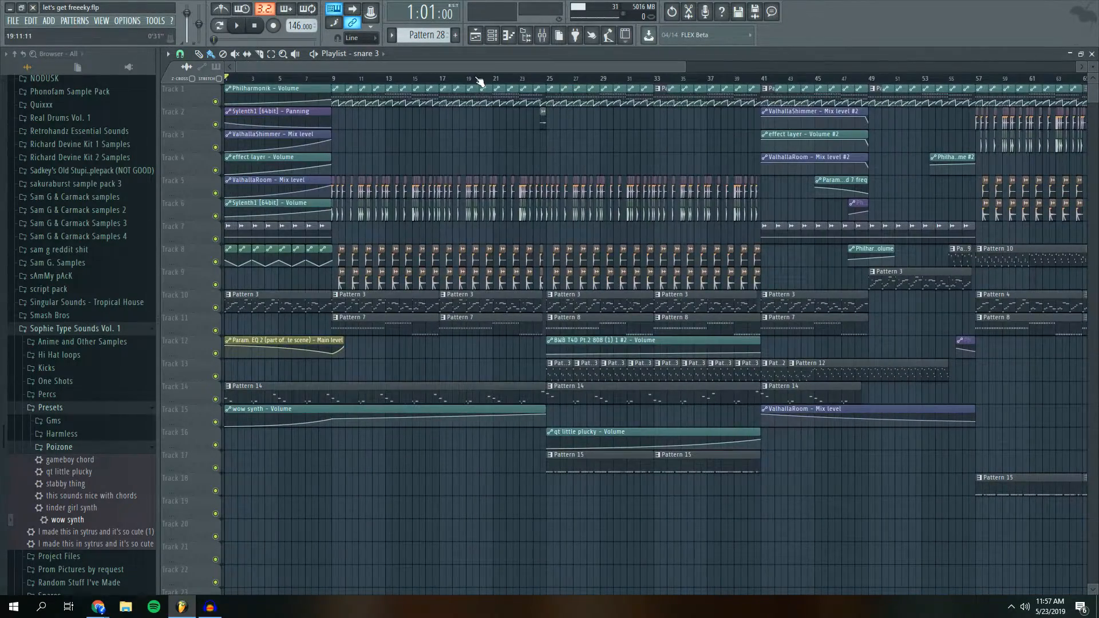
scroll(481, 81, "down", 4)
left_click_drag(1094, 67, 1094, 64)
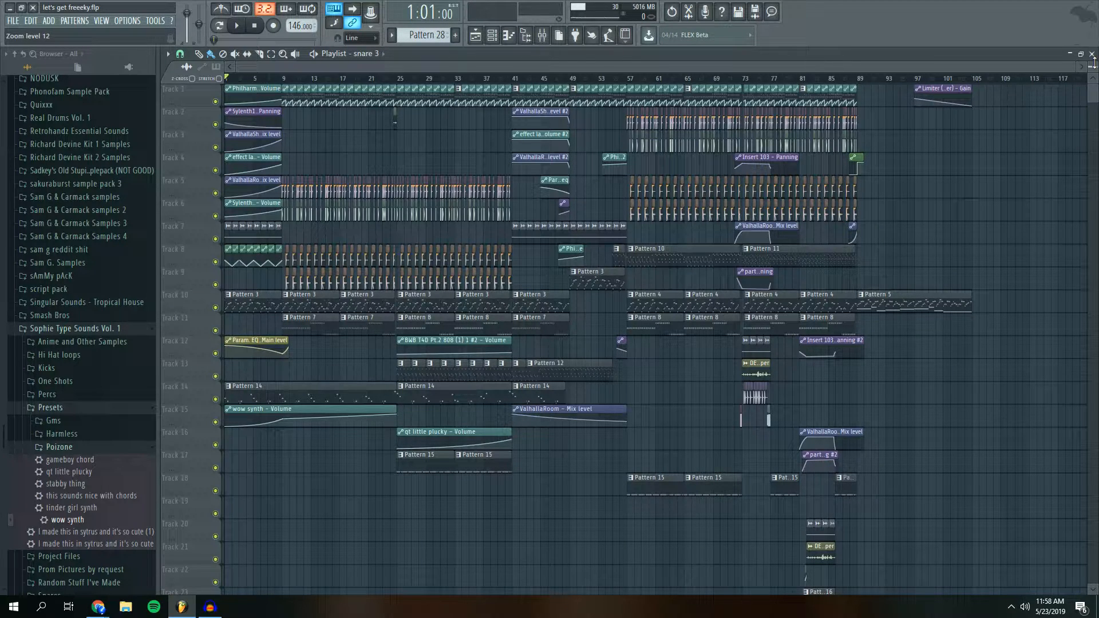
left_click(543, 37)
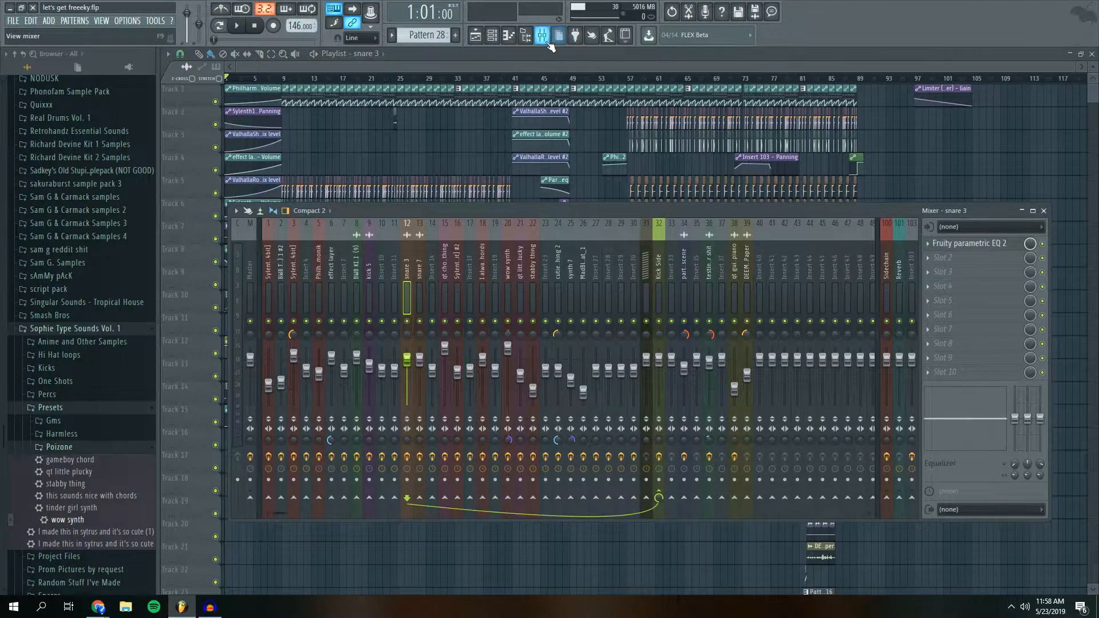
left_click(544, 39)
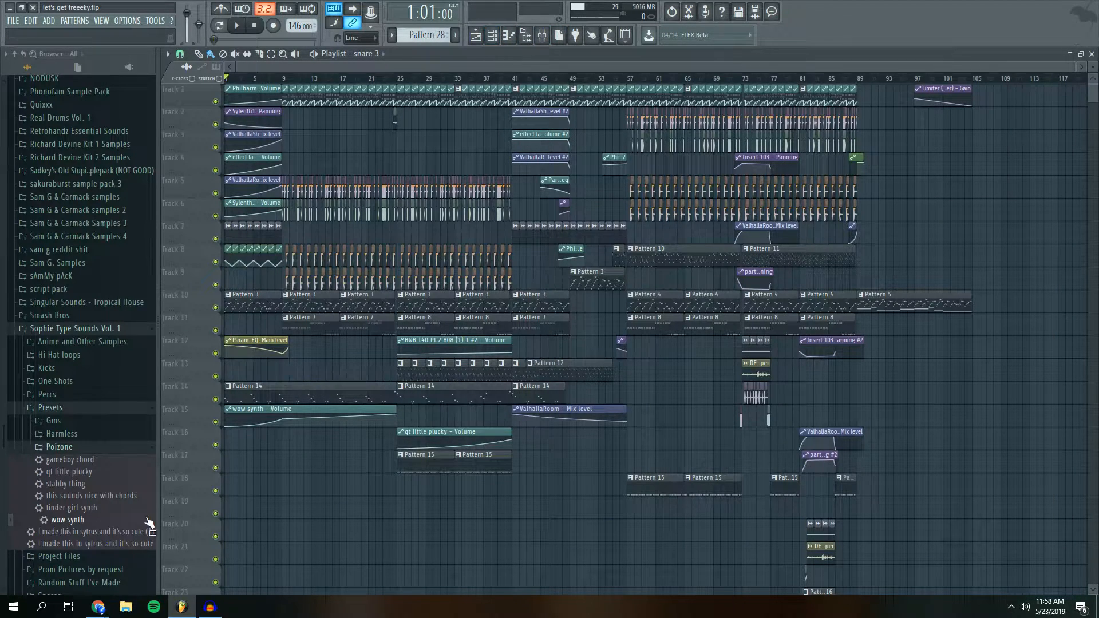
Switch to the SoundCloud window in Chrome and open the signed-in artist profile's list of tracks
left_click(98, 607)
left_click(1043, 564)
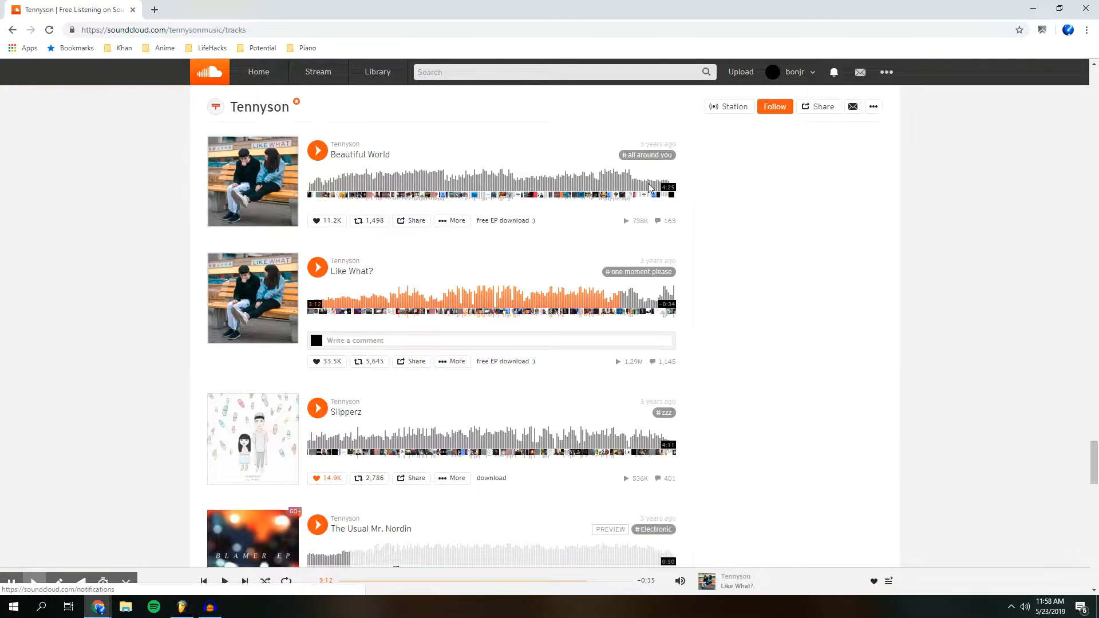
left_click(793, 72)
left_click(798, 93)
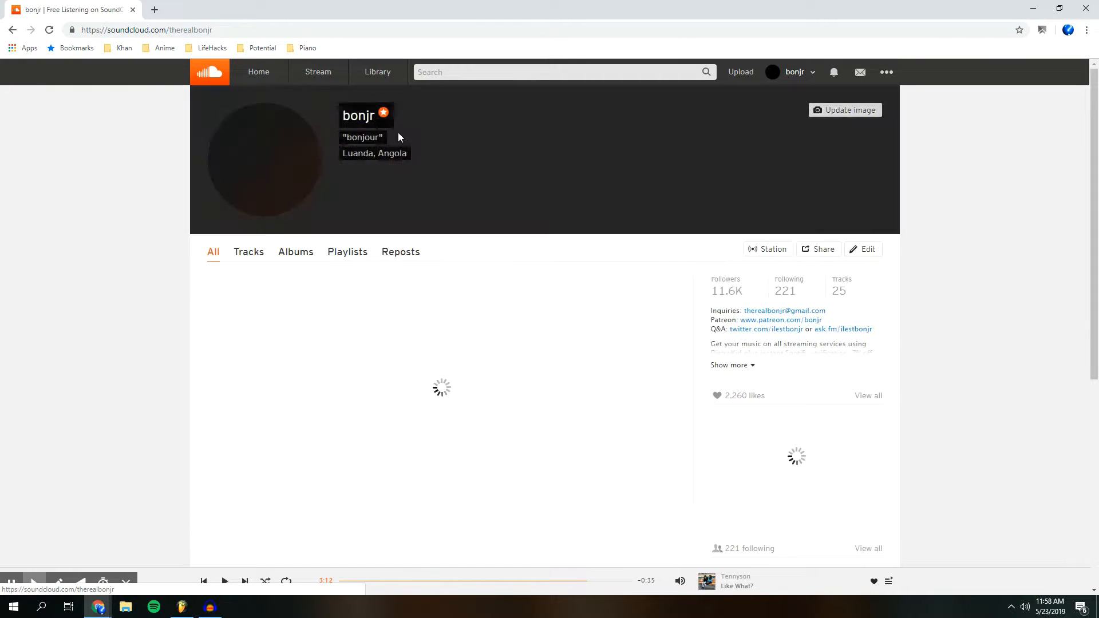
left_click(249, 252)
Open the track "tbh, 한글은 정말 멋져 보인다" from the list and expand its full description
scroll(378, 279, "down", 15)
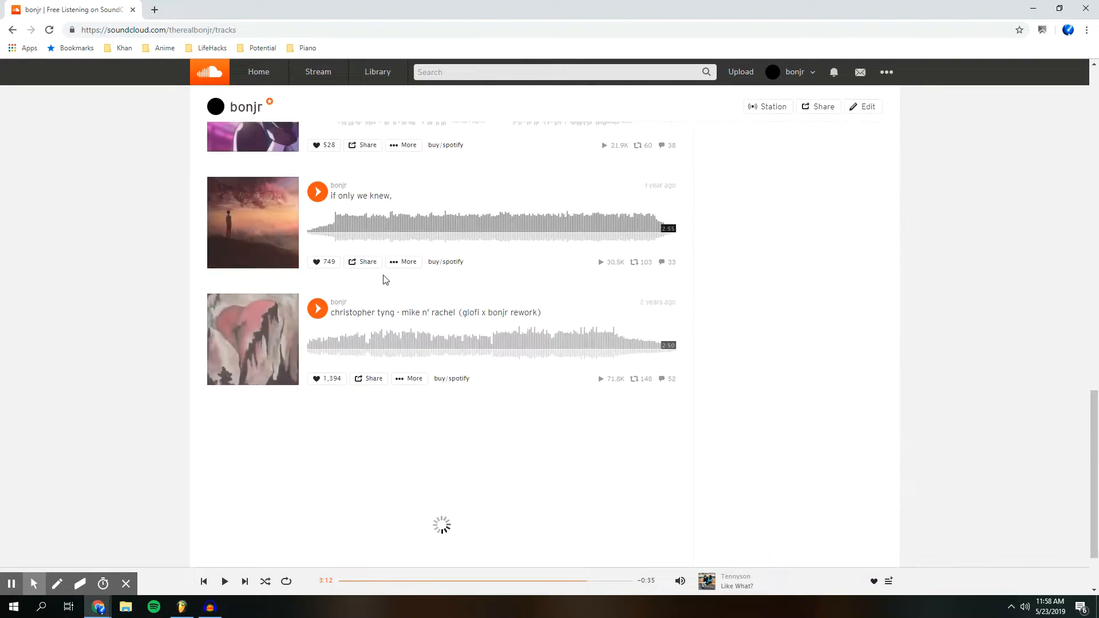
scroll(384, 279, "down", 20)
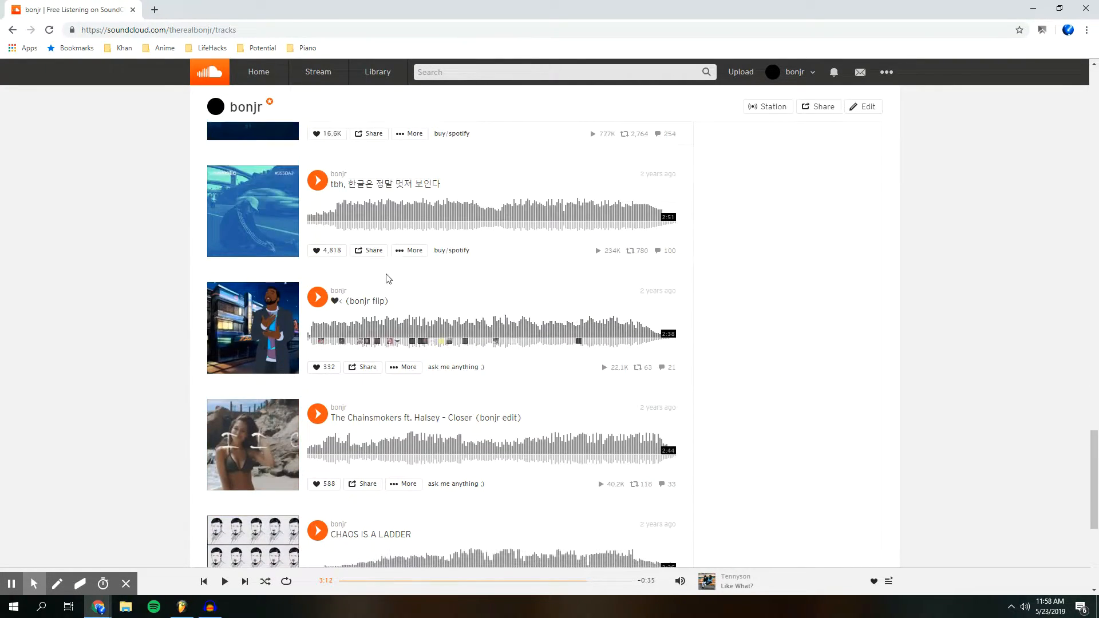
left_click(378, 183)
scroll(378, 195, "down", 2)
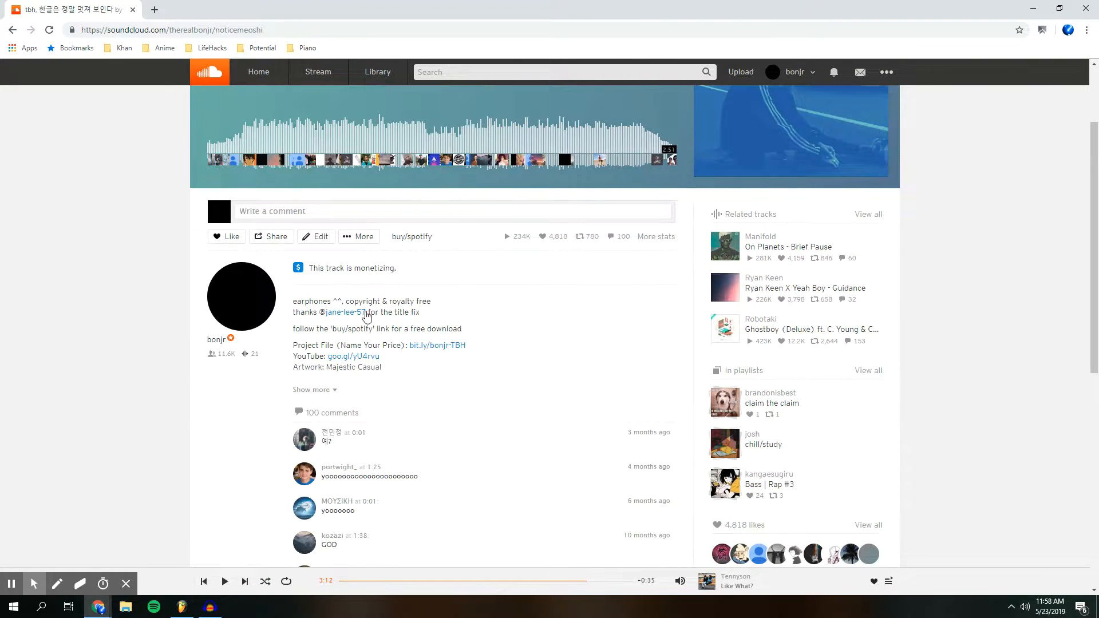
left_click(314, 390)
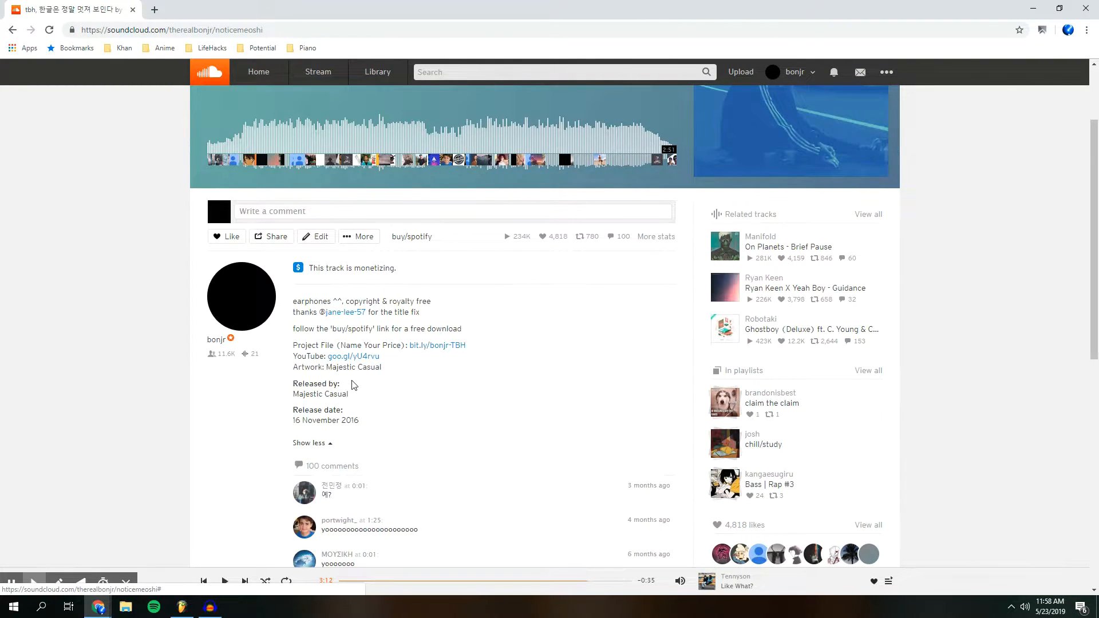
Follow the track's project file link, review the TBH Patreon post with its tbh.zip attachment, and close that page
left_click(417, 346)
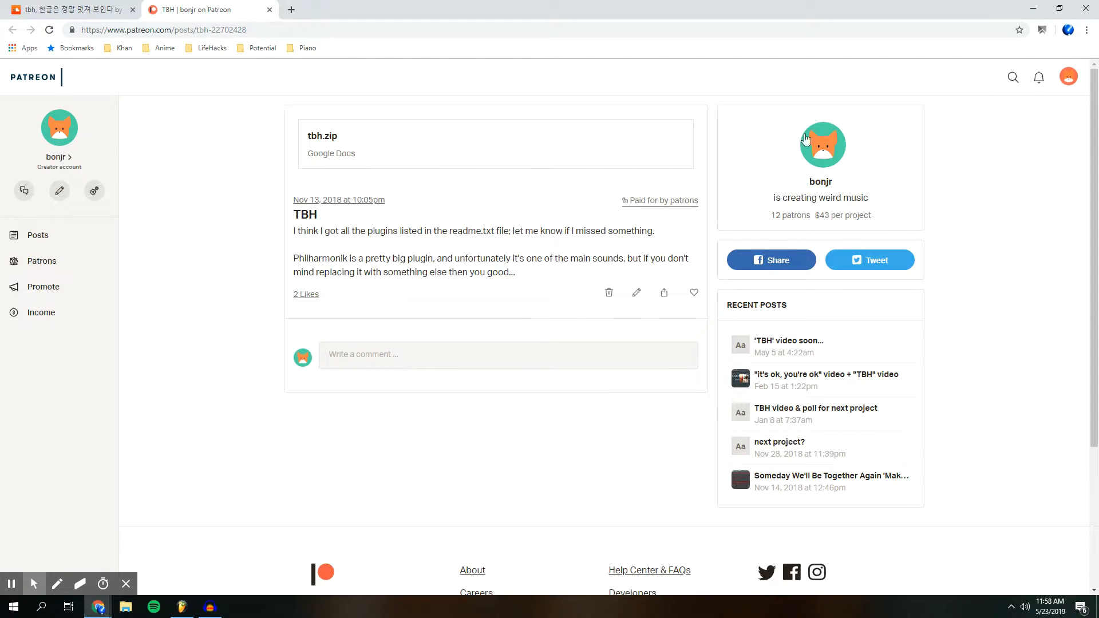
scroll(554, 200, "down", 3)
scroll(555, 201, "up", 3)
scroll(550, 201, "down", 3)
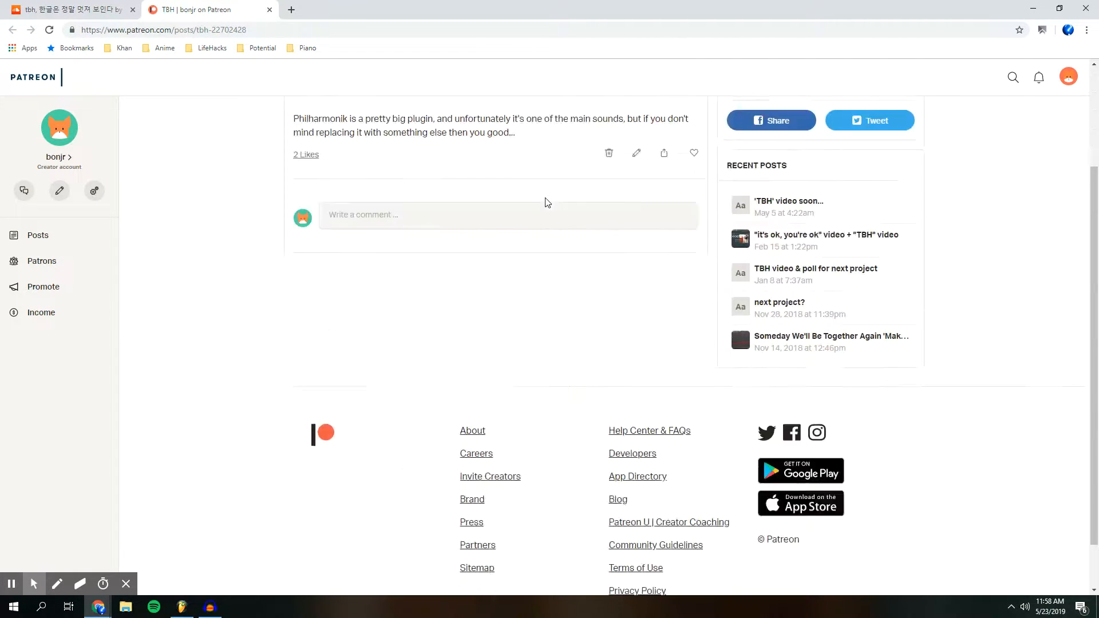
scroll(545, 202, "up", 3)
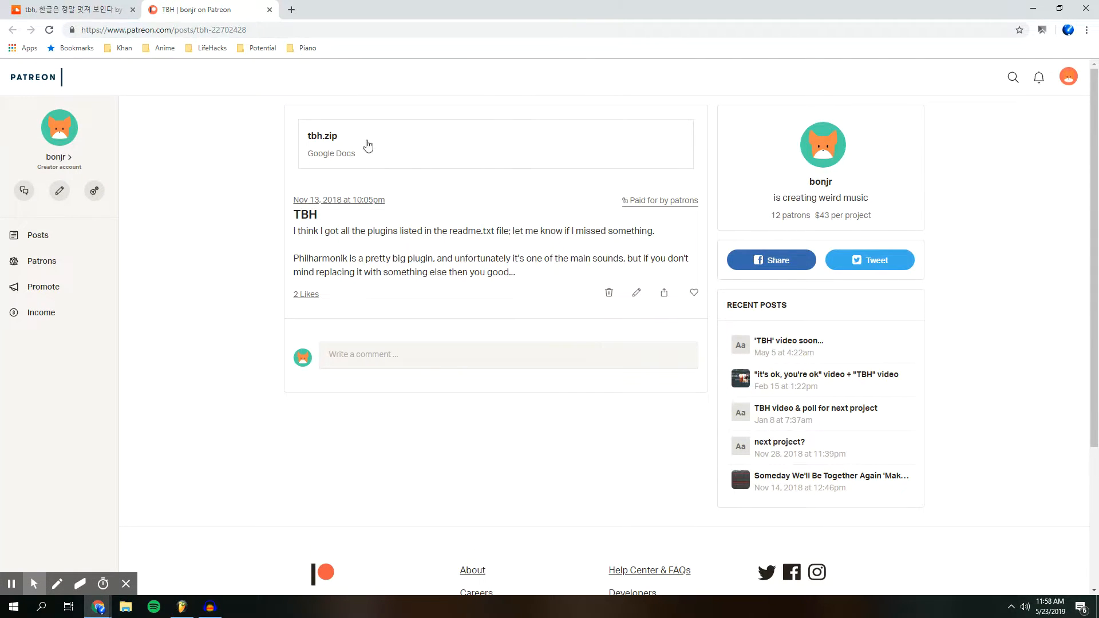
left_click(270, 9)
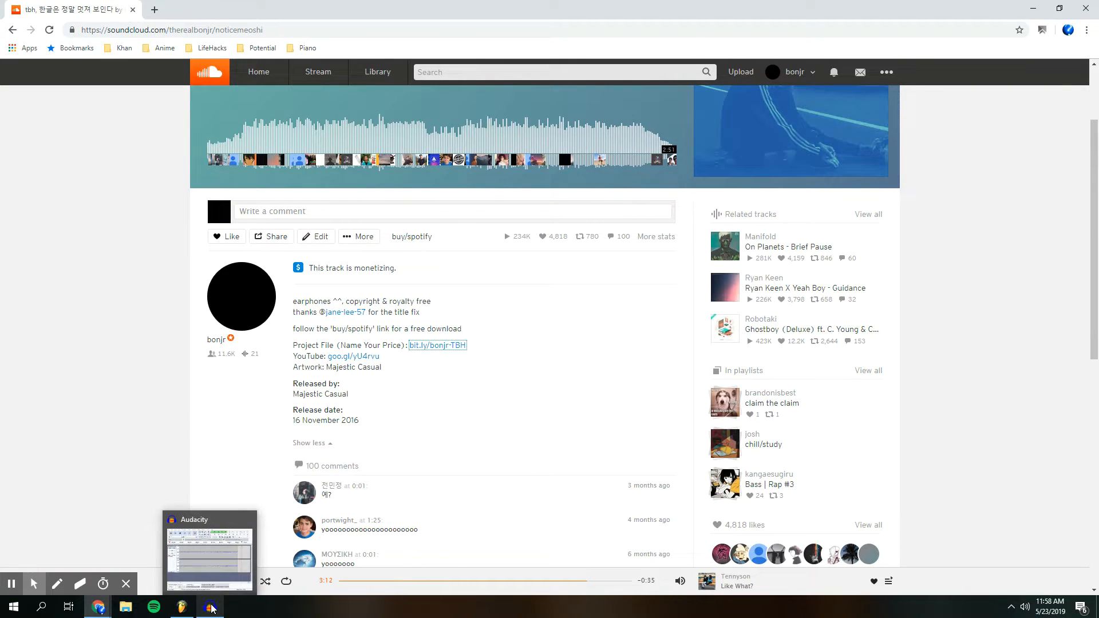
Check the playlist arrangement in FL Studio and return to the SoundCloud window in Chrome
left_click(182, 607)
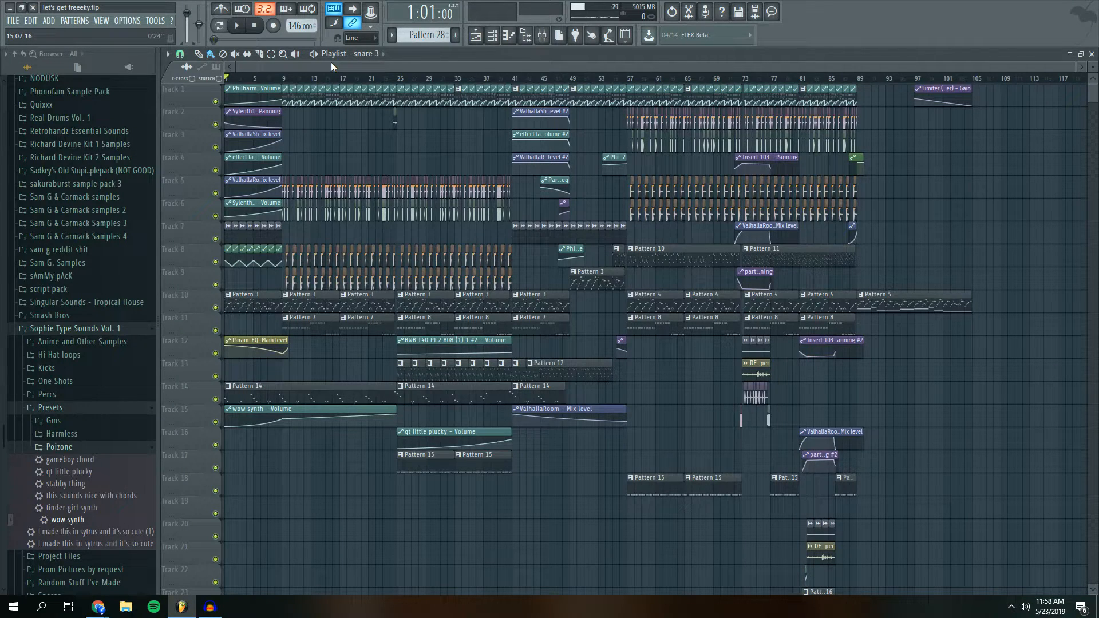
left_click_drag(334, 64, 286, 126)
left_click(99, 607)
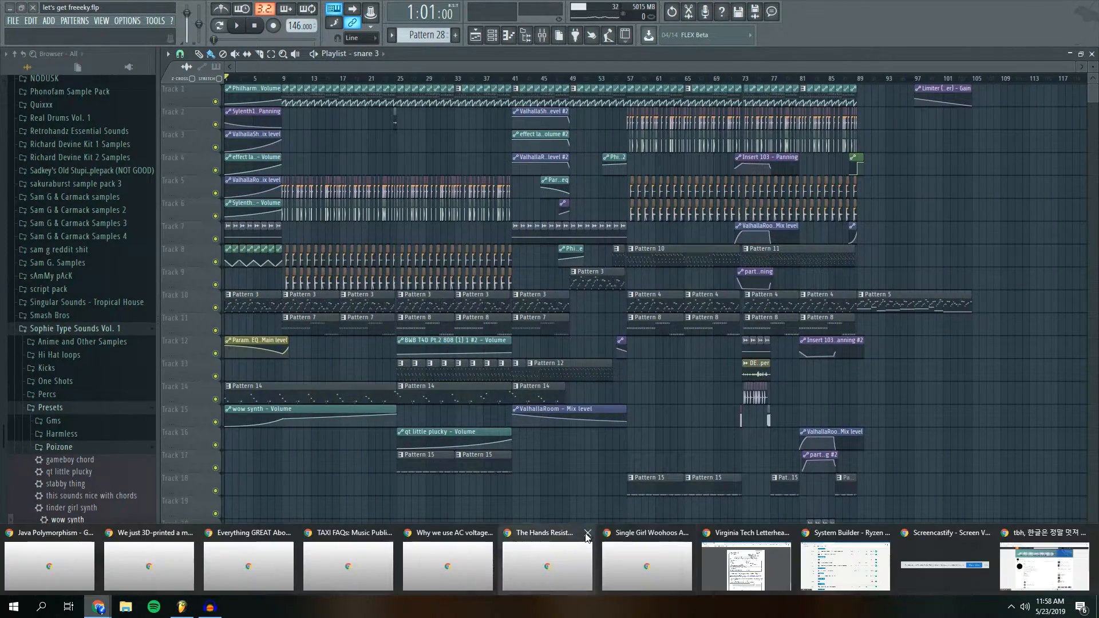
left_click(1036, 553)
Return to the artist's own SoundCloud profile and open the track "nothing special"
left_click(780, 71)
left_click(789, 89)
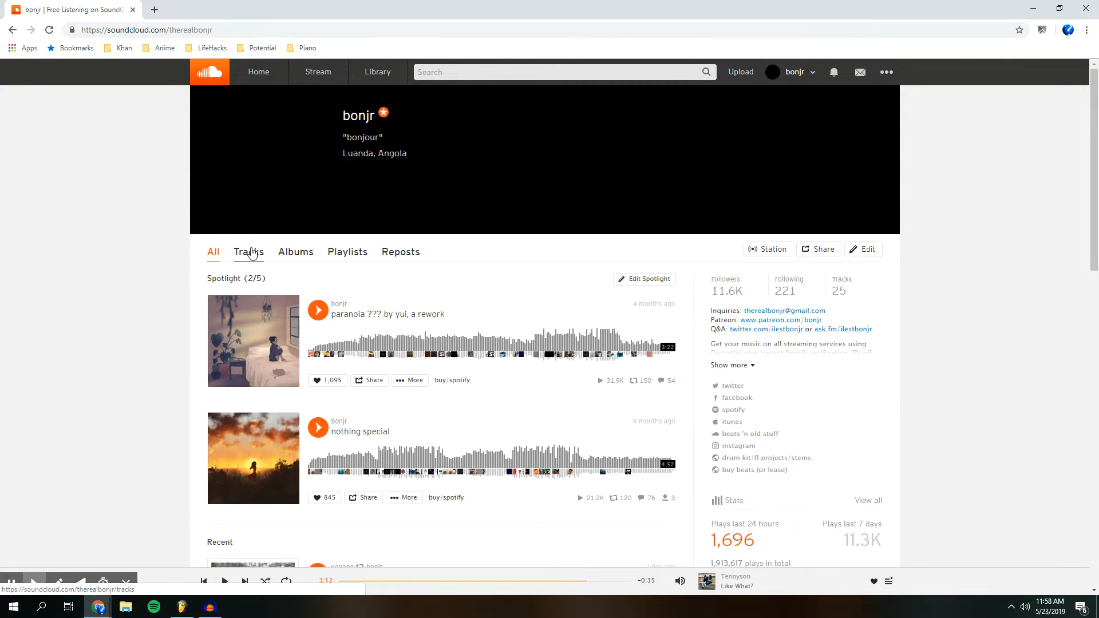
scroll(389, 274, "down", 3)
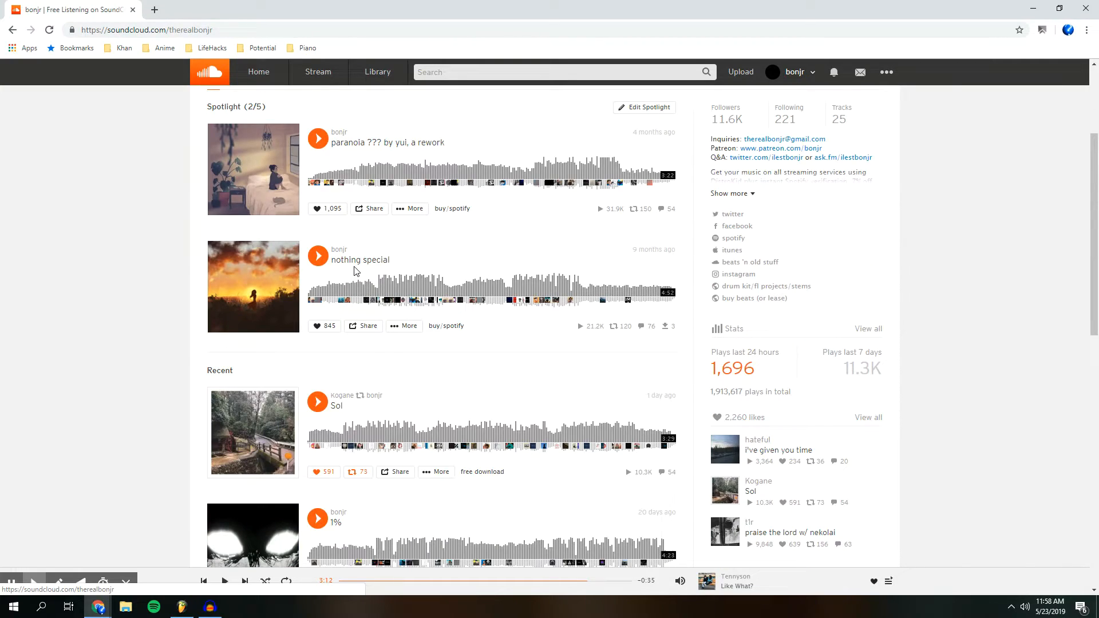
left_click(356, 263)
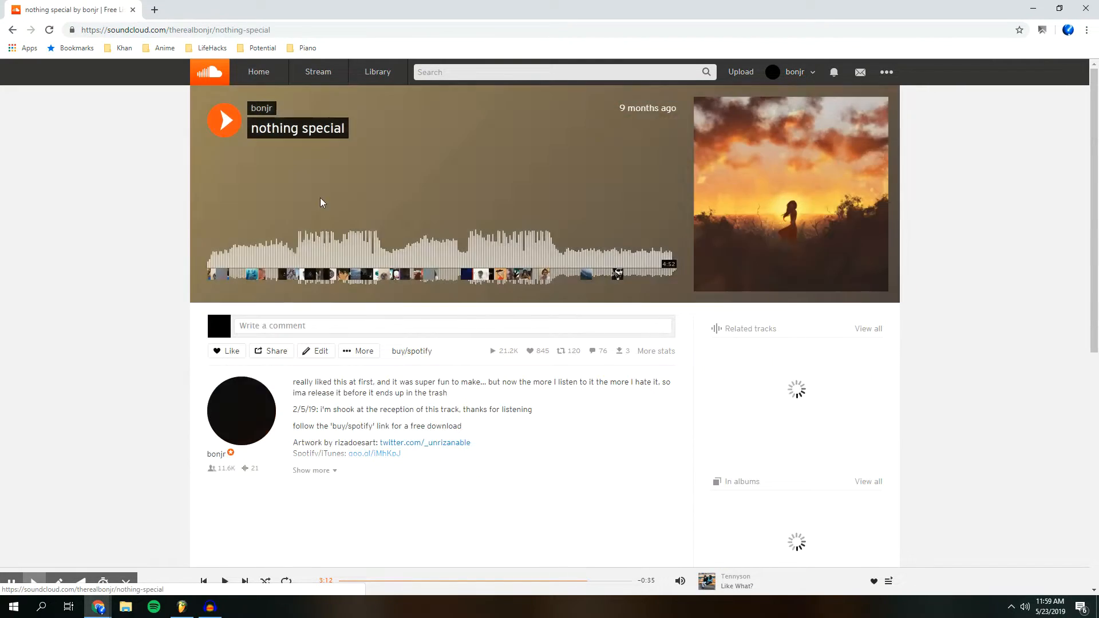
Play "nothing special" from several points, skipping ahead to its ending, and pause it
left_click(363, 252)
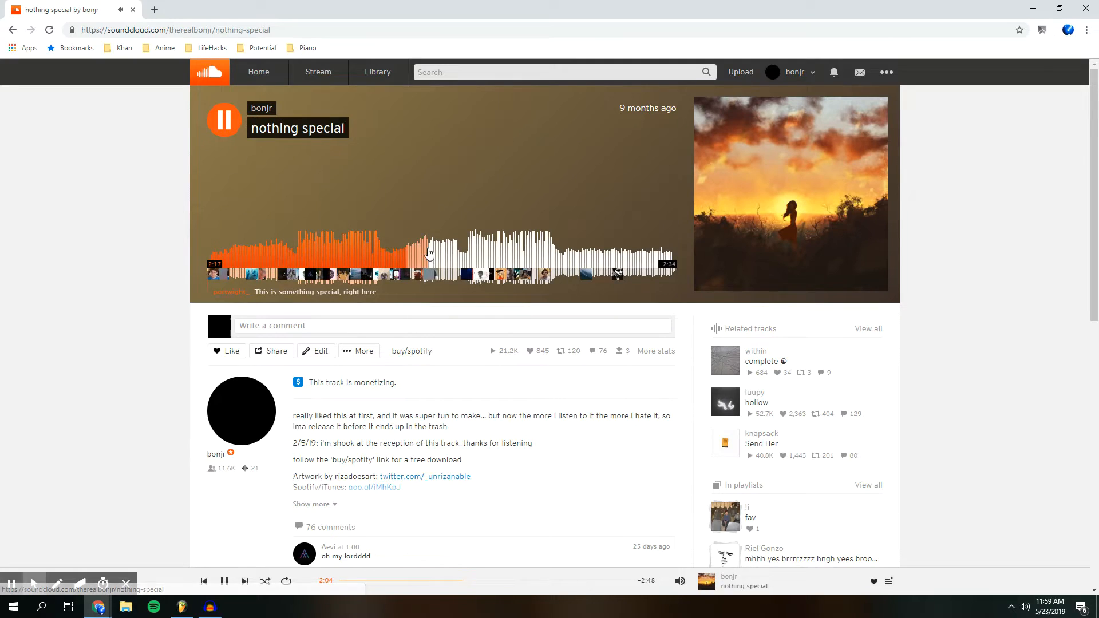
left_click(549, 257)
left_click(579, 262)
left_click(625, 262)
left_click(654, 263)
left_click(222, 119)
Go back to the profile's list of tracks and switch to FL Studio's playlist
left_click(12, 30)
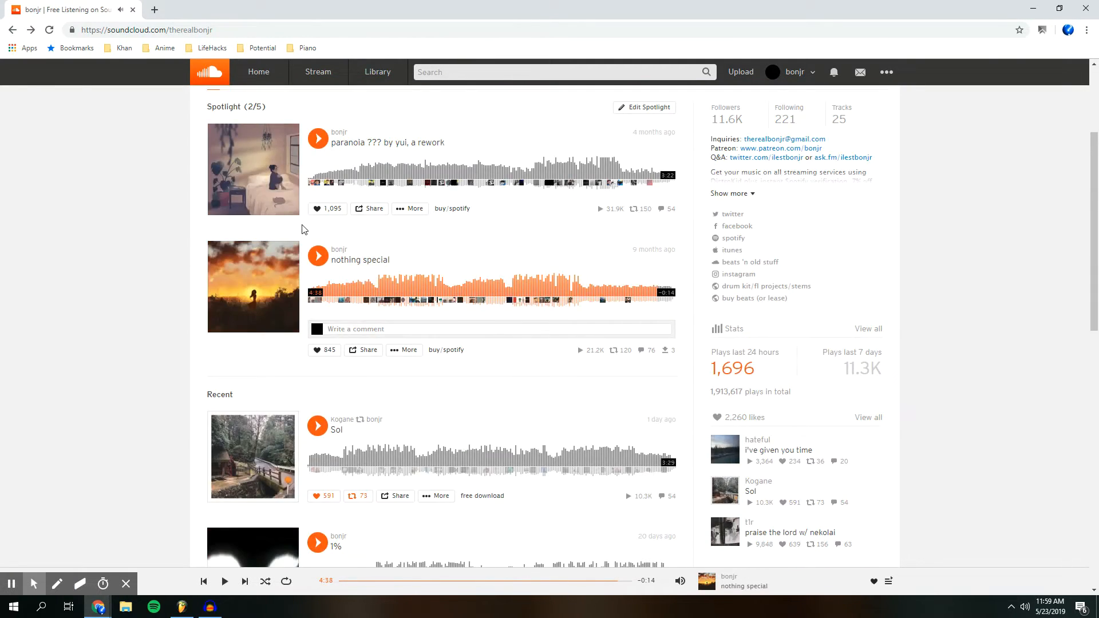
left_click(253, 251)
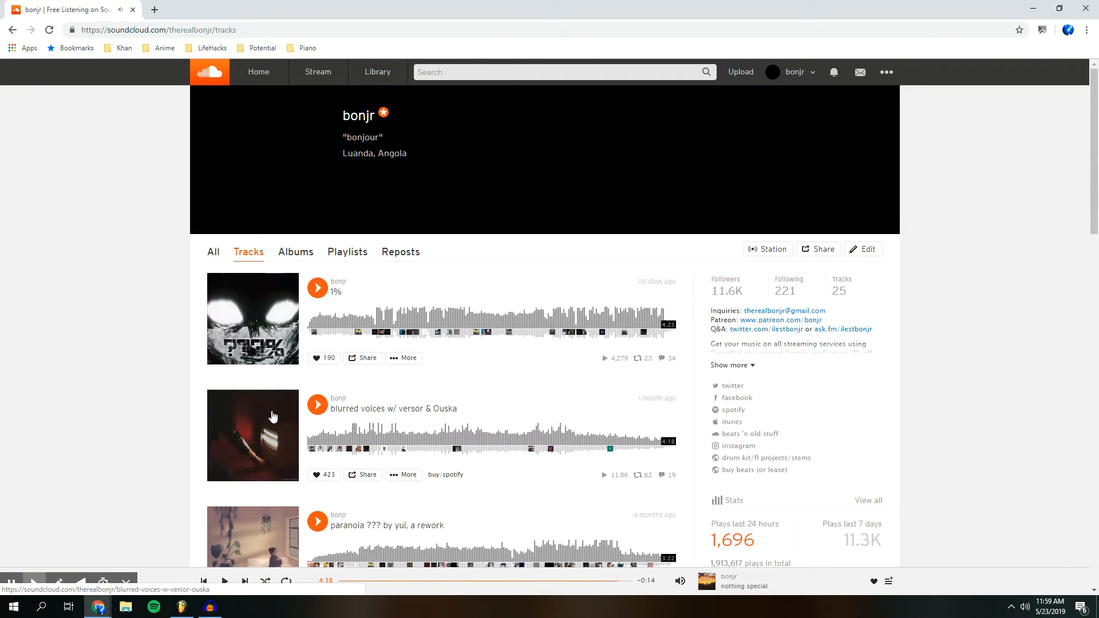
left_click(181, 607)
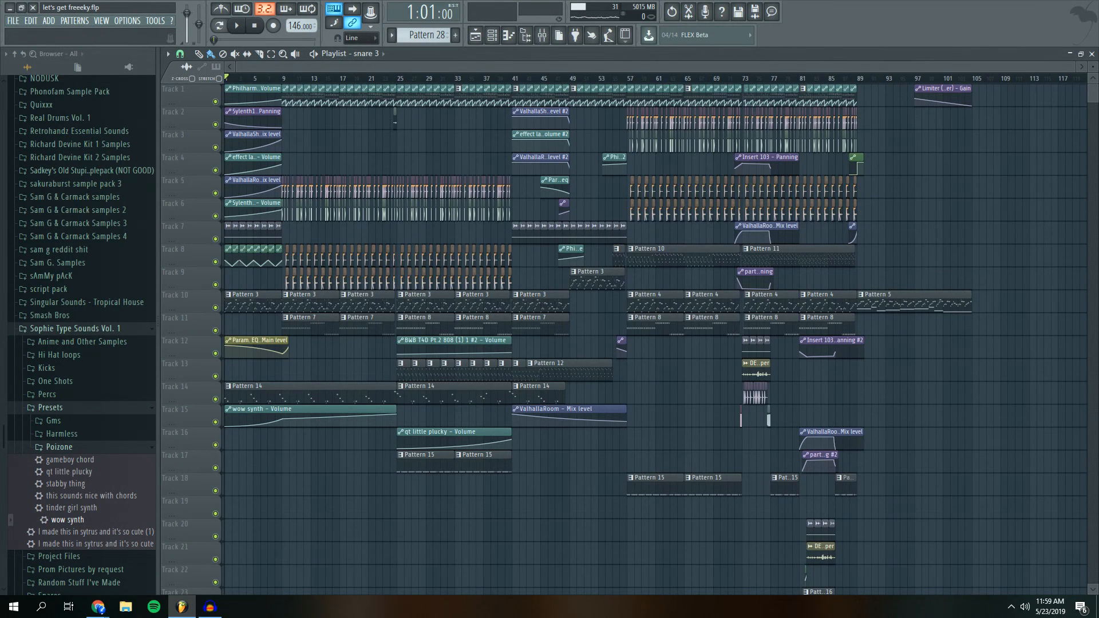